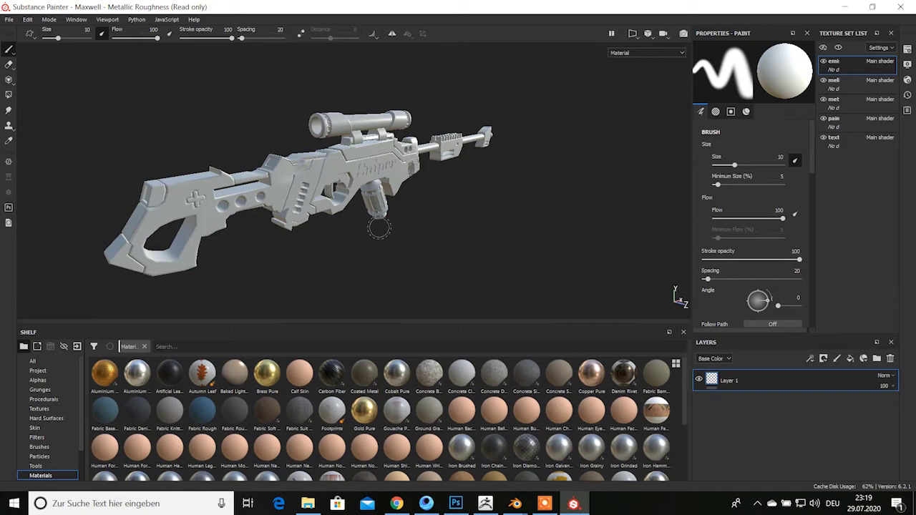
Orbit and zoom around the untextured rifle to inspect it from several angles
{"action": "mouse_move", "coordinate": [426, 205]}
{"action": "left_mouse_down", "text": "alt"}
{"action": "mouse_move", "coordinate": [387, 233]}
{"action": "mouse_move", "coordinate": [505, 225]}
{"action": "mouse_move", "coordinate": [403, 229]}
{"action": "mouse_move", "coordinate": [486, 239]}
{"action": "mouse_move", "coordinate": [364, 208]}
{"action": "mouse_move", "coordinate": [443, 219]}
{"action": "mouse_move", "coordinate": [379, 208]}
{"action": "mouse_move", "coordinate": [347, 184]}
{"action": "mouse_move", "coordinate": [460, 191]}
{"action": "mouse_move", "coordinate": [293, 207]}
{"action": "mouse_move", "coordinate": [148, 186]}
{"action": "left_mouse_up", "text": "alt"}
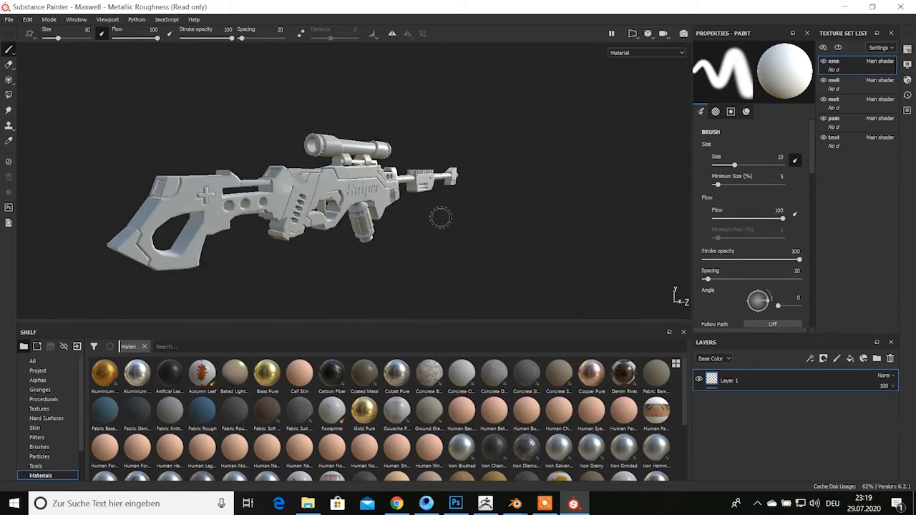
{"action": "left_click_drag", "start_coordinate": [554, 214], "coordinate": [499, 211], "text": "alt"}
{"action": "mouse_move", "coordinate": [366, 279]}
{"action": "left_mouse_down", "text": "alt"}
{"action": "mouse_move", "coordinate": [428, 274]}
{"action": "mouse_move", "coordinate": [439, 224]}
{"action": "mouse_move", "coordinate": [415, 242]}
{"action": "mouse_move", "coordinate": [350, 241]}
{"action": "mouse_move", "coordinate": [430, 229]}
{"action": "left_mouse_up", "text": "alt"}
{"action": "mouse_move", "coordinate": [487, 201]}
{"action": "left_mouse_down", "text": "alt"}
{"action": "mouse_move", "coordinate": [335, 191]}
{"action": "mouse_move", "coordinate": [507, 211]}
{"action": "mouse_move", "coordinate": [389, 229]}
{"action": "mouse_move", "coordinate": [497, 231]}
{"action": "mouse_move", "coordinate": [402, 238]}
{"action": "mouse_move", "coordinate": [454, 237]}
{"action": "mouse_move", "coordinate": [383, 219]}
{"action": "left_mouse_up", "text": "alt"}
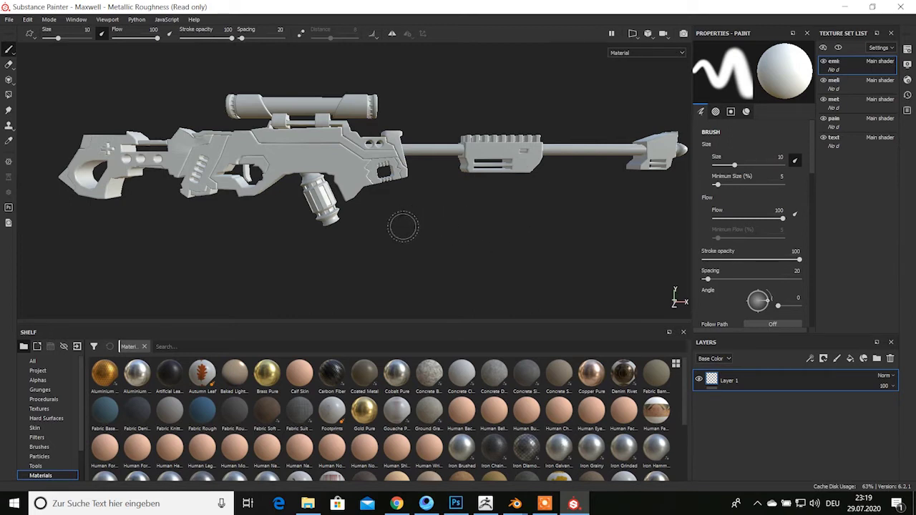
{"action": "key", "text": "alt"}
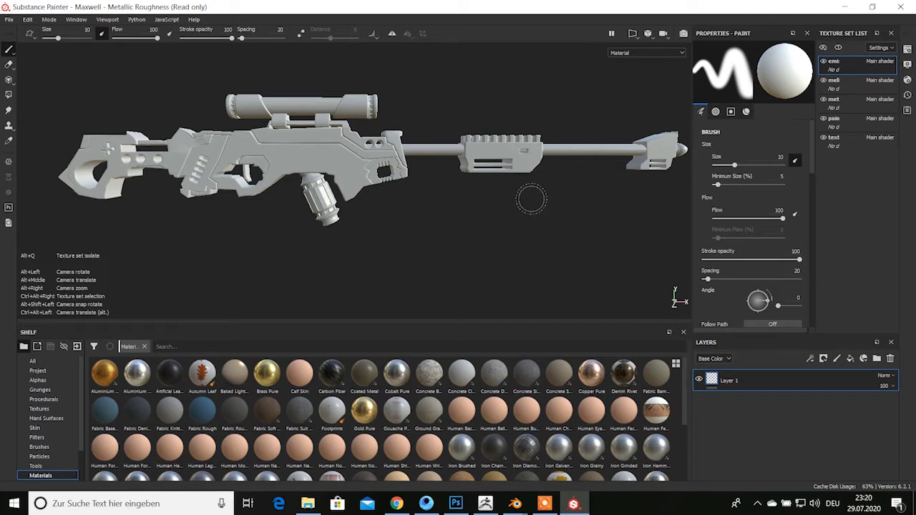
{"action": "mouse_move", "coordinate": [577, 197]}
{"action": "left_mouse_down", "text": "alt"}
{"action": "mouse_move", "coordinate": [343, 219]}
{"action": "mouse_move", "coordinate": [507, 205]}
{"action": "mouse_move", "coordinate": [805, 217]}
{"action": "mouse_move", "coordinate": [472, 200]}
{"action": "mouse_move", "coordinate": [516, 241]}
{"action": "mouse_move", "coordinate": [551, 119]}
{"action": "mouse_move", "coordinate": [522, 221]}
{"action": "mouse_move", "coordinate": [598, 224]}
{"action": "mouse_move", "coordinate": [584, 214]}
{"action": "left_mouse_up", "text": "alt"}
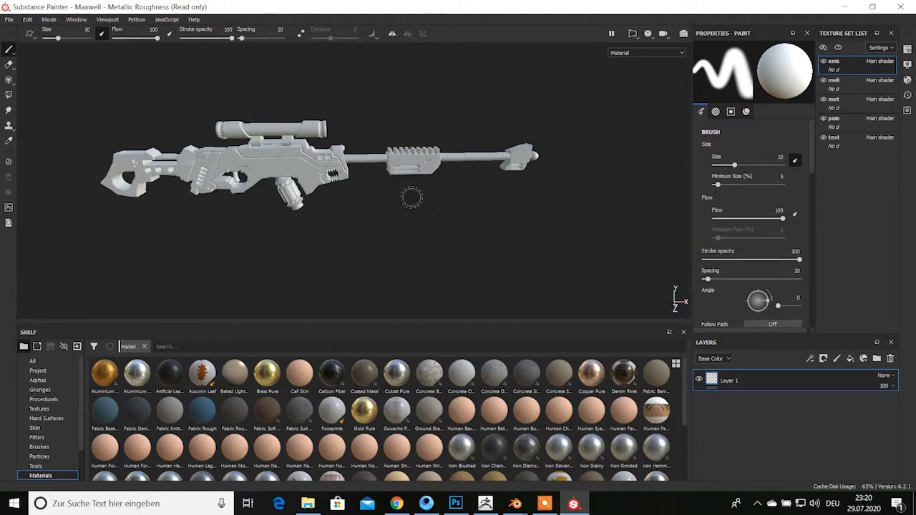
{"action": "scroll", "coordinate": [413, 199], "scroll_direction": "up", "scroll_amount": 3}
{"action": "scroll", "coordinate": [413, 199], "scroll_direction": "up", "scroll_amount": 2}
{"action": "scroll", "coordinate": [413, 199], "scroll_direction": "down", "scroll_amount": 6}
{"action": "scroll", "coordinate": [413, 199], "scroll_direction": "up", "scroll_amount": 1}
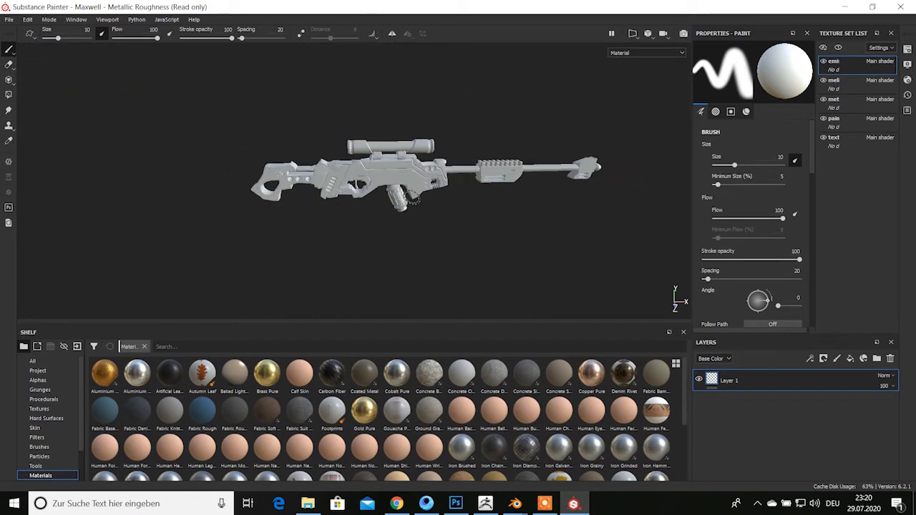
{"action": "scroll", "coordinate": [413, 199], "scroll_direction": "up", "scroll_amount": 2}
{"action": "scroll", "coordinate": [413, 199], "scroll_direction": "up", "scroll_amount": 2}
{"action": "scroll", "coordinate": [415, 201], "scroll_direction": "down", "scroll_amount": 2}
{"action": "scroll", "coordinate": [412, 199], "scroll_direction": "down", "scroll_amount": 2}
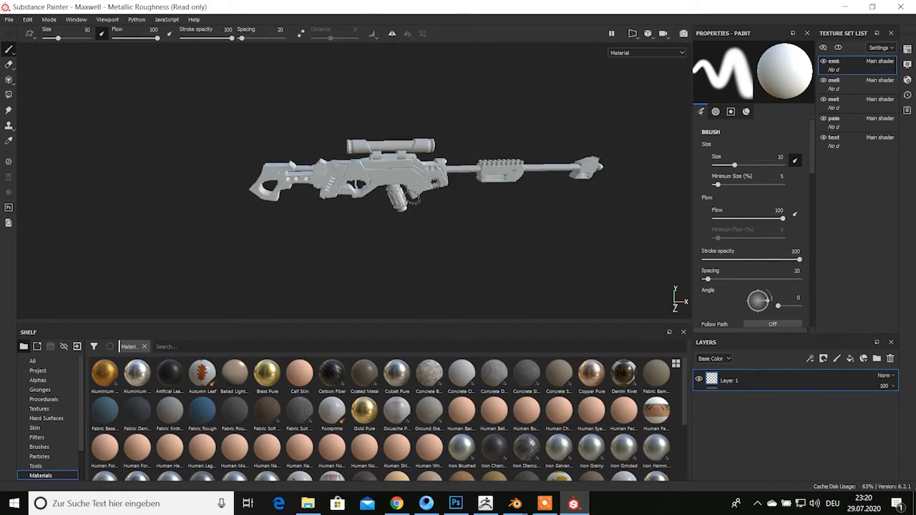
{"action": "scroll", "coordinate": [413, 199], "scroll_direction": "up", "scroll_amount": 3}
{"action": "scroll", "coordinate": [413, 201], "scroll_direction": "up", "scroll_amount": 1}
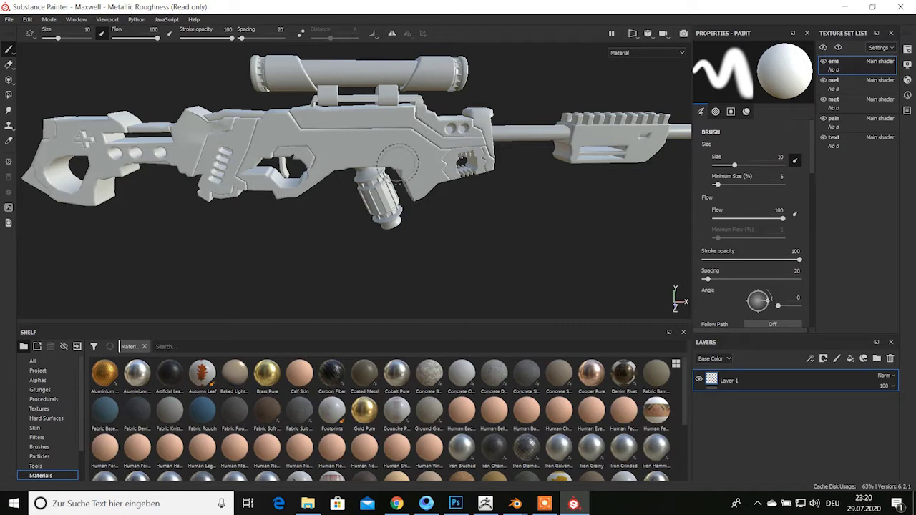
Orbit the rifle through side views to inspect the Sniper lettering
{"action": "key", "text": "alt"}
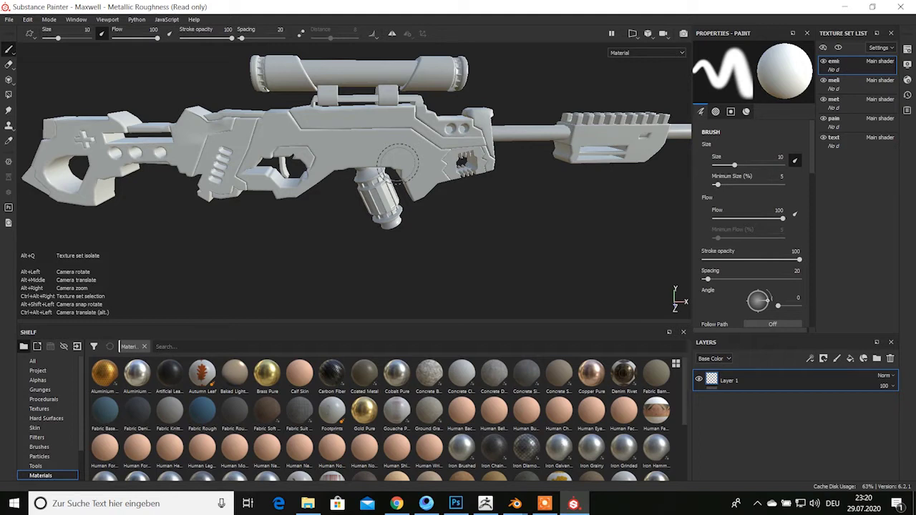
{"action": "mouse_move", "coordinate": [397, 161]}
{"action": "left_mouse_down", "text": "alt"}
{"action": "mouse_move", "coordinate": [409, 157]}
{"action": "mouse_move", "coordinate": [337, 229]}
{"action": "mouse_move", "coordinate": [511, 129]}
{"action": "mouse_move", "coordinate": [409, 240]}
{"action": "mouse_move", "coordinate": [330, 205]}
{"action": "mouse_move", "coordinate": [494, 146]}
{"action": "mouse_move", "coordinate": [488, 208]}
{"action": "mouse_move", "coordinate": [315, 207]}
{"action": "mouse_move", "coordinate": [428, 234]}
{"action": "mouse_move", "coordinate": [613, 198]}
{"action": "mouse_move", "coordinate": [361, 208]}
{"action": "mouse_move", "coordinate": [403, 207]}
{"action": "mouse_move", "coordinate": [378, 202]}
{"action": "left_mouse_up", "text": "alt"}
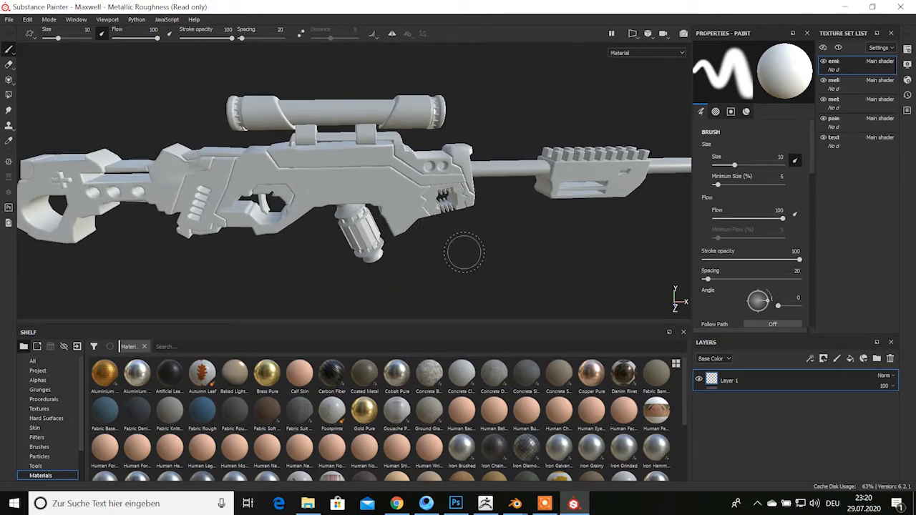
{"action": "mouse_move", "coordinate": [521, 246]}
{"action": "left_mouse_down", "text": "alt"}
{"action": "mouse_move", "coordinate": [364, 237]}
{"action": "mouse_move", "coordinate": [260, 262]}
{"action": "mouse_move", "coordinate": [279, 172]}
{"action": "mouse_move", "coordinate": [509, 281]}
{"action": "mouse_move", "coordinate": [334, 247]}
{"action": "mouse_move", "coordinate": [573, 219]}
{"action": "mouse_move", "coordinate": [408, 235]}
{"action": "left_mouse_up", "text": "alt"}
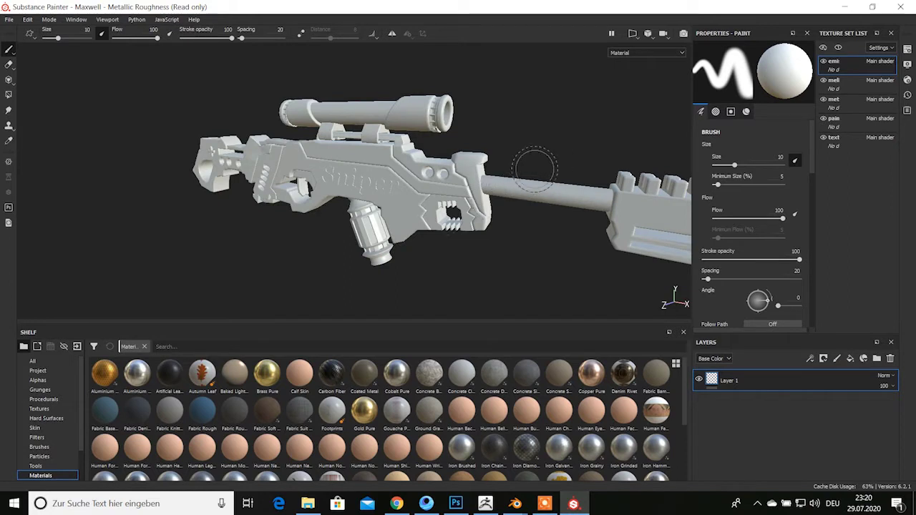
{"action": "mouse_move", "coordinate": [534, 168]}
{"action": "left_mouse_down", "text": "alt"}
{"action": "mouse_move", "coordinate": [317, 180]}
{"action": "mouse_move", "coordinate": [436, 129]}
{"action": "mouse_move", "coordinate": [422, 205]}
{"action": "mouse_move", "coordinate": [485, 185]}
{"action": "mouse_move", "coordinate": [500, 147]}
{"action": "mouse_move", "coordinate": [397, 58]}
{"action": "mouse_move", "coordinate": [384, 224]}
{"action": "mouse_move", "coordinate": [437, 179]}
{"action": "mouse_move", "coordinate": [492, 178]}
{"action": "left_mouse_up", "text": "alt"}
{"action": "mouse_move", "coordinate": [265, 204]}
{"action": "left_mouse_down", "text": "alt"}
{"action": "mouse_move", "coordinate": [477, 204]}
{"action": "mouse_move", "coordinate": [423, 256]}
{"action": "mouse_move", "coordinate": [401, 129]}
{"action": "mouse_move", "coordinate": [433, 206]}
{"action": "mouse_move", "coordinate": [547, 241]}
{"action": "mouse_move", "coordinate": [379, 188]}
{"action": "mouse_move", "coordinate": [501, 172]}
{"action": "mouse_move", "coordinate": [379, 241]}
{"action": "mouse_move", "coordinate": [230, 196]}
{"action": "mouse_move", "coordinate": [478, 207]}
{"action": "mouse_move", "coordinate": [335, 212]}
{"action": "mouse_move", "coordinate": [484, 202]}
{"action": "mouse_move", "coordinate": [327, 221]}
{"action": "mouse_move", "coordinate": [354, 141]}
{"action": "mouse_move", "coordinate": [370, 202]}
{"action": "mouse_move", "coordinate": [450, 226]}
{"action": "mouse_move", "coordinate": [376, 215]}
{"action": "mouse_move", "coordinate": [465, 196]}
{"action": "mouse_move", "coordinate": [378, 207]}
{"action": "mouse_move", "coordinate": [441, 208]}
{"action": "left_mouse_up", "text": "alt"}
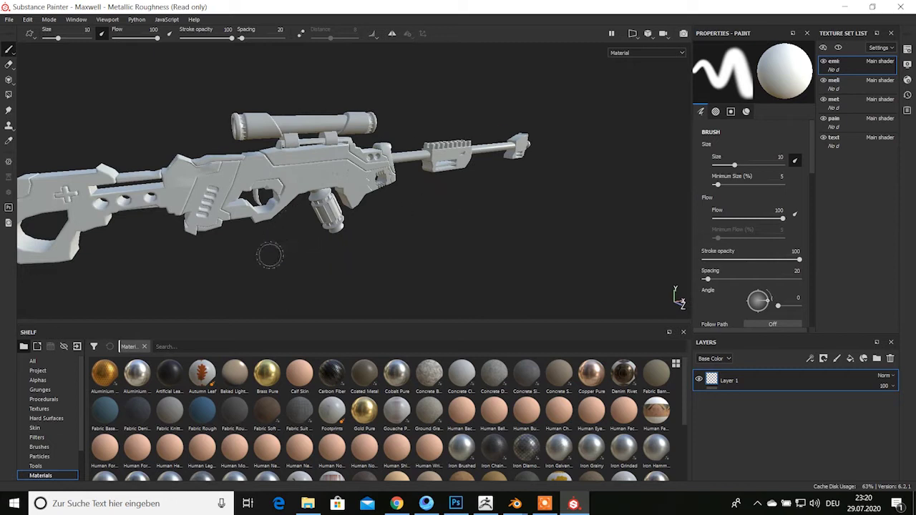
{"action": "mouse_move", "coordinate": [270, 256]}
{"action": "left_mouse_down", "text": "alt"}
{"action": "mouse_move", "coordinate": [428, 244]}
{"action": "mouse_move", "coordinate": [334, 247]}
{"action": "mouse_move", "coordinate": [368, 229]}
{"action": "mouse_move", "coordinate": [393, 194]}
{"action": "mouse_move", "coordinate": [379, 225]}
{"action": "mouse_move", "coordinate": [338, 262]}
{"action": "mouse_move", "coordinate": [363, 234]}
{"action": "left_mouse_up", "text": "alt"}
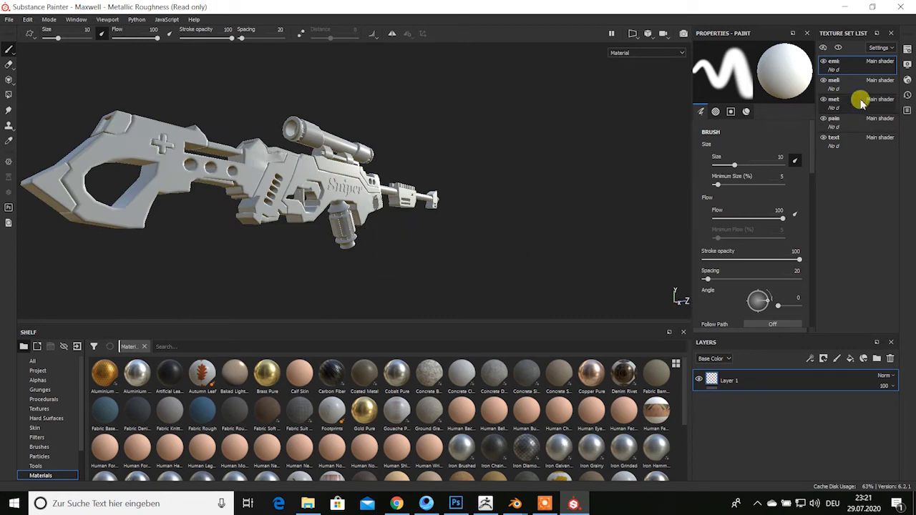
Open the emission texture set's settings and scroll to its empty Mesh Maps slots
{"action": "left_click", "coordinate": [908, 53]}
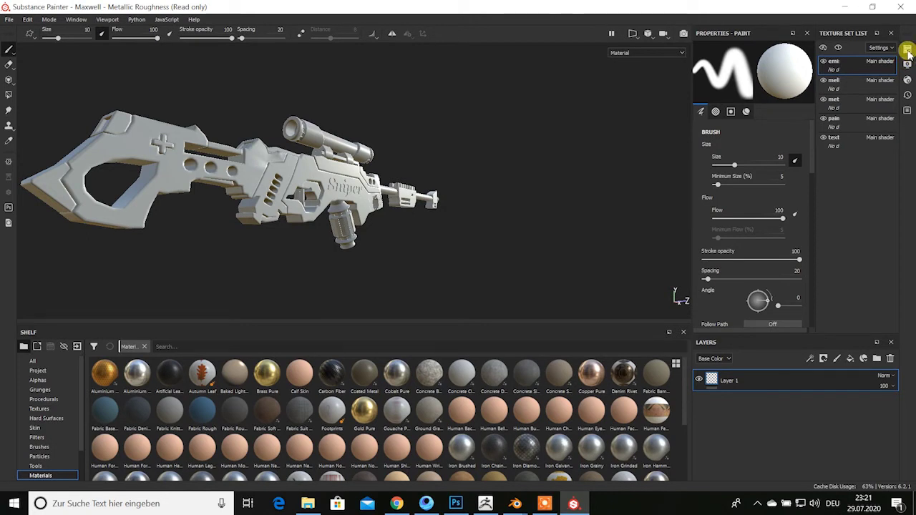
{"action": "left_click", "coordinate": [907, 52]}
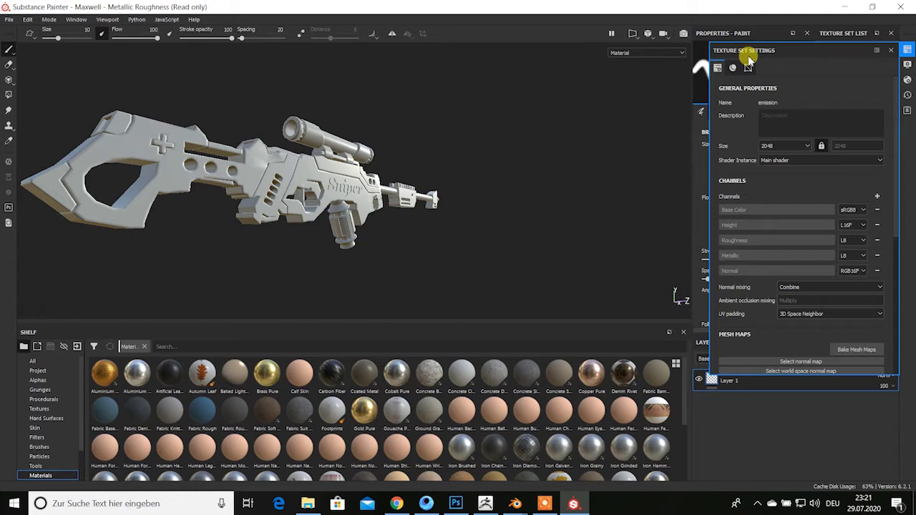
{"action": "scroll", "coordinate": [802, 139], "scroll_direction": "down", "scroll_amount": 2}
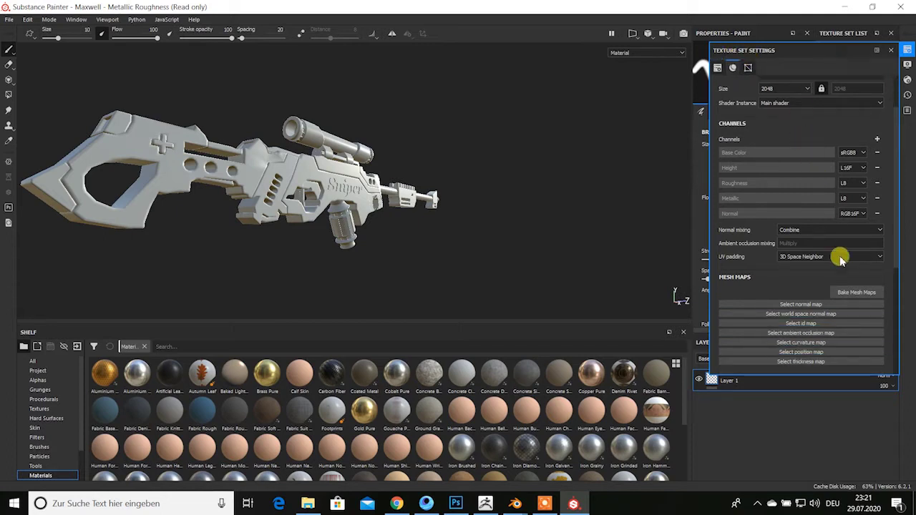
{"action": "left_click", "coordinate": [850, 293]}
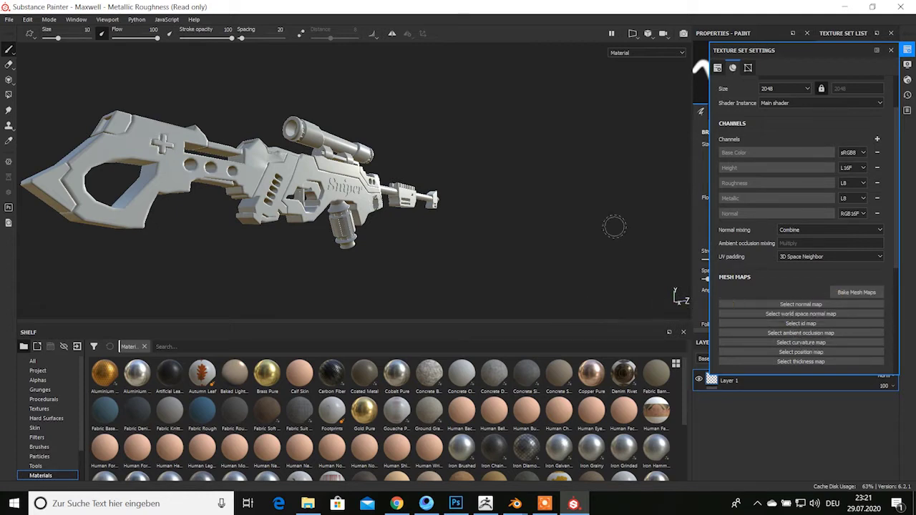
{"action": "left_click", "coordinate": [850, 294]}
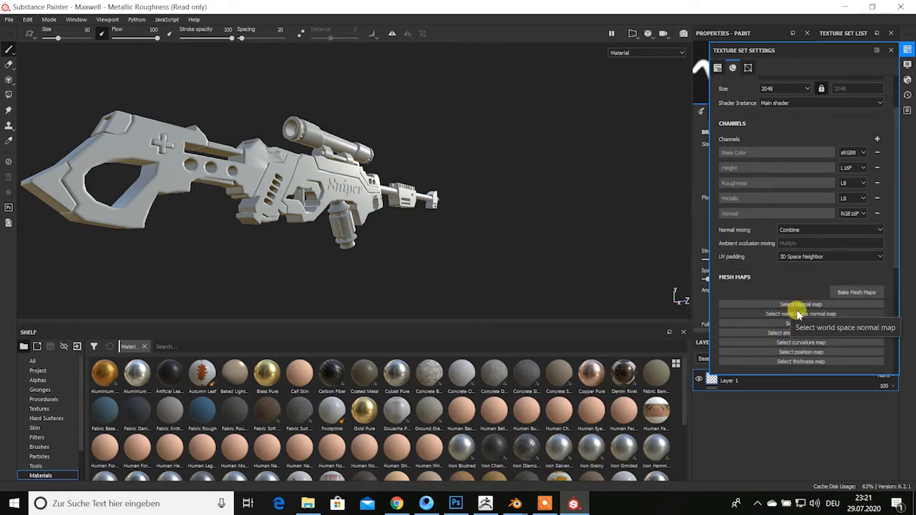
Bake all 35 selected mesh maps at a 2048 output size
{"action": "left_click", "coordinate": [852, 292]}
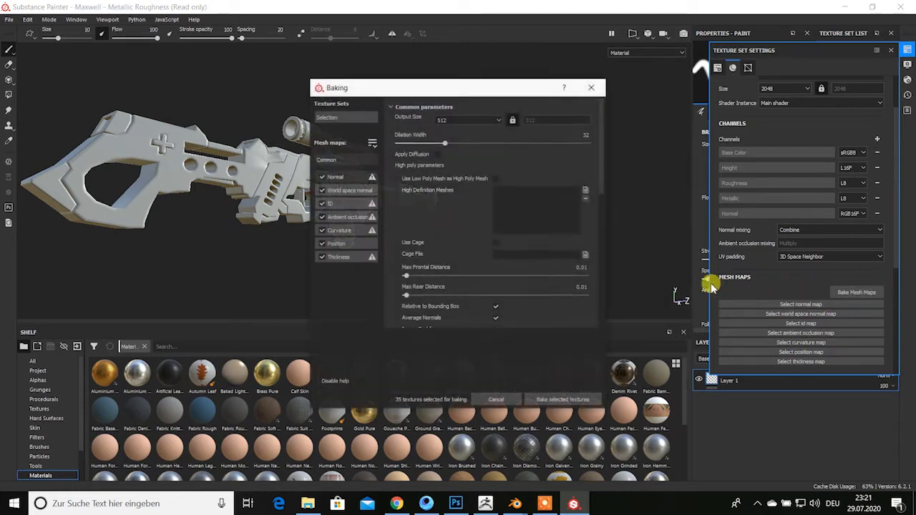
{"action": "left_click_drag", "start_coordinate": [461, 88], "coordinate": [463, 50]}
{"action": "left_click", "coordinate": [449, 82]}
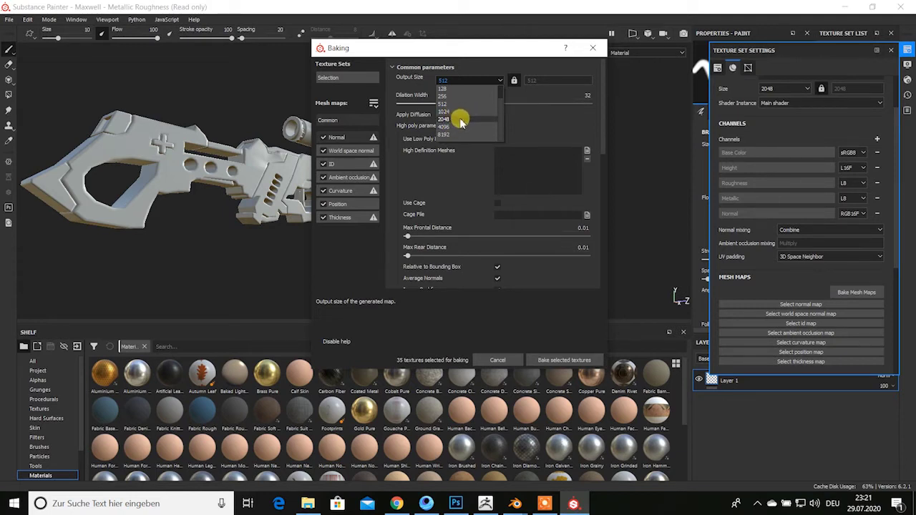
{"action": "left_click", "coordinate": [456, 119]}
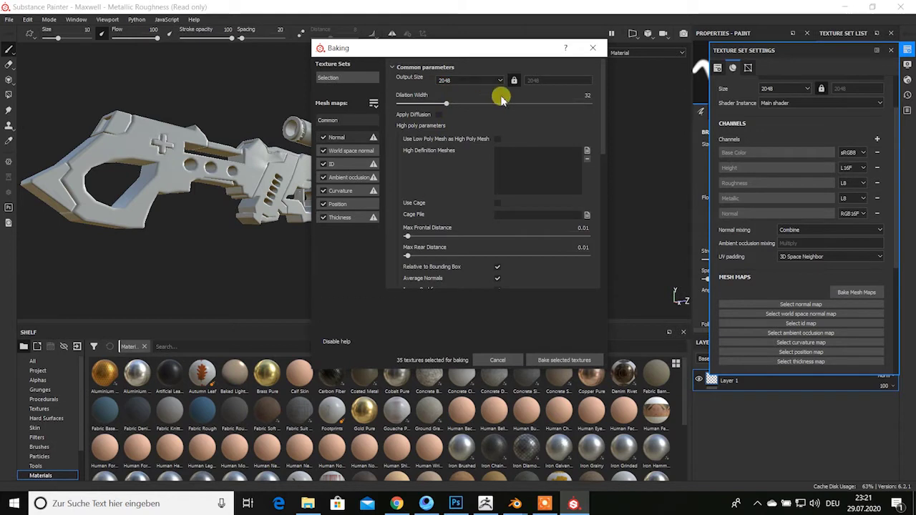
{"action": "left_click_drag", "start_coordinate": [526, 51], "coordinate": [493, 38]}
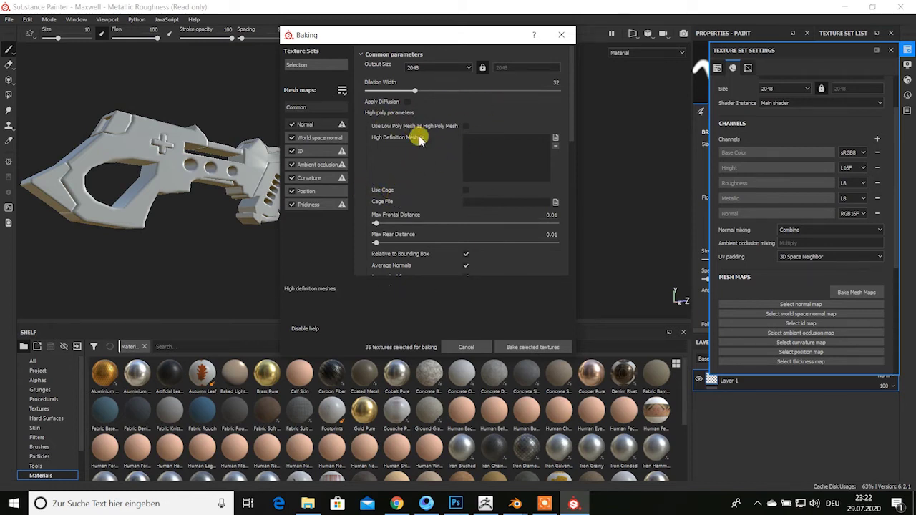
{"action": "scroll", "coordinate": [515, 212], "scroll_direction": "down", "scroll_amount": 2}
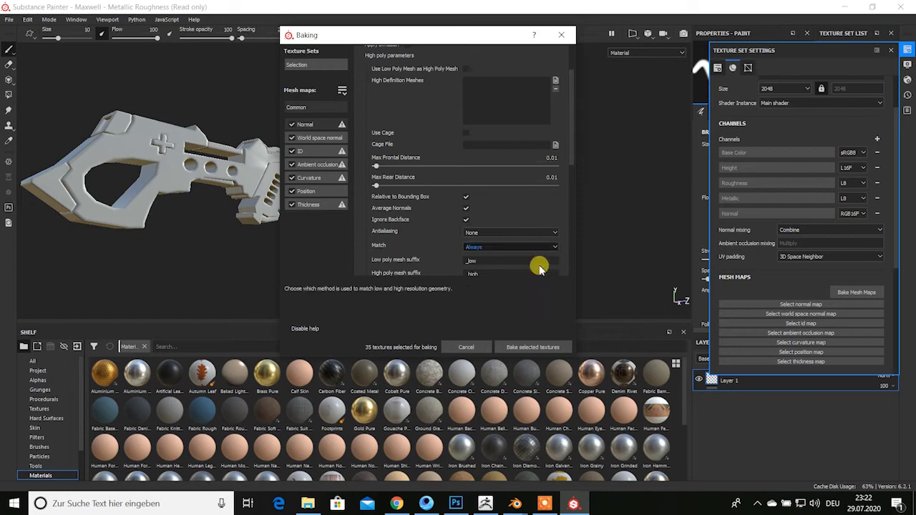
{"action": "left_click", "coordinate": [521, 351]}
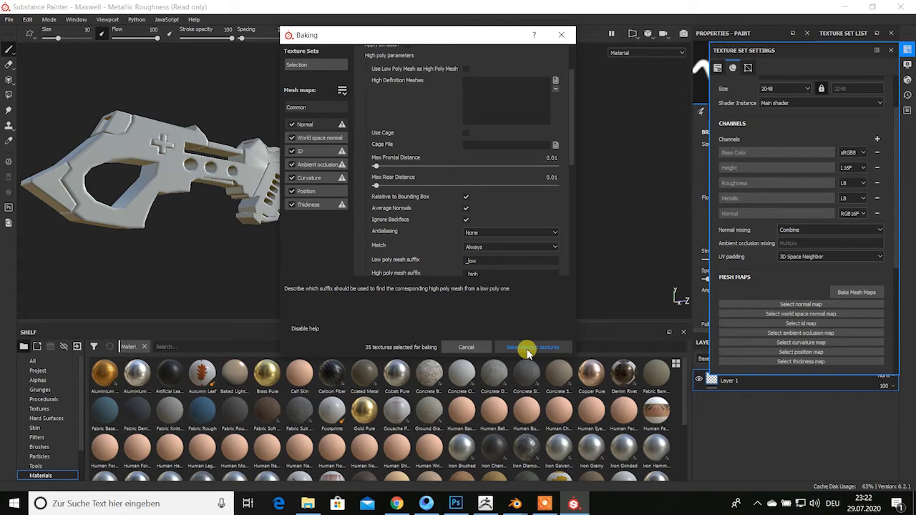
{"action": "left_click", "coordinate": [527, 351]}
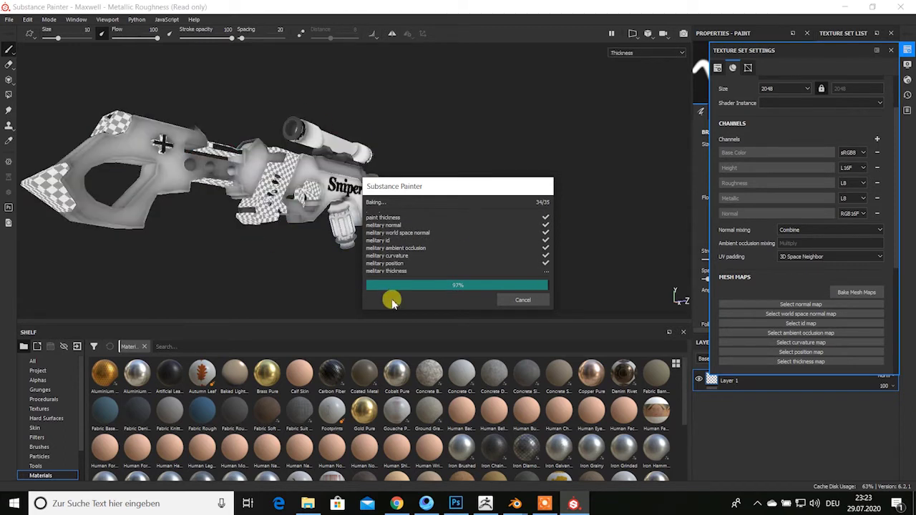
Dismiss the baking report, review the baked mesh maps, and close Texture Set Settings
{"action": "left_click", "coordinate": [520, 304]}
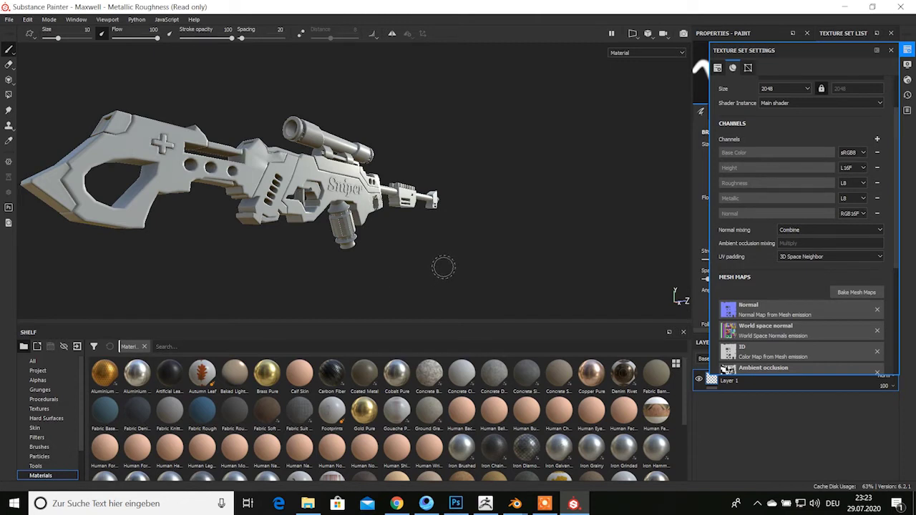
{"action": "mouse_move", "coordinate": [353, 267]}
{"action": "left_mouse_down", "text": "alt"}
{"action": "mouse_move", "coordinate": [153, 287]}
{"action": "mouse_move", "coordinate": [272, 250]}
{"action": "mouse_move", "coordinate": [403, 282]}
{"action": "mouse_move", "coordinate": [415, 276]}
{"action": "mouse_move", "coordinate": [250, 277]}
{"action": "mouse_move", "coordinate": [418, 250]}
{"action": "mouse_move", "coordinate": [382, 250]}
{"action": "mouse_move", "coordinate": [468, 262]}
{"action": "mouse_move", "coordinate": [425, 260]}
{"action": "mouse_move", "coordinate": [520, 237]}
{"action": "mouse_move", "coordinate": [511, 256]}
{"action": "mouse_move", "coordinate": [517, 272]}
{"action": "mouse_move", "coordinate": [286, 268]}
{"action": "mouse_move", "coordinate": [458, 245]}
{"action": "mouse_move", "coordinate": [272, 250]}
{"action": "mouse_move", "coordinate": [466, 241]}
{"action": "mouse_move", "coordinate": [390, 224]}
{"action": "mouse_move", "coordinate": [345, 137]}
{"action": "mouse_move", "coordinate": [411, 267]}
{"action": "mouse_move", "coordinate": [353, 251]}
{"action": "mouse_move", "coordinate": [372, 258]}
{"action": "left_mouse_up", "text": "alt"}
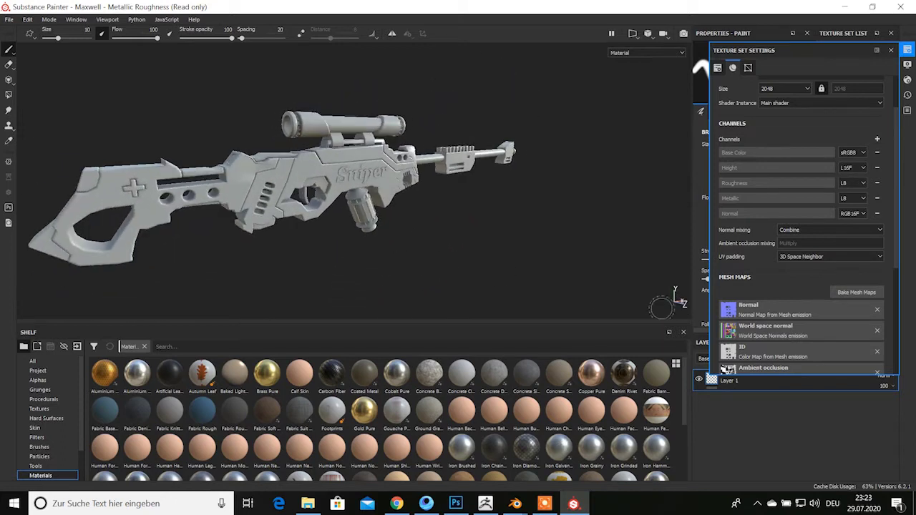
{"action": "scroll", "coordinate": [726, 292], "scroll_direction": "down", "scroll_amount": 1}
{"action": "scroll", "coordinate": [813, 259], "scroll_direction": "down", "scroll_amount": 2}
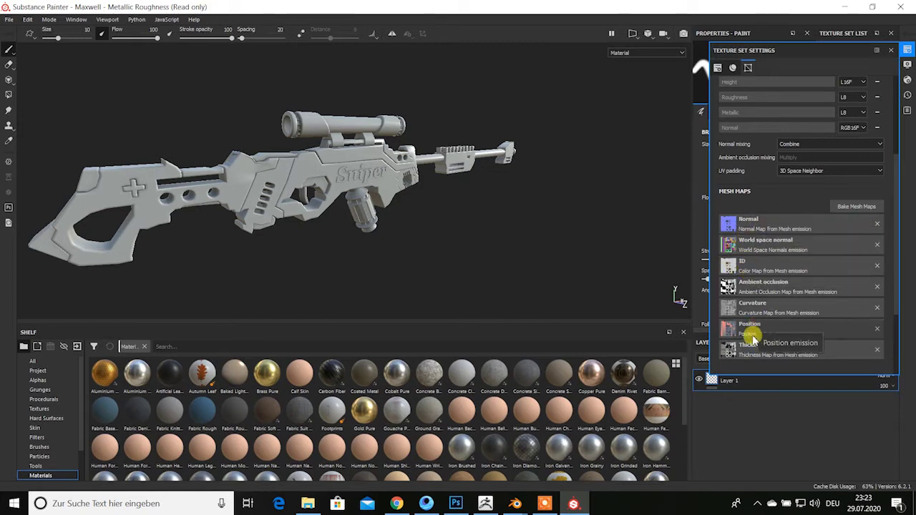
{"action": "scroll", "coordinate": [785, 329], "scroll_direction": "down", "scroll_amount": 2}
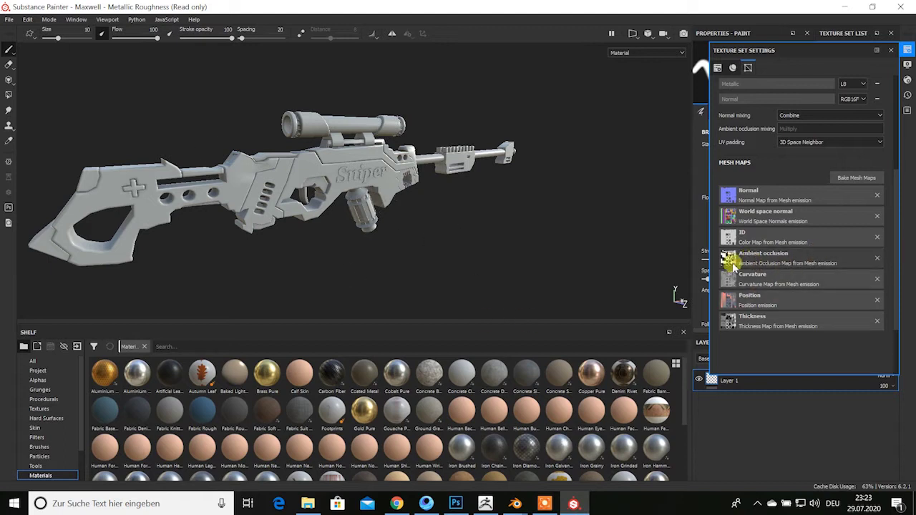
{"action": "mouse_move", "coordinate": [392, 240]}
{"action": "left_mouse_down", "text": "alt"}
{"action": "mouse_move", "coordinate": [423, 247]}
{"action": "mouse_move", "coordinate": [501, 164]}
{"action": "mouse_move", "coordinate": [474, 247]}
{"action": "mouse_move", "coordinate": [479, 200]}
{"action": "mouse_move", "coordinate": [442, 247]}
{"action": "mouse_move", "coordinate": [501, 188]}
{"action": "left_mouse_up", "text": "alt"}
{"action": "mouse_move", "coordinate": [486, 221]}
{"action": "left_mouse_down", "text": "alt"}
{"action": "mouse_move", "coordinate": [293, 262]}
{"action": "mouse_move", "coordinate": [501, 248]}
{"action": "mouse_move", "coordinate": [470, 238]}
{"action": "left_mouse_up", "text": "alt"}
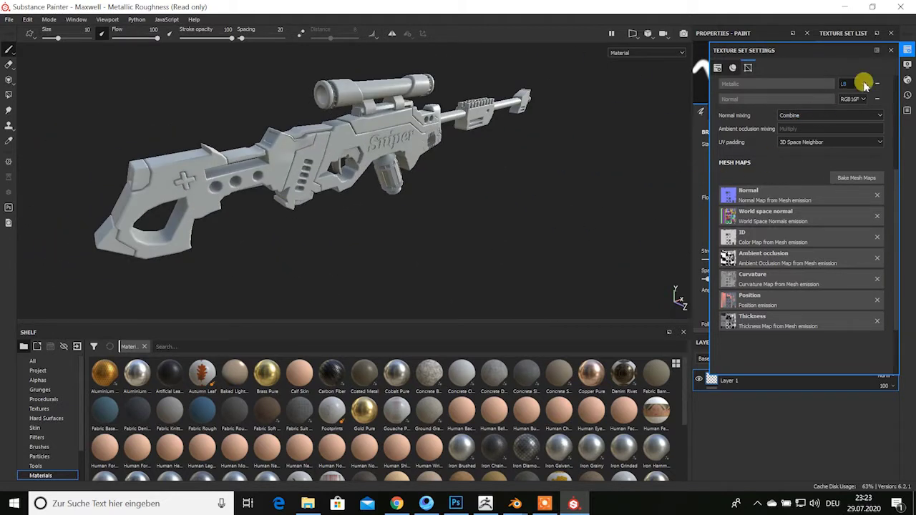
{"action": "left_click", "coordinate": [893, 51]}
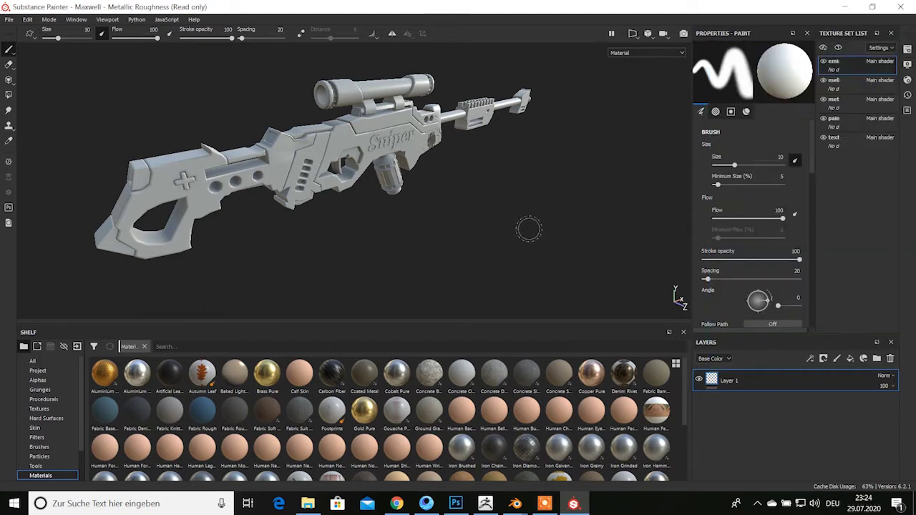
Browse the shelf's Materials category, then switch it to Smart materials
{"action": "left_click_drag", "start_coordinate": [529, 229], "coordinate": [334, 299], "text": "alt"}
{"action": "left_click_drag", "start_coordinate": [524, 286], "coordinate": [418, 278], "text": "alt"}
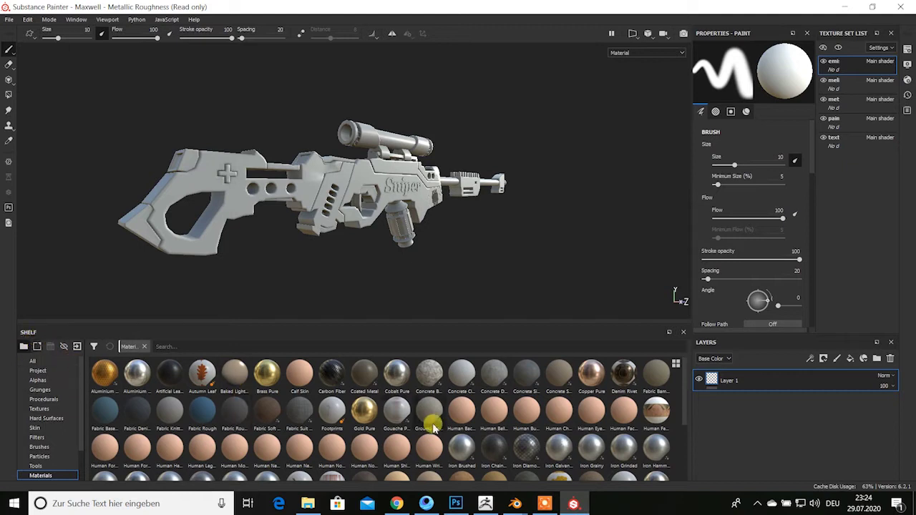
{"action": "scroll", "coordinate": [344, 438], "scroll_direction": "down", "scroll_amount": 3}
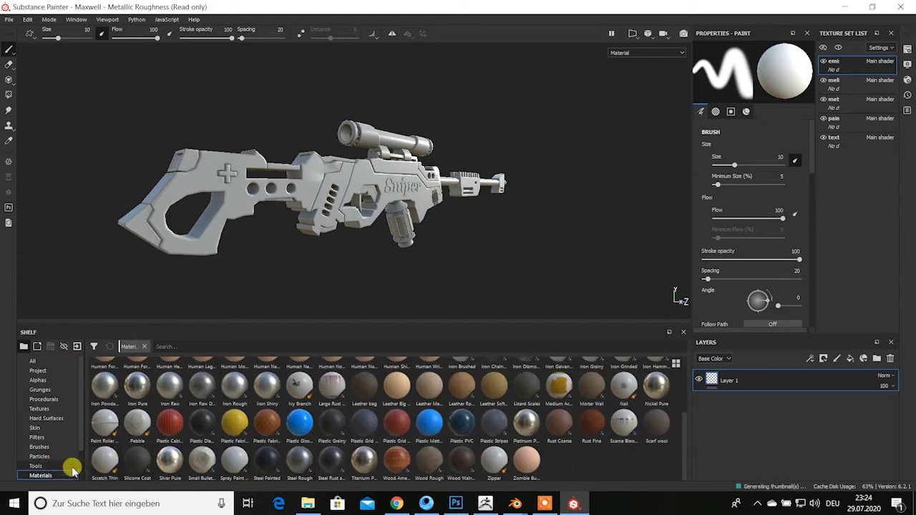
{"action": "scroll", "coordinate": [36, 446], "scroll_direction": "down", "scroll_amount": 2}
{"action": "scroll", "coordinate": [38, 450], "scroll_direction": "up", "scroll_amount": 2}
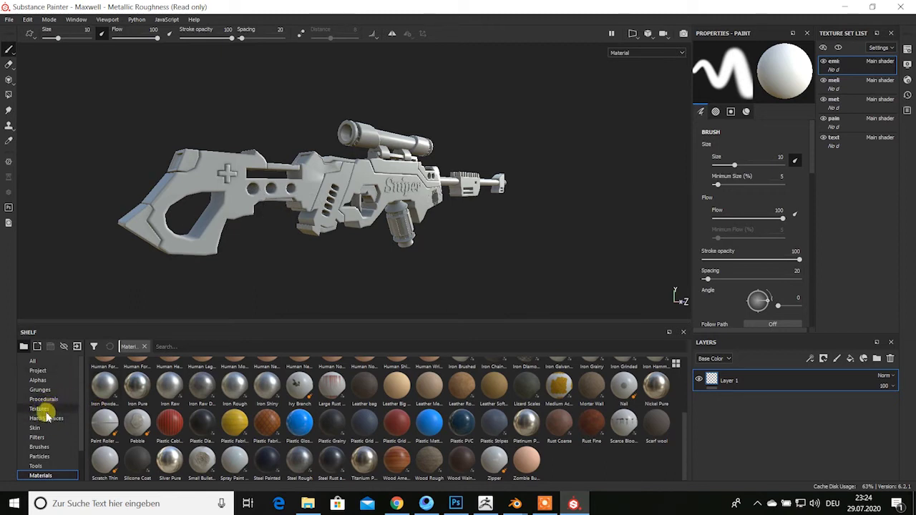
{"action": "scroll", "coordinate": [46, 464], "scroll_direction": "down", "scroll_amount": 2}
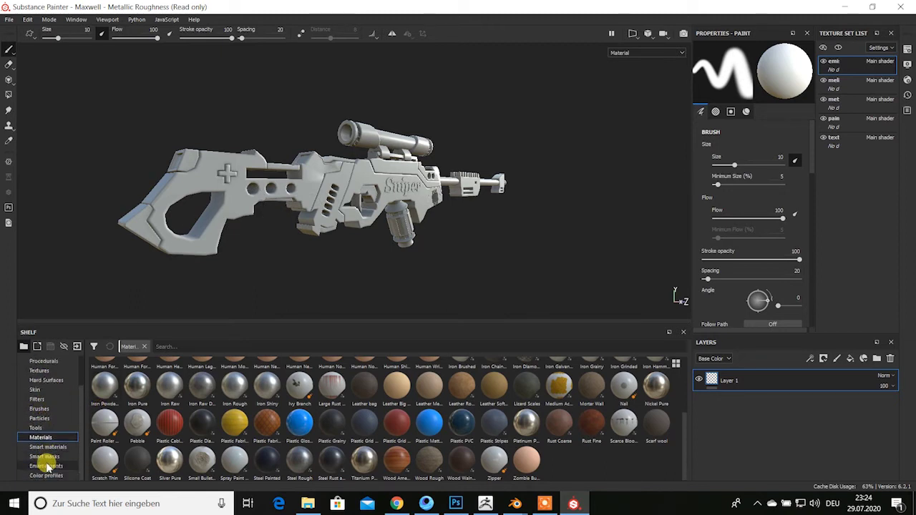
{"action": "left_click", "coordinate": [41, 437]}
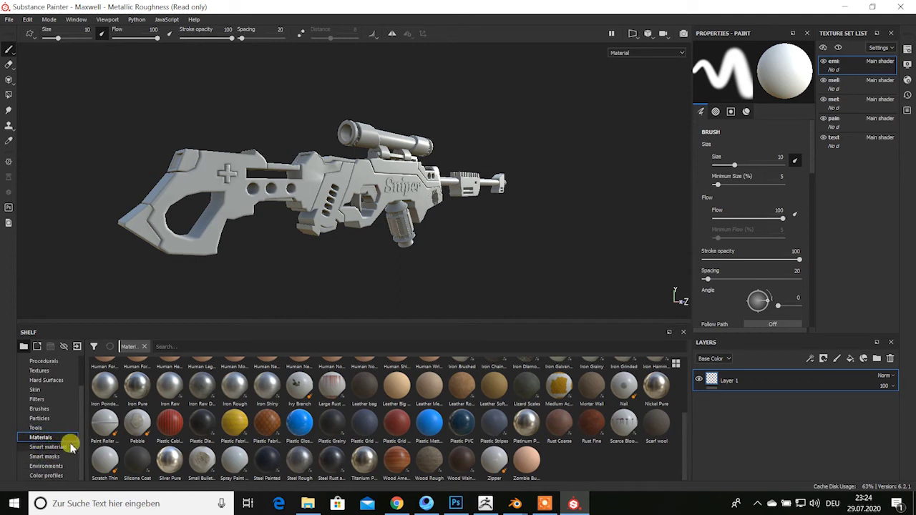
{"action": "scroll", "coordinate": [356, 422], "scroll_direction": "up", "scroll_amount": 1}
{"action": "scroll", "coordinate": [356, 423], "scroll_direction": "down", "scroll_amount": 1}
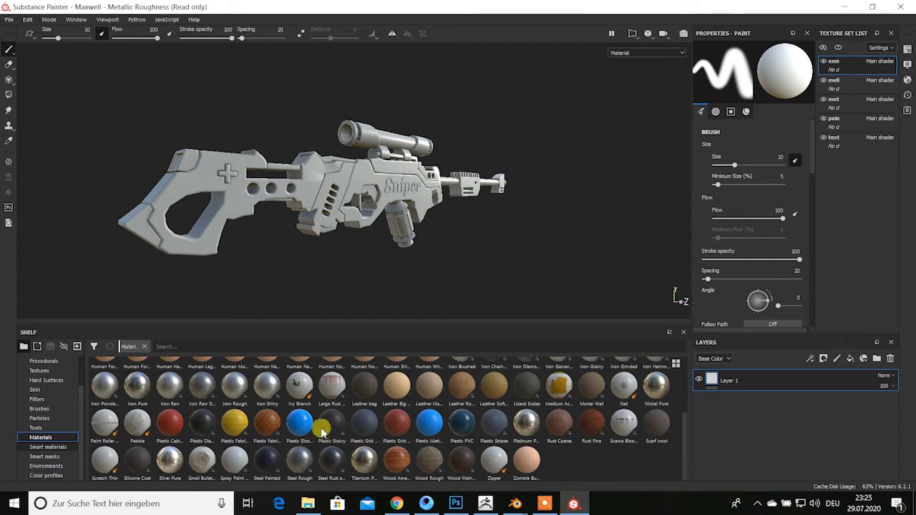
{"action": "key", "text": "Down"}
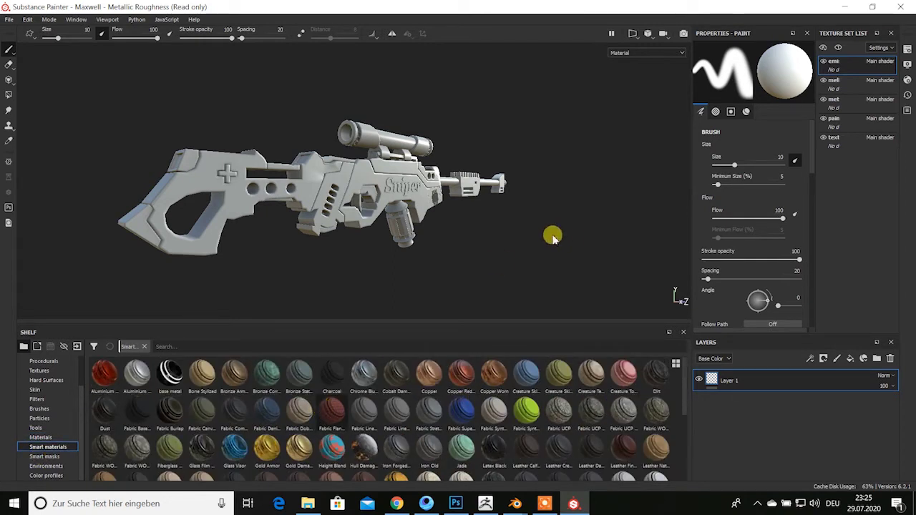
{"action": "scroll", "coordinate": [358, 401], "scroll_direction": "down", "scroll_amount": 5}
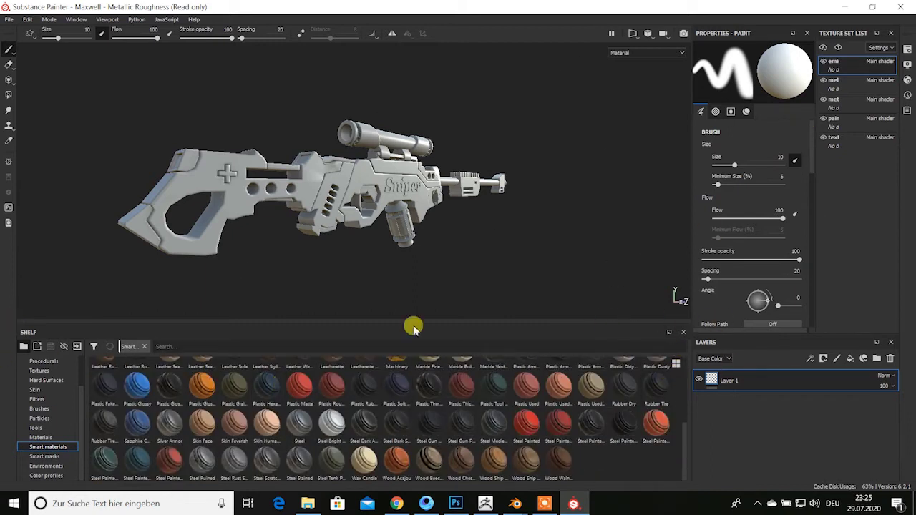
Close the material library and redock the layer stack under the brush properties
{"action": "left_click", "coordinate": [686, 332]}
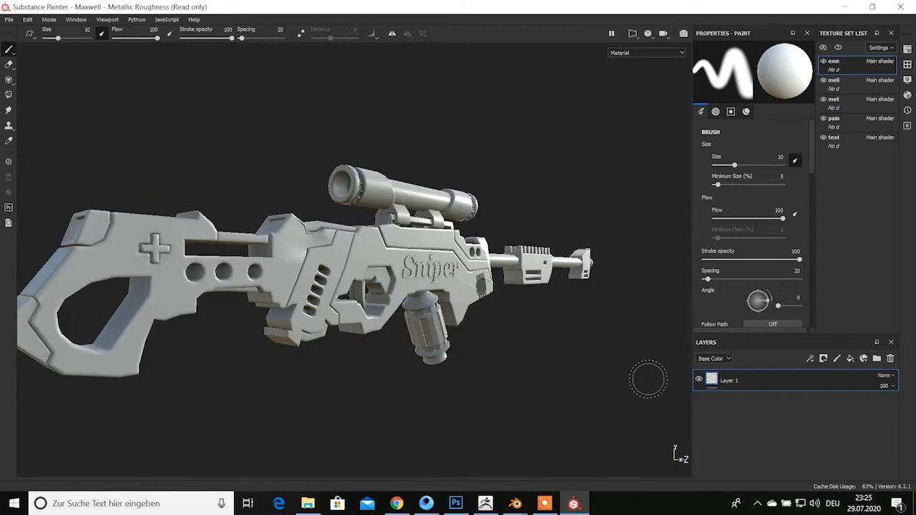
{"action": "left_click", "coordinate": [892, 345]}
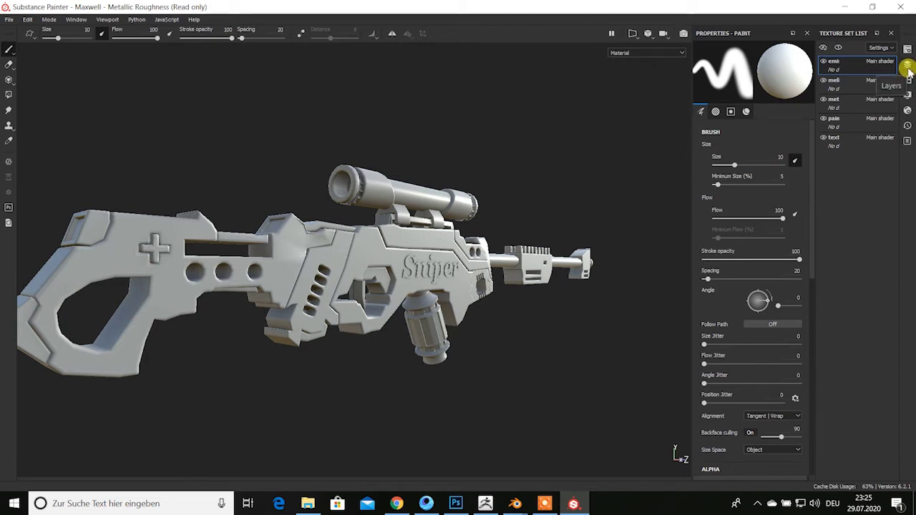
{"action": "left_click", "coordinate": [907, 69]}
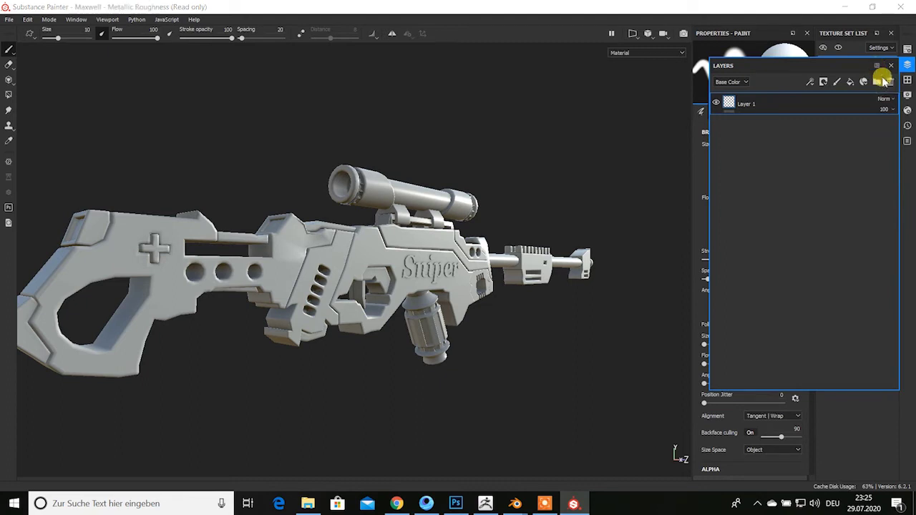
{"action": "left_click", "coordinate": [878, 66]}
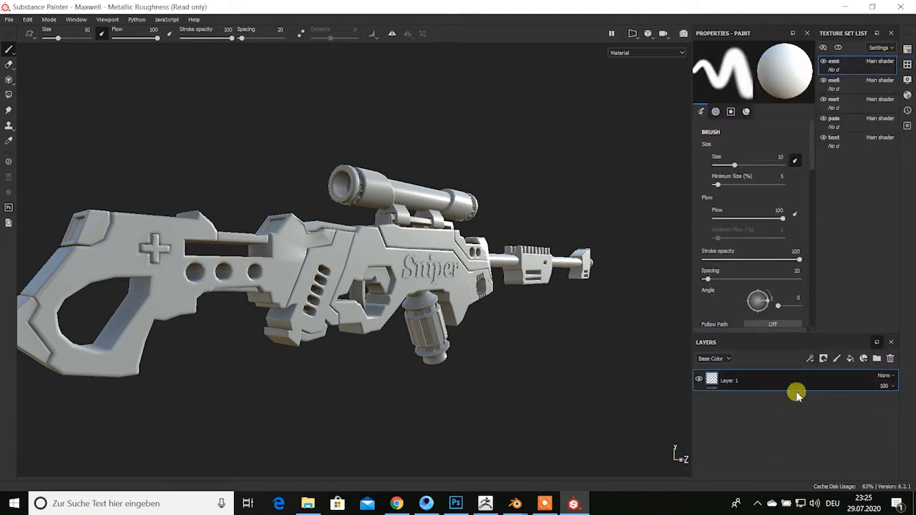
Dock the shelf back below the viewport, listing Plastic, Rubber, Steel and Wood smart materials
{"action": "left_click", "coordinate": [907, 65]}
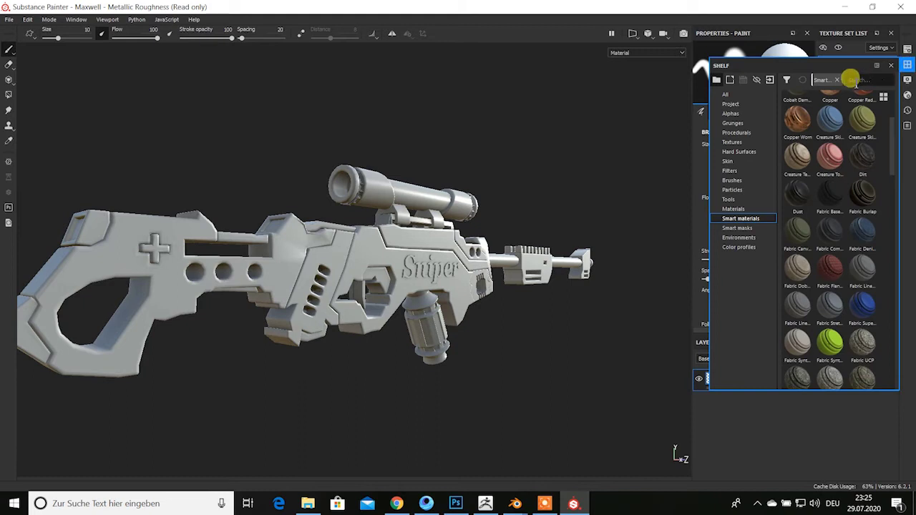
{"action": "left_click", "coordinate": [875, 67]}
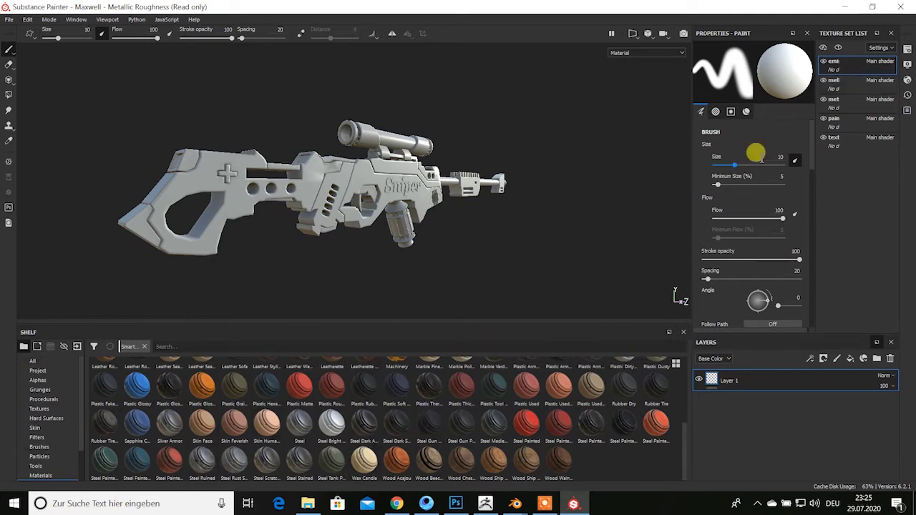
{"action": "mouse_move", "coordinate": [350, 335]}
{"action": "left_mouse_down"}
{"action": "mouse_move", "coordinate": [80, 102]}
{"action": "mouse_move", "coordinate": [353, 364]}
{"action": "left_mouse_up"}
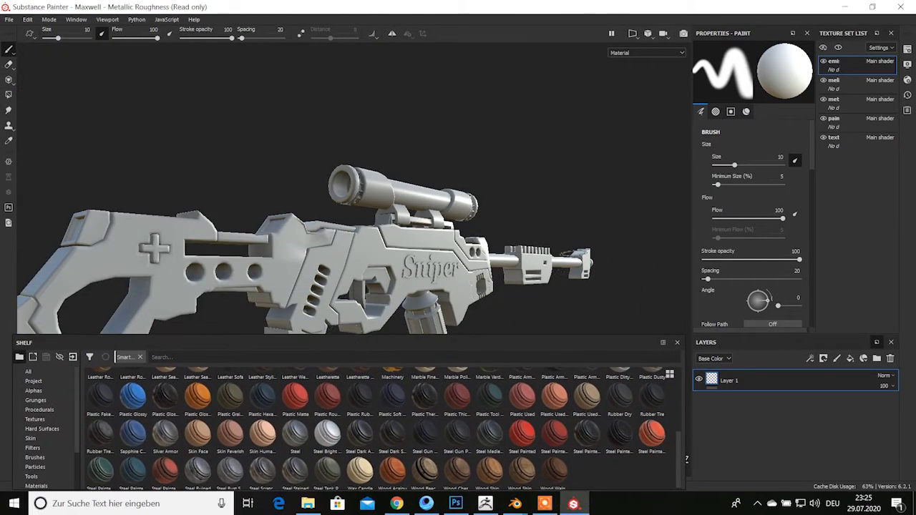
{"action": "scroll", "coordinate": [487, 282], "scroll_direction": "up", "scroll_amount": 2}
{"action": "scroll", "coordinate": [487, 282], "scroll_direction": "down", "scroll_amount": 3}
{"action": "scroll", "coordinate": [487, 283], "scroll_direction": "down", "scroll_amount": 2}
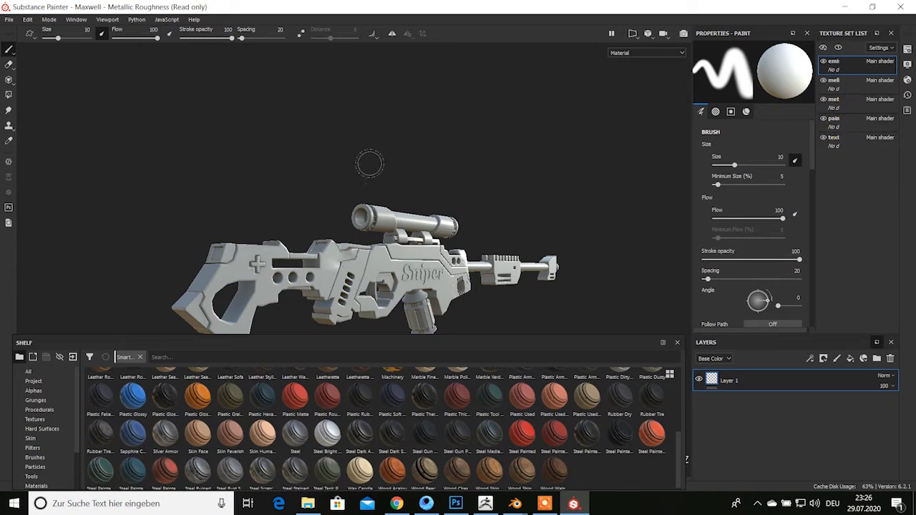
Show plain Materials like Aluminium, Brass Pure, Carbon Fiber and Gold Pure in the shelf
{"action": "left_click_drag", "start_coordinate": [370, 164], "coordinate": [315, 128], "text": "alt"}
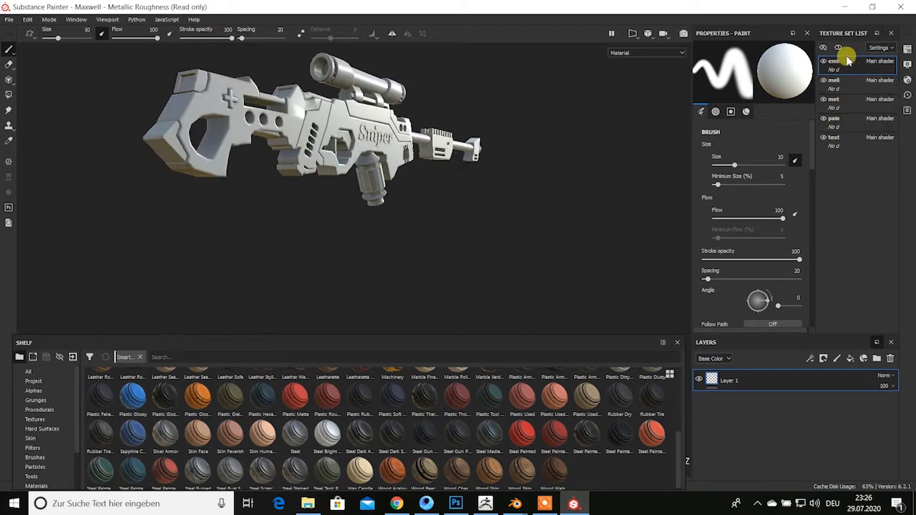
{"action": "left_click_drag", "start_coordinate": [531, 166], "coordinate": [597, 167], "text": "alt"}
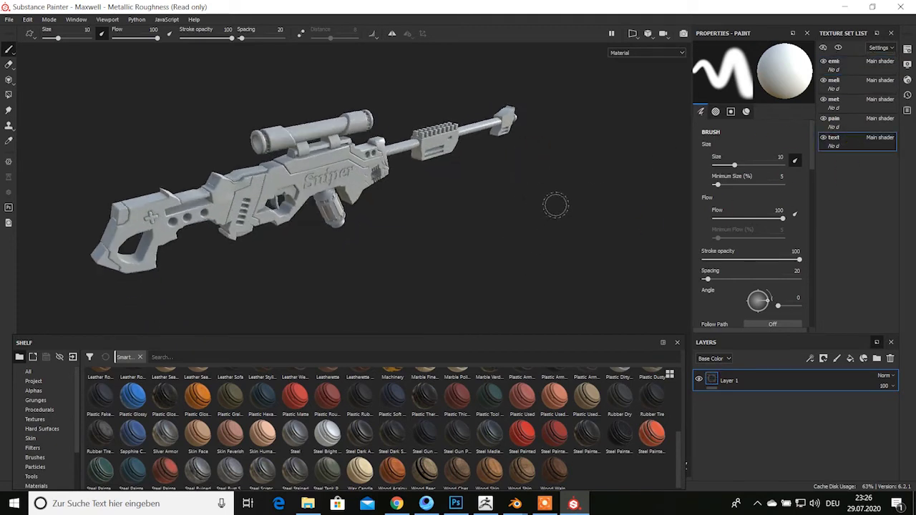
{"action": "mouse_move", "coordinate": [556, 205]}
{"action": "left_mouse_down", "text": "alt"}
{"action": "mouse_move", "coordinate": [394, 207]}
{"action": "mouse_move", "coordinate": [401, 257]}
{"action": "left_mouse_up", "text": "alt"}
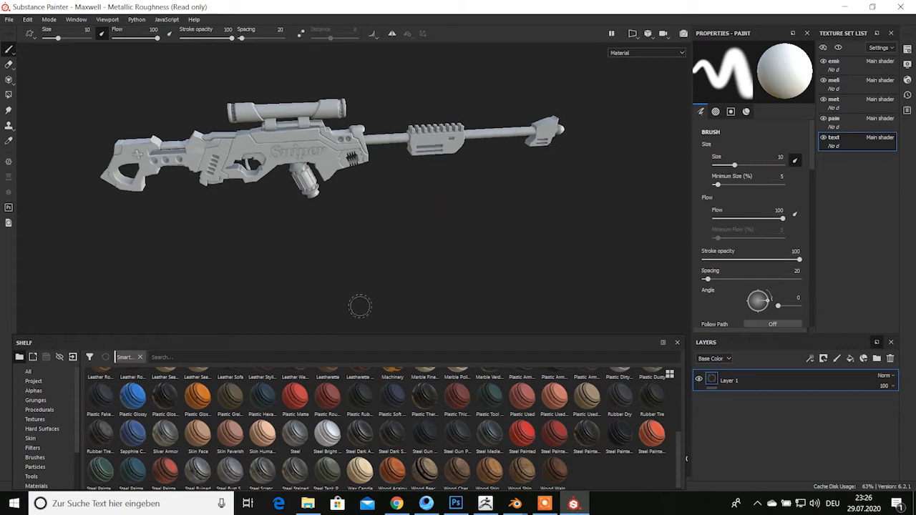
{"action": "scroll", "coordinate": [53, 458], "scroll_direction": "down", "scroll_amount": 3}
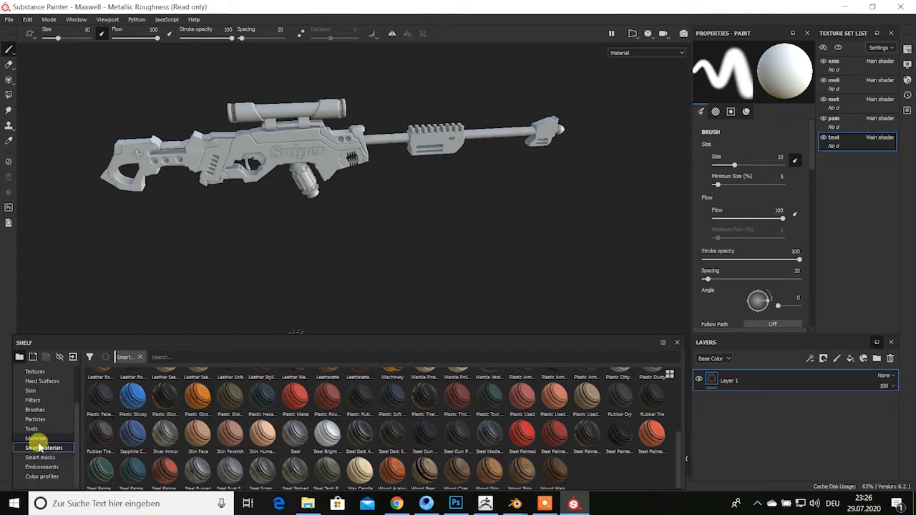
{"action": "left_click", "coordinate": [38, 440]}
{"action": "scroll", "coordinate": [379, 418], "scroll_direction": "up", "scroll_amount": 3}
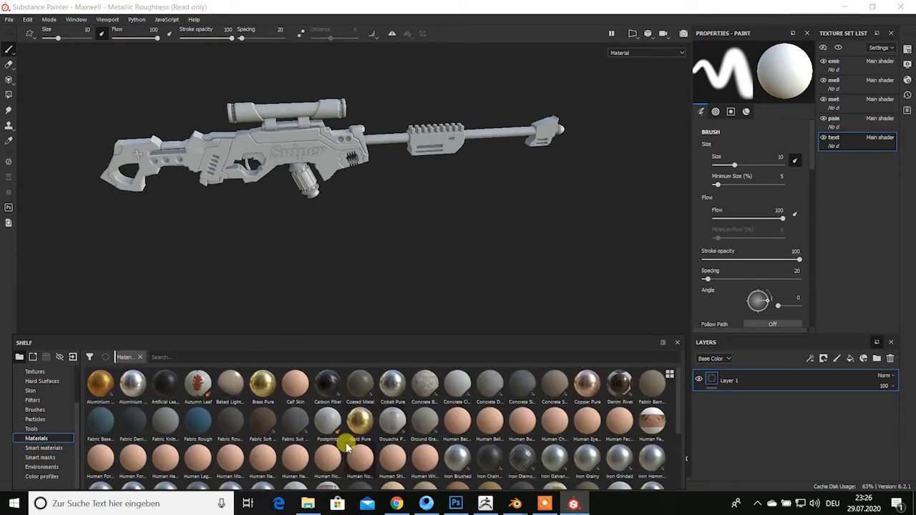
Delete Layer 1 from the text texture set, leaving it with no layers
{"action": "left_click", "coordinate": [708, 378]}
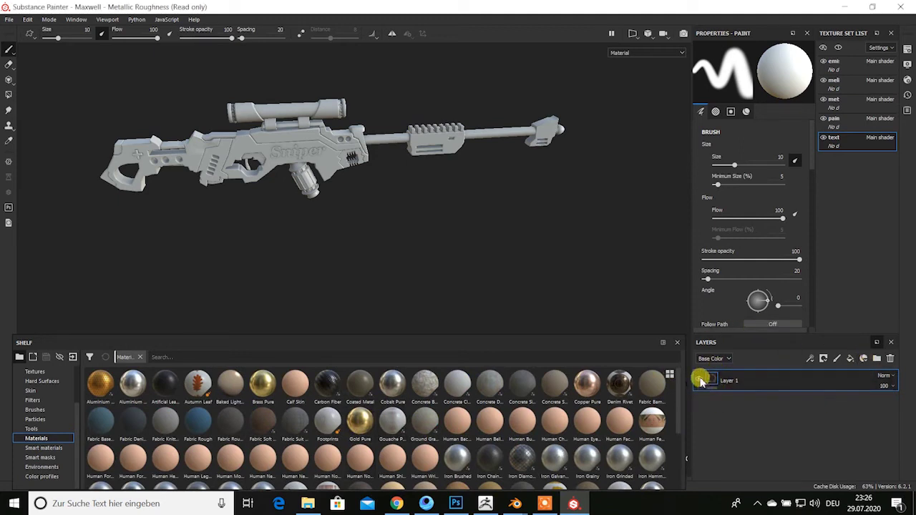
{"action": "left_click", "coordinate": [858, 100]}
{"action": "left_click", "coordinate": [850, 142]}
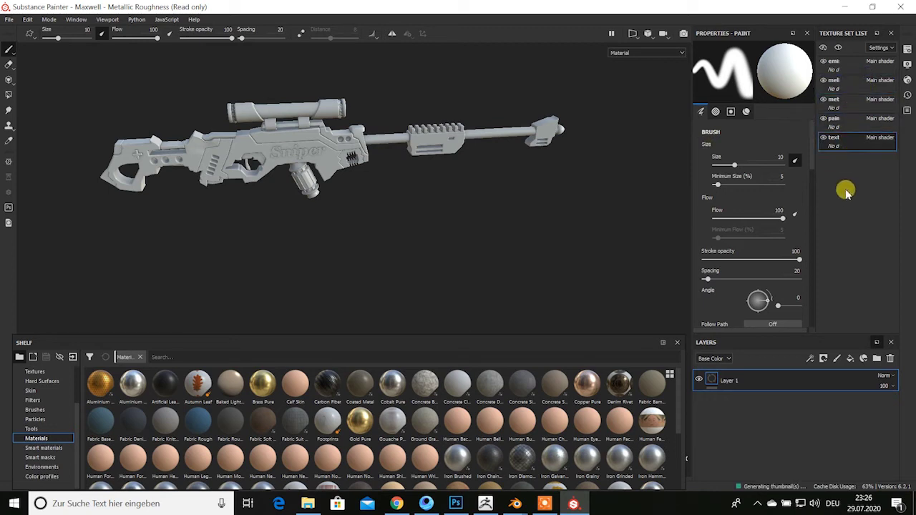
{"action": "left_click", "coordinate": [890, 359]}
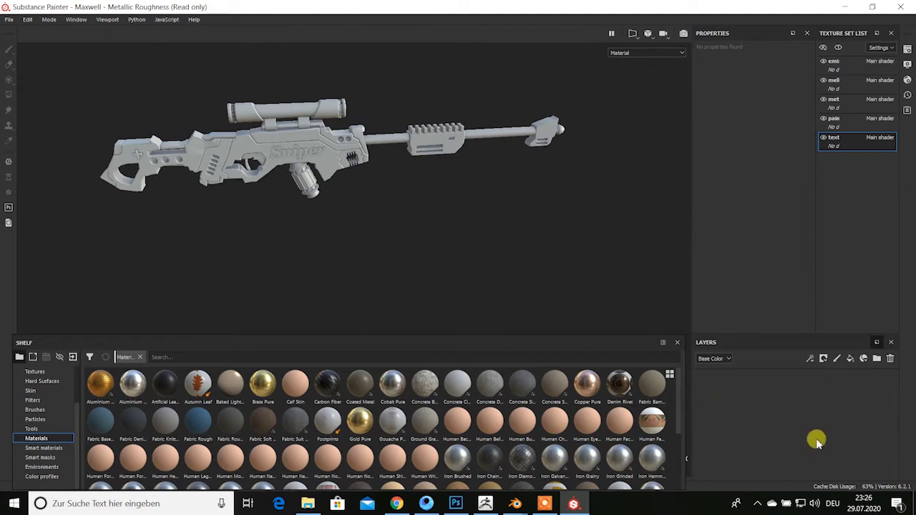
{"action": "mouse_move", "coordinate": [503, 226]}
{"action": "left_mouse_down", "text": "alt"}
{"action": "mouse_move", "coordinate": [482, 234]}
{"action": "mouse_move", "coordinate": [441, 222]}
{"action": "mouse_move", "coordinate": [370, 239]}
{"action": "mouse_move", "coordinate": [420, 215]}
{"action": "mouse_move", "coordinate": [504, 258]}
{"action": "mouse_move", "coordinate": [398, 261]}
{"action": "left_mouse_up", "text": "alt"}
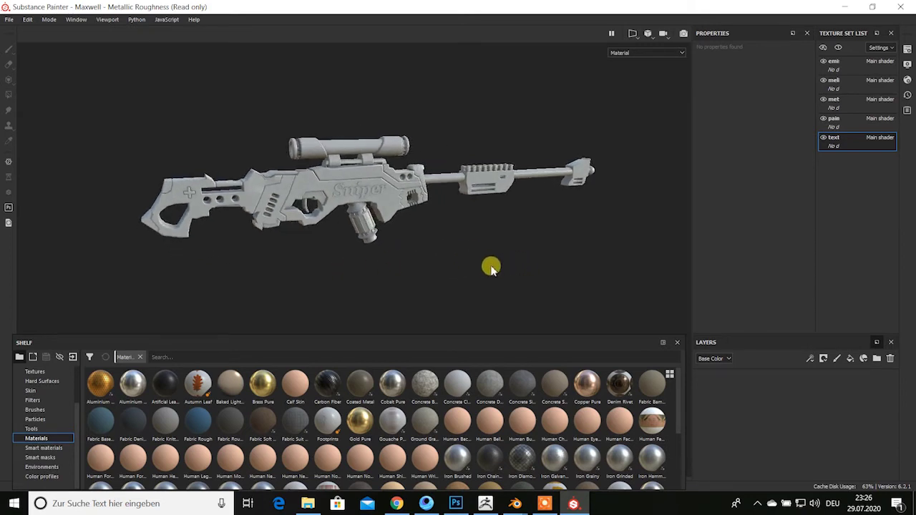
{"action": "mouse_move", "coordinate": [491, 268]}
{"action": "left_mouse_down", "text": "alt"}
{"action": "mouse_move", "coordinate": [395, 264]}
{"action": "mouse_move", "coordinate": [521, 251]}
{"action": "mouse_move", "coordinate": [425, 268]}
{"action": "mouse_move", "coordinate": [476, 256]}
{"action": "mouse_move", "coordinate": [454, 264]}
{"action": "mouse_move", "coordinate": [520, 270]}
{"action": "left_mouse_up", "text": "alt"}
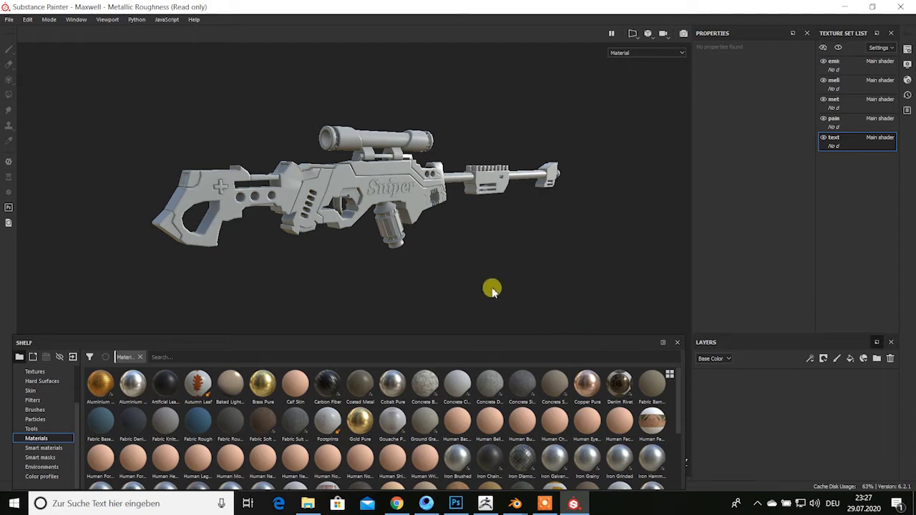
{"action": "mouse_move", "coordinate": [408, 268]}
{"action": "left_mouse_down", "text": "alt"}
{"action": "mouse_move", "coordinate": [576, 284]}
{"action": "mouse_move", "coordinate": [375, 269]}
{"action": "mouse_move", "coordinate": [384, 277]}
{"action": "mouse_move", "coordinate": [442, 266]}
{"action": "mouse_move", "coordinate": [462, 252]}
{"action": "mouse_move", "coordinate": [522, 254]}
{"action": "mouse_move", "coordinate": [487, 279]}
{"action": "left_mouse_up", "text": "alt"}
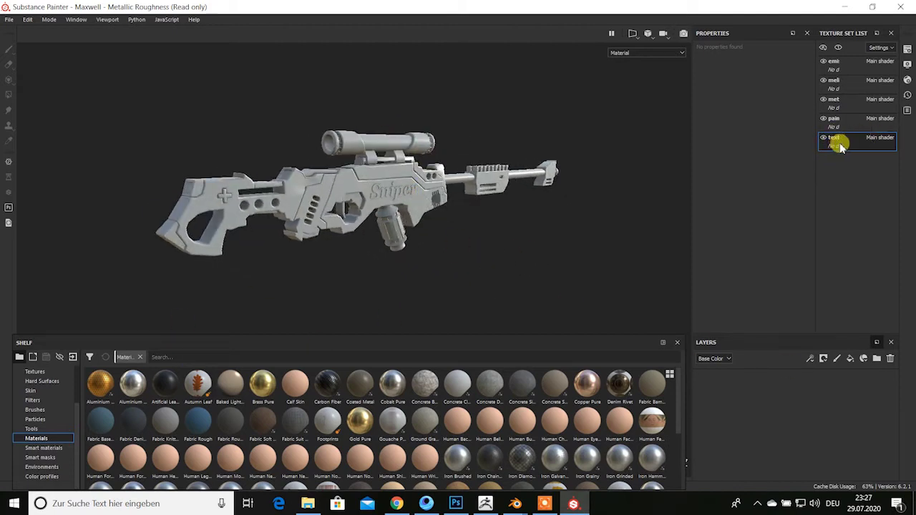
Solo the text texture set so every other rifle part is hidden
{"action": "left_click", "coordinate": [837, 49]}
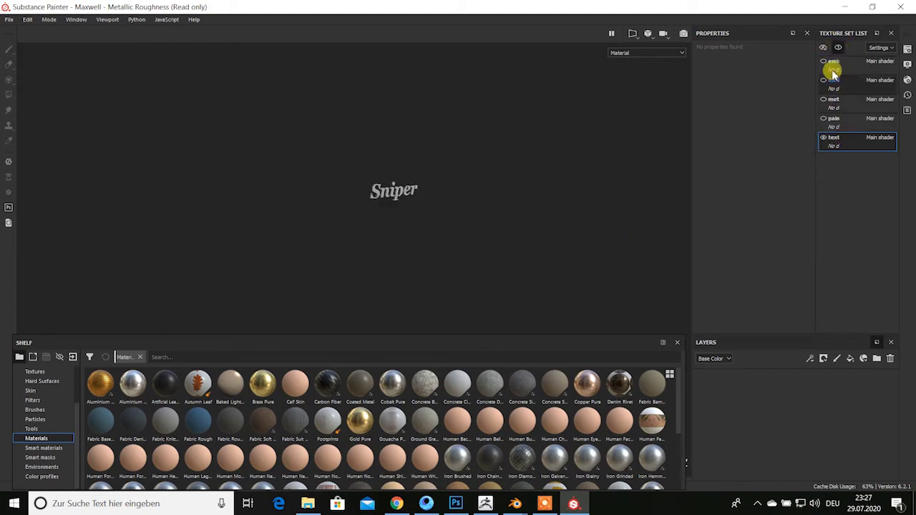
{"action": "left_click", "coordinate": [824, 48]}
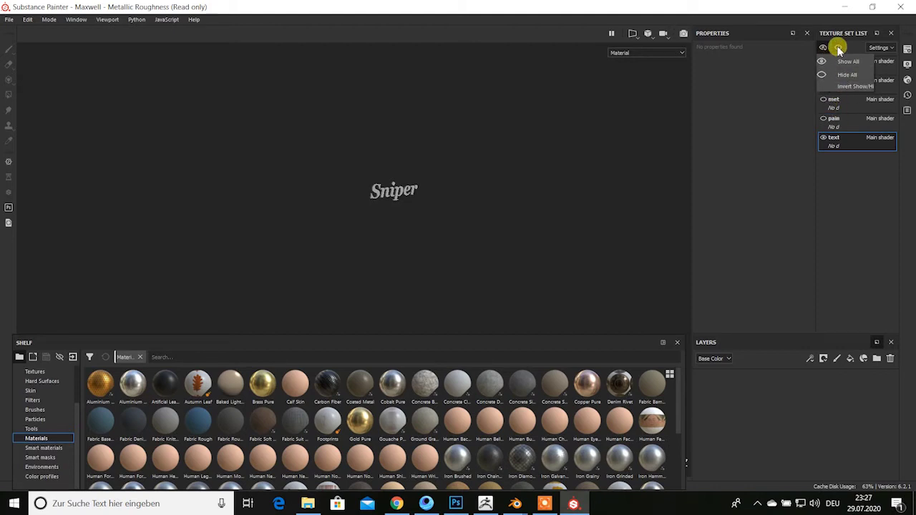
{"action": "left_click", "coordinate": [838, 48]}
{"action": "left_click", "coordinate": [838, 47]}
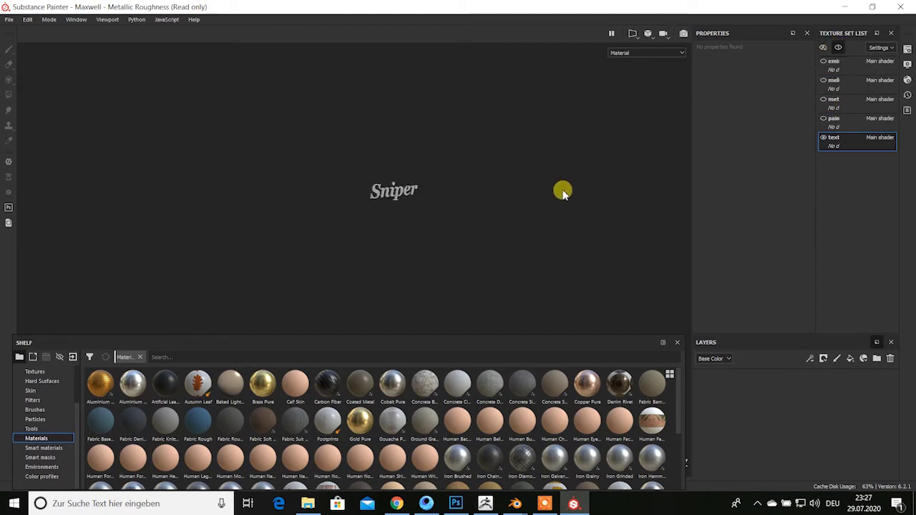
Orbit and pan around the grey Sniper lettering, then frame it with F
{"action": "mouse_move", "coordinate": [562, 191]}
{"action": "left_mouse_down", "text": "alt"}
{"action": "mouse_move", "coordinate": [454, 198]}
{"action": "mouse_move", "coordinate": [478, 245]}
{"action": "left_mouse_up", "text": "alt"}
{"action": "mouse_move", "coordinate": [419, 221]}
{"action": "left_mouse_down", "text": "alt"}
{"action": "mouse_move", "coordinate": [399, 221]}
{"action": "mouse_move", "coordinate": [493, 222]}
{"action": "mouse_move", "coordinate": [506, 233]}
{"action": "mouse_move", "coordinate": [402, 238]}
{"action": "mouse_move", "coordinate": [452, 257]}
{"action": "mouse_move", "coordinate": [417, 245]}
{"action": "mouse_move", "coordinate": [468, 247]}
{"action": "mouse_move", "coordinate": [444, 221]}
{"action": "mouse_move", "coordinate": [452, 235]}
{"action": "left_mouse_up", "text": "alt"}
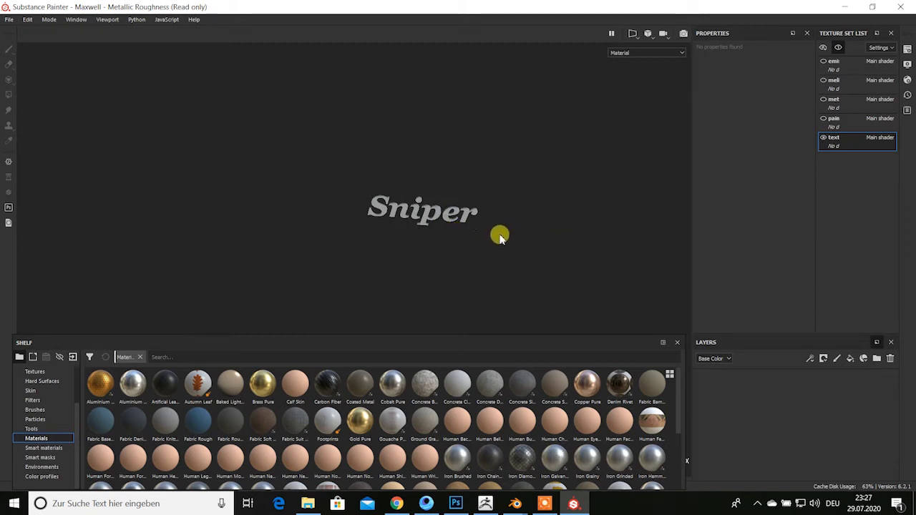
{"action": "mouse_move", "coordinate": [499, 237]}
{"action": "middle_mouse_down"}
{"action": "mouse_move", "coordinate": [420, 292]}
{"action": "mouse_move", "coordinate": [532, 250]}
{"action": "mouse_move", "coordinate": [388, 179]}
{"action": "mouse_move", "coordinate": [415, 234]}
{"action": "mouse_move", "coordinate": [419, 209]}
{"action": "mouse_move", "coordinate": [427, 244]}
{"action": "middle_mouse_up"}
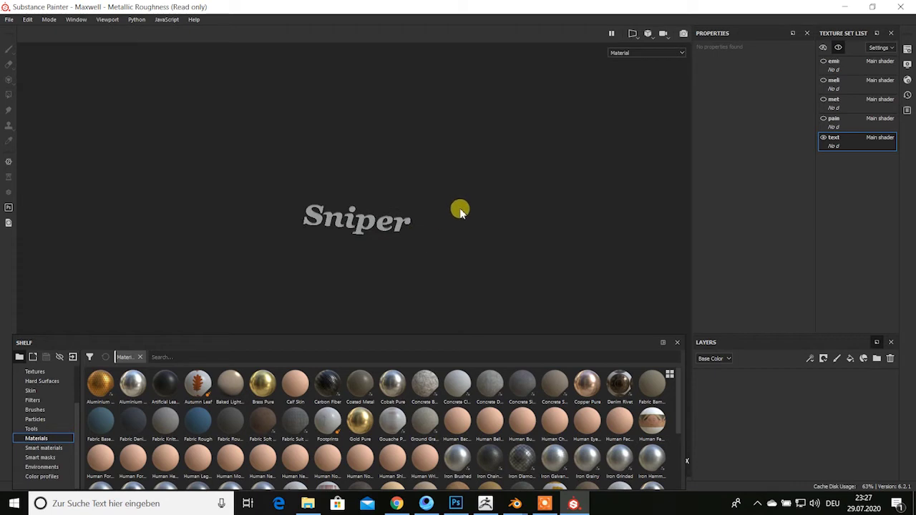
{"action": "mouse_move", "coordinate": [445, 138]}
{"action": "left_mouse_down", "text": "alt"}
{"action": "mouse_move", "coordinate": [542, 150]}
{"action": "mouse_move", "coordinate": [494, 112]}
{"action": "mouse_move", "coordinate": [497, 78]}
{"action": "mouse_move", "coordinate": [523, 252]}
{"action": "mouse_move", "coordinate": [507, 96]}
{"action": "mouse_move", "coordinate": [280, 55]}
{"action": "mouse_move", "coordinate": [431, 96]}
{"action": "mouse_move", "coordinate": [544, 193]}
{"action": "mouse_move", "coordinate": [517, 90]}
{"action": "mouse_move", "coordinate": [425, 170]}
{"action": "mouse_move", "coordinate": [425, 117]}
{"action": "mouse_move", "coordinate": [507, 132]}
{"action": "mouse_move", "coordinate": [419, 164]}
{"action": "mouse_move", "coordinate": [377, 112]}
{"action": "mouse_move", "coordinate": [393, 164]}
{"action": "mouse_move", "coordinate": [439, 120]}
{"action": "mouse_move", "coordinate": [370, 227]}
{"action": "mouse_move", "coordinate": [415, 135]}
{"action": "mouse_move", "coordinate": [403, 211]}
{"action": "mouse_move", "coordinate": [281, 258]}
{"action": "mouse_move", "coordinate": [328, 287]}
{"action": "mouse_move", "coordinate": [384, 236]}
{"action": "mouse_move", "coordinate": [389, 256]}
{"action": "mouse_move", "coordinate": [350, 222]}
{"action": "mouse_move", "coordinate": [403, 221]}
{"action": "left_mouse_up", "text": "alt"}
{"action": "mouse_move", "coordinate": [403, 221]}
{"action": "middle_mouse_down", "text": "alt"}
{"action": "mouse_move", "coordinate": [417, 235]}
{"action": "mouse_move", "coordinate": [393, 221]}
{"action": "mouse_move", "coordinate": [427, 276]}
{"action": "mouse_move", "coordinate": [407, 276]}
{"action": "middle_mouse_up", "text": "alt"}
{"action": "scroll", "coordinate": [407, 277], "scroll_direction": "up", "scroll_amount": 3}
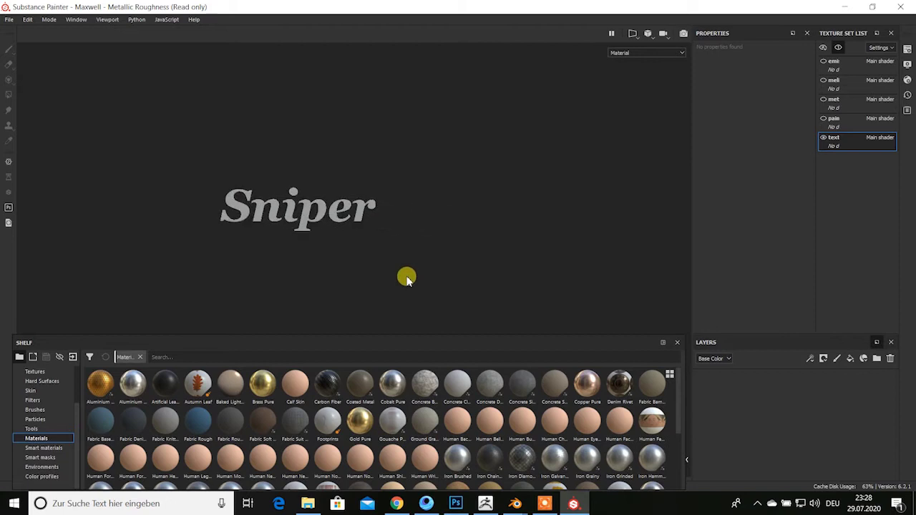
{"action": "key", "text": "f"}
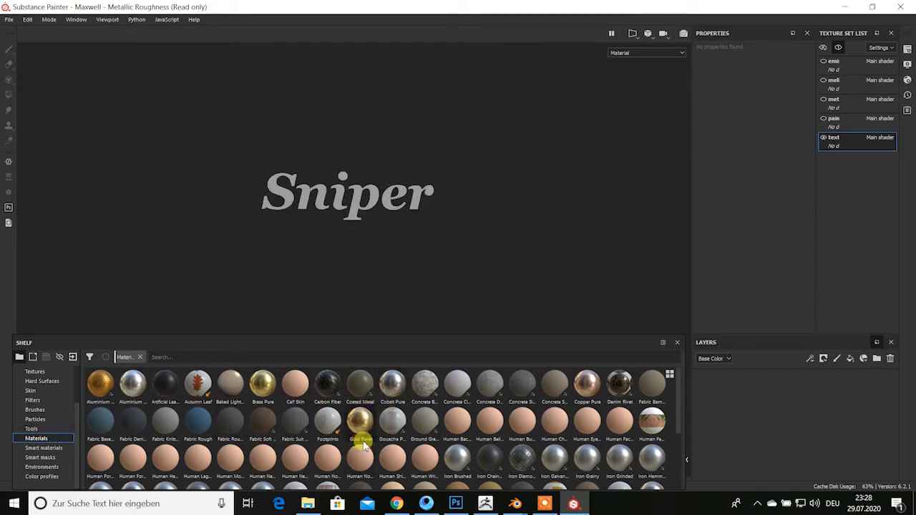
Fill the Sniper lettering with Gold Pure, then unhide all texture sets to see the whole rifle
{"action": "mouse_move", "coordinate": [360, 423]}
{"action": "left_mouse_down"}
{"action": "mouse_move", "coordinate": [779, 414]}
{"action": "mouse_move", "coordinate": [421, 254]}
{"action": "mouse_move", "coordinate": [386, 224]}
{"action": "mouse_move", "coordinate": [392, 243]}
{"action": "mouse_move", "coordinate": [405, 189]}
{"action": "mouse_move", "coordinate": [389, 245]}
{"action": "mouse_move", "coordinate": [692, 168]}
{"action": "left_mouse_up"}
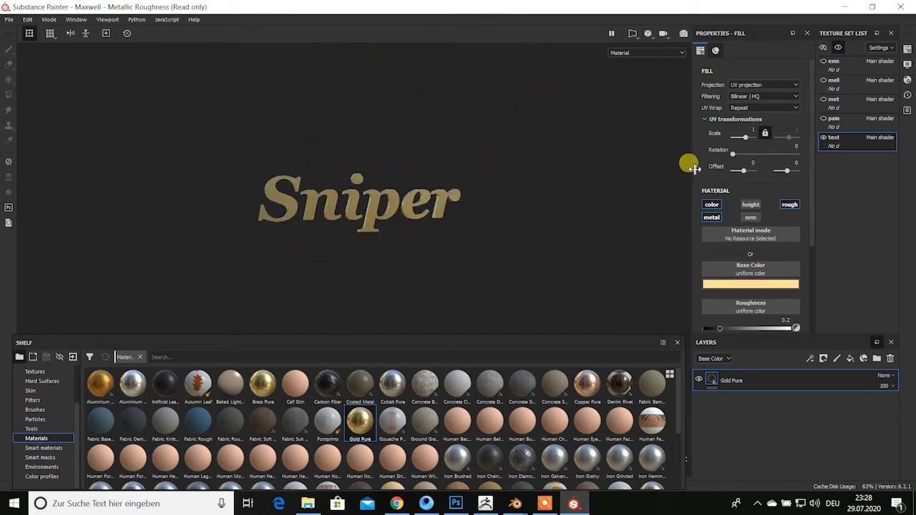
{"action": "left_click", "coordinate": [837, 48]}
{"action": "scroll", "coordinate": [561, 212], "scroll_direction": "down", "scroll_amount": 3}
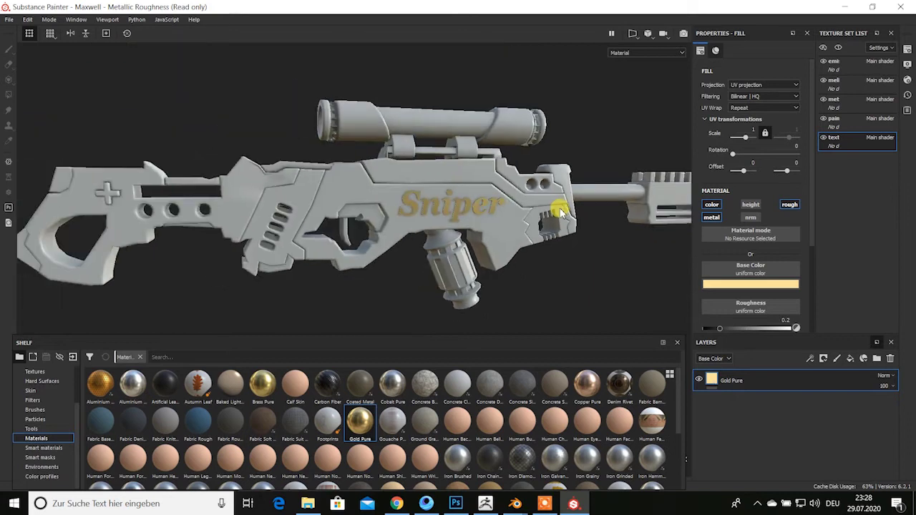
{"action": "mouse_move", "coordinate": [583, 208]}
{"action": "left_mouse_down", "text": "alt"}
{"action": "mouse_move", "coordinate": [460, 241]}
{"action": "mouse_move", "coordinate": [609, 251]}
{"action": "mouse_move", "coordinate": [525, 252]}
{"action": "mouse_move", "coordinate": [527, 265]}
{"action": "mouse_move", "coordinate": [444, 253]}
{"action": "mouse_move", "coordinate": [471, 258]}
{"action": "mouse_move", "coordinate": [539, 195]}
{"action": "mouse_move", "coordinate": [415, 232]}
{"action": "mouse_move", "coordinate": [496, 276]}
{"action": "mouse_move", "coordinate": [458, 255]}
{"action": "mouse_move", "coordinate": [451, 176]}
{"action": "mouse_move", "coordinate": [439, 274]}
{"action": "mouse_move", "coordinate": [523, 253]}
{"action": "mouse_move", "coordinate": [534, 259]}
{"action": "mouse_move", "coordinate": [318, 246]}
{"action": "mouse_move", "coordinate": [556, 251]}
{"action": "mouse_move", "coordinate": [399, 247]}
{"action": "mouse_move", "coordinate": [548, 250]}
{"action": "mouse_move", "coordinate": [386, 252]}
{"action": "mouse_move", "coordinate": [563, 260]}
{"action": "mouse_move", "coordinate": [328, 256]}
{"action": "mouse_move", "coordinate": [356, 262]}
{"action": "mouse_move", "coordinate": [573, 262]}
{"action": "mouse_move", "coordinate": [327, 260]}
{"action": "mouse_move", "coordinate": [588, 240]}
{"action": "mouse_move", "coordinate": [323, 248]}
{"action": "left_mouse_up", "text": "alt"}
{"action": "mouse_move", "coordinate": [613, 235]}
{"action": "left_mouse_down", "text": "alt"}
{"action": "mouse_move", "coordinate": [438, 249]}
{"action": "mouse_move", "coordinate": [496, 255]}
{"action": "left_mouse_up", "text": "alt"}
{"action": "mouse_move", "coordinate": [346, 277]}
{"action": "left_mouse_down", "text": "alt"}
{"action": "mouse_move", "coordinate": [376, 292]}
{"action": "mouse_move", "coordinate": [479, 286]}
{"action": "mouse_move", "coordinate": [494, 284]}
{"action": "mouse_move", "coordinate": [419, 282]}
{"action": "mouse_move", "coordinate": [556, 247]}
{"action": "mouse_move", "coordinate": [634, 244]}
{"action": "mouse_move", "coordinate": [479, 282]}
{"action": "mouse_move", "coordinate": [521, 245]}
{"action": "mouse_move", "coordinate": [585, 250]}
{"action": "mouse_move", "coordinate": [531, 265]}
{"action": "mouse_move", "coordinate": [428, 239]}
{"action": "mouse_move", "coordinate": [540, 248]}
{"action": "mouse_move", "coordinate": [485, 239]}
{"action": "mouse_move", "coordinate": [484, 210]}
{"action": "mouse_move", "coordinate": [481, 243]}
{"action": "left_mouse_up", "text": "alt"}
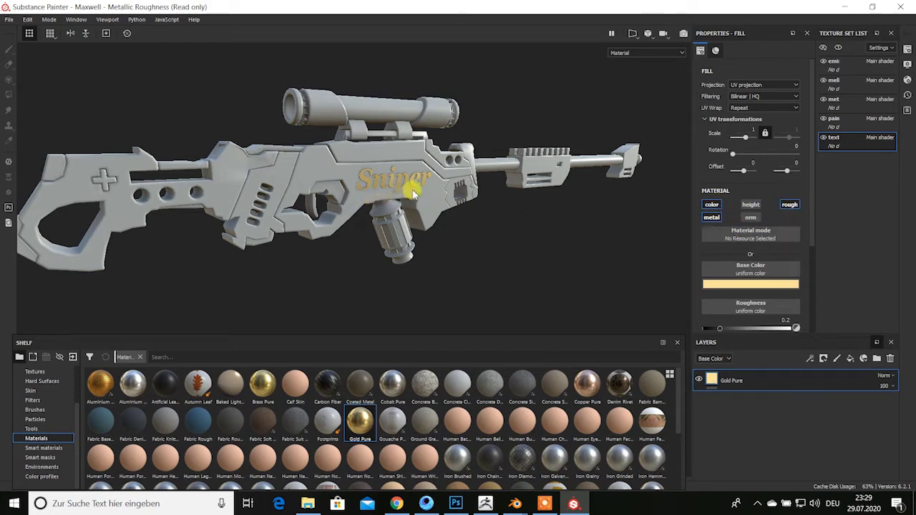
Disable height on the Gold Pure fill and lower roughness to about 0.21, metallic at full
{"action": "scroll", "coordinate": [414, 193], "scroll_direction": "up", "scroll_amount": 3}
{"action": "scroll", "coordinate": [420, 180], "scroll_direction": "up", "scroll_amount": 3}
{"action": "scroll", "coordinate": [389, 188], "scroll_direction": "up", "scroll_amount": 2}
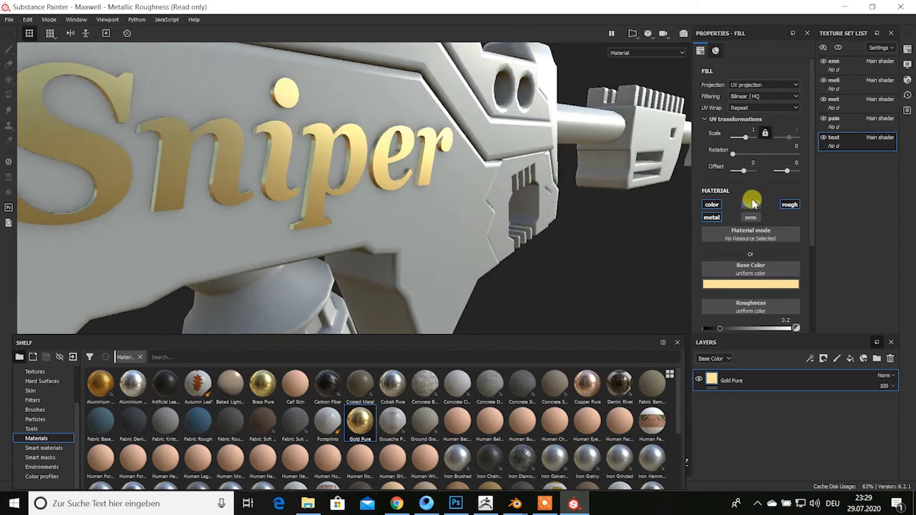
{"action": "scroll", "coordinate": [781, 303], "scroll_direction": "down", "scroll_amount": 3}
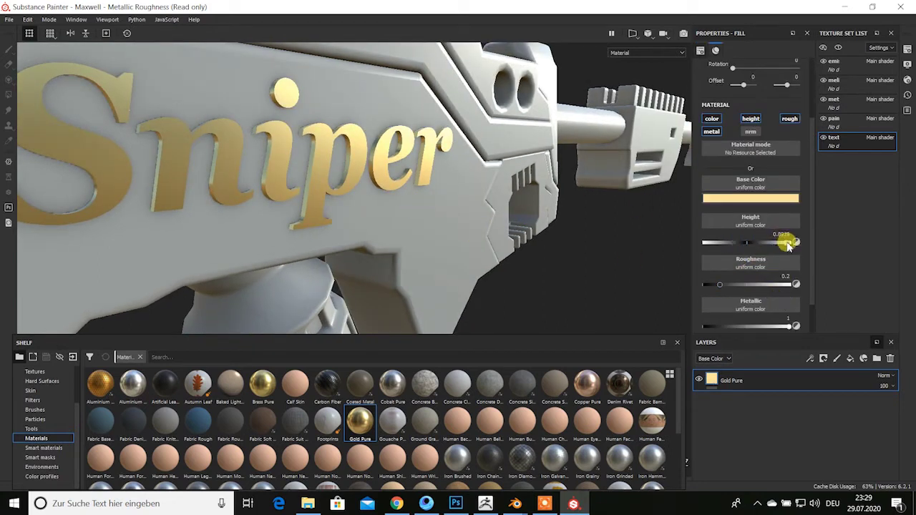
{"action": "mouse_move", "coordinate": [516, 250]}
{"action": "left_mouse_down", "text": "alt"}
{"action": "mouse_move", "coordinate": [378, 232]}
{"action": "mouse_move", "coordinate": [494, 229]}
{"action": "mouse_move", "coordinate": [518, 212]}
{"action": "left_mouse_up", "text": "alt"}
{"action": "left_click", "coordinate": [751, 119]}
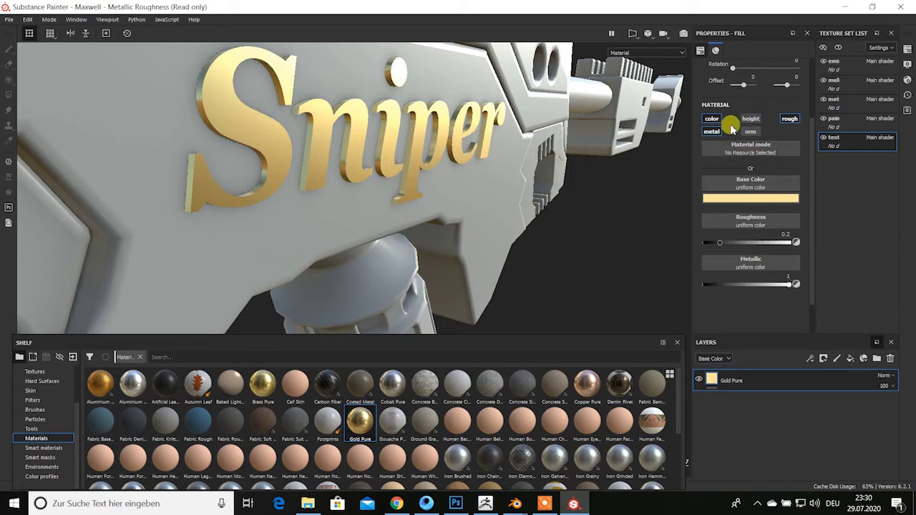
{"action": "left_click", "coordinate": [792, 121]}
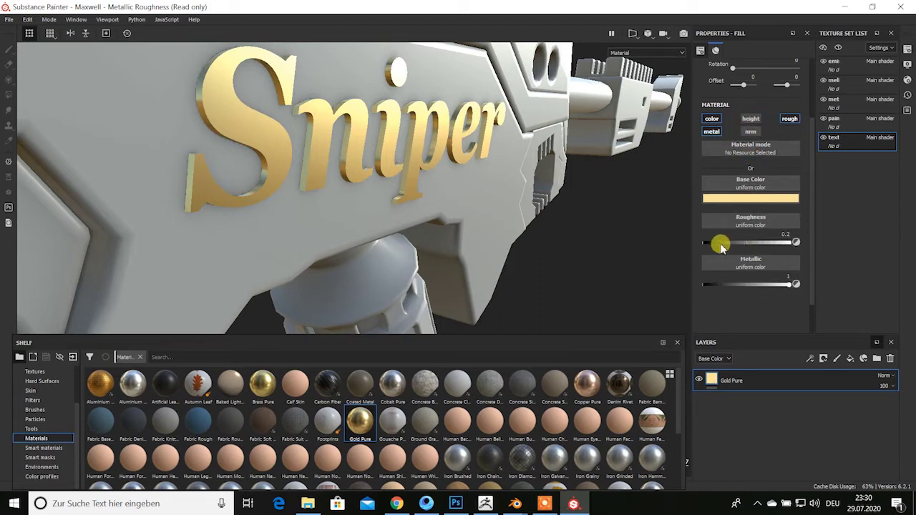
{"action": "mouse_move", "coordinate": [720, 244]}
{"action": "left_mouse_down"}
{"action": "mouse_move", "coordinate": [778, 244]}
{"action": "mouse_move", "coordinate": [720, 244]}
{"action": "left_mouse_up"}
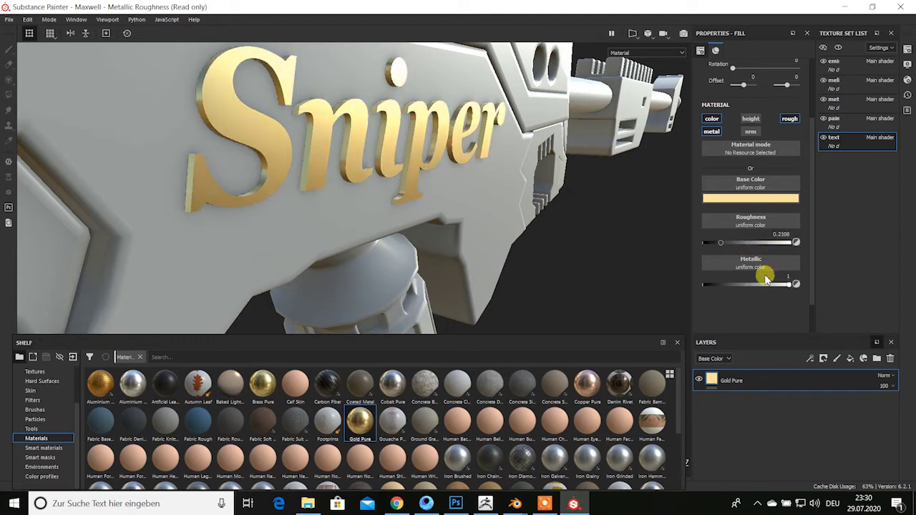
{"action": "mouse_move", "coordinate": [783, 289]}
{"action": "left_mouse_down"}
{"action": "mouse_move", "coordinate": [675, 280]}
{"action": "mouse_move", "coordinate": [793, 278]}
{"action": "mouse_move", "coordinate": [777, 282]}
{"action": "mouse_move", "coordinate": [793, 286]}
{"action": "left_mouse_up"}
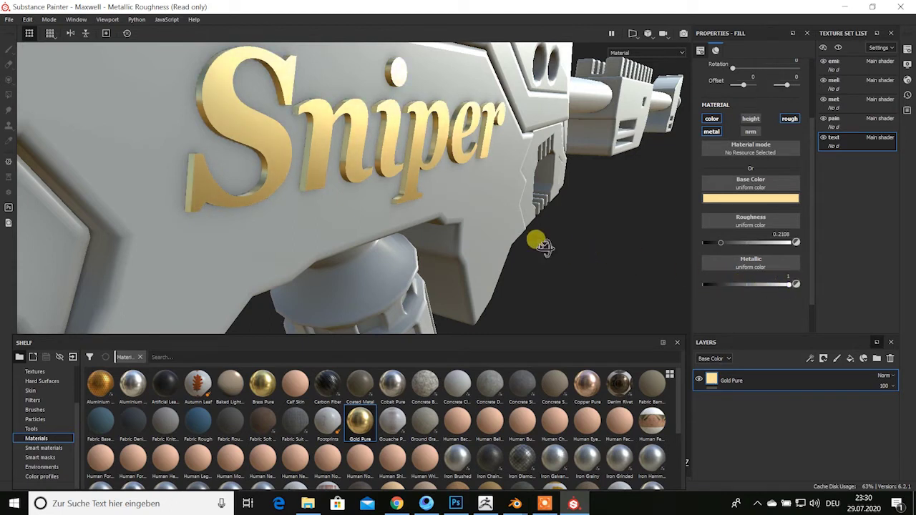
Orbit and zoom out to a three-quarter view of the whole rifle with shiny gold lettering
{"action": "mouse_move", "coordinate": [544, 246]}
{"action": "left_mouse_down", "text": "alt"}
{"action": "mouse_move", "coordinate": [377, 246]}
{"action": "mouse_move", "coordinate": [495, 262]}
{"action": "mouse_move", "coordinate": [441, 251]}
{"action": "left_mouse_up", "text": "alt"}
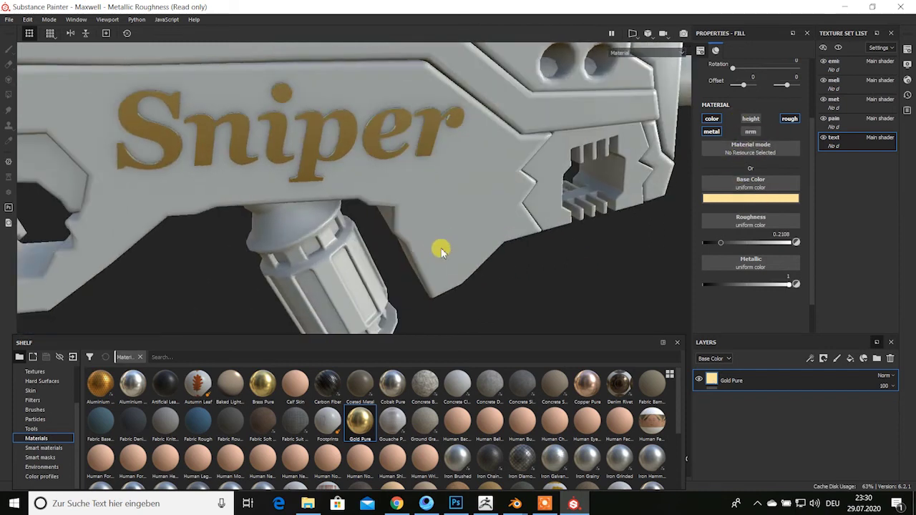
{"action": "scroll", "coordinate": [441, 252], "scroll_direction": "down", "scroll_amount": 3}
{"action": "scroll", "coordinate": [380, 262], "scroll_direction": "down", "scroll_amount": 2}
{"action": "left_click_drag", "start_coordinate": [382, 266], "coordinate": [411, 230], "text": "alt"}
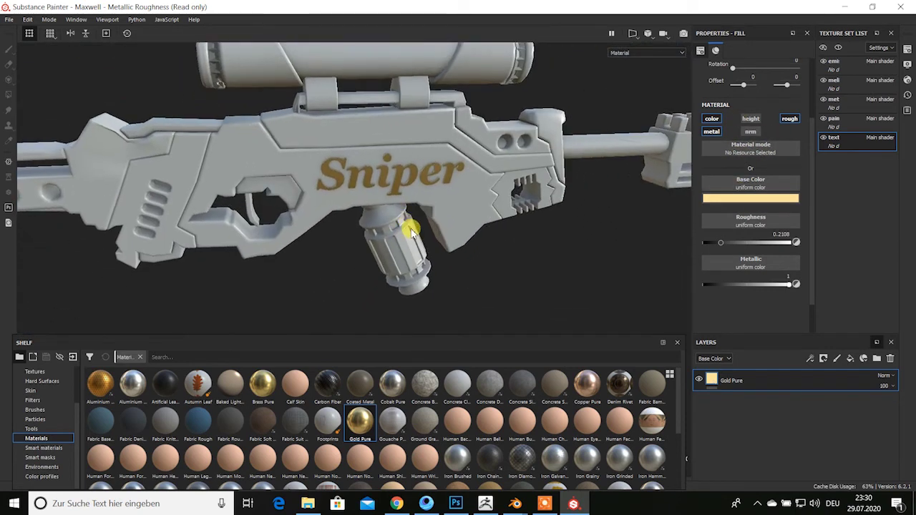
{"action": "scroll", "coordinate": [511, 260], "scroll_direction": "down", "scroll_amount": 3}
{"action": "left_click_drag", "start_coordinate": [511, 260], "coordinate": [484, 245], "text": "alt"}
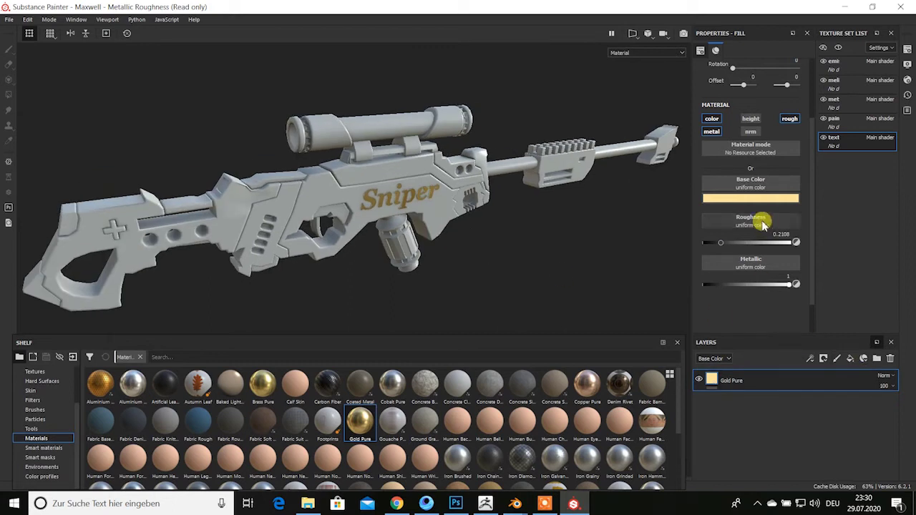
Delete the Gold Pure layer from the Sniper lettering
{"action": "left_click", "coordinate": [891, 360]}
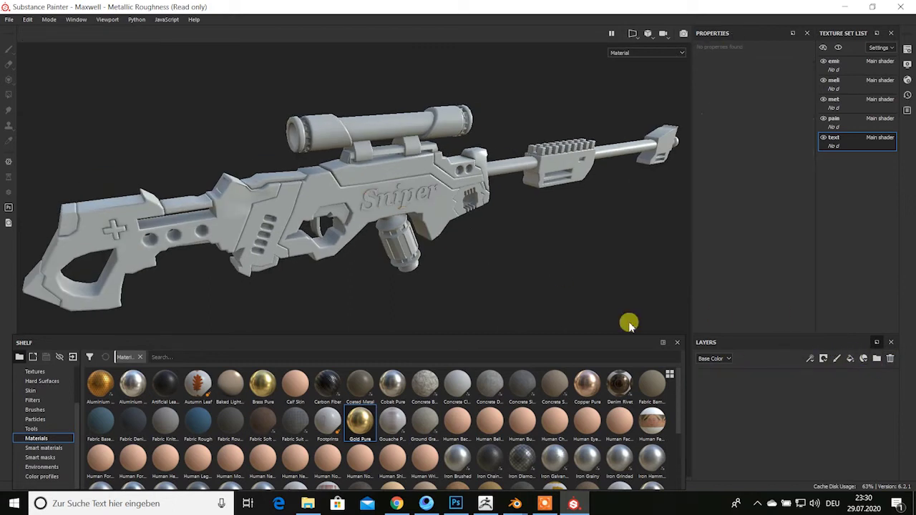
{"action": "left_click_drag", "start_coordinate": [521, 239], "coordinate": [565, 234], "text": "alt"}
{"action": "left_click_drag", "start_coordinate": [484, 216], "coordinate": [533, 283], "text": "alt"}
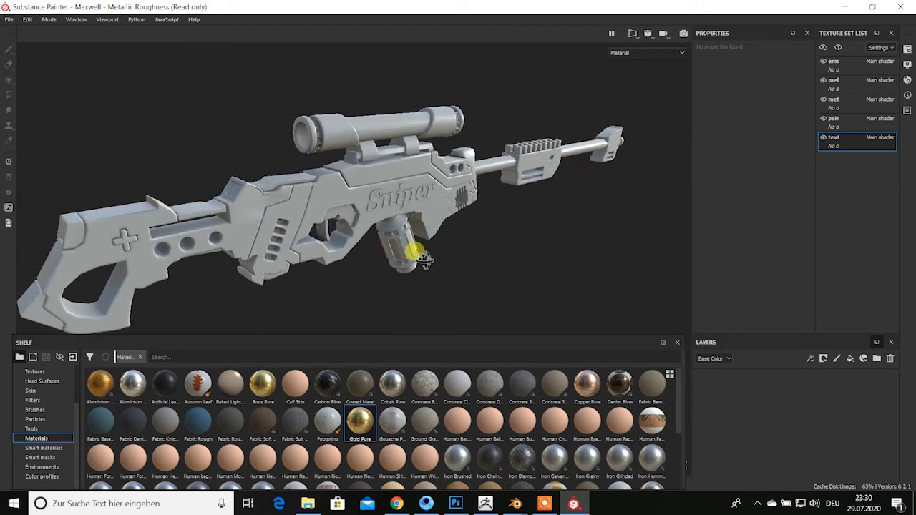
{"action": "mouse_move", "coordinate": [420, 256]}
{"action": "left_mouse_down", "text": "alt"}
{"action": "mouse_move", "coordinate": [474, 234]}
{"action": "mouse_move", "coordinate": [527, 239]}
{"action": "left_mouse_up", "text": "alt"}
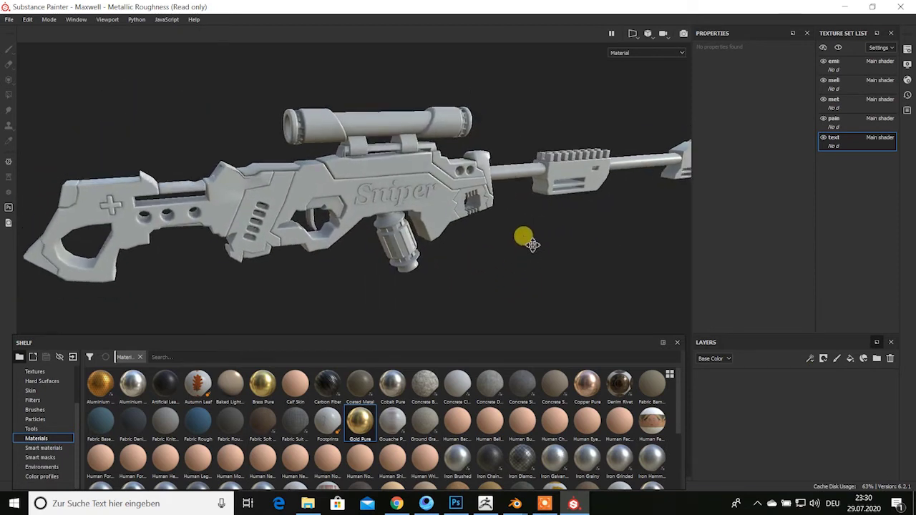
Delete Layer 1 from the paint texture set and show Smart materials in the shelf
{"action": "left_click", "coordinate": [849, 123]}
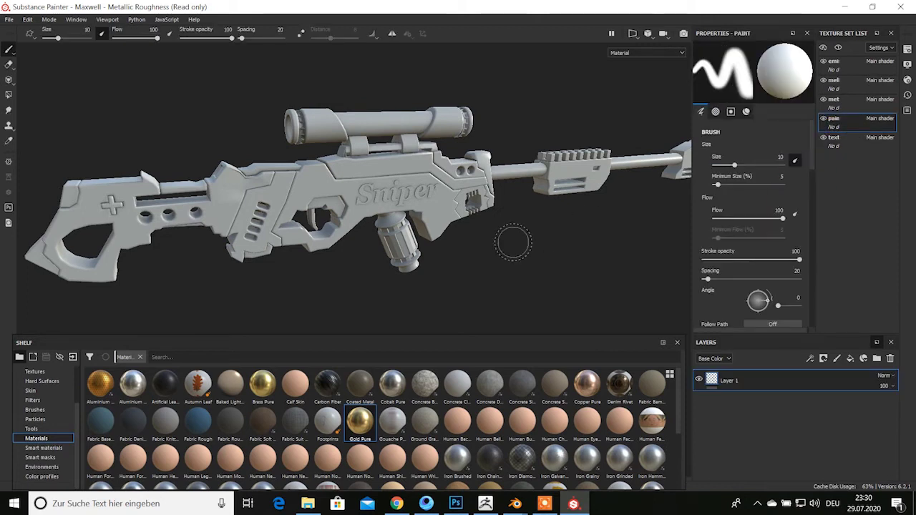
{"action": "left_click_drag", "start_coordinate": [454, 276], "coordinate": [430, 265], "text": "alt"}
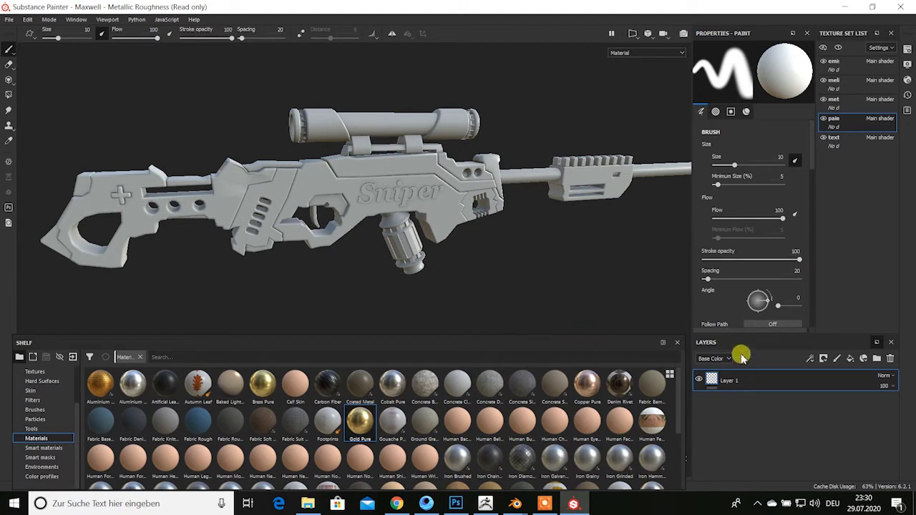
{"action": "mouse_move", "coordinate": [513, 286]}
{"action": "left_mouse_down", "text": "alt"}
{"action": "mouse_move", "coordinate": [504, 274]}
{"action": "mouse_move", "coordinate": [532, 272]}
{"action": "left_mouse_up", "text": "alt"}
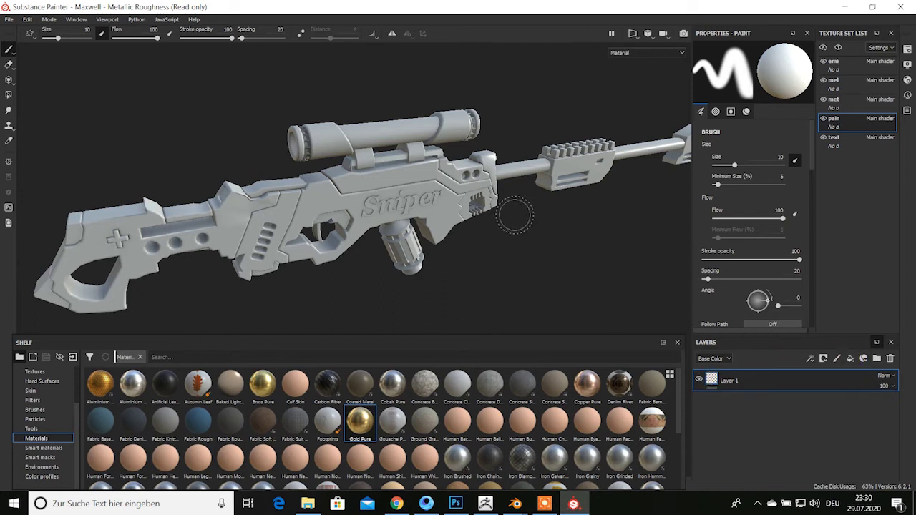
{"action": "left_click", "coordinate": [43, 448]}
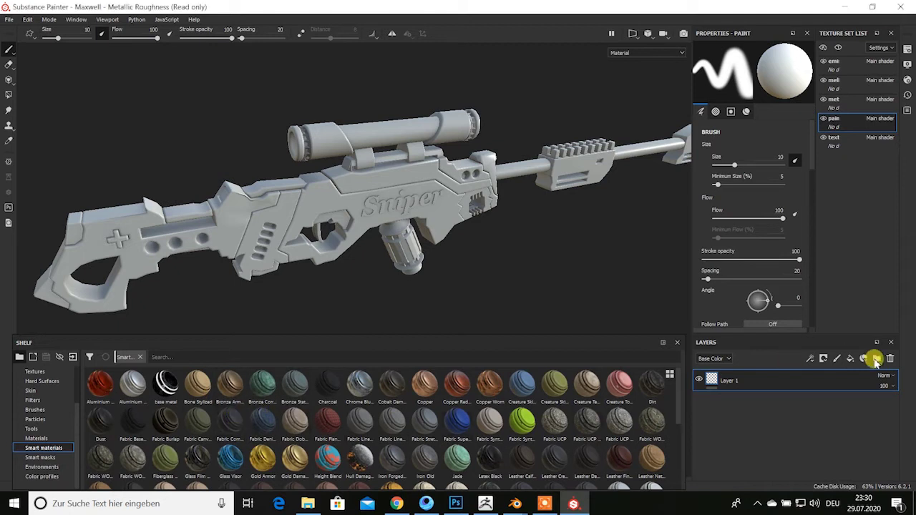
{"action": "left_click", "coordinate": [891, 359]}
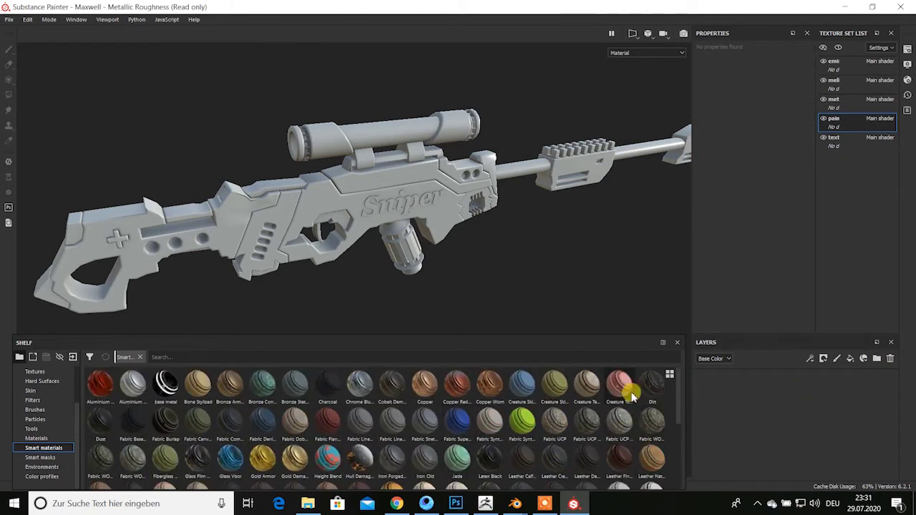
{"action": "scroll", "coordinate": [432, 444], "scroll_direction": "down", "scroll_amount": 3}
{"action": "scroll", "coordinate": [434, 444], "scroll_direction": "up", "scroll_amount": 3}
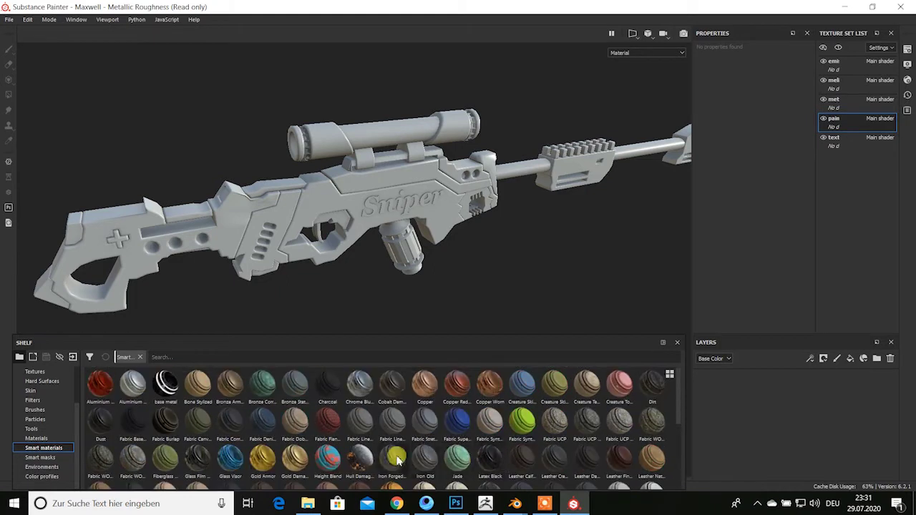
{"action": "scroll", "coordinate": [400, 458], "scroll_direction": "down", "scroll_amount": 3}
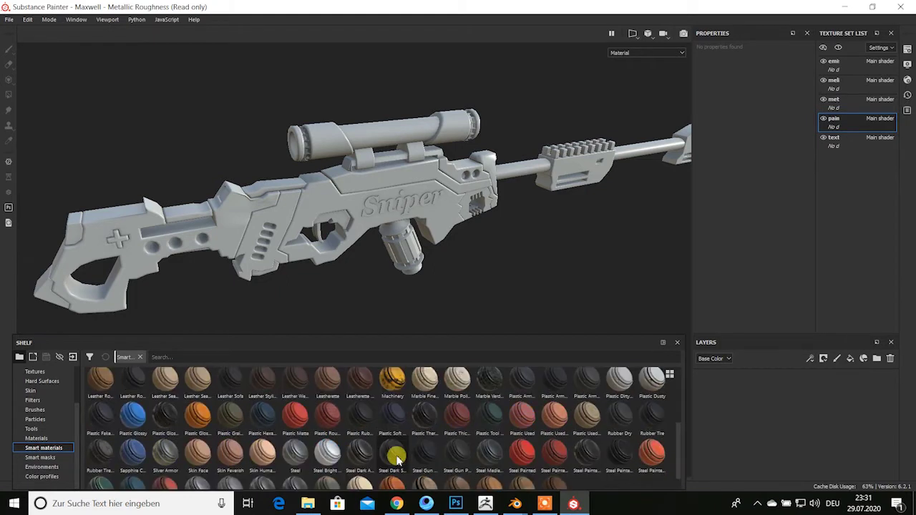
Search the shelf for 'steel' and apply Steel Ruined to the rifle body
{"action": "left_click", "coordinate": [226, 360]}
{"action": "type", "text": "steel"}
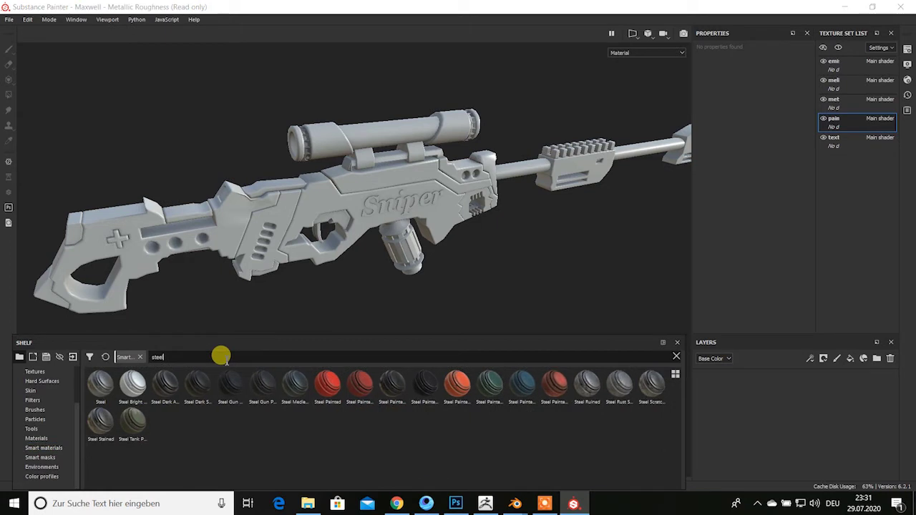
{"action": "left_click", "coordinate": [591, 386]}
{"action": "left_click_drag", "start_coordinate": [680, 399], "coordinate": [759, 395]}
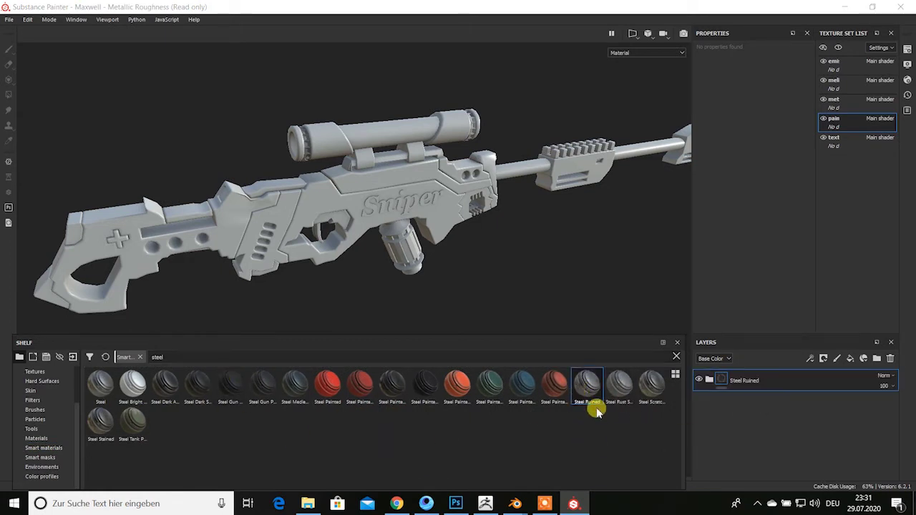
{"action": "mouse_move", "coordinate": [485, 282]}
{"action": "left_mouse_down", "text": "alt"}
{"action": "mouse_move", "coordinate": [466, 239]}
{"action": "mouse_move", "coordinate": [538, 232]}
{"action": "left_mouse_up", "text": "alt"}
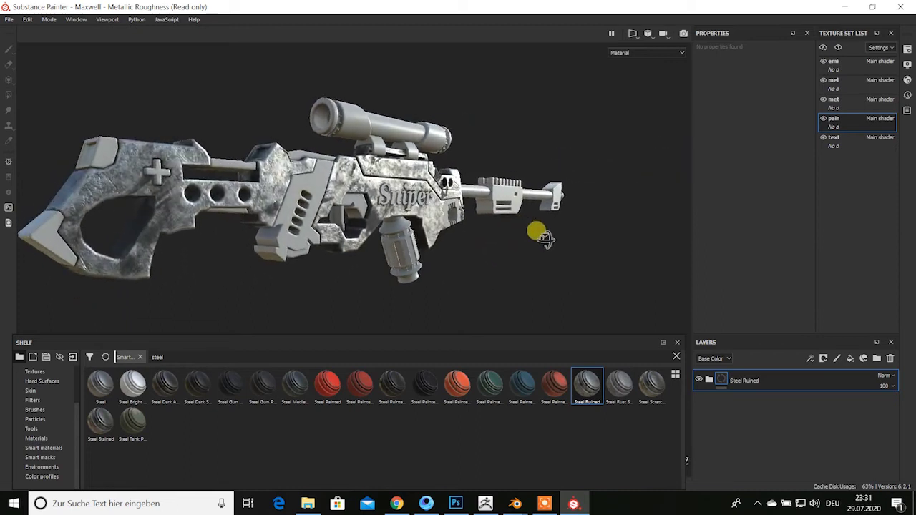
{"action": "mouse_move", "coordinate": [480, 266]}
{"action": "left_mouse_down", "text": "alt"}
{"action": "mouse_move", "coordinate": [498, 281]}
{"action": "mouse_move", "coordinate": [341, 267]}
{"action": "mouse_move", "coordinate": [377, 311]}
{"action": "mouse_move", "coordinate": [440, 260]}
{"action": "mouse_move", "coordinate": [320, 285]}
{"action": "left_mouse_up", "text": "alt"}
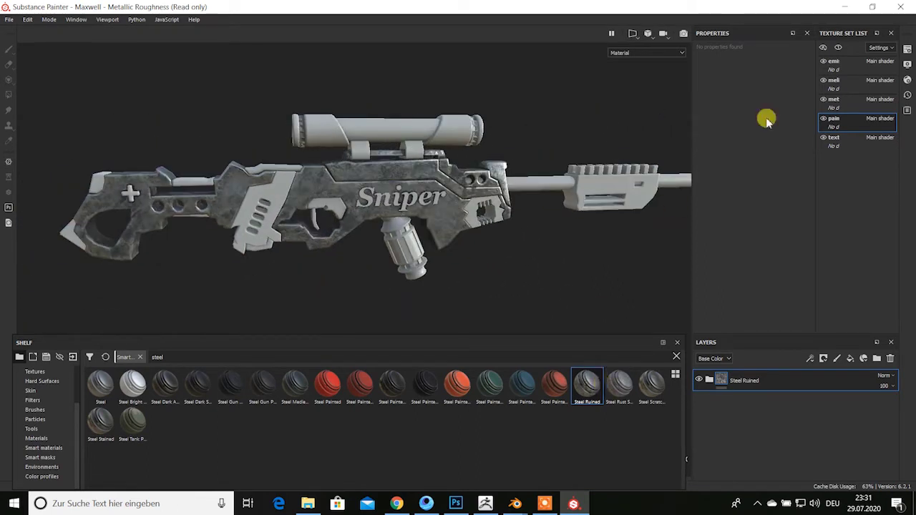
Apply Steel Painted Rough Damaged to the 'text' texture set's Sniper lettering
{"action": "left_click", "coordinate": [856, 146]}
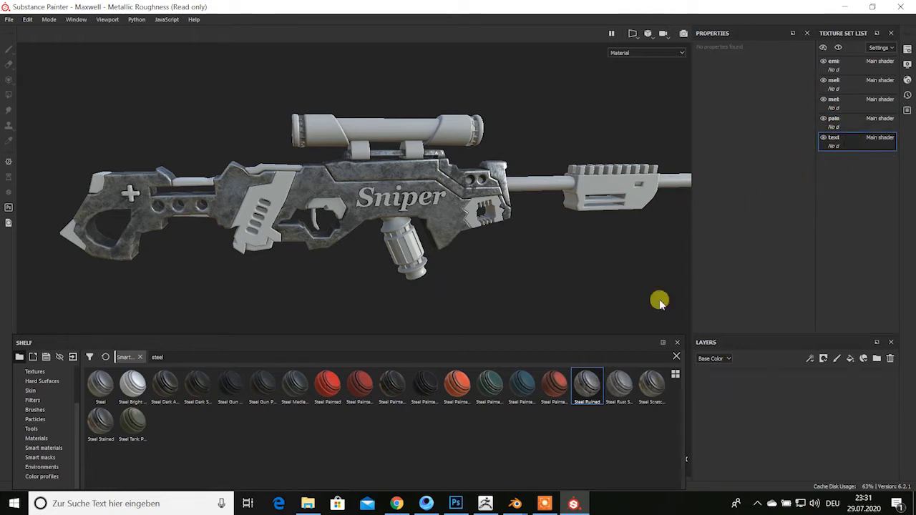
{"action": "left_click_drag", "start_coordinate": [424, 387], "coordinate": [737, 383]}
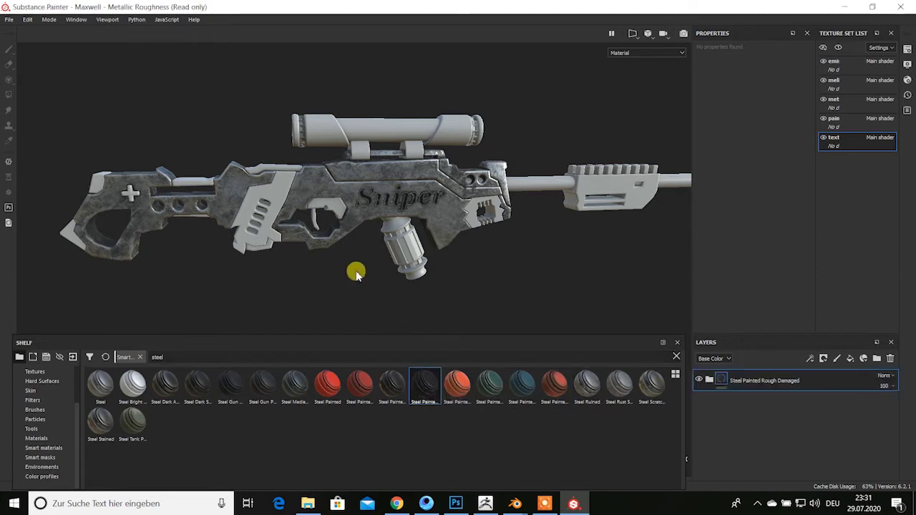
{"action": "mouse_move", "coordinate": [356, 270]}
{"action": "left_mouse_down", "text": "alt"}
{"action": "mouse_move", "coordinate": [422, 292]}
{"action": "mouse_move", "coordinate": [395, 276]}
{"action": "left_mouse_up", "text": "alt"}
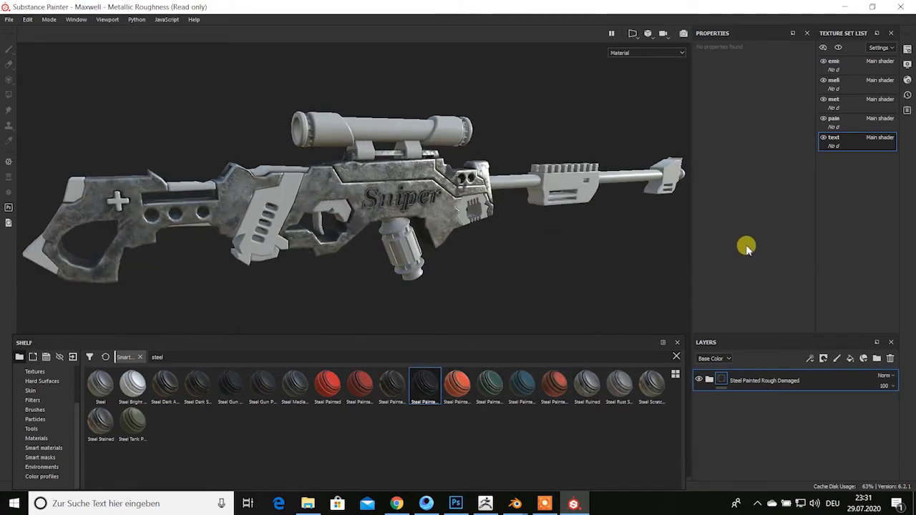
Apply red Steel Painted Chipped Dirty to the 'emi' texture set's grip parts
{"action": "left_click", "coordinate": [847, 107]}
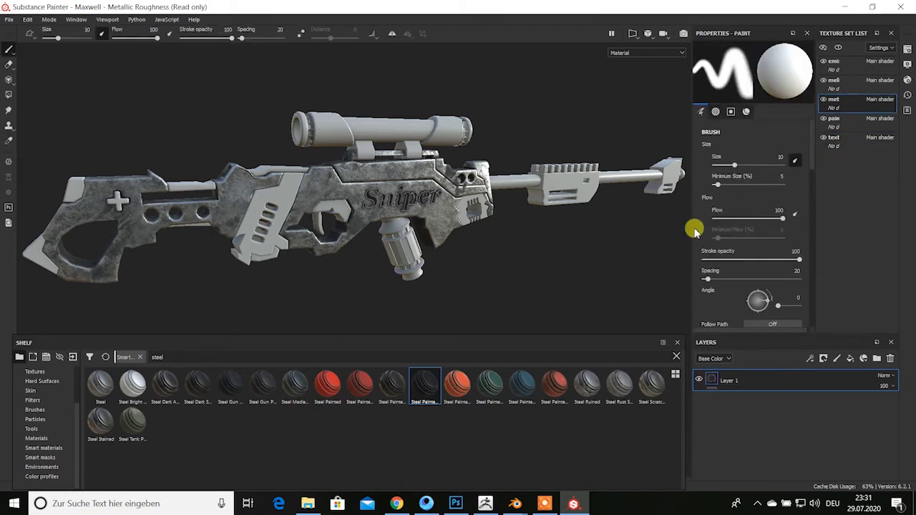
{"action": "left_click", "coordinate": [850, 65]}
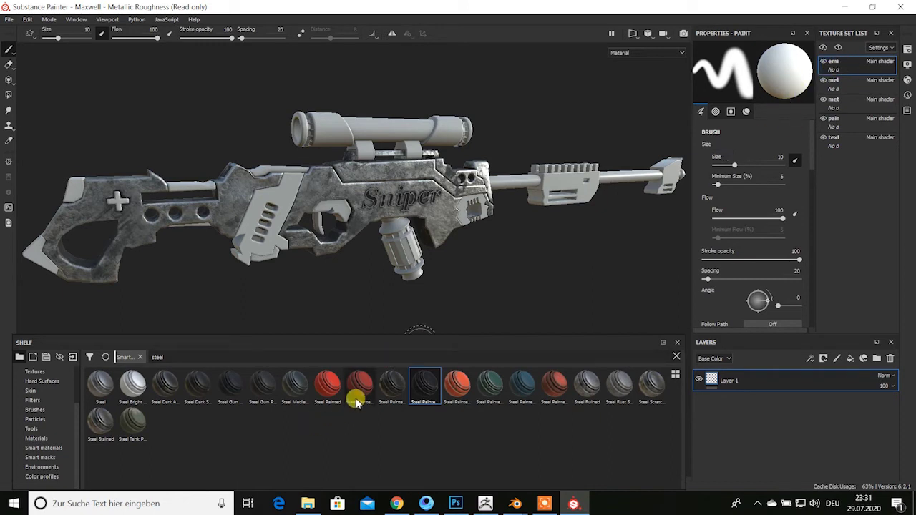
{"action": "mouse_move", "coordinate": [358, 385]}
{"action": "left_mouse_down"}
{"action": "mouse_move", "coordinate": [745, 405]}
{"action": "mouse_move", "coordinate": [692, 407]}
{"action": "left_mouse_up"}
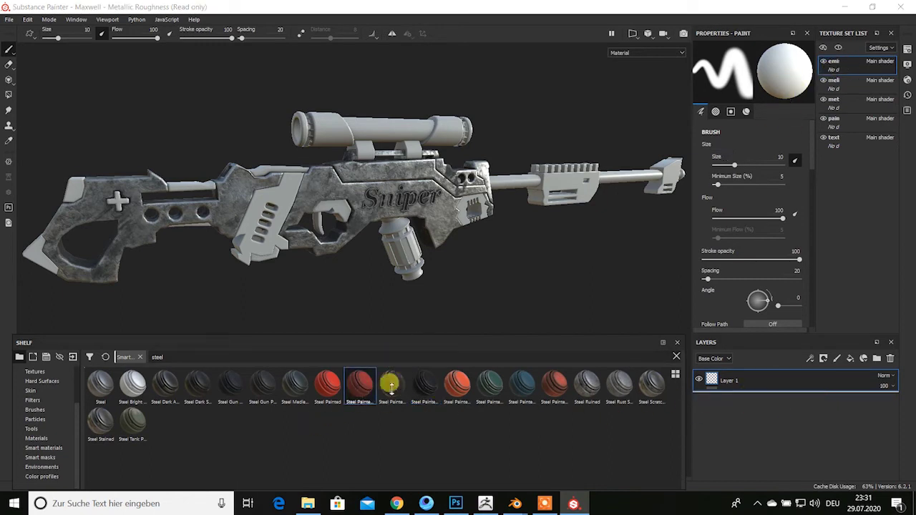
{"action": "mouse_move", "coordinate": [490, 243]}
{"action": "left_mouse_down", "text": "alt"}
{"action": "mouse_move", "coordinate": [435, 280]}
{"action": "mouse_move", "coordinate": [538, 286]}
{"action": "mouse_move", "coordinate": [537, 214]}
{"action": "left_mouse_up", "text": "alt"}
{"action": "left_click_drag", "start_coordinate": [488, 257], "coordinate": [484, 298], "text": "alt"}
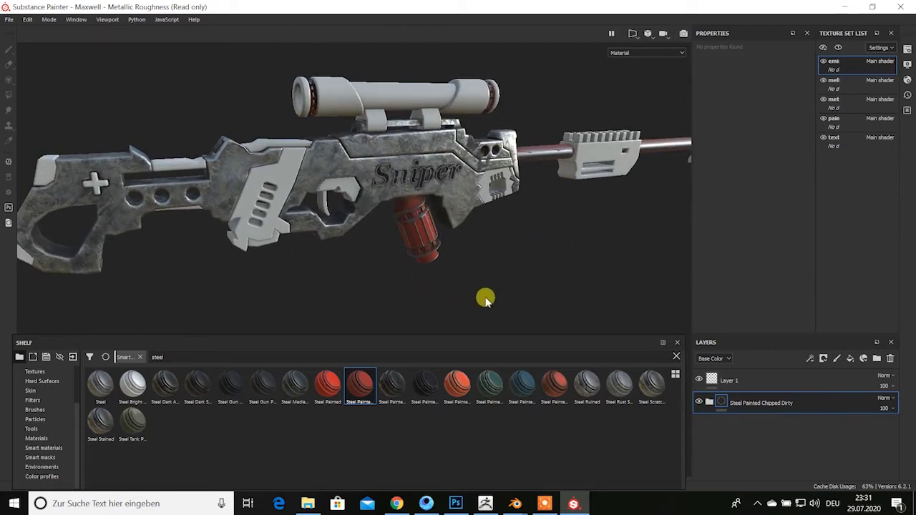
Apply Steel Medieval Stylized to the 'met' texture set, covering the scope
{"action": "left_click", "coordinate": [856, 108]}
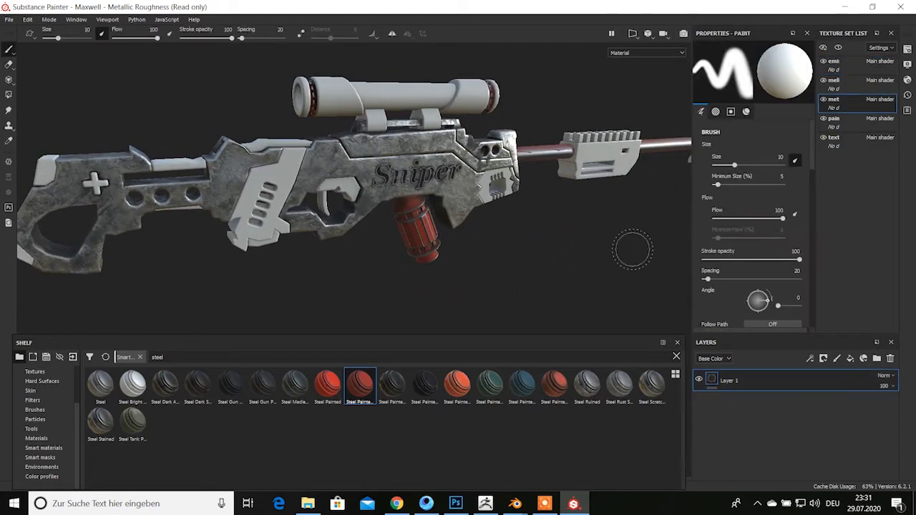
{"action": "mouse_move", "coordinate": [389, 393]}
{"action": "left_mouse_down"}
{"action": "mouse_move", "coordinate": [326, 394]}
{"action": "mouse_move", "coordinate": [710, 398]}
{"action": "left_mouse_up"}
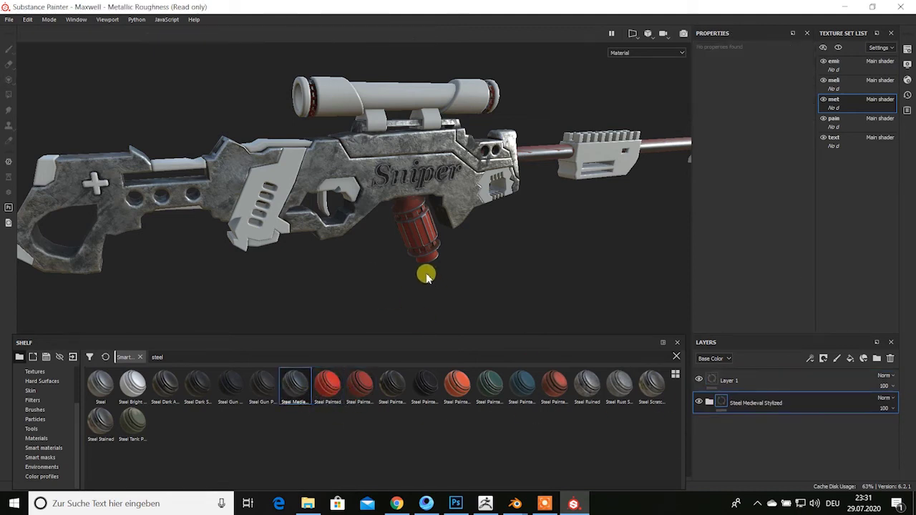
{"action": "mouse_move", "coordinate": [403, 265]}
{"action": "left_mouse_down", "text": "alt"}
{"action": "mouse_move", "coordinate": [418, 293]}
{"action": "mouse_move", "coordinate": [437, 247]}
{"action": "mouse_move", "coordinate": [461, 259]}
{"action": "mouse_move", "coordinate": [534, 231]}
{"action": "mouse_move", "coordinate": [509, 260]}
{"action": "mouse_move", "coordinate": [344, 260]}
{"action": "mouse_move", "coordinate": [423, 267]}
{"action": "mouse_move", "coordinate": [358, 282]}
{"action": "mouse_move", "coordinate": [428, 277]}
{"action": "mouse_move", "coordinate": [379, 266]}
{"action": "left_mouse_up", "text": "alt"}
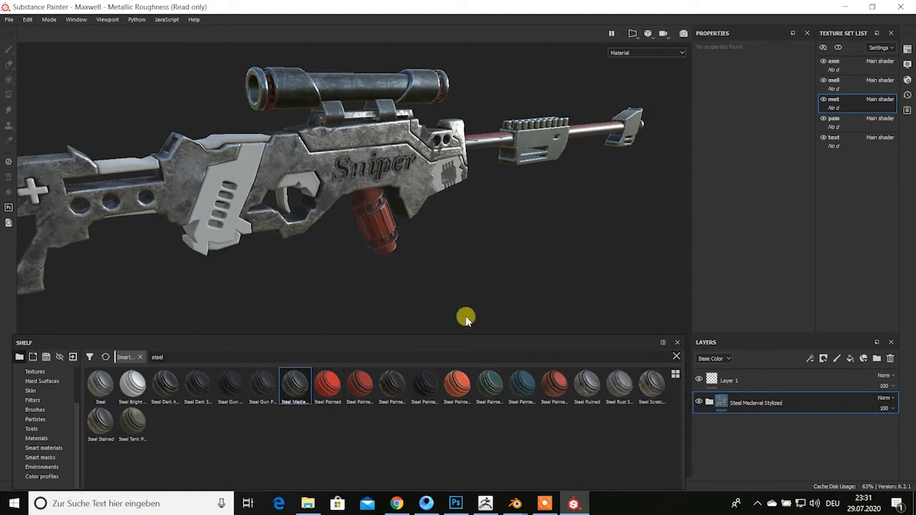
{"action": "mouse_move", "coordinate": [555, 247]}
{"action": "left_mouse_down", "text": "alt"}
{"action": "mouse_move", "coordinate": [360, 268]}
{"action": "mouse_move", "coordinate": [532, 254]}
{"action": "mouse_move", "coordinate": [421, 262]}
{"action": "mouse_move", "coordinate": [433, 295]}
{"action": "mouse_move", "coordinate": [301, 262]}
{"action": "mouse_move", "coordinate": [510, 270]}
{"action": "mouse_move", "coordinate": [419, 281]}
{"action": "mouse_move", "coordinate": [474, 285]}
{"action": "mouse_move", "coordinate": [486, 272]}
{"action": "mouse_move", "coordinate": [357, 279]}
{"action": "mouse_move", "coordinate": [443, 270]}
{"action": "left_mouse_up", "text": "alt"}
Clear the 'steel' shelf search filter so all smart materials are listed
{"action": "scroll", "coordinate": [473, 285], "scroll_direction": "up", "scroll_amount": 3}
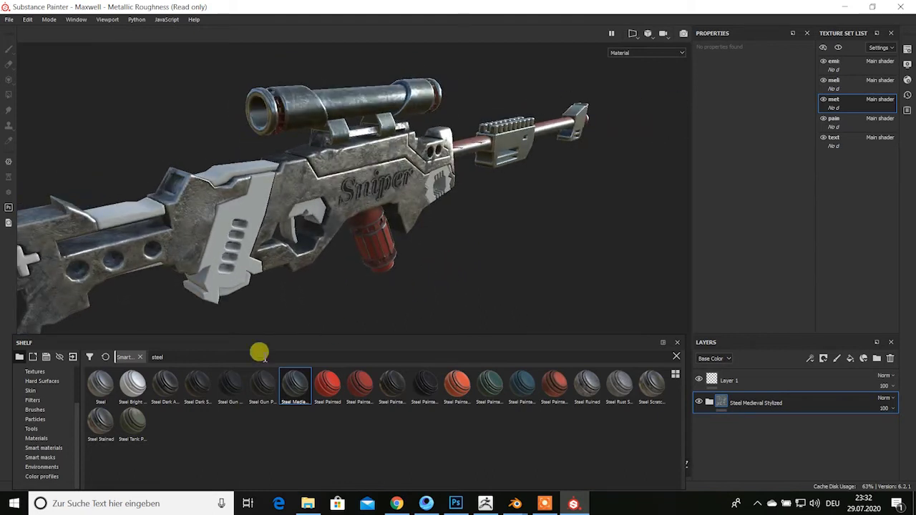
{"action": "left_click", "coordinate": [297, 357]}
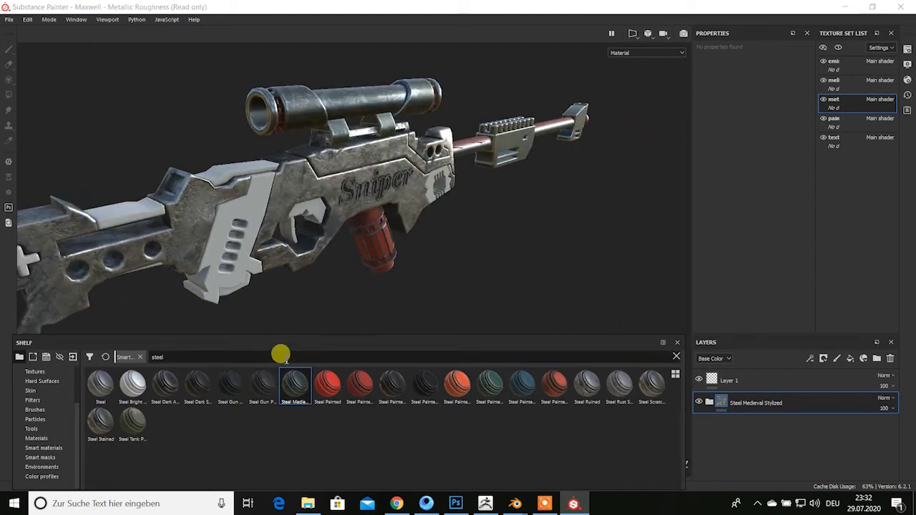
{"action": "key", "text": "BackSpace"}
{"action": "key", "text": "BackSpace"}
{"action": "key", "text": "BackSpace"}
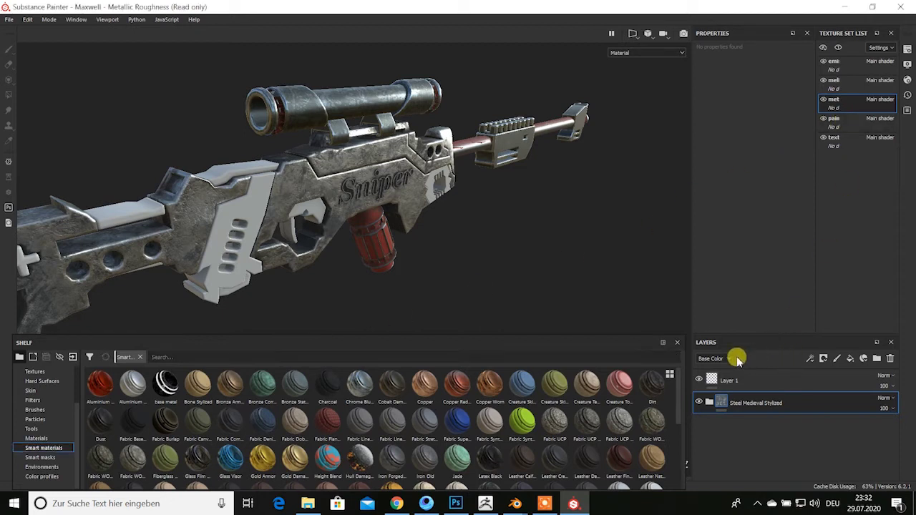
Delete Steel Medieval Stylized and Layer 1 from 'met', and Steel Ruined from 'pain'
{"action": "left_click", "coordinate": [891, 358]}
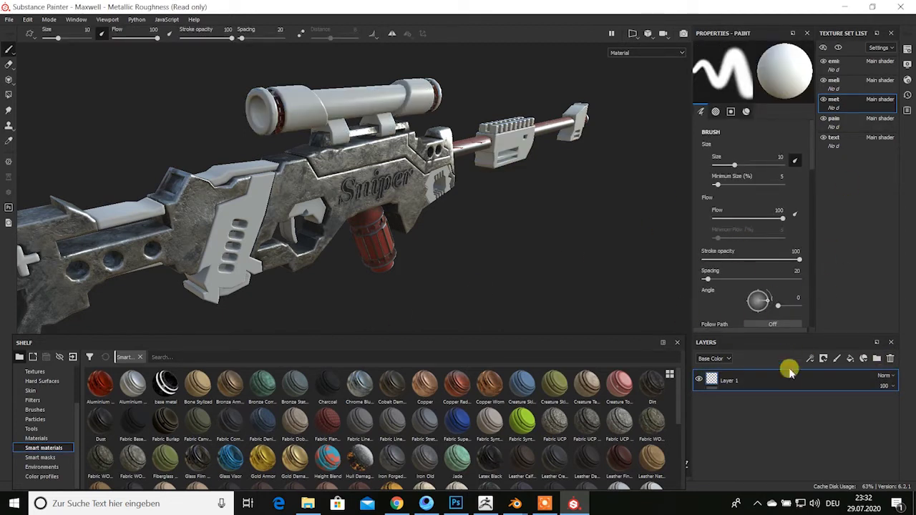
{"action": "left_click", "coordinate": [891, 358]}
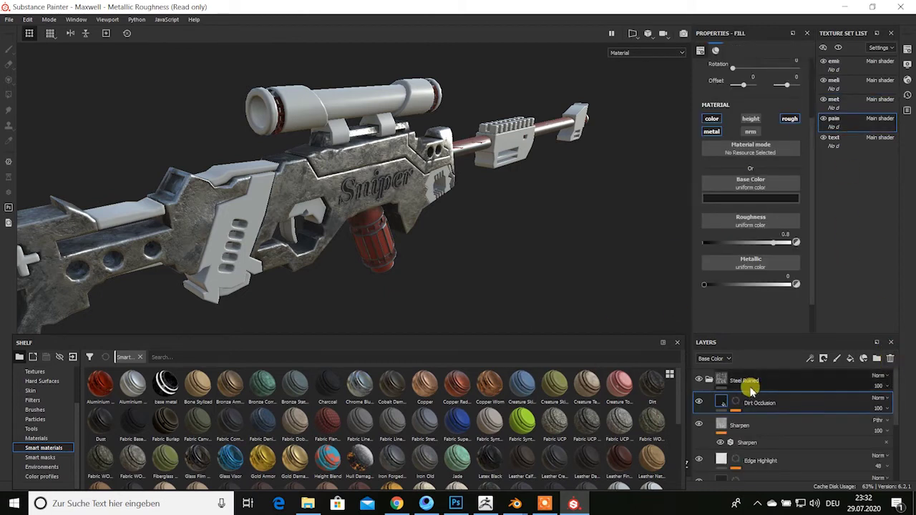
{"action": "left_click", "coordinate": [716, 382]}
{"action": "left_click", "coordinate": [891, 359]}
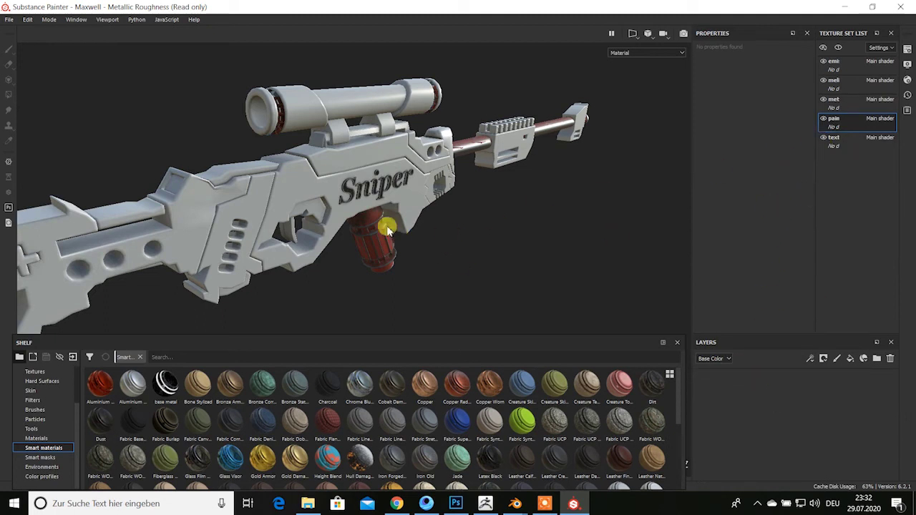
Remove Layer 1 from 'meli' and Steel Painted Rough Damaged from the 'text' set
{"action": "left_click", "coordinate": [848, 82]}
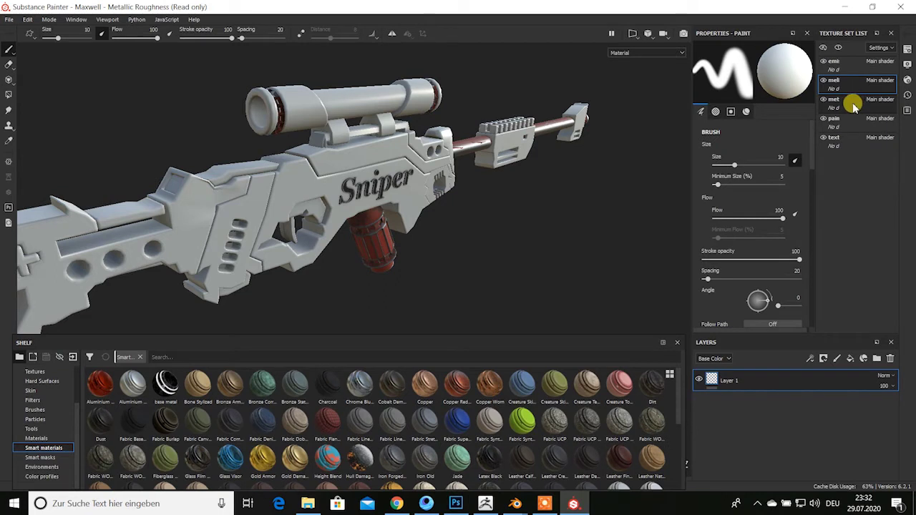
{"action": "left_click", "coordinate": [891, 358]}
{"action": "left_click", "coordinate": [848, 106]}
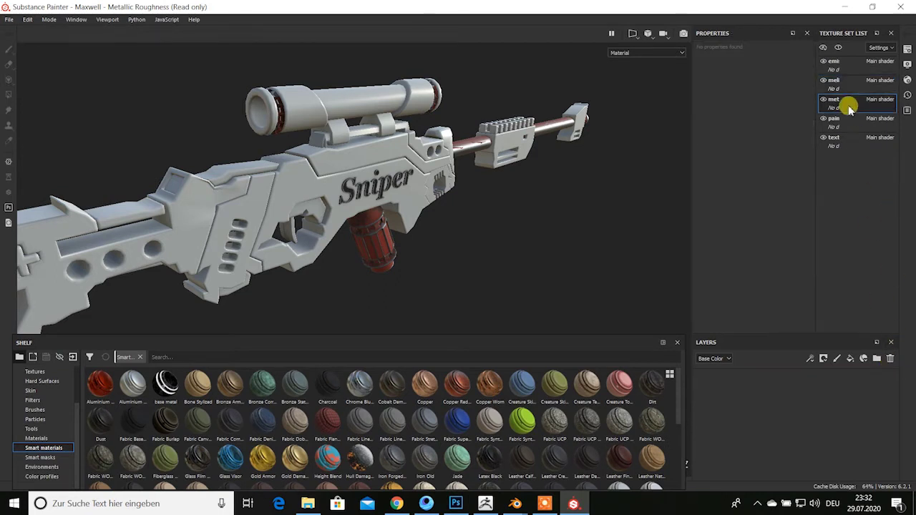
{"action": "left_click", "coordinate": [839, 142]}
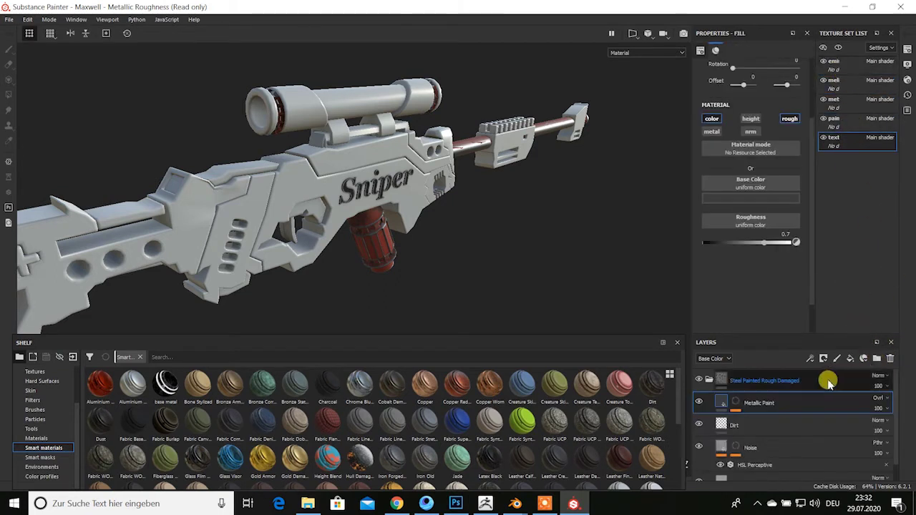
{"action": "left_click", "coordinate": [757, 381]}
{"action": "left_click", "coordinate": [891, 358]}
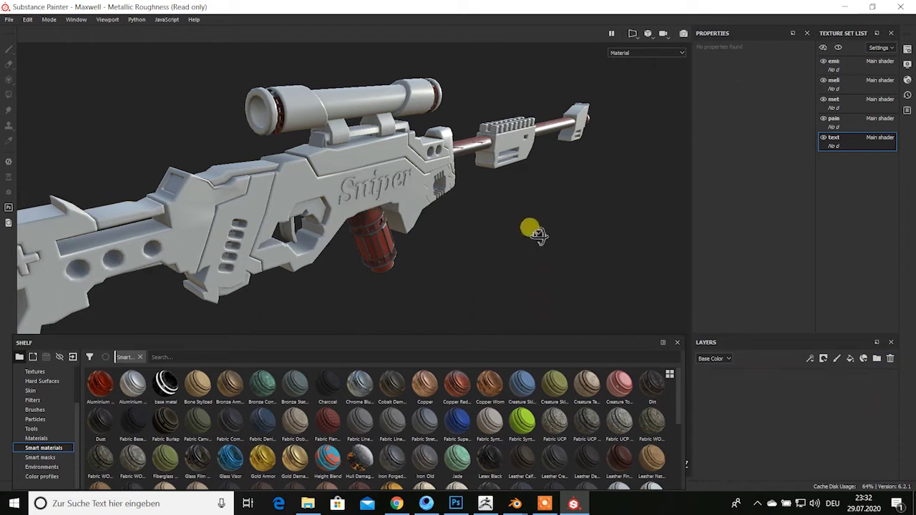
{"action": "left_click_drag", "start_coordinate": [538, 236], "coordinate": [487, 231], "text": "alt"}
Delete Layer 1 and Steel Painted Chipped Dirty from the 'emi' texture set
{"action": "left_click", "coordinate": [837, 63]}
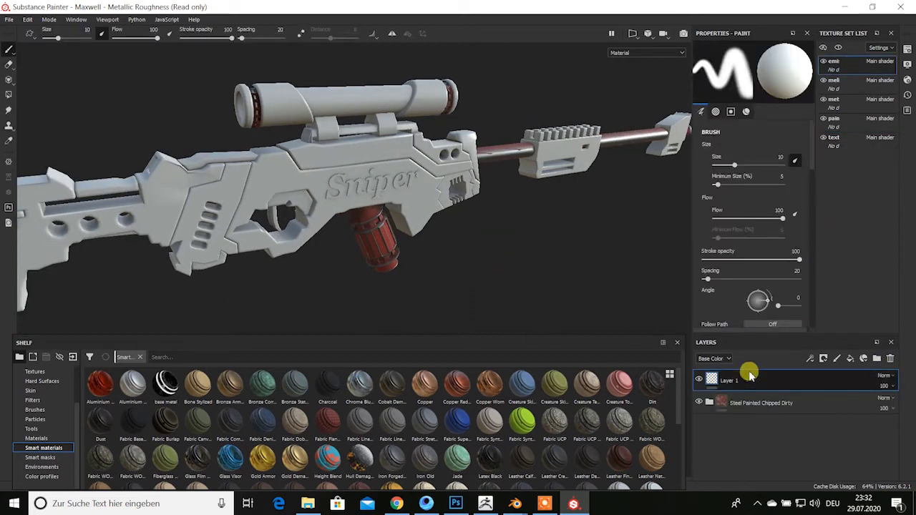
{"action": "left_click", "coordinate": [891, 358]}
{"action": "left_click", "coordinate": [760, 380]}
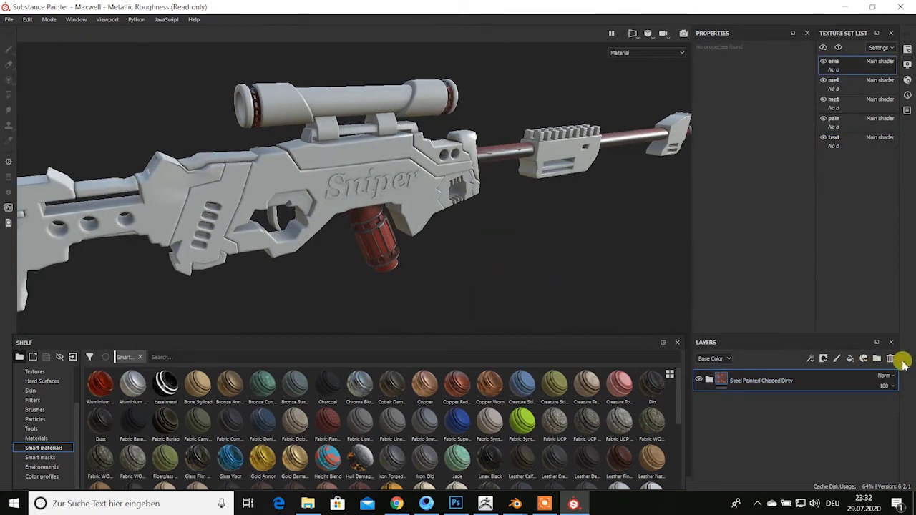
{"action": "left_click", "coordinate": [890, 358]}
{"action": "mouse_move", "coordinate": [600, 233]}
{"action": "left_mouse_down", "text": "alt"}
{"action": "mouse_move", "coordinate": [511, 221]}
{"action": "mouse_move", "coordinate": [580, 241]}
{"action": "mouse_move", "coordinate": [540, 223]}
{"action": "mouse_move", "coordinate": [465, 214]}
{"action": "mouse_move", "coordinate": [588, 230]}
{"action": "left_mouse_up", "text": "alt"}
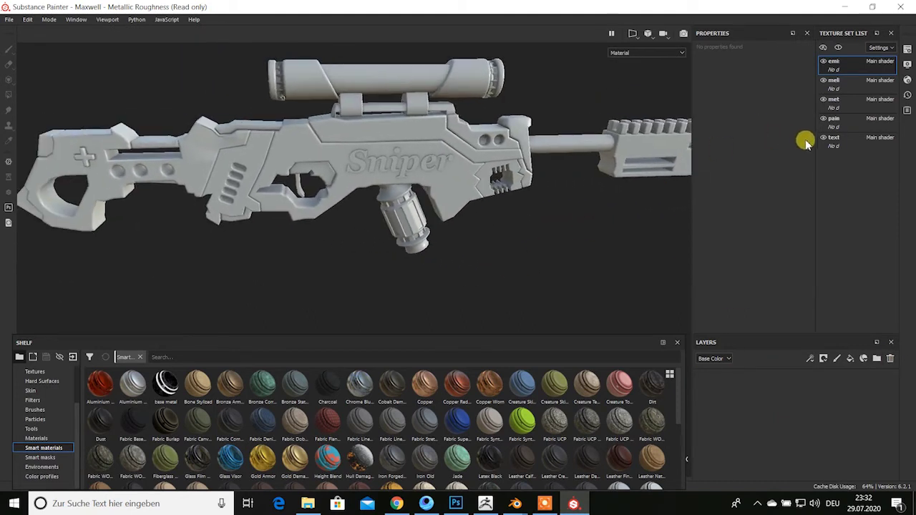
Select the 'pain' set and orbit around the now plain grey rifle
{"action": "left_click", "coordinate": [845, 123]}
{"action": "mouse_move", "coordinate": [465, 257]}
{"action": "left_mouse_down", "text": "alt"}
{"action": "mouse_move", "coordinate": [474, 225]}
{"action": "mouse_move", "coordinate": [523, 249]}
{"action": "left_mouse_up", "text": "alt"}
{"action": "scroll", "coordinate": [524, 252], "scroll_direction": "up", "scroll_amount": 2}
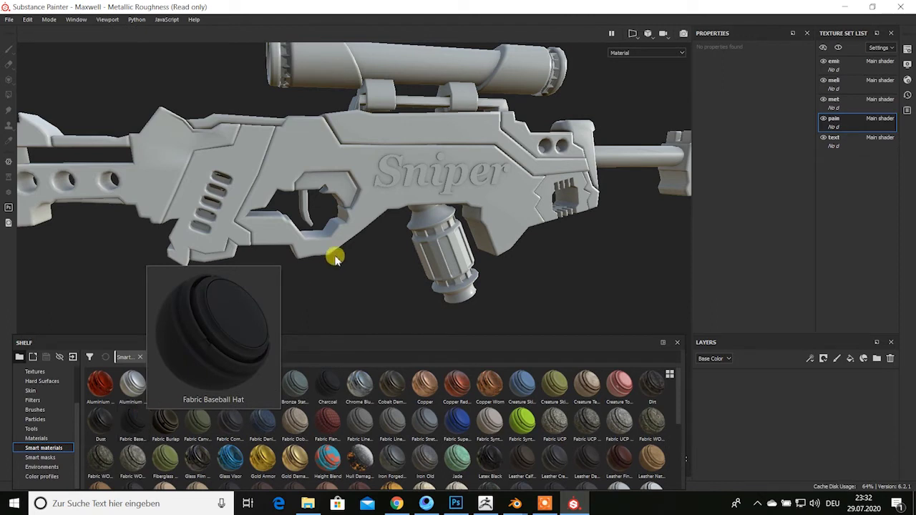
{"action": "mouse_move", "coordinate": [398, 235]}
{"action": "left_mouse_down", "text": "alt"}
{"action": "mouse_move", "coordinate": [494, 265]}
{"action": "mouse_move", "coordinate": [420, 276]}
{"action": "mouse_move", "coordinate": [505, 266]}
{"action": "left_mouse_up", "text": "alt"}
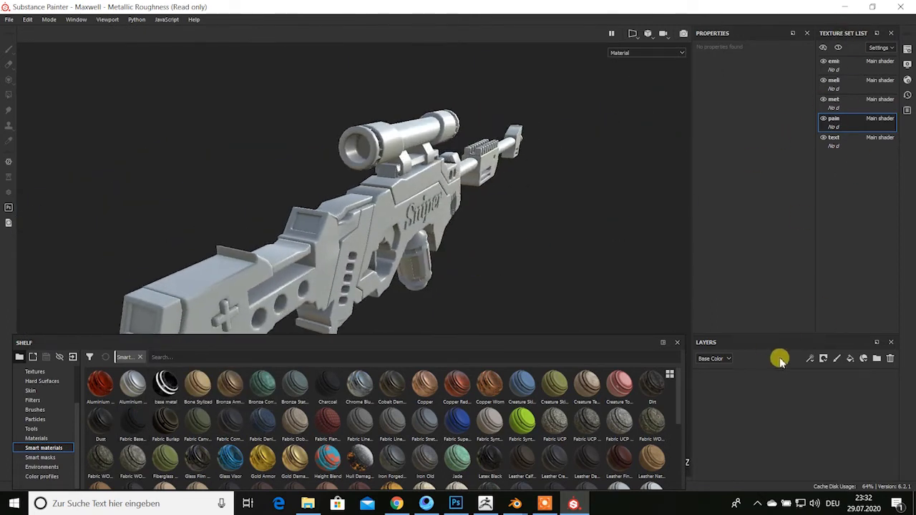
{"action": "mouse_move", "coordinate": [514, 251]}
{"action": "left_mouse_down", "text": "alt"}
{"action": "mouse_move", "coordinate": [460, 250]}
{"action": "mouse_move", "coordinate": [443, 215]}
{"action": "mouse_move", "coordinate": [471, 239]}
{"action": "mouse_move", "coordinate": [477, 205]}
{"action": "mouse_move", "coordinate": [501, 222]}
{"action": "left_mouse_up", "text": "alt"}
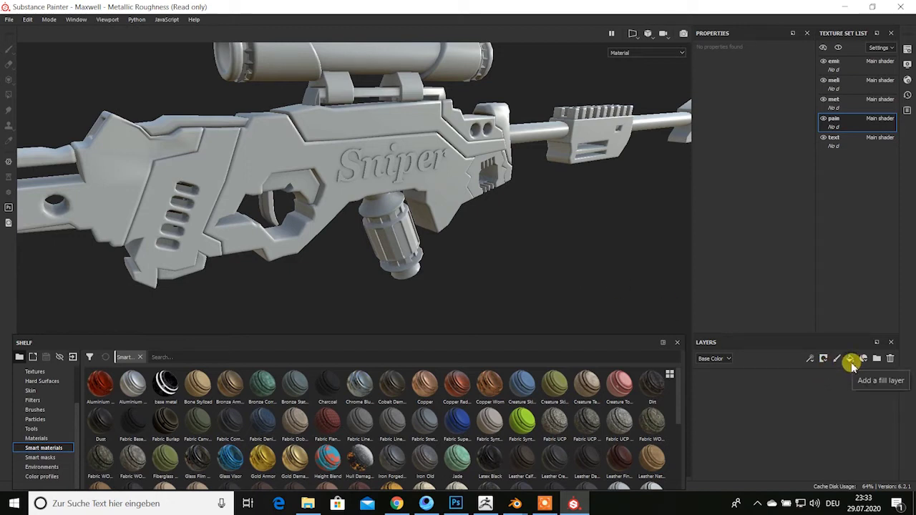
Add a fill layer to the 'pain' set with a dark navy blue base colour
{"action": "left_click", "coordinate": [851, 359]}
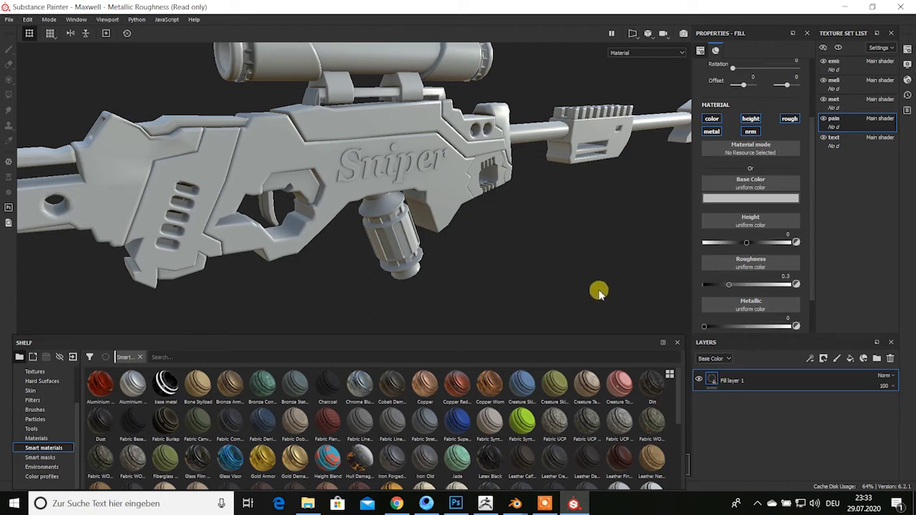
{"action": "left_click_drag", "start_coordinate": [598, 292], "coordinate": [491, 259], "text": "alt"}
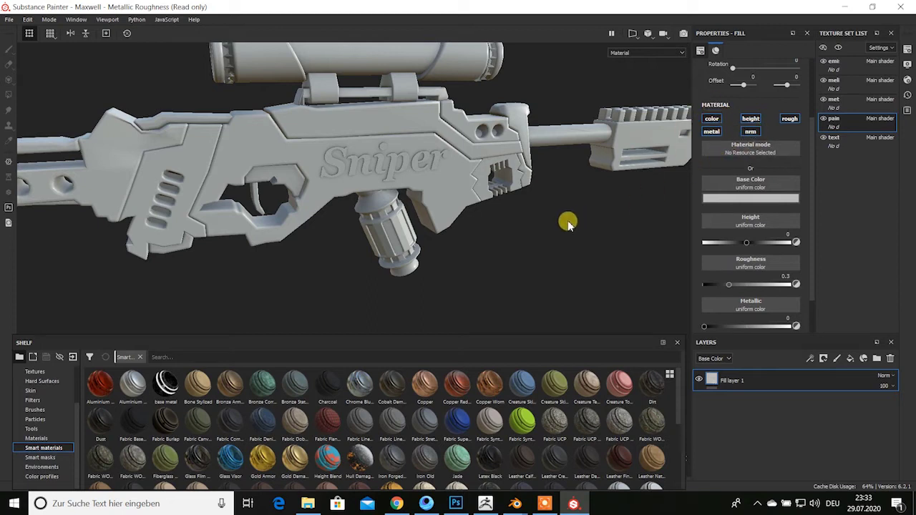
{"action": "left_click", "coordinate": [760, 200]}
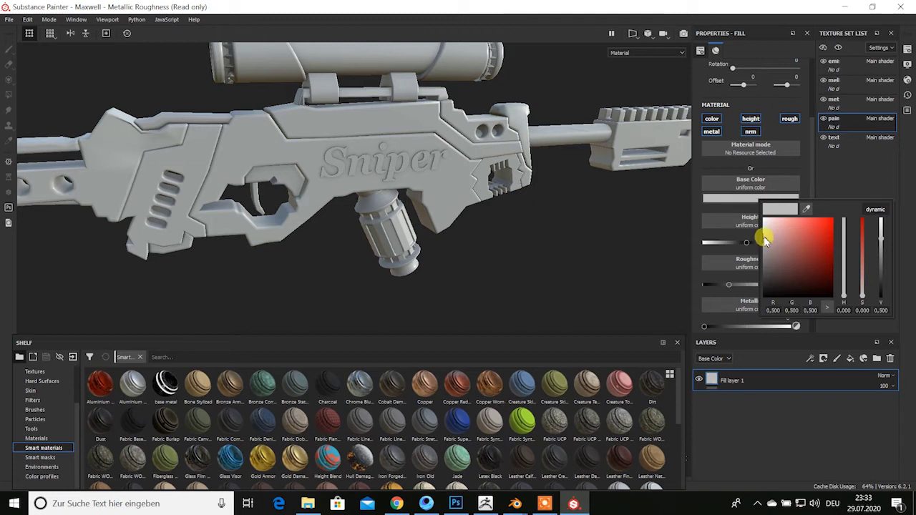
{"action": "left_click_drag", "start_coordinate": [845, 284], "coordinate": [850, 251]}
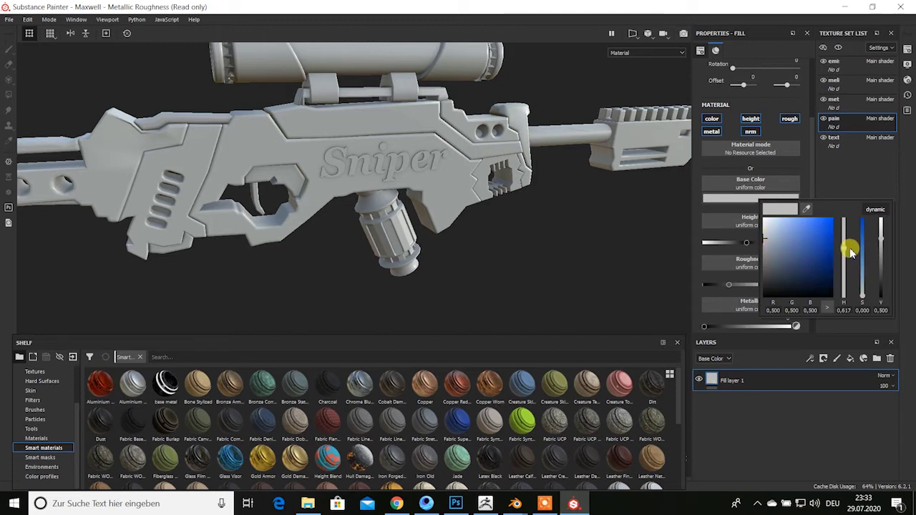
{"action": "left_click_drag", "start_coordinate": [759, 242], "coordinate": [807, 284]}
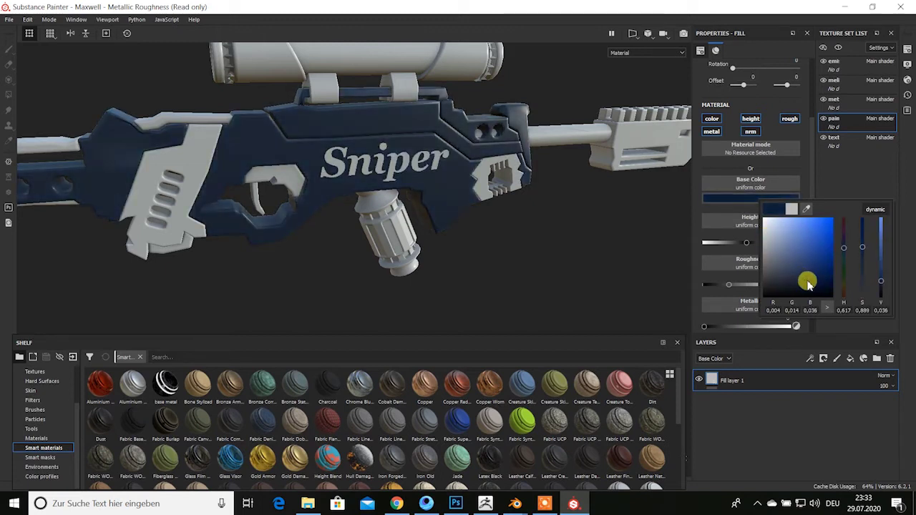
{"action": "mouse_move", "coordinate": [408, 265]}
{"action": "left_mouse_down", "text": "alt"}
{"action": "mouse_move", "coordinate": [465, 243]}
{"action": "mouse_move", "coordinate": [493, 200]}
{"action": "mouse_move", "coordinate": [459, 217]}
{"action": "mouse_move", "coordinate": [510, 272]}
{"action": "mouse_move", "coordinate": [460, 221]}
{"action": "mouse_move", "coordinate": [484, 253]}
{"action": "left_mouse_up", "text": "alt"}
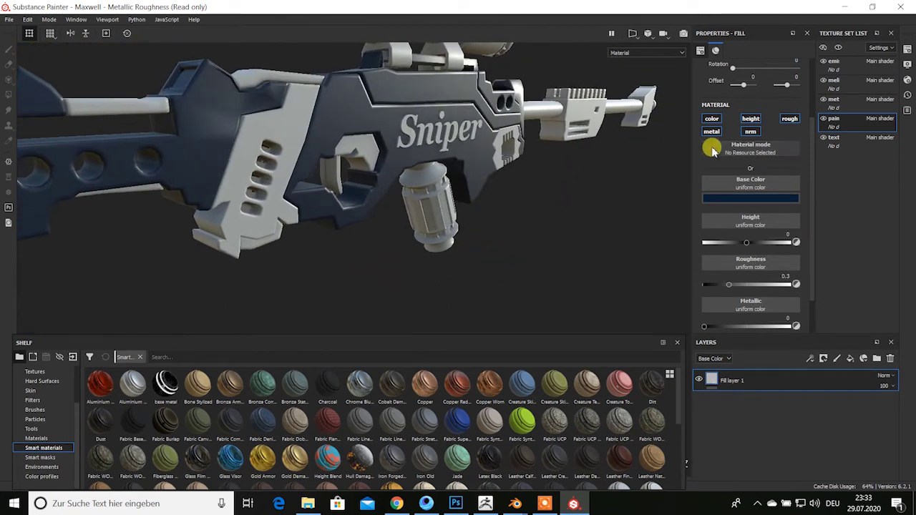
Set the fill to metallic 1 and roughness 0.3730, undoing a trial 0.2270
{"action": "scroll", "coordinate": [712, 163], "scroll_direction": "down", "scroll_amount": 2}
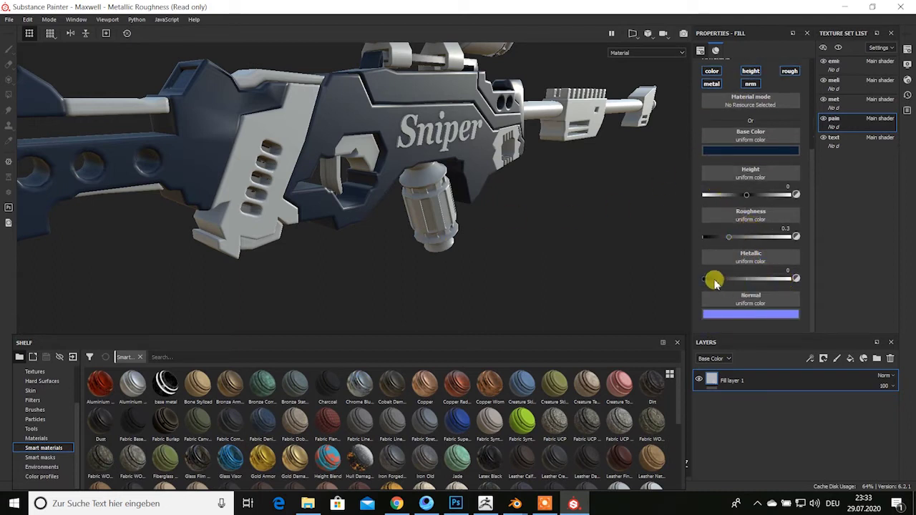
{"action": "left_click_drag", "start_coordinate": [713, 280], "coordinate": [799, 281]}
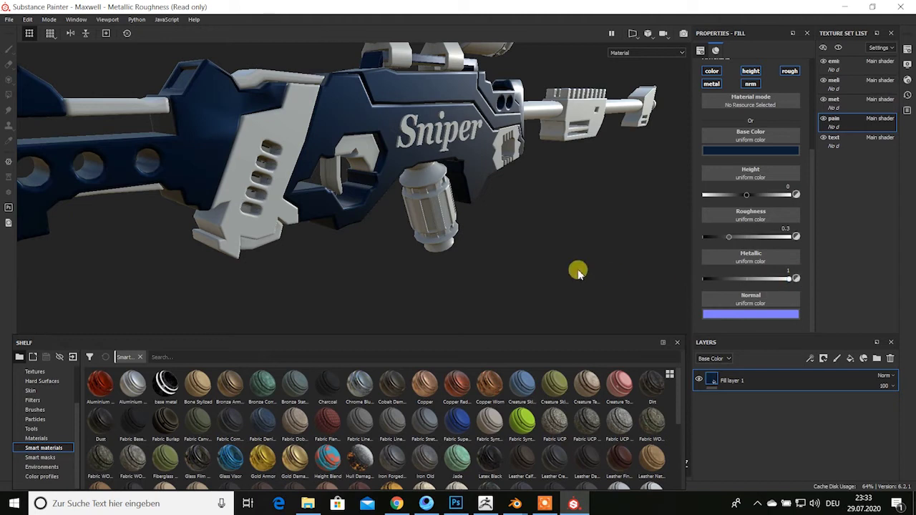
{"action": "left_click_drag", "start_coordinate": [560, 211], "coordinate": [569, 215], "text": "alt"}
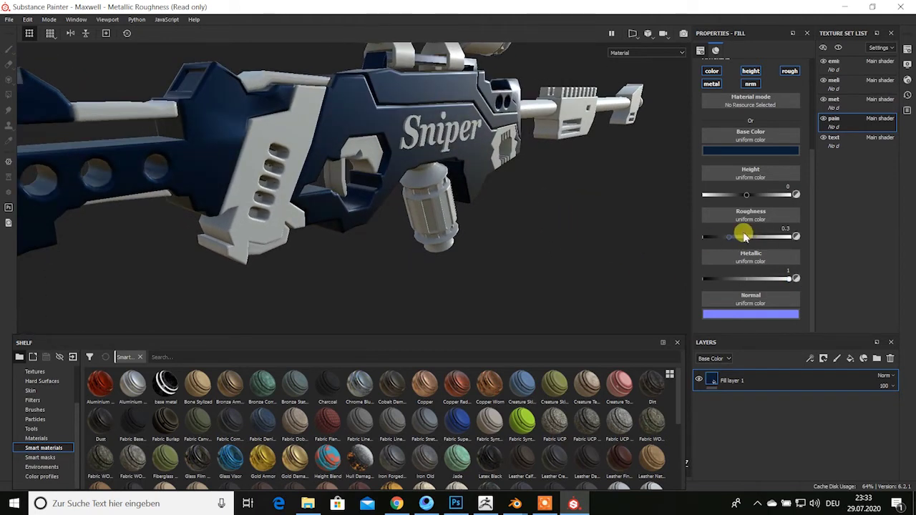
{"action": "mouse_move", "coordinate": [733, 238]}
{"action": "left_mouse_down"}
{"action": "mouse_move", "coordinate": [746, 237]}
{"action": "mouse_move", "coordinate": [725, 237]}
{"action": "mouse_move", "coordinate": [733, 238]}
{"action": "left_mouse_up"}
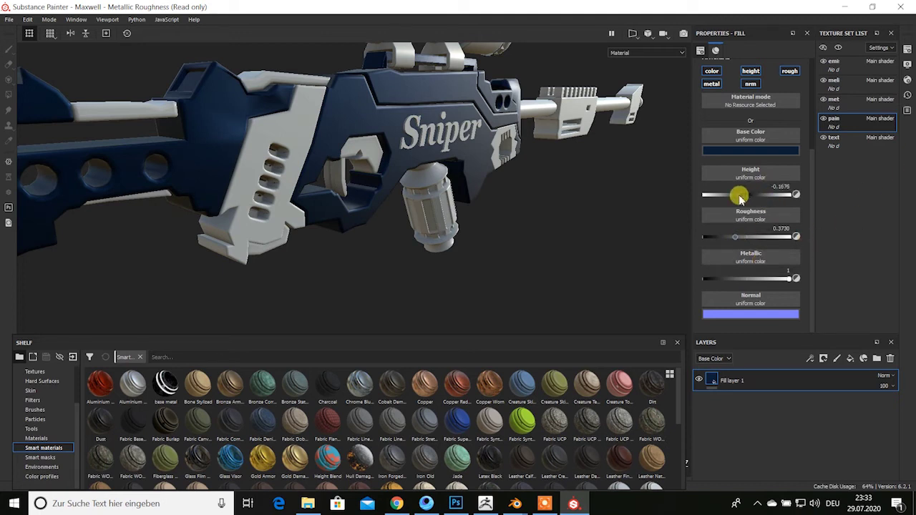
{"action": "mouse_move", "coordinate": [627, 219]}
{"action": "left_mouse_down", "text": "alt"}
{"action": "mouse_move", "coordinate": [474, 205]}
{"action": "mouse_move", "coordinate": [436, 210]}
{"action": "mouse_move", "coordinate": [430, 188]}
{"action": "mouse_move", "coordinate": [439, 206]}
{"action": "mouse_move", "coordinate": [478, 204]}
{"action": "left_mouse_up", "text": "alt"}
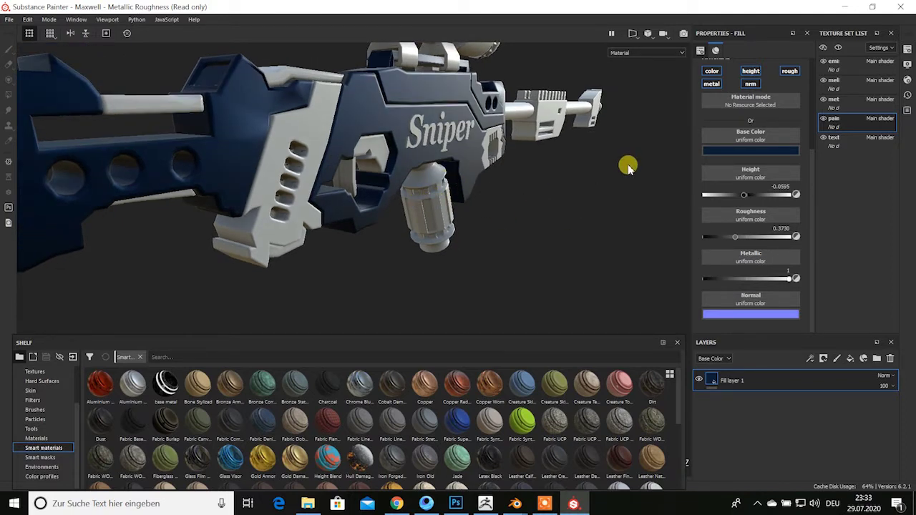
{"action": "left_click_drag", "start_coordinate": [478, 244], "coordinate": [460, 242], "text": "alt"}
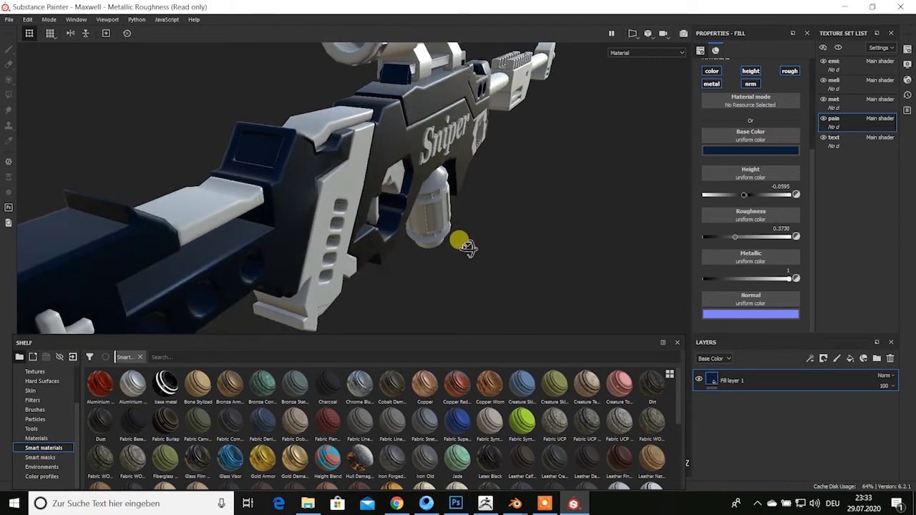
{"action": "left_click_drag", "start_coordinate": [532, 273], "coordinate": [511, 256], "text": "alt"}
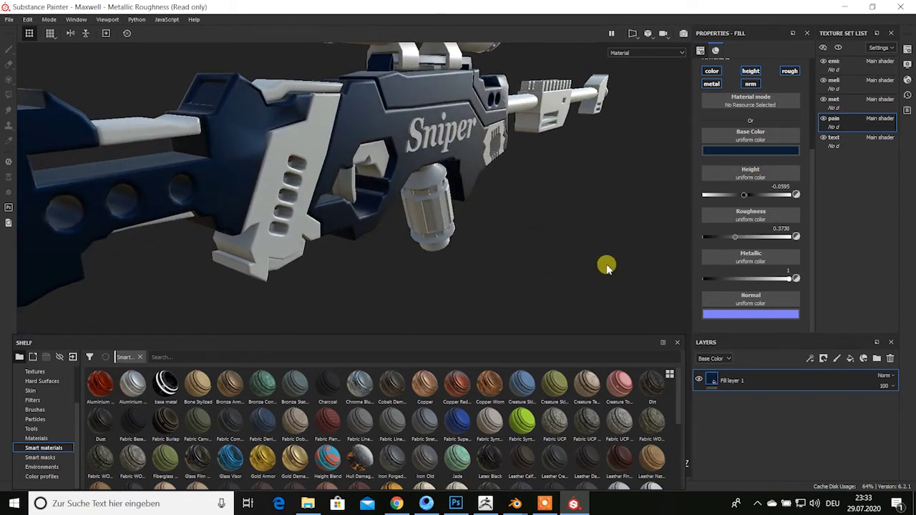
{"action": "left_click_drag", "start_coordinate": [735, 237], "coordinate": [723, 236]}
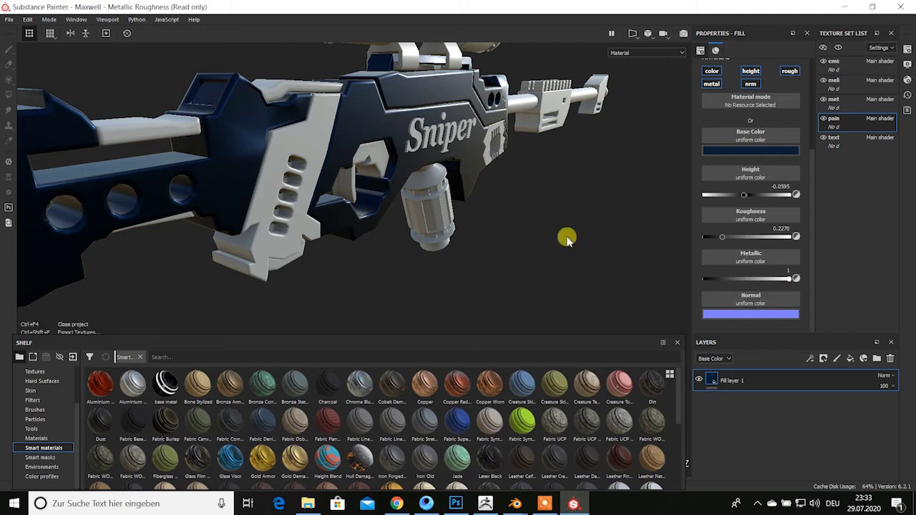
{"action": "key", "text": "ctrl+z"}
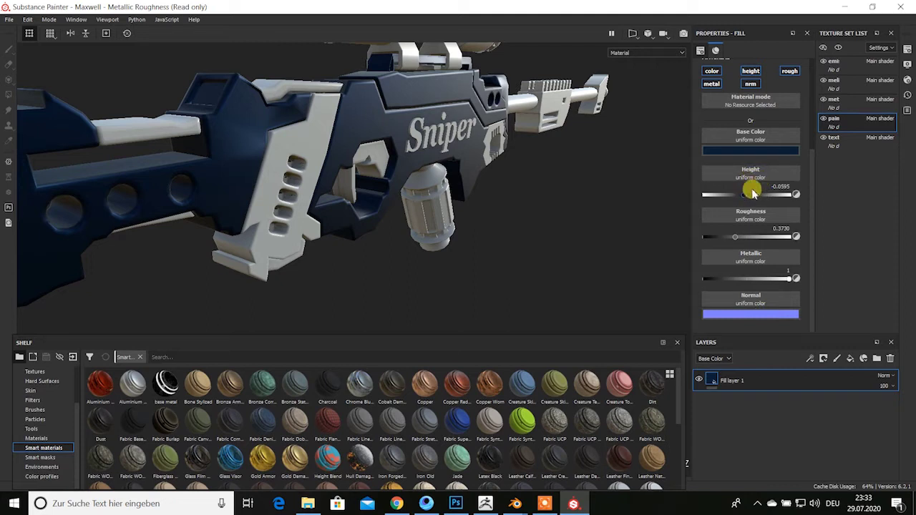
{"action": "mouse_move", "coordinate": [537, 237]}
{"action": "left_mouse_down", "text": "alt"}
{"action": "mouse_move", "coordinate": [538, 246]}
{"action": "mouse_move", "coordinate": [503, 237]}
{"action": "mouse_move", "coordinate": [511, 226]}
{"action": "mouse_move", "coordinate": [469, 148]}
{"action": "mouse_move", "coordinate": [587, 229]}
{"action": "mouse_move", "coordinate": [497, 209]}
{"action": "mouse_move", "coordinate": [528, 223]}
{"action": "mouse_move", "coordinate": [497, 231]}
{"action": "left_mouse_up", "text": "alt"}
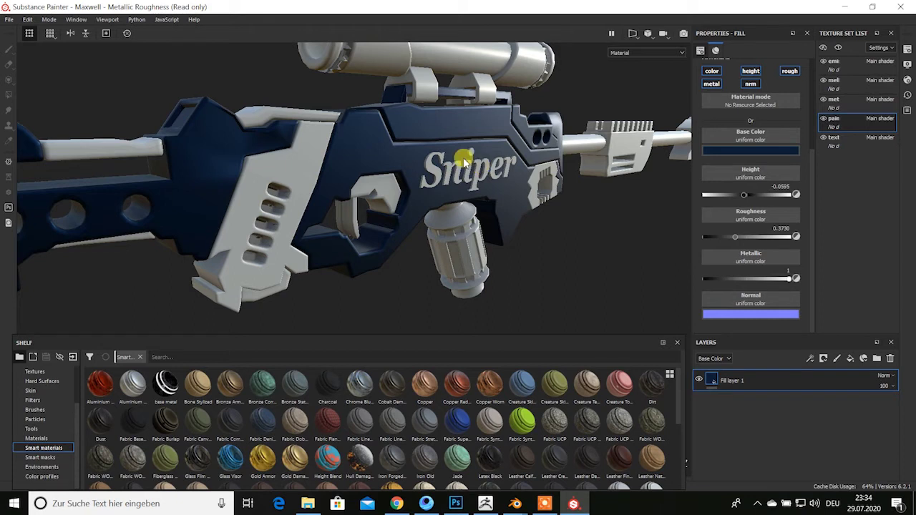
{"action": "mouse_move", "coordinate": [536, 179]}
{"action": "left_mouse_down", "text": "alt"}
{"action": "mouse_move", "coordinate": [333, 198]}
{"action": "mouse_move", "coordinate": [505, 208]}
{"action": "mouse_move", "coordinate": [466, 210]}
{"action": "mouse_move", "coordinate": [434, 157]}
{"action": "mouse_move", "coordinate": [458, 179]}
{"action": "mouse_move", "coordinate": [438, 197]}
{"action": "mouse_move", "coordinate": [449, 180]}
{"action": "left_mouse_up", "text": "alt"}
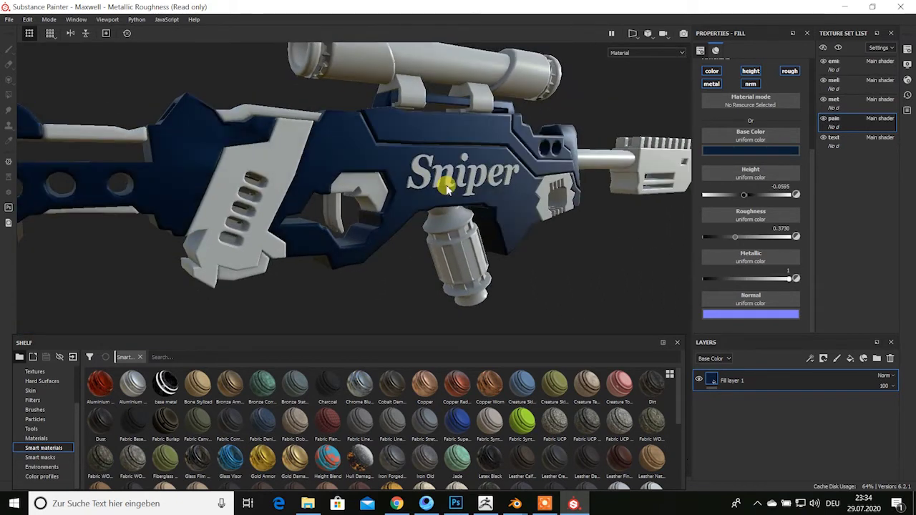
Duplicate the navy Fill layer 1 and delete the extra grey Fill layer 2
{"action": "left_click", "coordinate": [846, 360]}
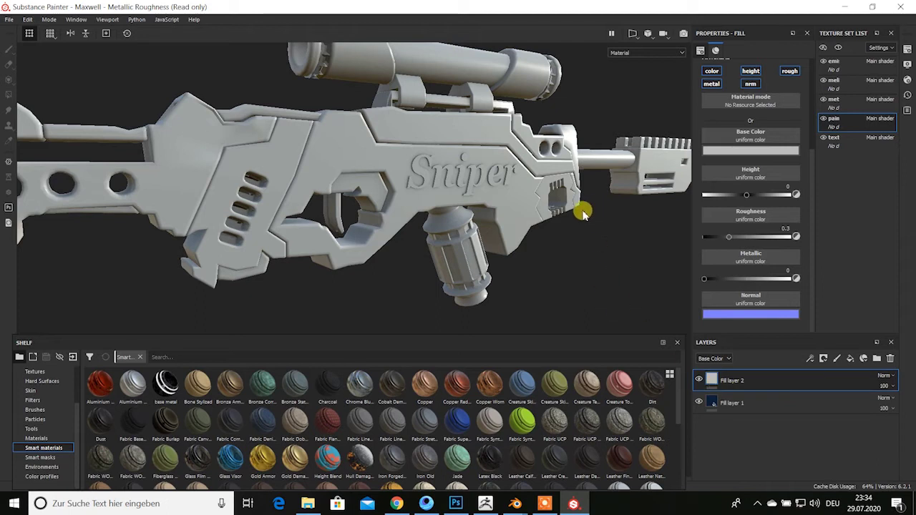
{"action": "left_click_drag", "start_coordinate": [582, 211], "coordinate": [579, 230], "text": "alt"}
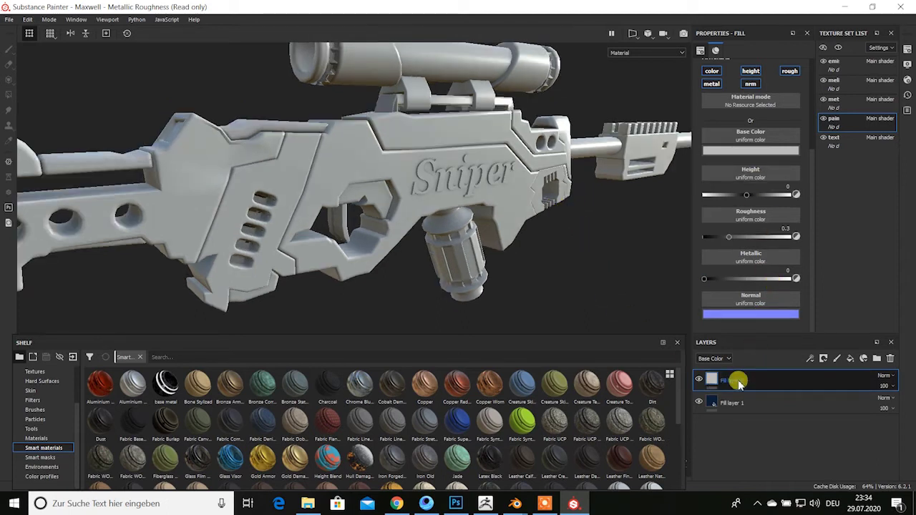
{"action": "left_click", "coordinate": [727, 405]}
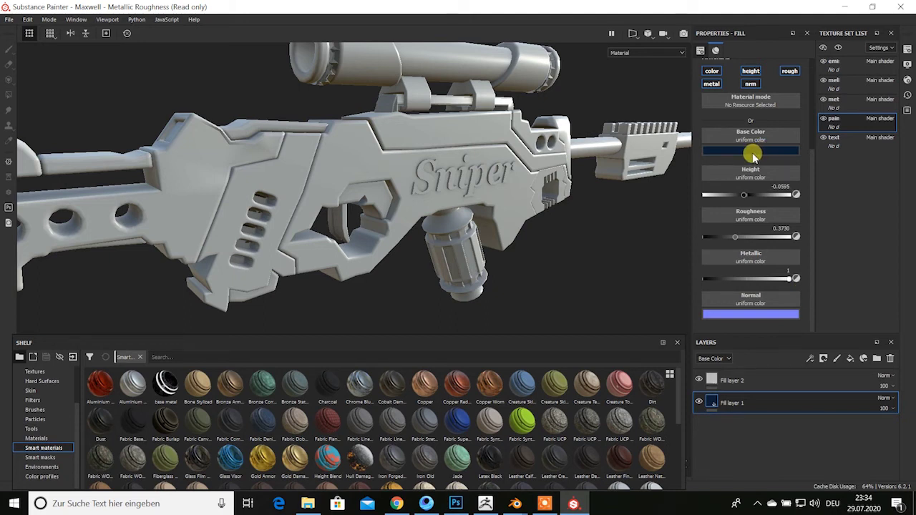
{"action": "left_click", "coordinate": [741, 380]}
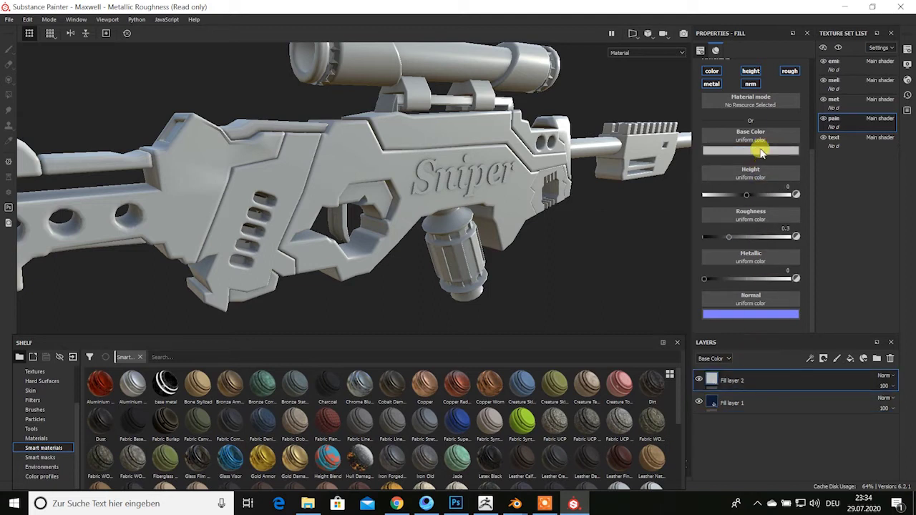
{"action": "key", "text": "ctrl+v"}
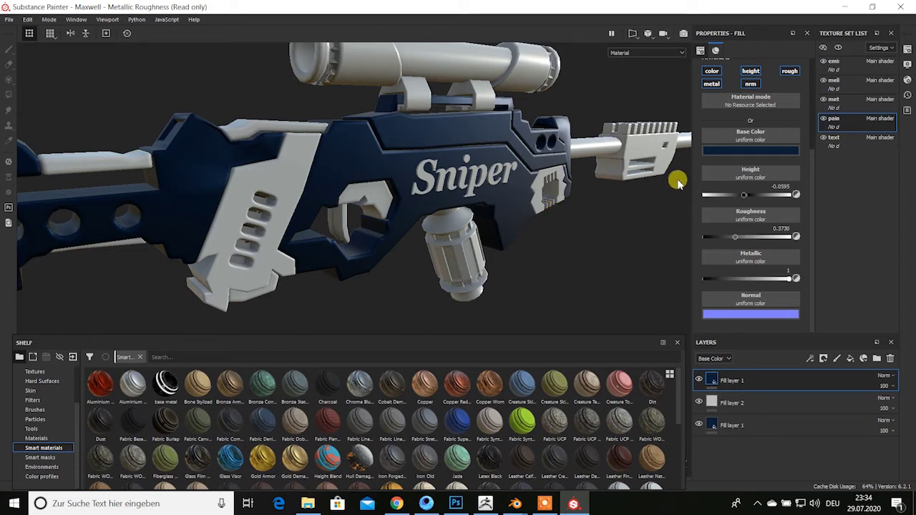
{"action": "left_click", "coordinate": [733, 402]}
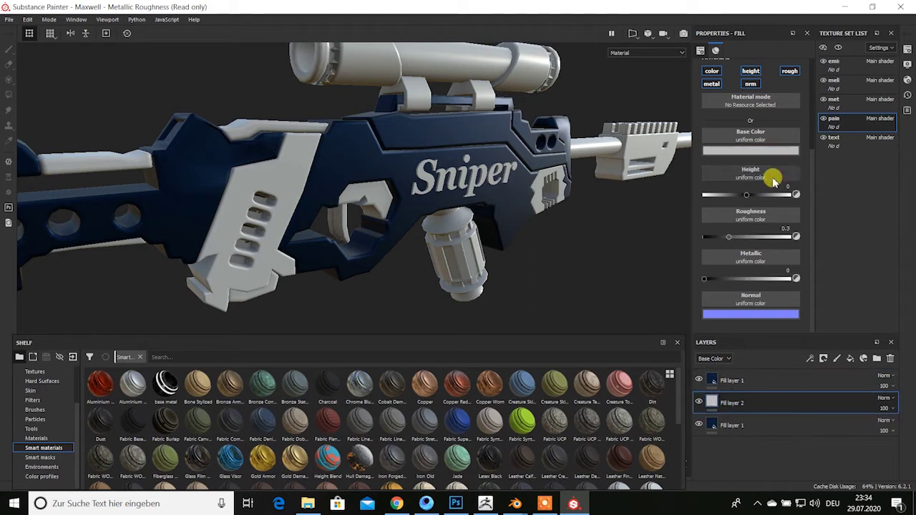
{"action": "left_click", "coordinate": [890, 359]}
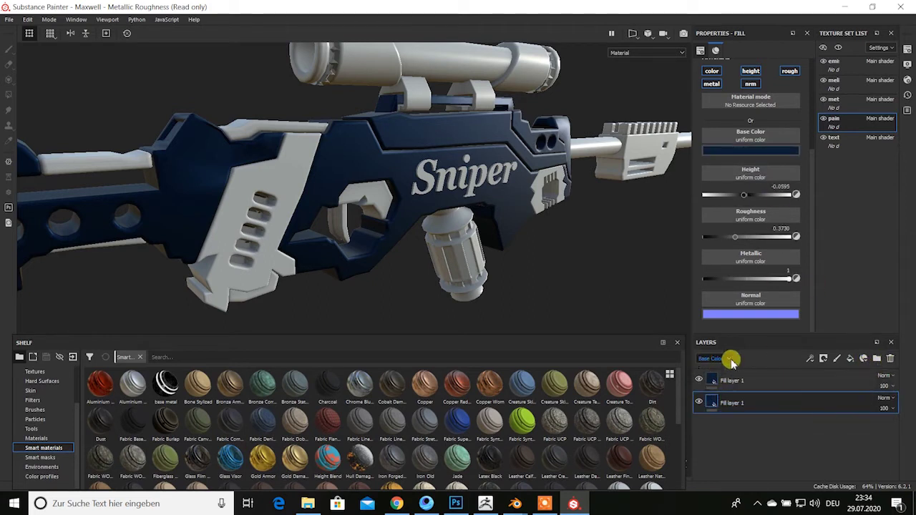
{"action": "left_click", "coordinate": [756, 150]}
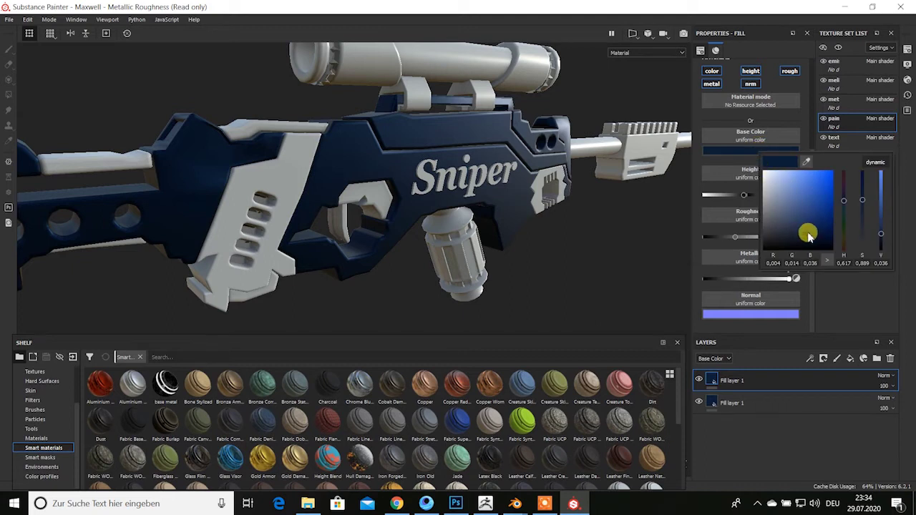
Brighten the top fill layer's base colour to a lighter blue and edit its name
{"action": "left_click_drag", "start_coordinate": [805, 235], "coordinate": [790, 216]}
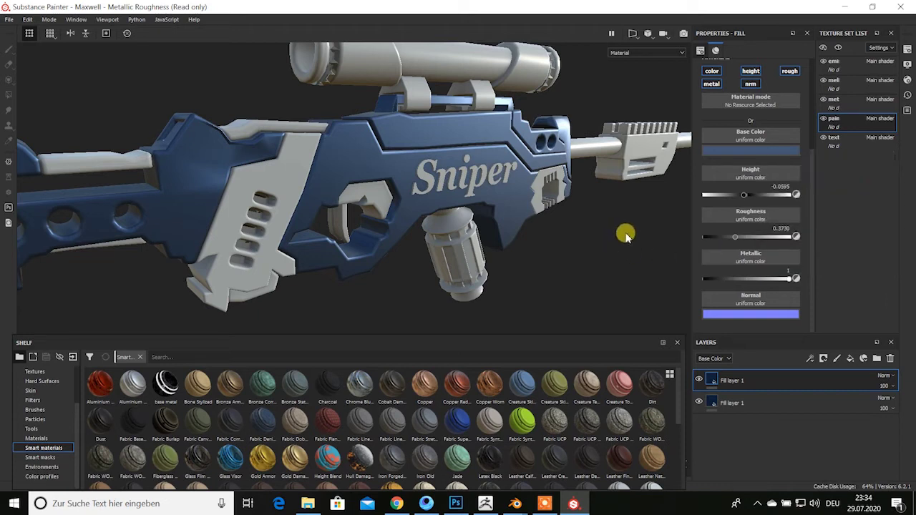
{"action": "mouse_move", "coordinate": [624, 233]}
{"action": "left_mouse_down", "text": "alt"}
{"action": "mouse_move", "coordinate": [537, 221]}
{"action": "mouse_move", "coordinate": [635, 238]}
{"action": "mouse_move", "coordinate": [620, 184]}
{"action": "mouse_move", "coordinate": [597, 194]}
{"action": "mouse_move", "coordinate": [613, 239]}
{"action": "mouse_move", "coordinate": [603, 233]}
{"action": "mouse_move", "coordinate": [608, 198]}
{"action": "mouse_move", "coordinate": [572, 217]}
{"action": "left_mouse_up", "text": "alt"}
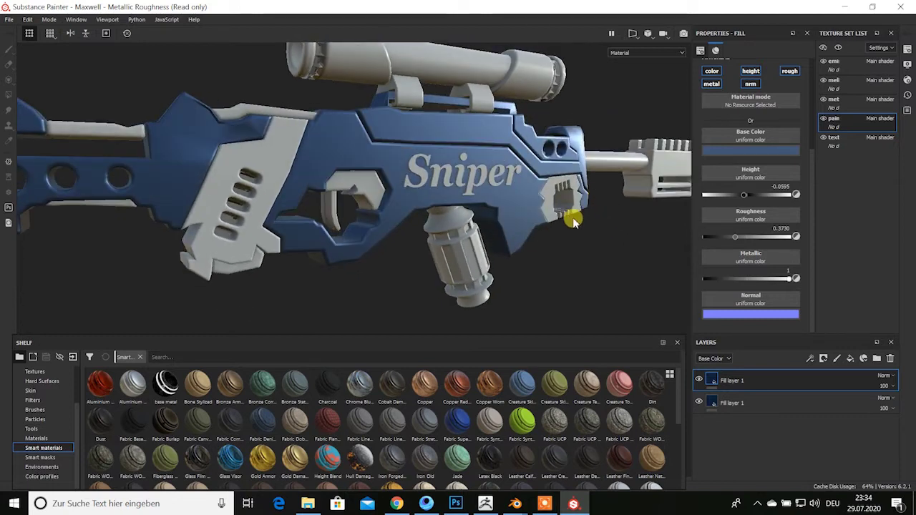
{"action": "double_click", "coordinate": [748, 381]}
{"action": "key", "text": "Return"}
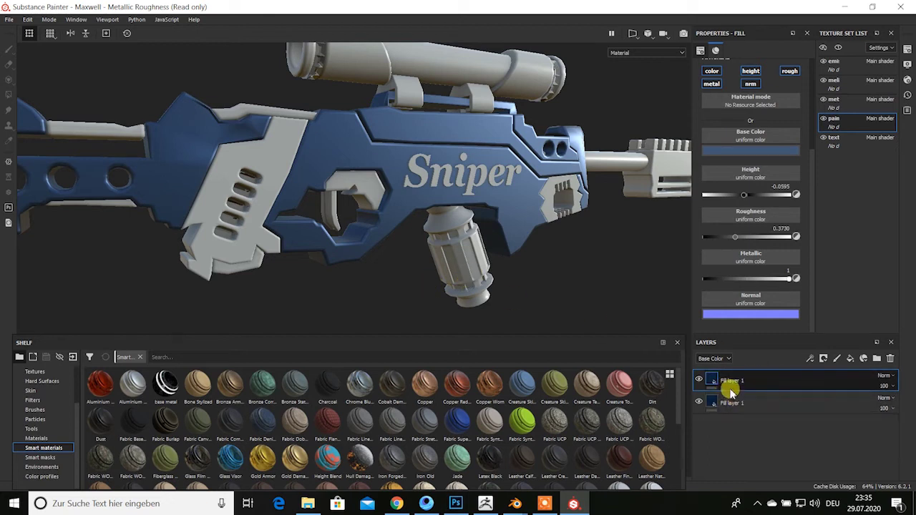
{"action": "left_click_drag", "start_coordinate": [719, 384], "coordinate": [729, 385]}
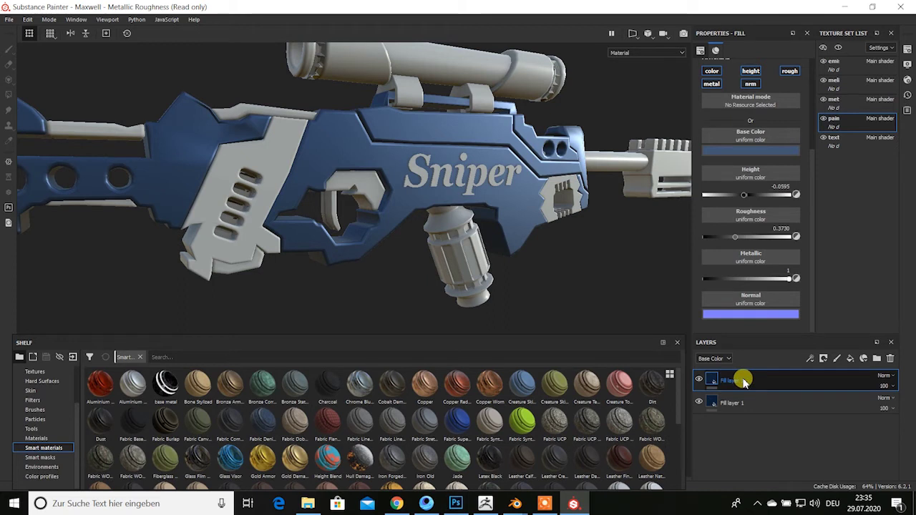
Add a black mask to the top fill layer and toggle it repeatedly to compare
{"action": "right_click", "coordinate": [744, 383]}
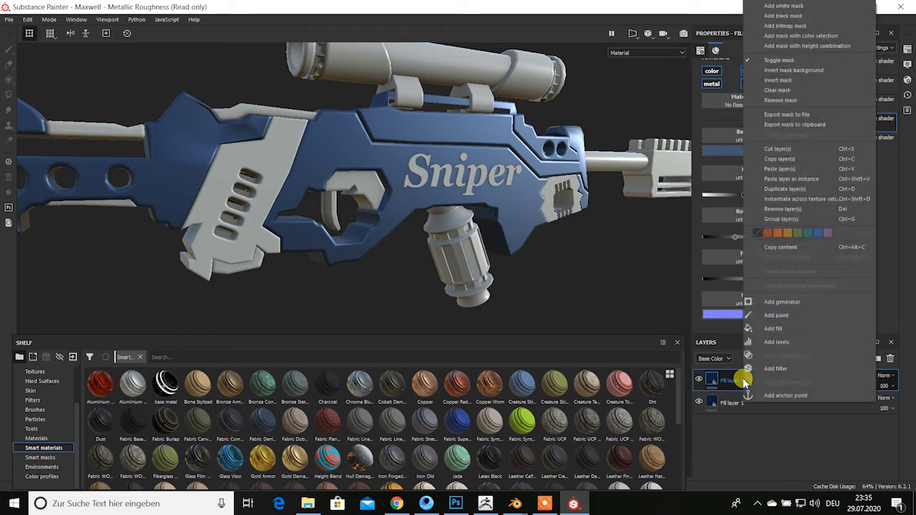
{"action": "left_click", "coordinate": [785, 16]}
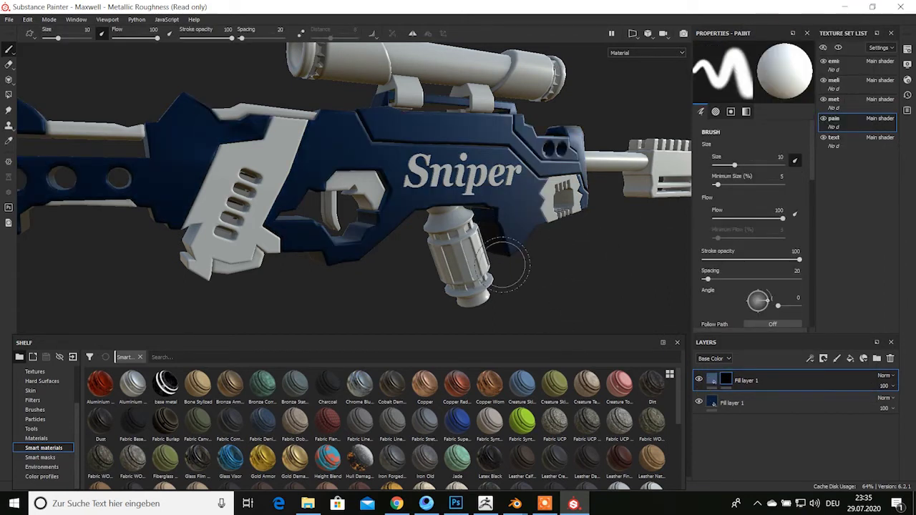
{"action": "left_click", "coordinate": [720, 378]}
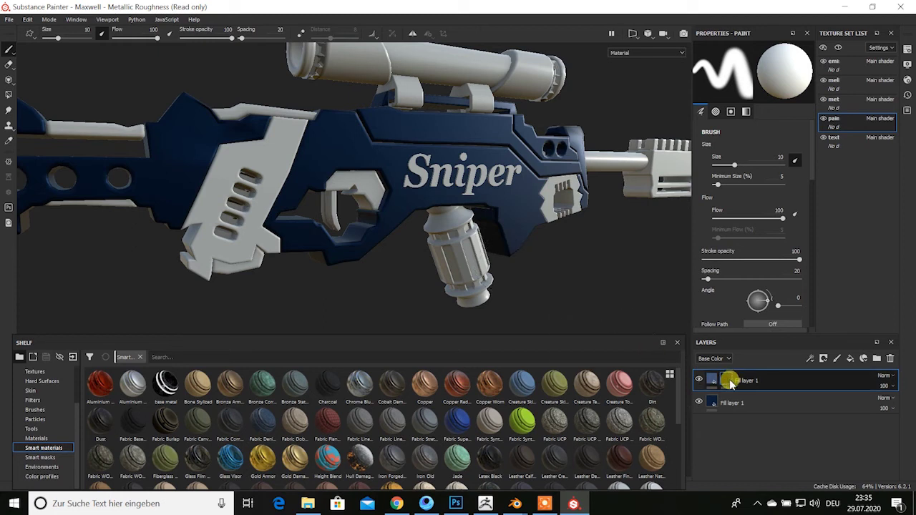
{"action": "mouse_move", "coordinate": [726, 380]}
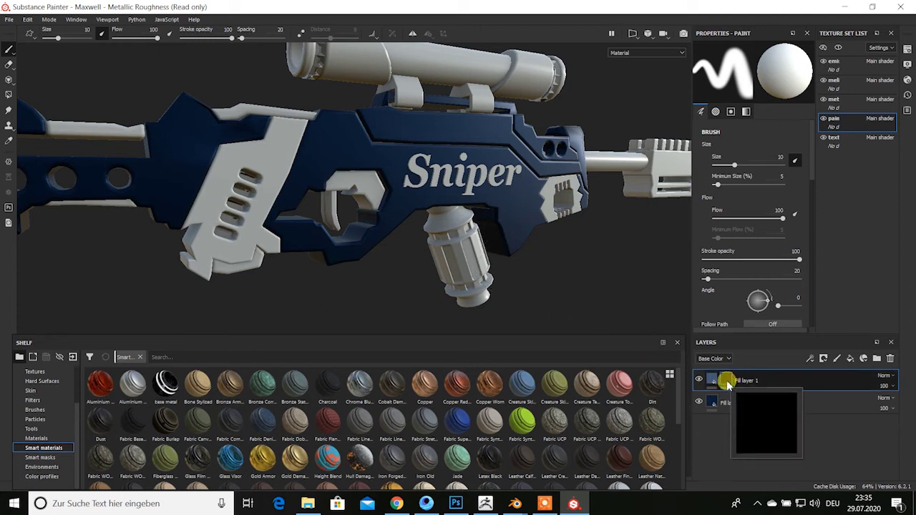
{"action": "left_click", "coordinate": [726, 381]}
{"action": "left_click", "coordinate": [726, 380]}
{"action": "left_click", "coordinate": [726, 380]}
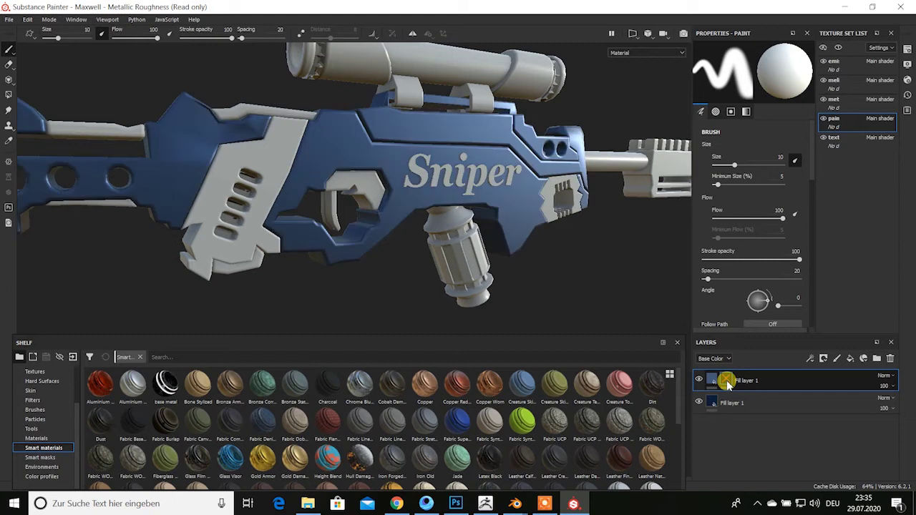
{"action": "left_click", "coordinate": [727, 380]}
{"action": "left_click", "coordinate": [727, 380]}
{"action": "left_click", "coordinate": [727, 380]}
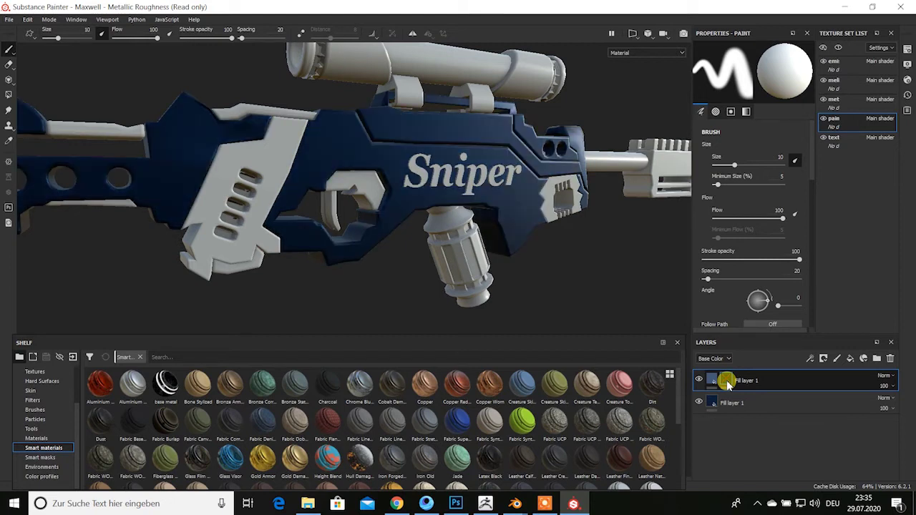
{"action": "left_click", "coordinate": [726, 380]}
{"action": "left_click", "coordinate": [727, 380]}
{"action": "left_click", "coordinate": [727, 380]}
{"action": "left_click", "coordinate": [726, 380]}
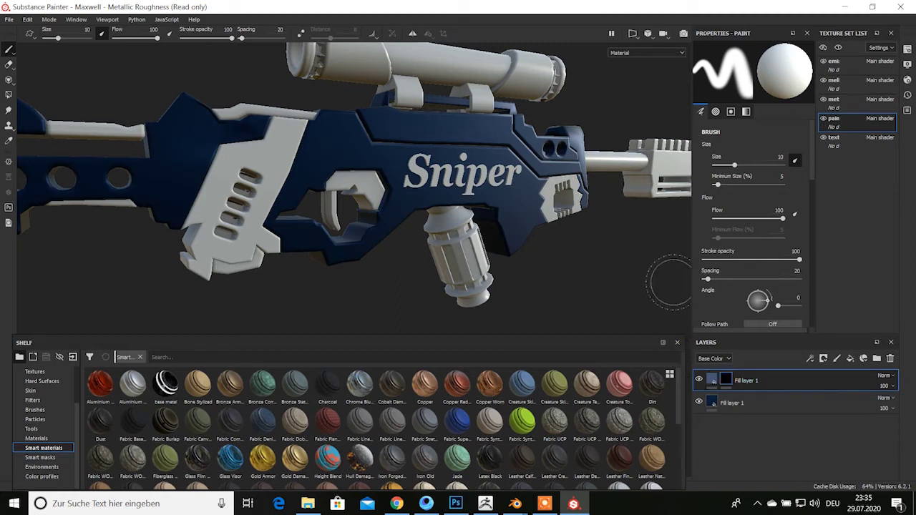
Preview the top layer's colour and black mask, then open the mask's options menu
{"action": "mouse_move", "coordinate": [530, 252]}
{"action": "left_mouse_down", "text": "alt"}
{"action": "mouse_move", "coordinate": [546, 277]}
{"action": "mouse_move", "coordinate": [534, 287]}
{"action": "left_mouse_up", "text": "alt"}
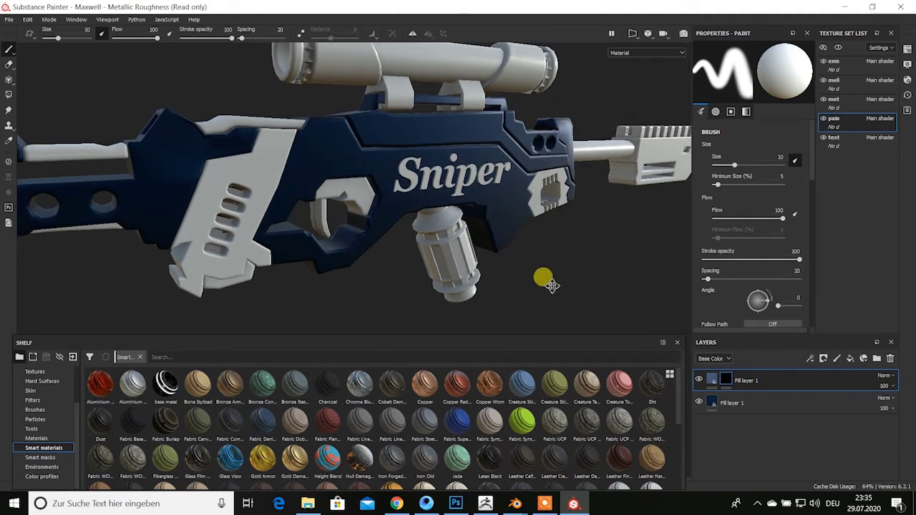
{"action": "left_click", "coordinate": [718, 381]}
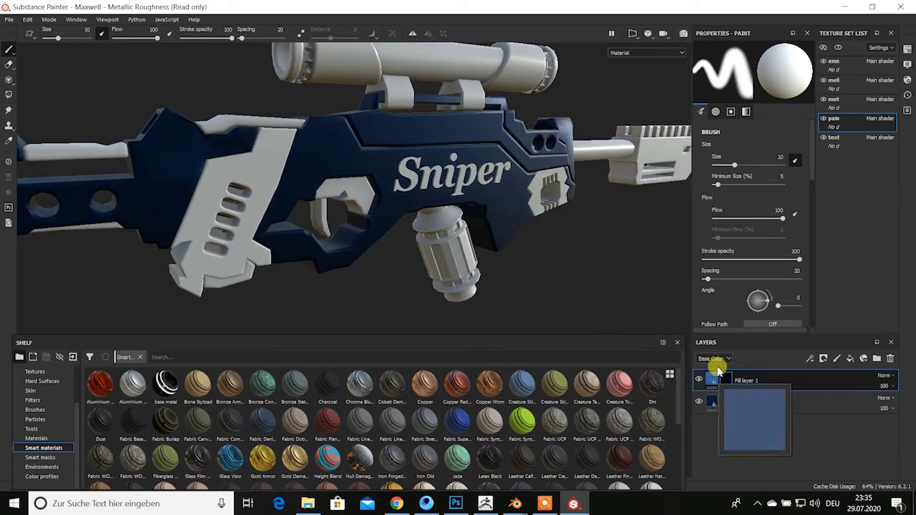
{"action": "left_click", "coordinate": [751, 389]}
{"action": "left_click", "coordinate": [737, 383]}
{"action": "left_click", "coordinate": [729, 383]}
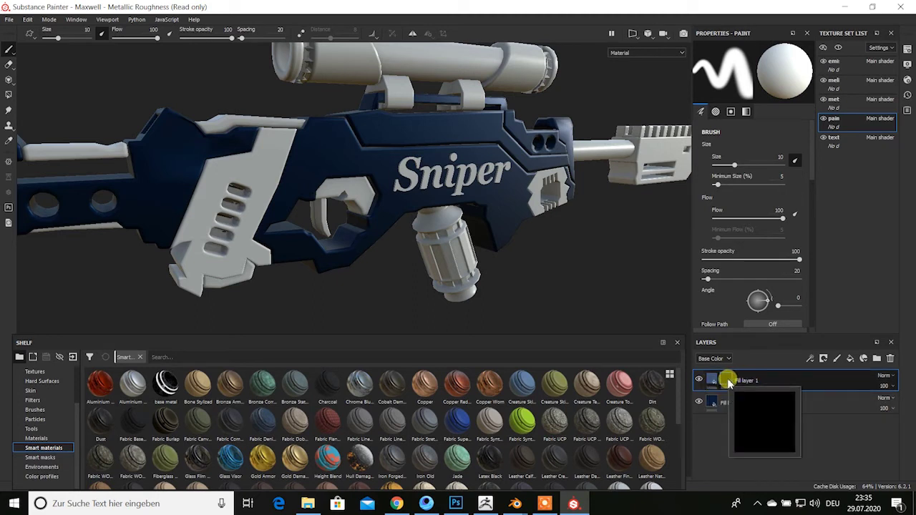
{"action": "right_click", "coordinate": [733, 382]}
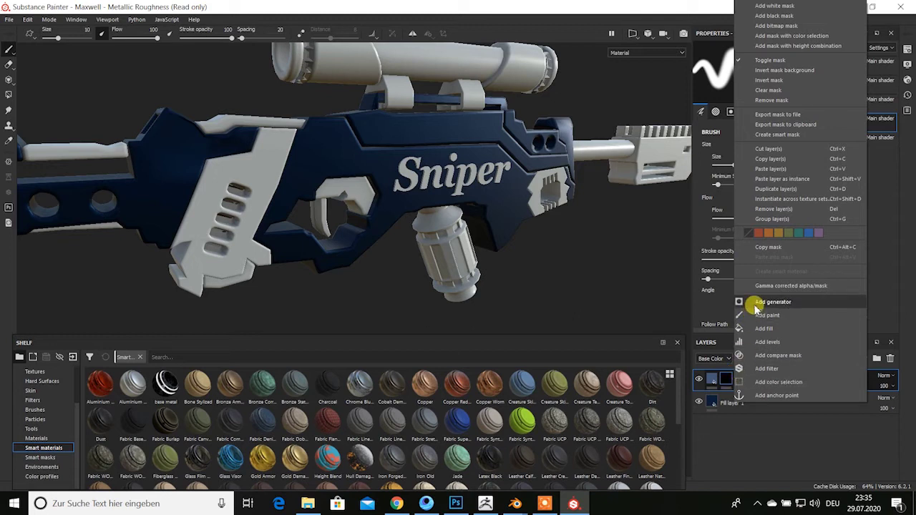
Add a Curvature generator to the top layer's black mask for lighter-blue edge wear
{"action": "left_click", "coordinate": [757, 303]}
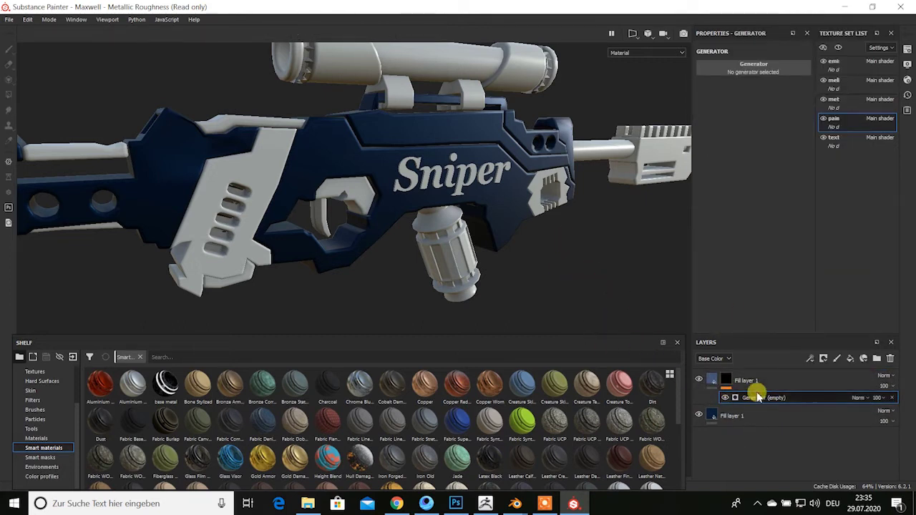
{"action": "left_click", "coordinate": [740, 71]}
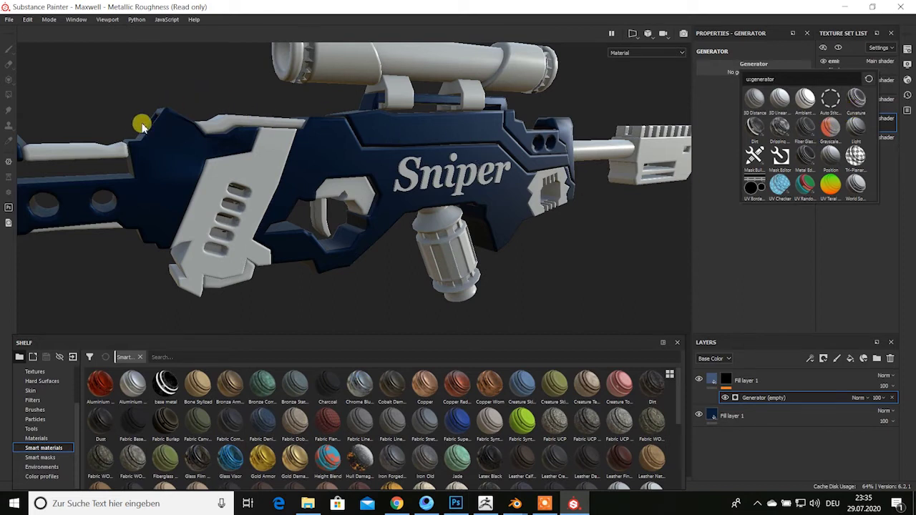
{"action": "left_click", "coordinate": [858, 99]}
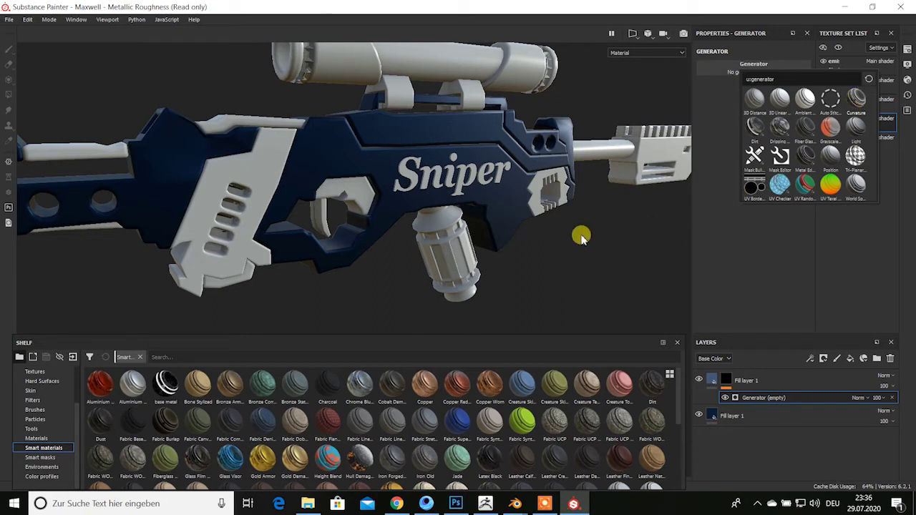
{"action": "mouse_move", "coordinate": [581, 238]}
{"action": "left_mouse_down", "text": "alt"}
{"action": "mouse_move", "coordinate": [473, 232]}
{"action": "mouse_move", "coordinate": [556, 210]}
{"action": "mouse_move", "coordinate": [509, 249]}
{"action": "mouse_move", "coordinate": [569, 245]}
{"action": "mouse_move", "coordinate": [579, 253]}
{"action": "mouse_move", "coordinate": [530, 250]}
{"action": "mouse_move", "coordinate": [519, 193]}
{"action": "mouse_move", "coordinate": [578, 222]}
{"action": "left_mouse_up", "text": "alt"}
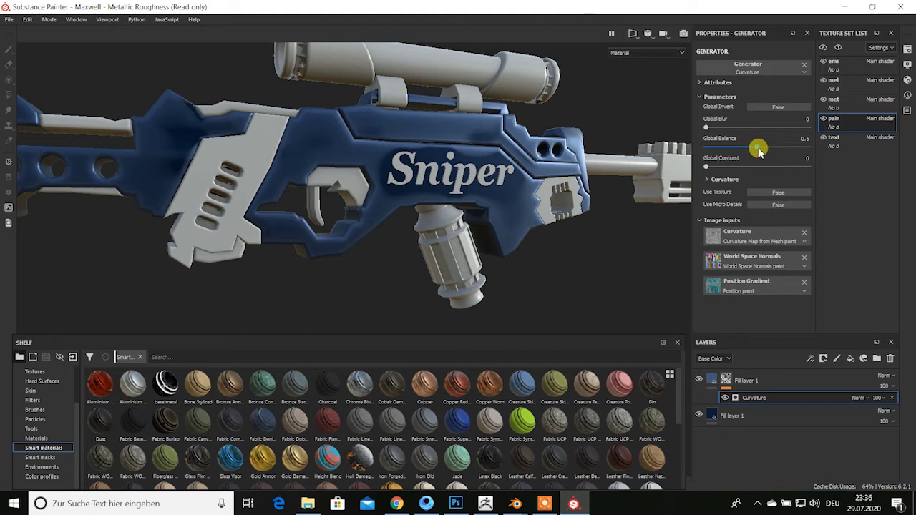
Tune the Curvature generator to Global Balance 0.23 and Global Blur 2.4
{"action": "left_click_drag", "start_coordinate": [747, 151], "coordinate": [726, 151]}
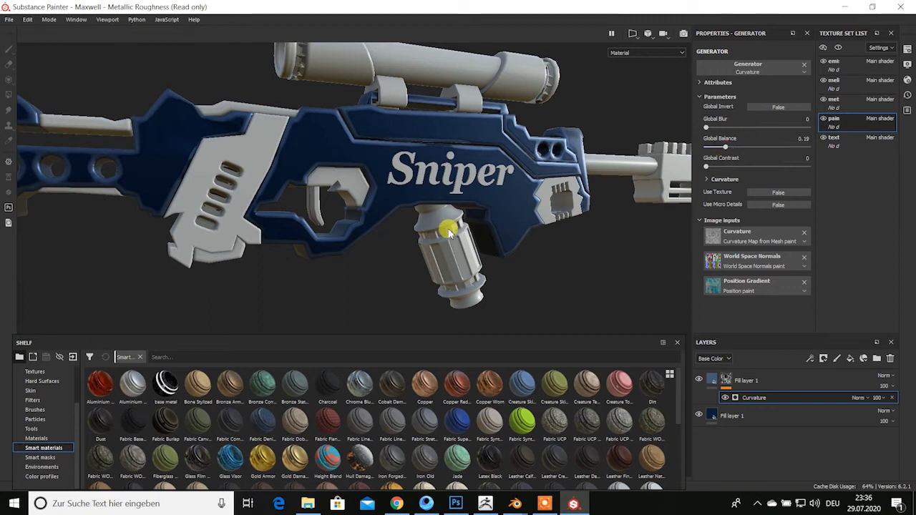
{"action": "mouse_move", "coordinate": [439, 225]}
{"action": "left_mouse_down", "text": "alt"}
{"action": "mouse_move", "coordinate": [348, 240]}
{"action": "mouse_move", "coordinate": [423, 178]}
{"action": "mouse_move", "coordinate": [434, 249]}
{"action": "mouse_move", "coordinate": [293, 260]}
{"action": "mouse_move", "coordinate": [434, 243]}
{"action": "mouse_move", "coordinate": [357, 237]}
{"action": "mouse_move", "coordinate": [491, 253]}
{"action": "mouse_move", "coordinate": [445, 222]}
{"action": "mouse_move", "coordinate": [501, 201]}
{"action": "left_mouse_up", "text": "alt"}
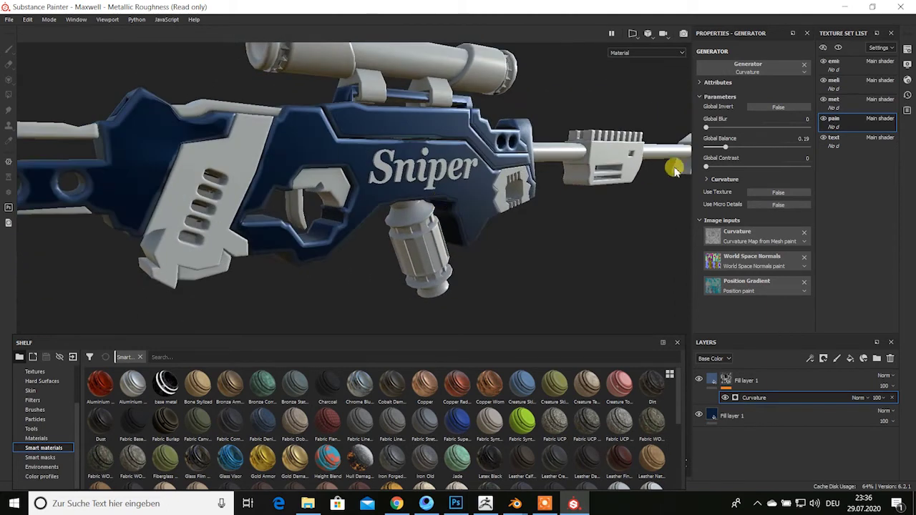
{"action": "mouse_move", "coordinate": [709, 166]}
{"action": "left_mouse_down"}
{"action": "mouse_move", "coordinate": [802, 164]}
{"action": "mouse_move", "coordinate": [718, 166]}
{"action": "left_mouse_up"}
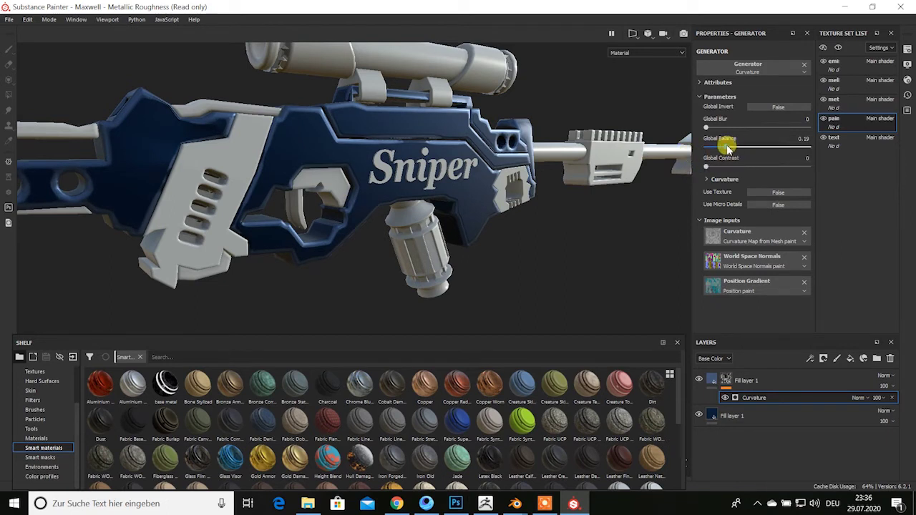
{"action": "left_click_drag", "start_coordinate": [727, 148], "coordinate": [732, 147]}
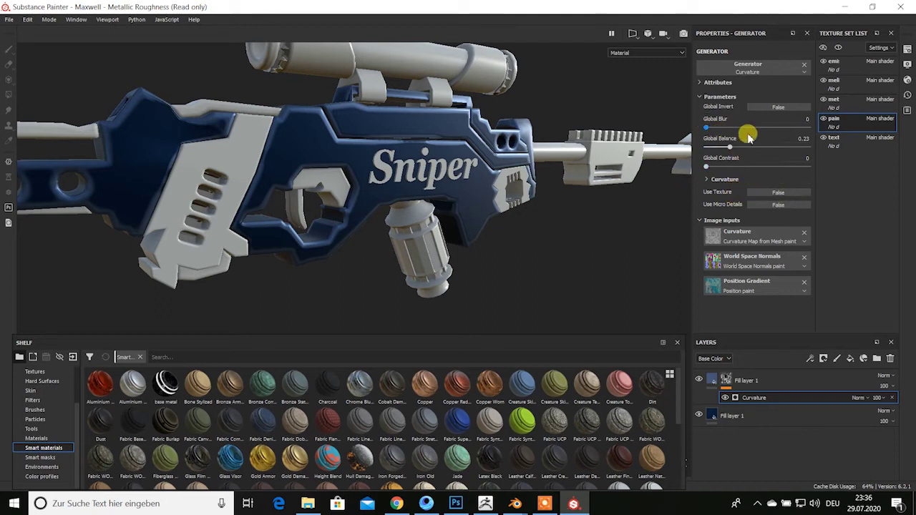
{"action": "left_click_drag", "start_coordinate": [709, 133], "coordinate": [732, 137]}
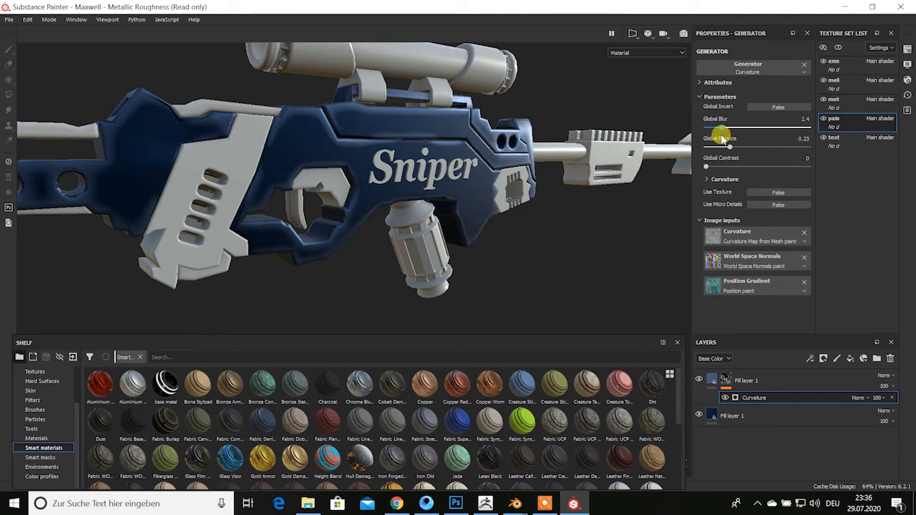
{"action": "left_click_drag", "start_coordinate": [567, 240], "coordinate": [498, 228], "text": "alt"}
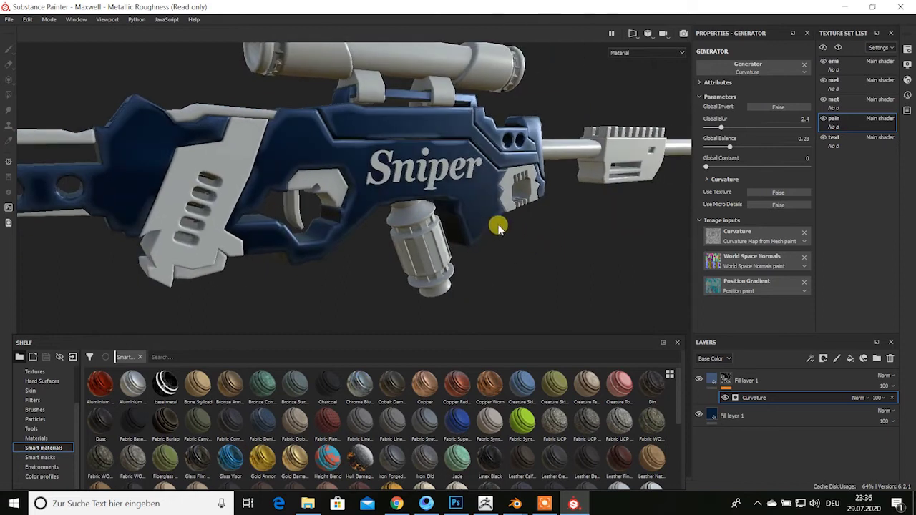
{"action": "scroll", "coordinate": [499, 228], "scroll_direction": "down", "scroll_amount": 5}
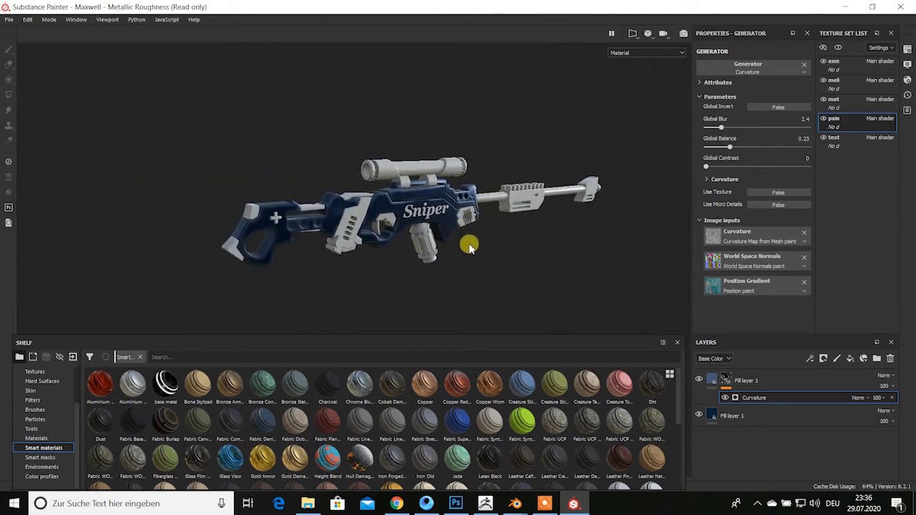
Zoom the view and rotate the environment lighting around the rifle
{"action": "scroll", "coordinate": [469, 247], "scroll_direction": "up", "scroll_amount": 2}
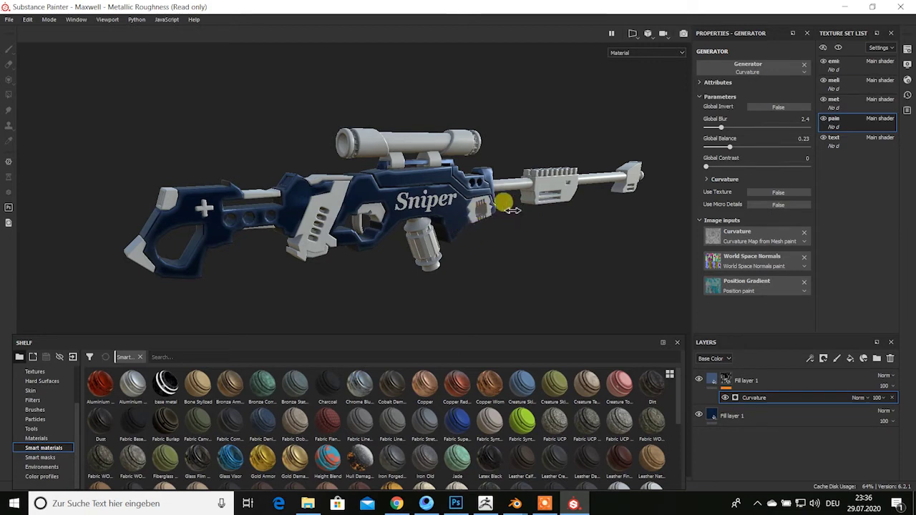
{"action": "mouse_move", "coordinate": [501, 205]}
{"action": "right_mouse_down", "text": "shift"}
{"action": "mouse_move", "coordinate": [467, 218]}
{"action": "mouse_move", "coordinate": [503, 228]}
{"action": "right_mouse_up", "text": "shift"}
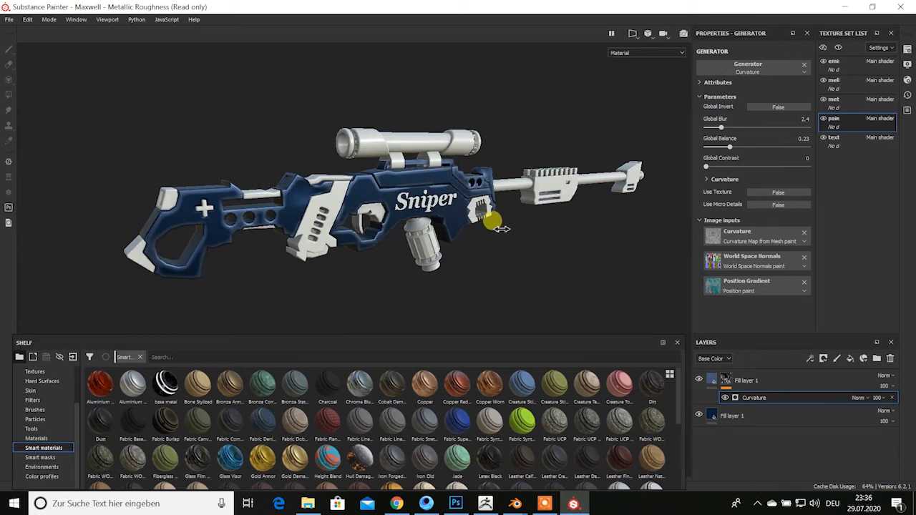
Make the environment background fully visible with zero blur in Display Settings
{"action": "left_click", "coordinate": [908, 82]}
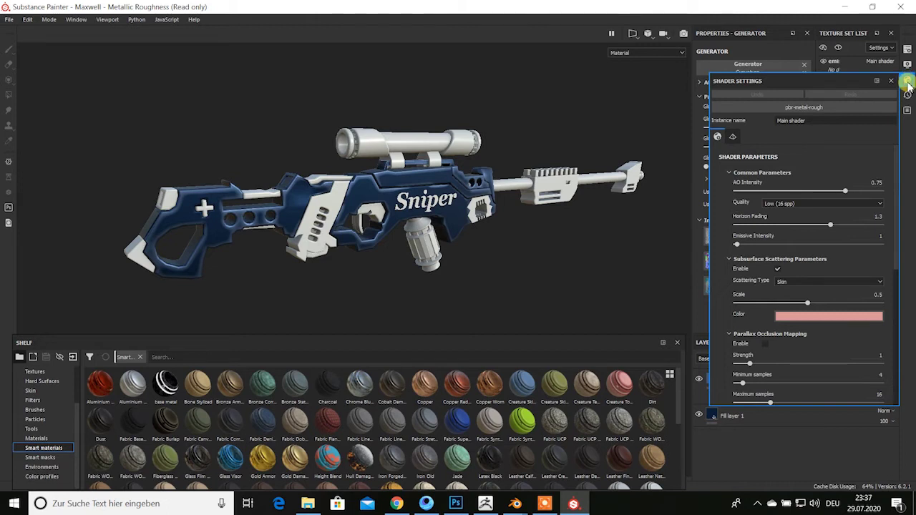
{"action": "left_click", "coordinate": [909, 63]}
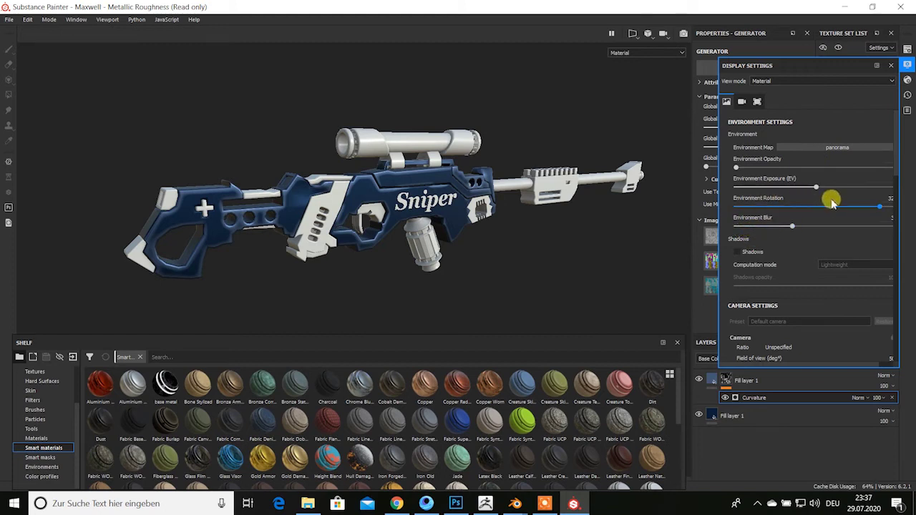
{"action": "mouse_move", "coordinate": [793, 226]}
{"action": "left_mouse_down"}
{"action": "mouse_move", "coordinate": [740, 228]}
{"action": "mouse_move", "coordinate": [766, 224]}
{"action": "left_mouse_up"}
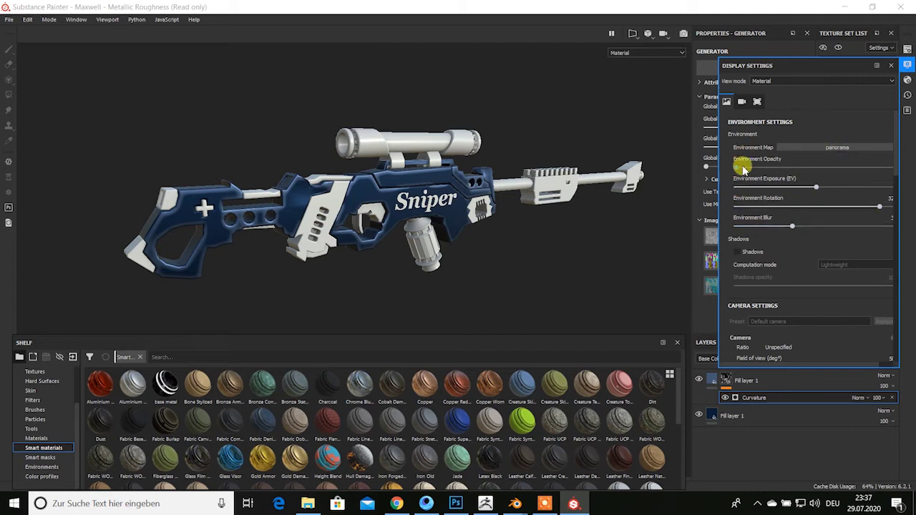
{"action": "left_click_drag", "start_coordinate": [740, 168], "coordinate": [830, 172]}
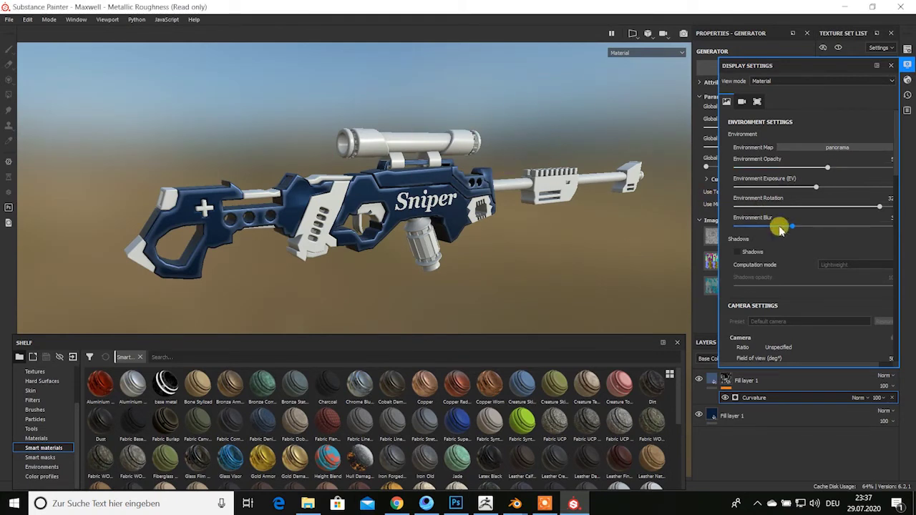
{"action": "left_click_drag", "start_coordinate": [793, 227], "coordinate": [722, 229]}
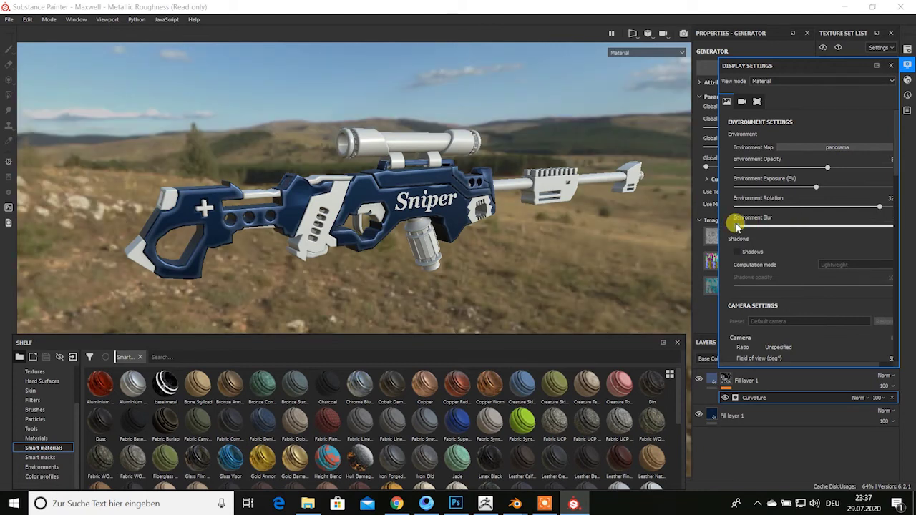
{"action": "left_click_drag", "start_coordinate": [742, 226], "coordinate": [780, 226]}
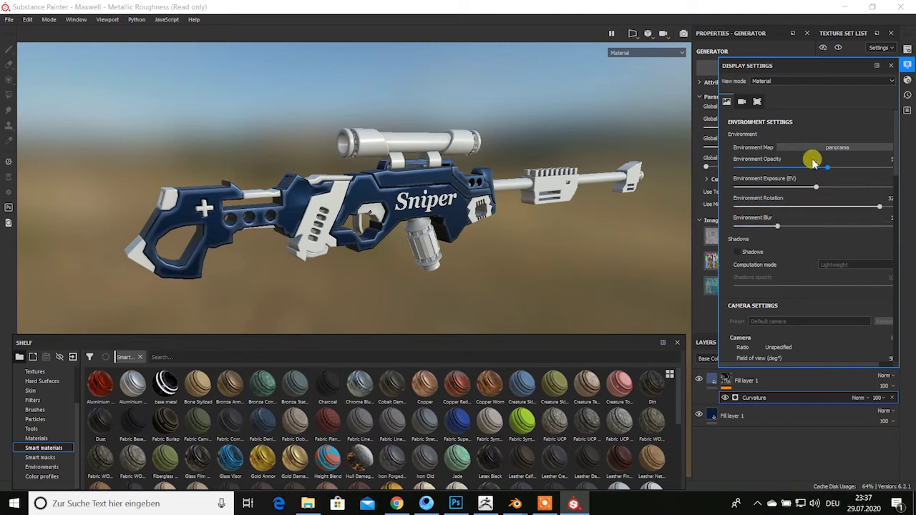
{"action": "left_click_drag", "start_coordinate": [777, 226], "coordinate": [738, 227]}
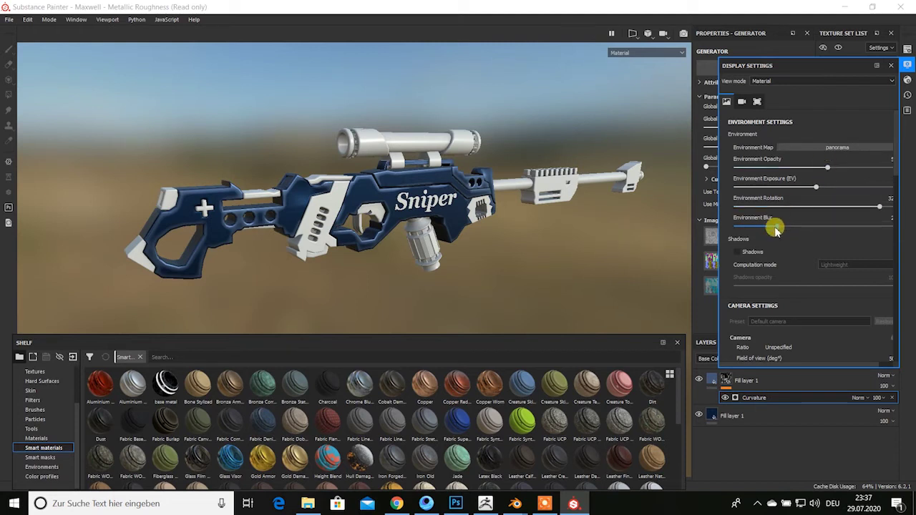
Switch the environment map to Studio Automotive Neutral
{"action": "left_click", "coordinate": [838, 147]}
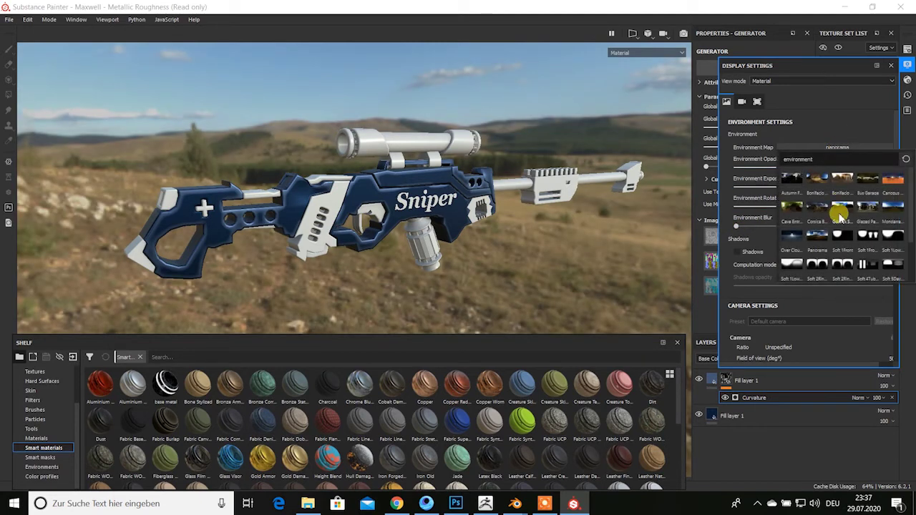
{"action": "scroll", "coordinate": [841, 213], "scroll_direction": "down", "scroll_amount": 2}
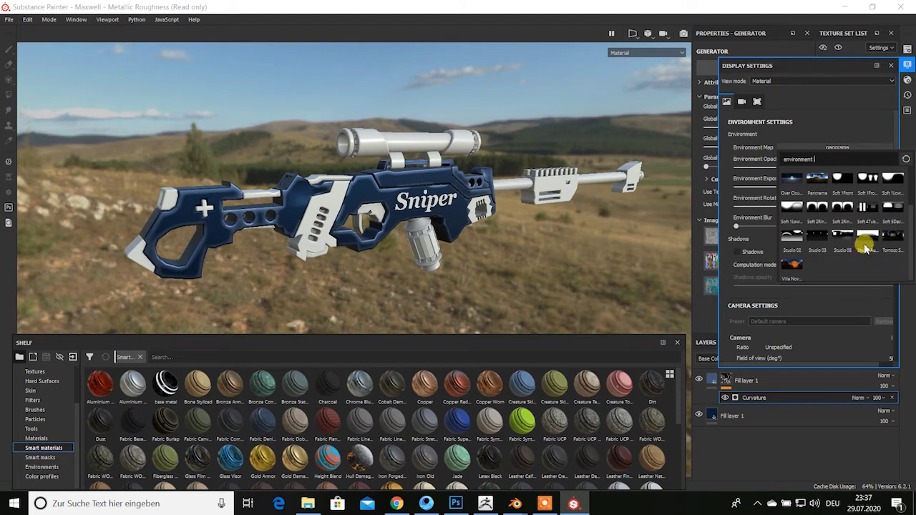
{"action": "left_click", "coordinate": [591, 221]}
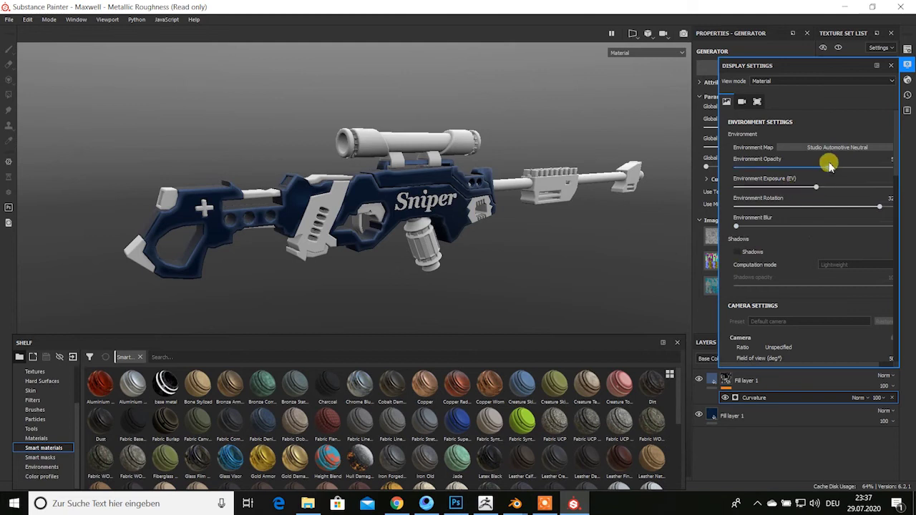
Hide the environment background, then light the rifle with Studio 05 and rotate the environment
{"action": "left_click_drag", "start_coordinate": [830, 164], "coordinate": [677, 176]}
{"action": "left_click_drag", "start_coordinate": [509, 261], "coordinate": [440, 213], "text": "alt"}
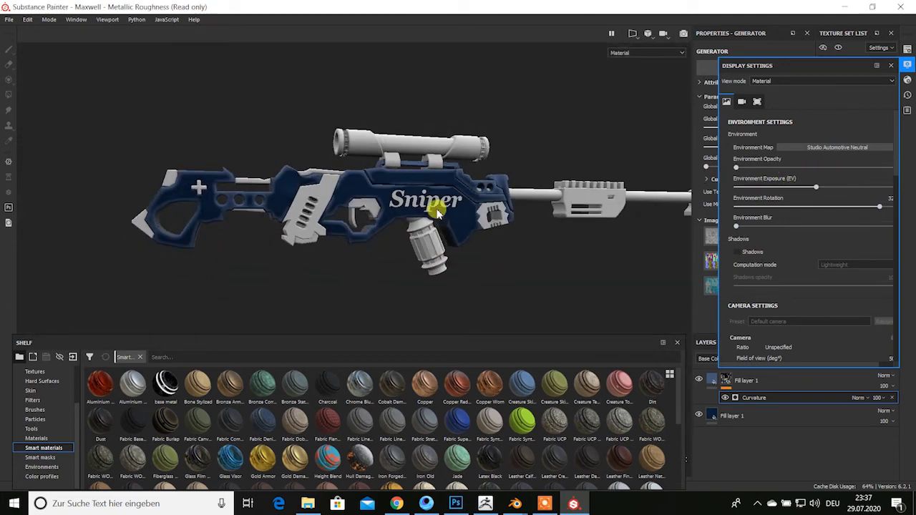
{"action": "mouse_move", "coordinate": [438, 205]}
{"action": "right_mouse_down", "text": "shift"}
{"action": "mouse_move", "coordinate": [446, 207]}
{"action": "mouse_move", "coordinate": [401, 206]}
{"action": "mouse_move", "coordinate": [423, 216]}
{"action": "right_mouse_up", "text": "shift"}
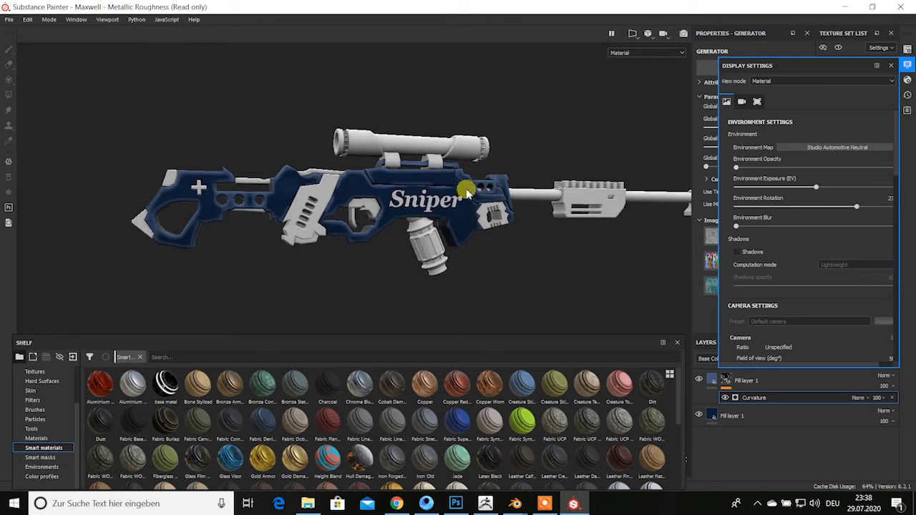
{"action": "mouse_move", "coordinate": [466, 190]}
{"action": "left_mouse_down", "text": "alt"}
{"action": "mouse_move", "coordinate": [460, 137]}
{"action": "mouse_move", "coordinate": [501, 188]}
{"action": "left_mouse_up", "text": "alt"}
{"action": "scroll", "coordinate": [501, 187], "scroll_direction": "up", "scroll_amount": 3}
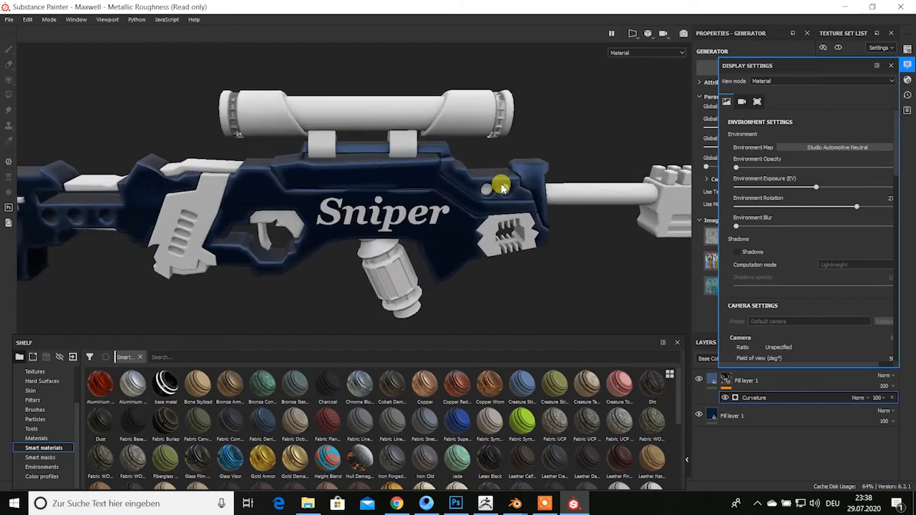
{"action": "scroll", "coordinate": [529, 175], "scroll_direction": "up", "scroll_amount": 2}
{"action": "left_click", "coordinate": [825, 149]}
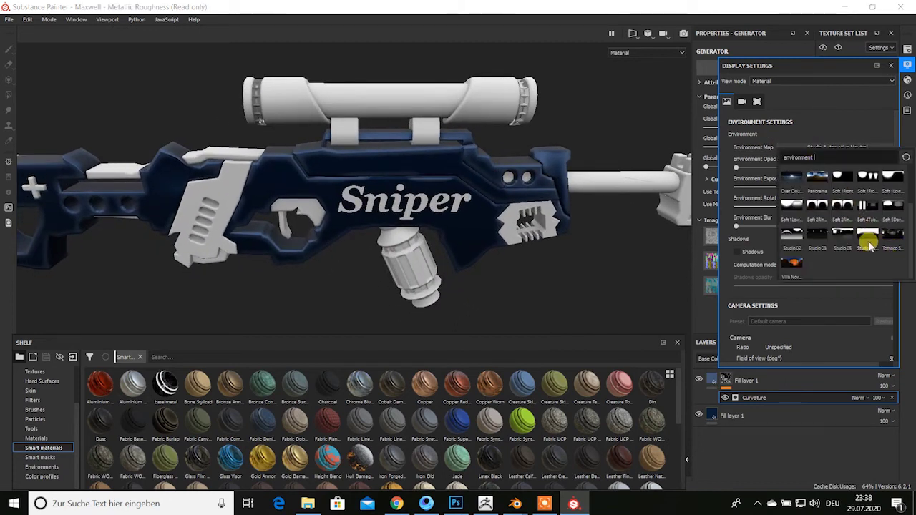
{"action": "left_click", "coordinate": [842, 246]}
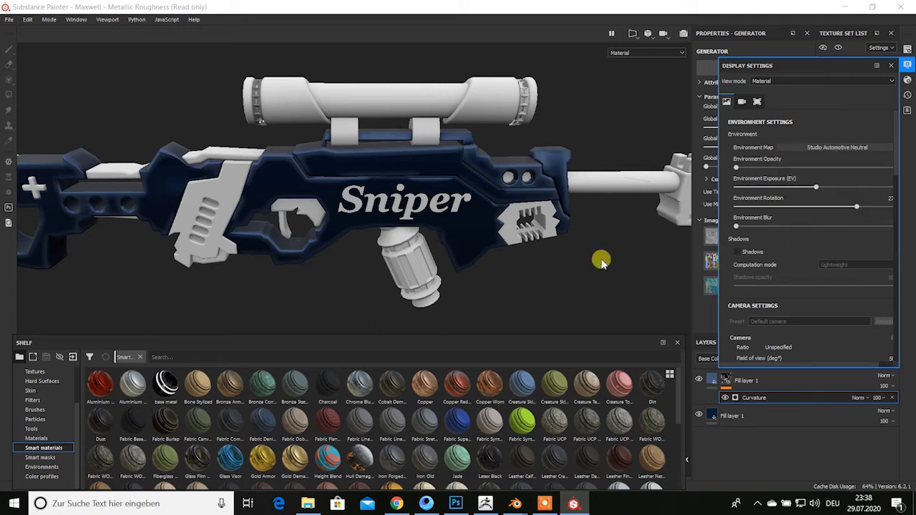
{"action": "mouse_move", "coordinate": [434, 240]}
{"action": "right_mouse_down", "text": "shift"}
{"action": "mouse_move", "coordinate": [329, 229]}
{"action": "mouse_move", "coordinate": [388, 234]}
{"action": "right_mouse_up", "text": "shift"}
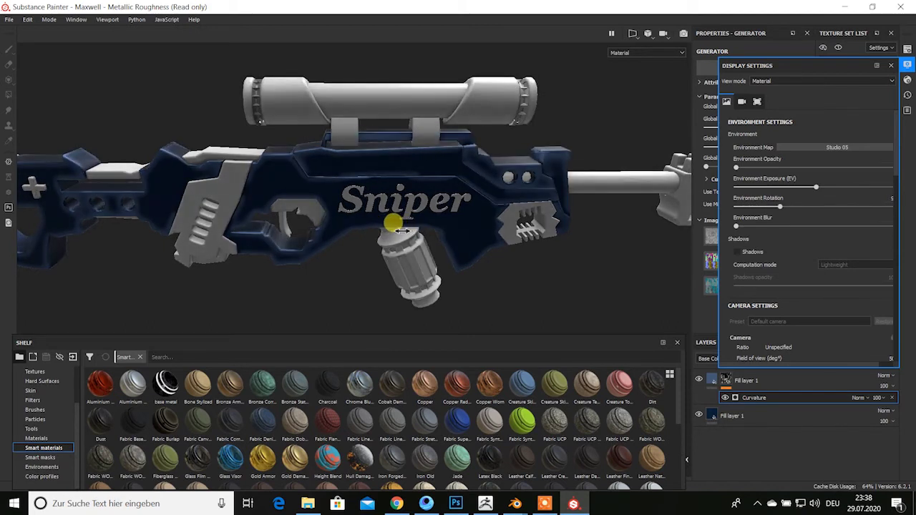
Try Bonifacio Aragon Stairs, then settle on the Mondarain 3 environment map
{"action": "left_click", "coordinate": [836, 149]}
{"action": "left_click", "coordinate": [842, 193]}
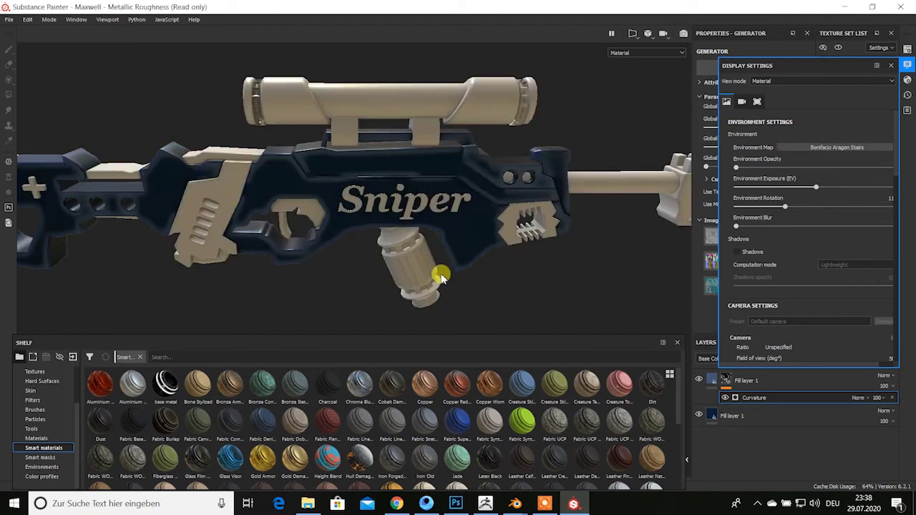
{"action": "left_click", "coordinate": [837, 146]}
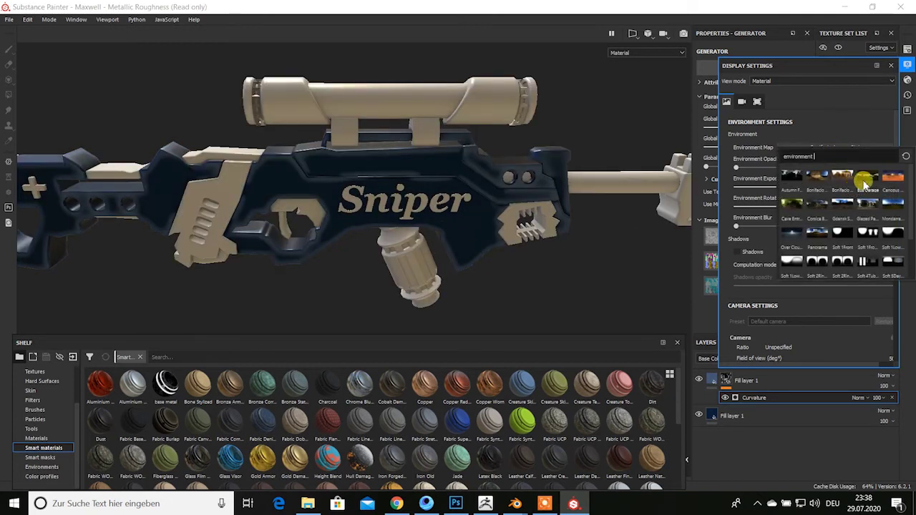
{"action": "left_click", "coordinate": [891, 209]}
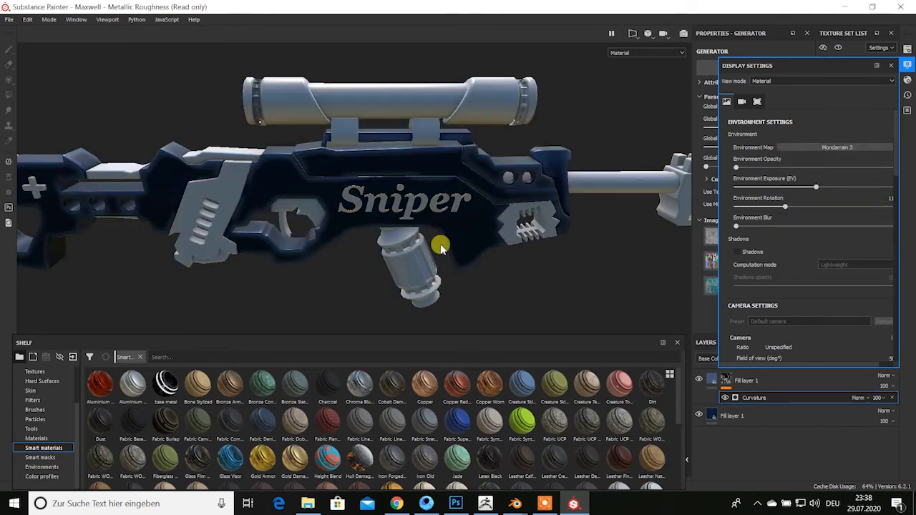
{"action": "left_click_drag", "start_coordinate": [393, 212], "coordinate": [421, 231], "text": "alt"}
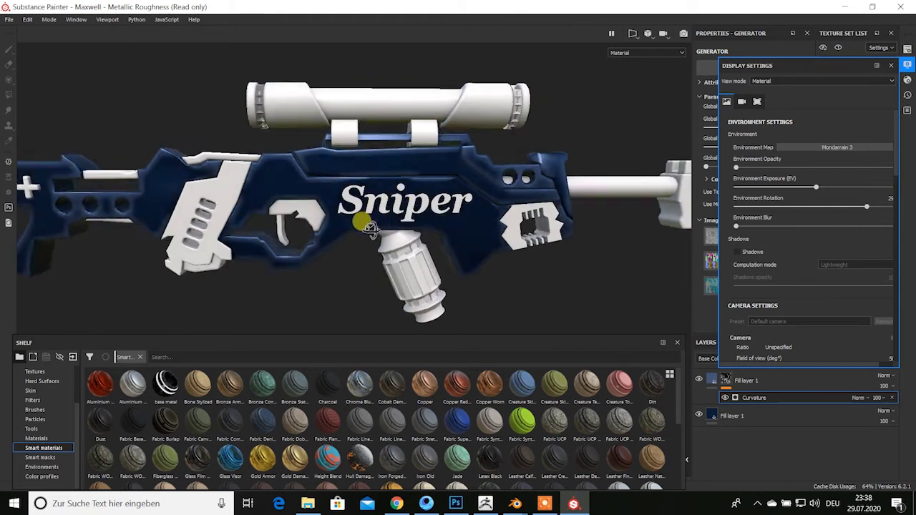
{"action": "scroll", "coordinate": [426, 234], "scroll_direction": "down", "scroll_amount": 3}
{"action": "scroll", "coordinate": [489, 259], "scroll_direction": "up", "scroll_amount": 3}
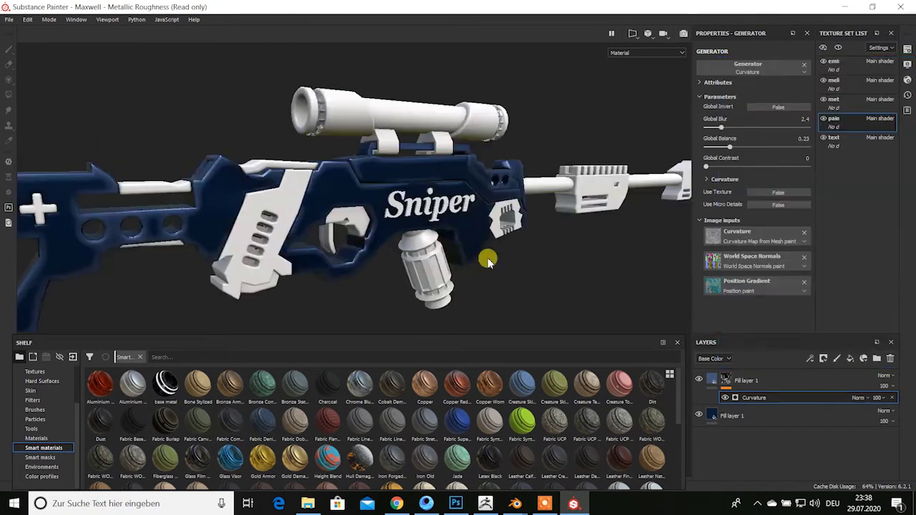
{"action": "scroll", "coordinate": [486, 252], "scroll_direction": "up", "scroll_amount": 2}
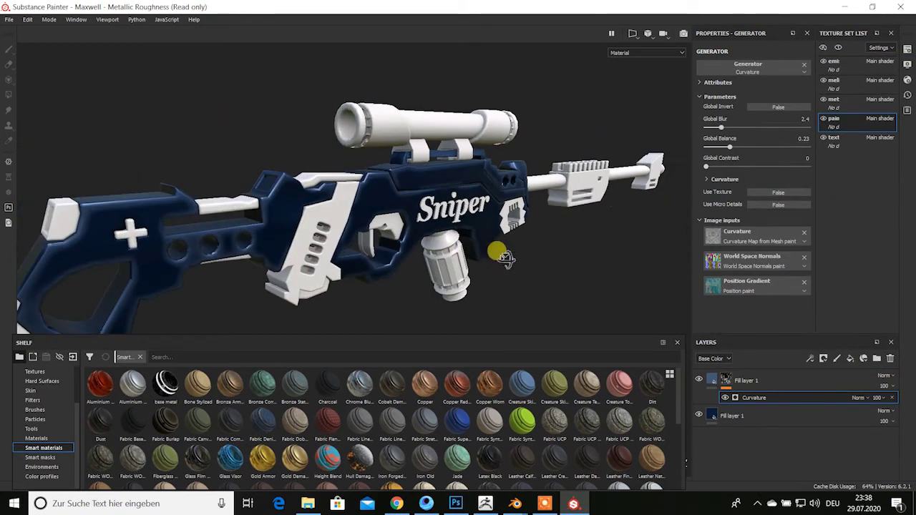
{"action": "left_click_drag", "start_coordinate": [494, 262], "coordinate": [429, 245], "text": "alt"}
{"action": "scroll", "coordinate": [465, 265], "scroll_direction": "down", "scroll_amount": 2}
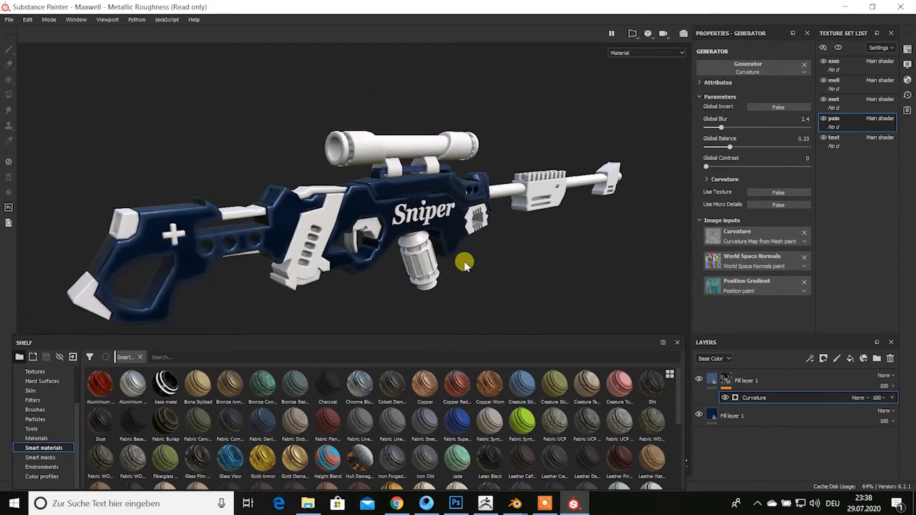
{"action": "scroll", "coordinate": [458, 258], "scroll_direction": "up", "scroll_amount": 3}
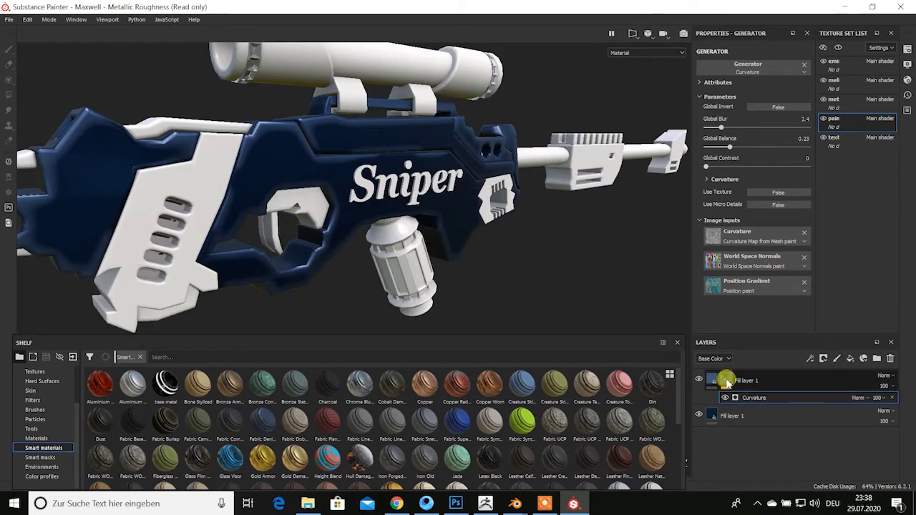
{"action": "mouse_move", "coordinate": [726, 380]}
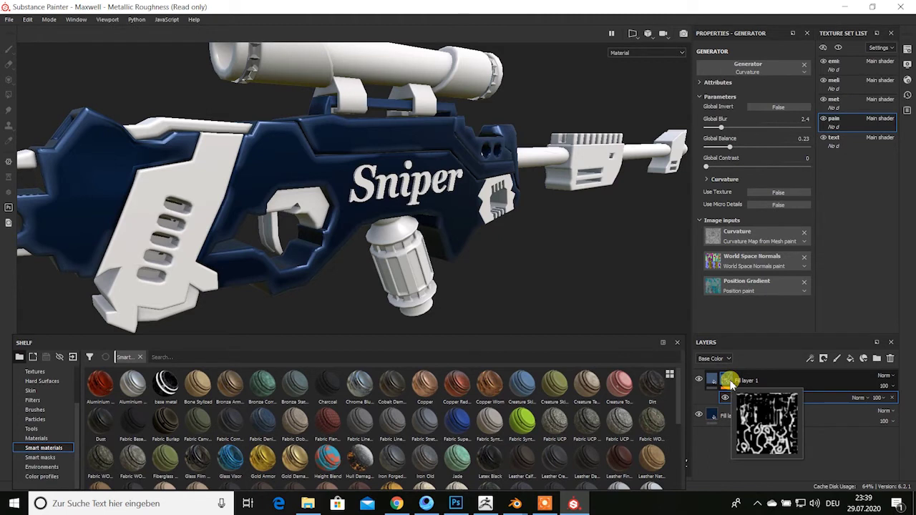
{"action": "right_click", "coordinate": [730, 384]}
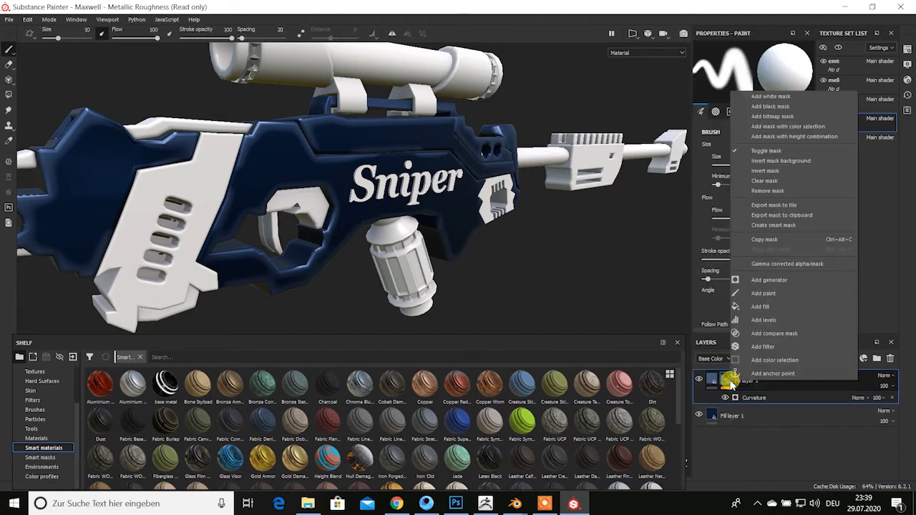
{"action": "left_click", "coordinate": [777, 281]}
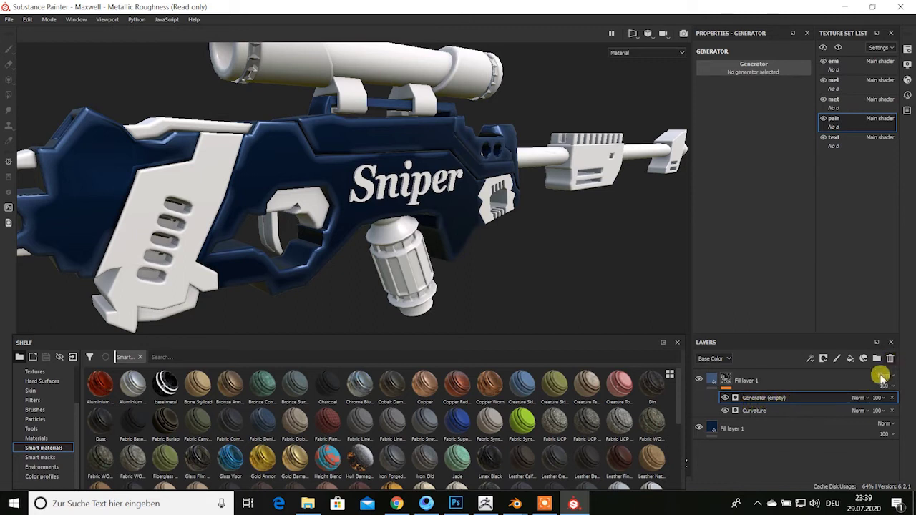
{"action": "left_click", "coordinate": [760, 406]}
{"action": "key", "text": "Delete"}
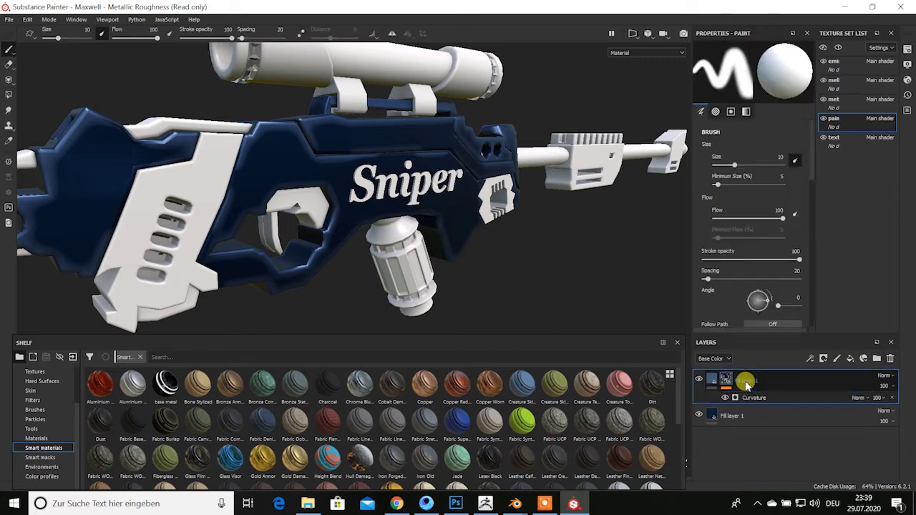
Add a Paint effect to Fill layer 1's mask and zoom in on the Sniper text
{"action": "right_click", "coordinate": [746, 384]}
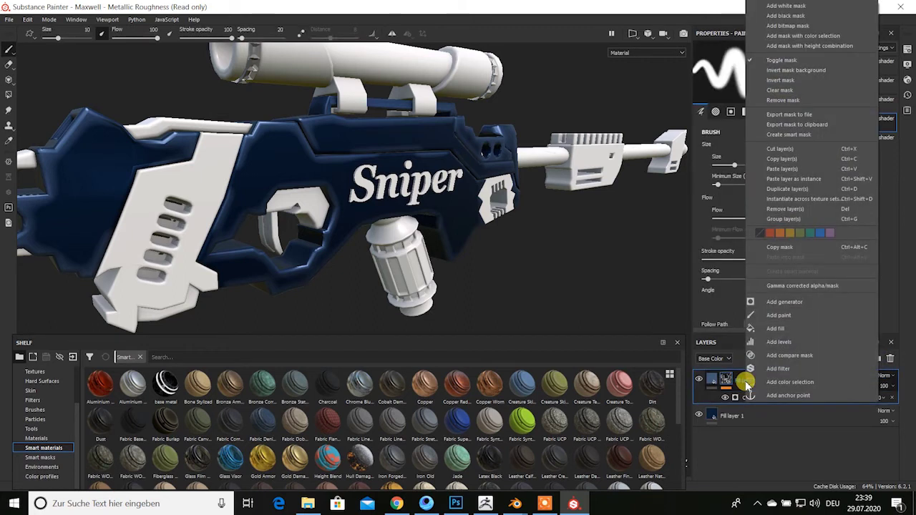
{"action": "left_click", "coordinate": [790, 319]}
{"action": "left_click_drag", "start_coordinate": [577, 246], "coordinate": [467, 243], "text": "alt"}
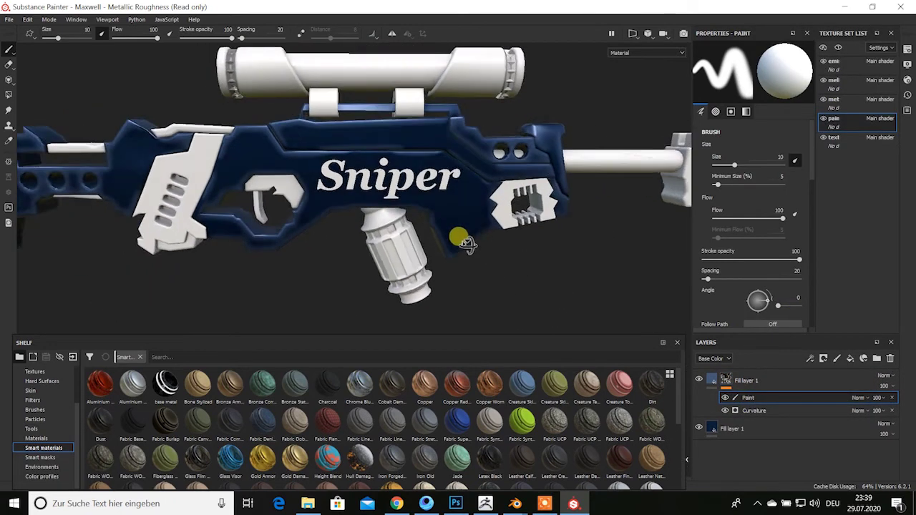
{"action": "scroll", "coordinate": [467, 243], "scroll_direction": "up", "scroll_amount": 1}
{"action": "scroll", "coordinate": [472, 236], "scroll_direction": "up", "scroll_amount": 1}
{"action": "scroll", "coordinate": [487, 228], "scroll_direction": "up", "scroll_amount": 1}
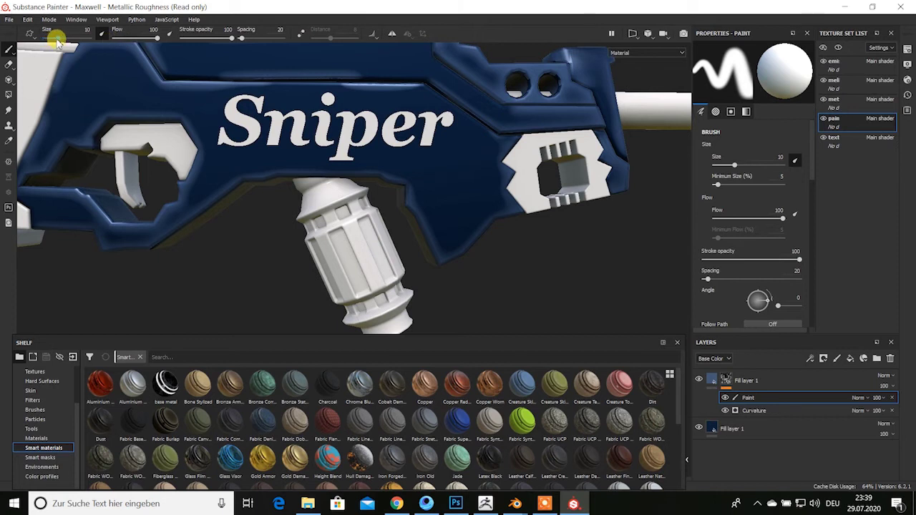
Set the brush size to about 6.38
{"action": "left_click_drag", "start_coordinate": [57, 40], "coordinate": [44, 38]}
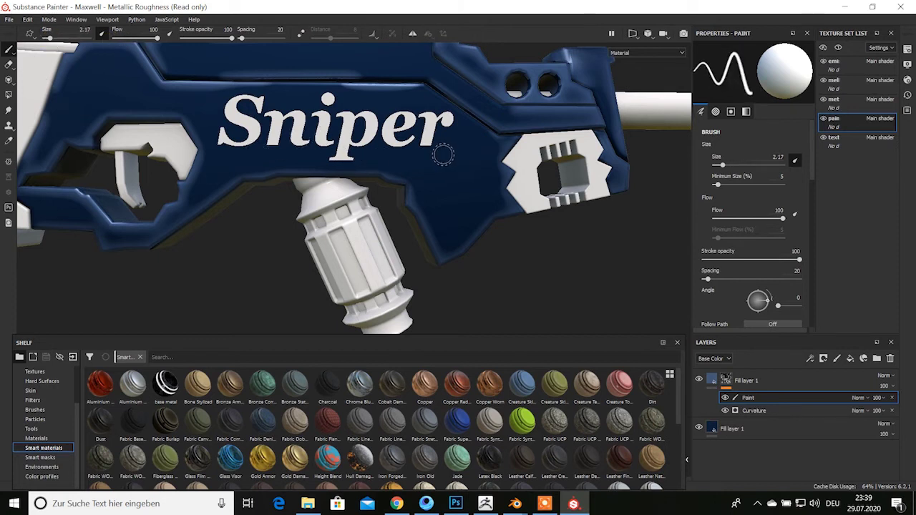
{"action": "right_click", "coordinate": [445, 154]}
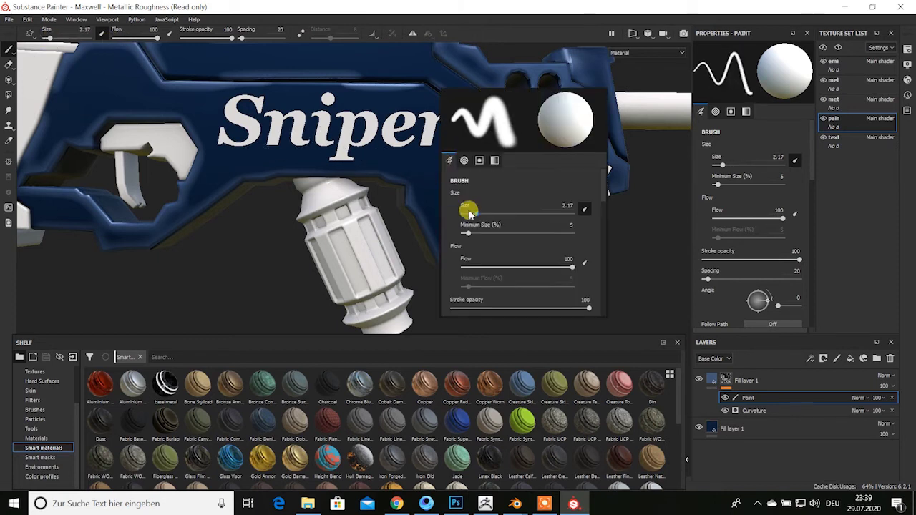
{"action": "left_click_drag", "start_coordinate": [477, 214], "coordinate": [487, 213]}
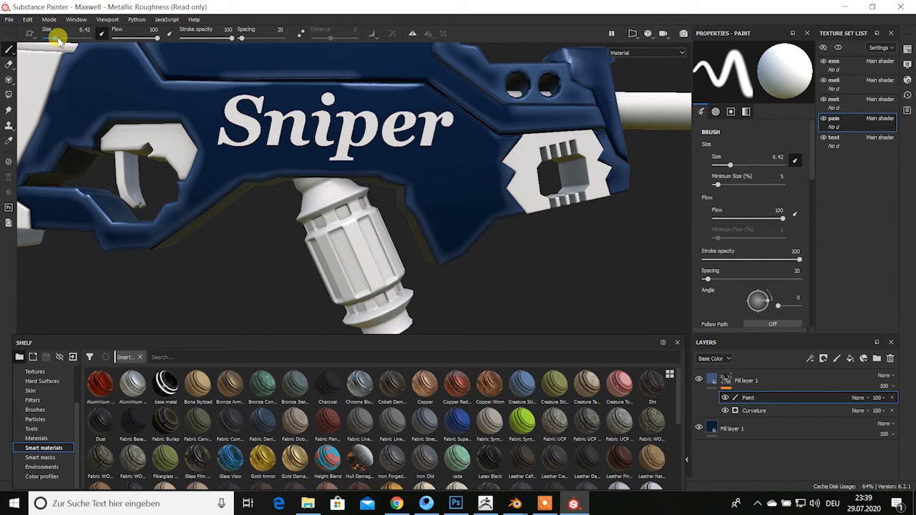
{"action": "left_click_drag", "start_coordinate": [59, 41], "coordinate": [55, 40]}
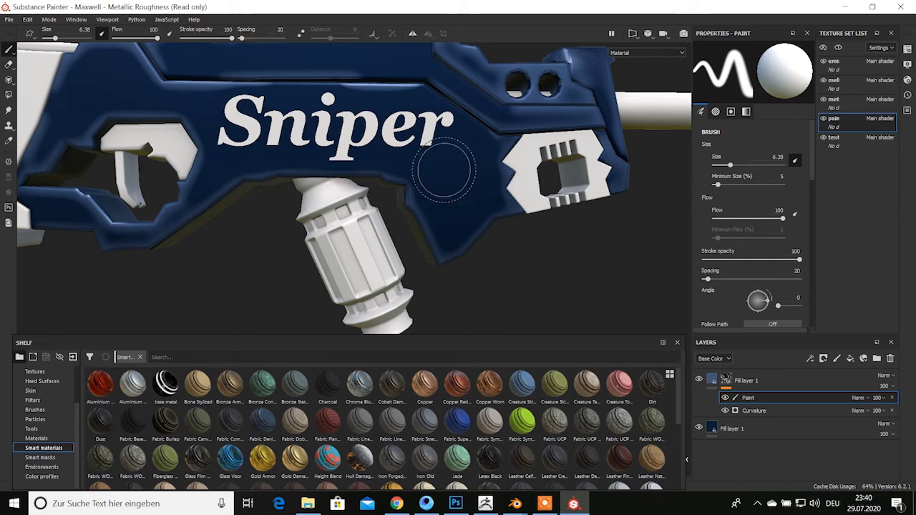
Paint a test stroke across the Sniper area of the mask, then undo it
{"action": "left_click_drag", "start_coordinate": [454, 168], "coordinate": [443, 170], "text": "alt"}
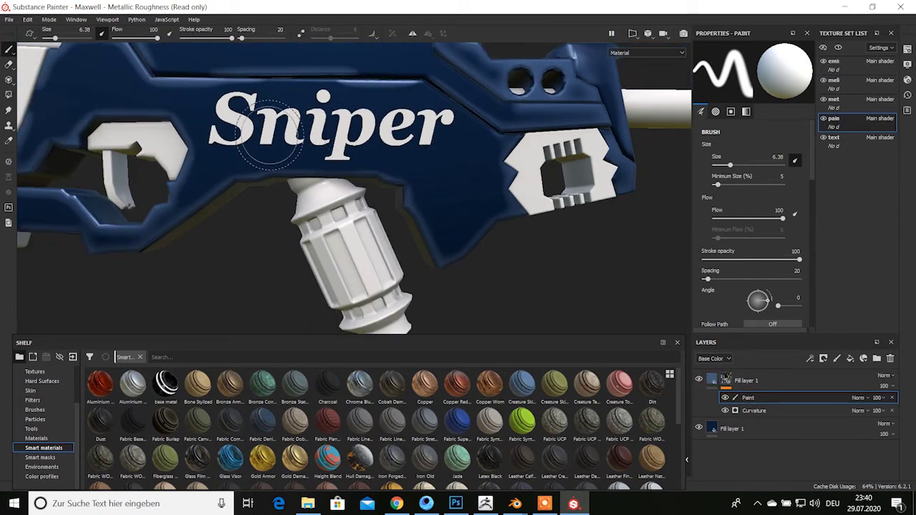
{"action": "left_click_drag", "start_coordinate": [271, 135], "coordinate": [297, 154], "text": "alt"}
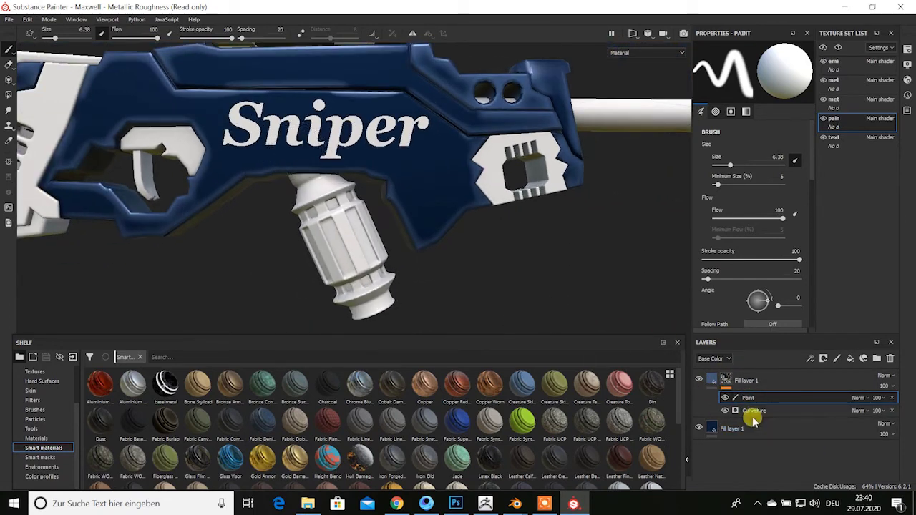
{"action": "left_click_drag", "start_coordinate": [563, 192], "coordinate": [506, 213], "text": "alt"}
{"action": "left_click_drag", "start_coordinate": [405, 196], "coordinate": [386, 157], "text": "alt"}
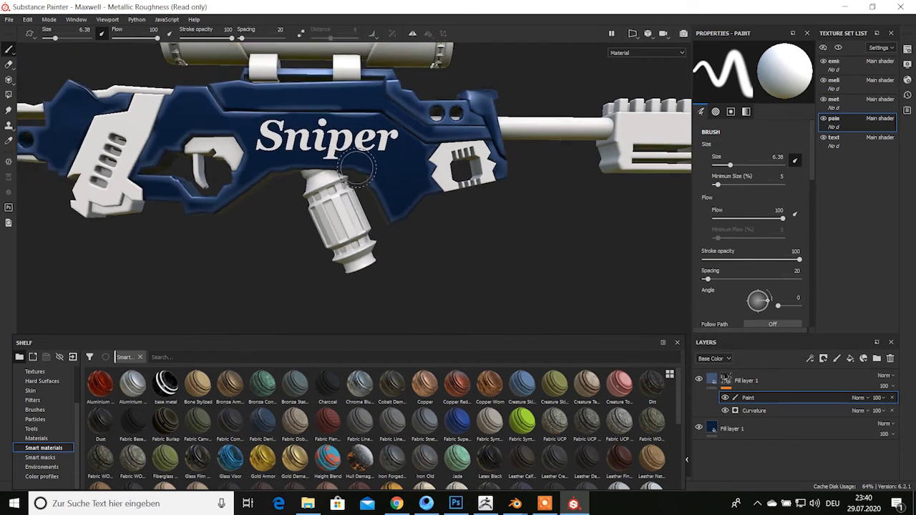
{"action": "mouse_move", "coordinate": [422, 128]}
{"action": "left_mouse_down"}
{"action": "mouse_move", "coordinate": [270, 147]}
{"action": "mouse_move", "coordinate": [336, 122]}
{"action": "left_mouse_up"}
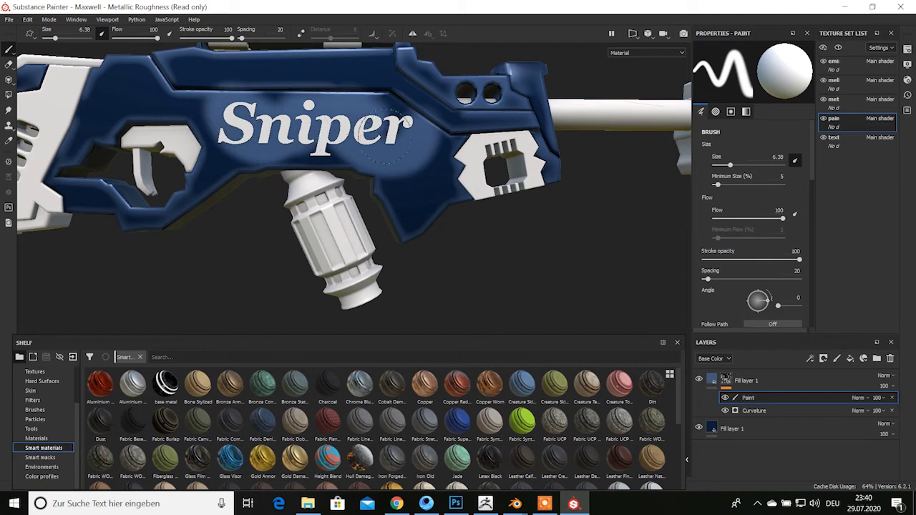
{"action": "key", "text": "ctrl+z"}
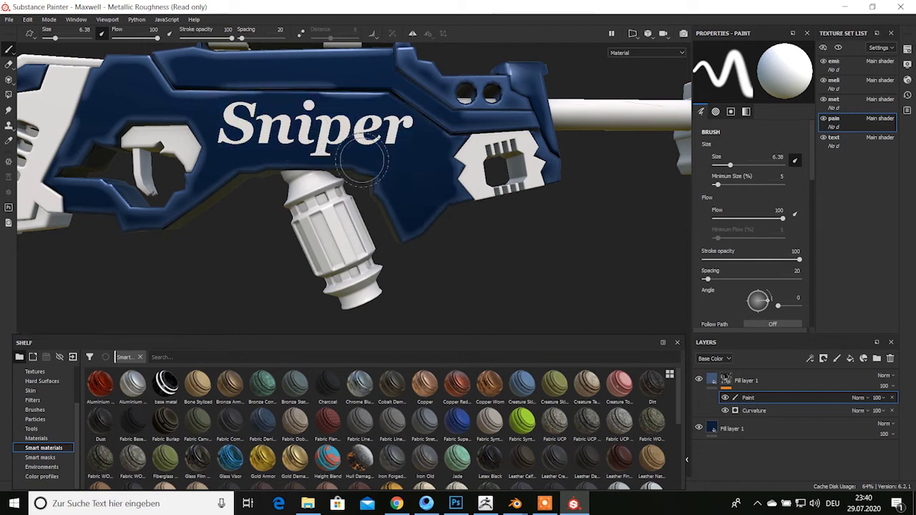
{"action": "scroll", "coordinate": [463, 193], "scroll_direction": "down", "scroll_amount": 1}
{"action": "scroll", "coordinate": [462, 193], "scroll_direction": "up", "scroll_amount": 1}
{"action": "scroll", "coordinate": [462, 194], "scroll_direction": "up", "scroll_amount": 3}
Paint along the blue plate's edge with a brush size of about 2
{"action": "mouse_move", "coordinate": [463, 195]}
{"action": "left_mouse_down", "text": "alt"}
{"action": "mouse_move", "coordinate": [420, 174]}
{"action": "mouse_move", "coordinate": [429, 174]}
{"action": "left_mouse_up", "text": "alt"}
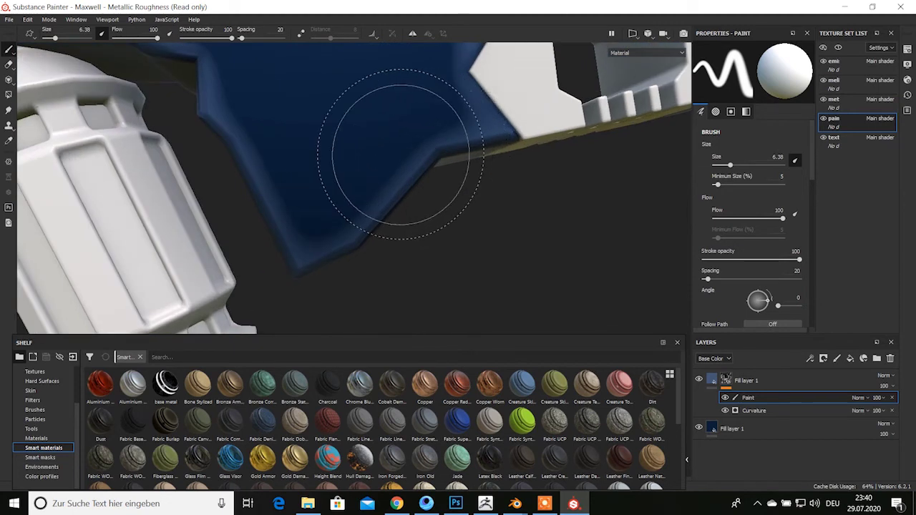
{"action": "right_click", "coordinate": [406, 166]}
{"action": "left_click_drag", "start_coordinate": [453, 224], "coordinate": [434, 214]}
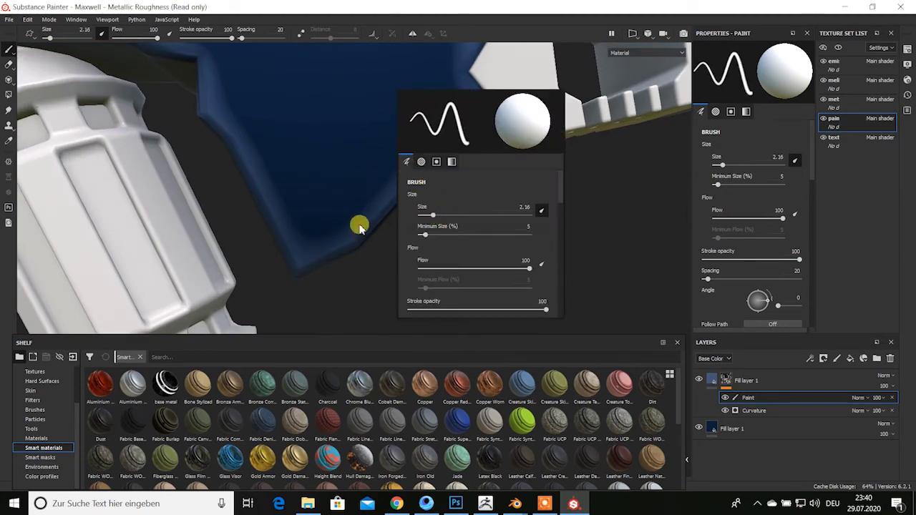
{"action": "mouse_move", "coordinate": [408, 174]}
{"action": "left_mouse_down"}
{"action": "mouse_move", "coordinate": [323, 253]}
{"action": "mouse_move", "coordinate": [280, 218]}
{"action": "mouse_move", "coordinate": [210, 107]}
{"action": "mouse_move", "coordinate": [193, 59]}
{"action": "left_mouse_up"}
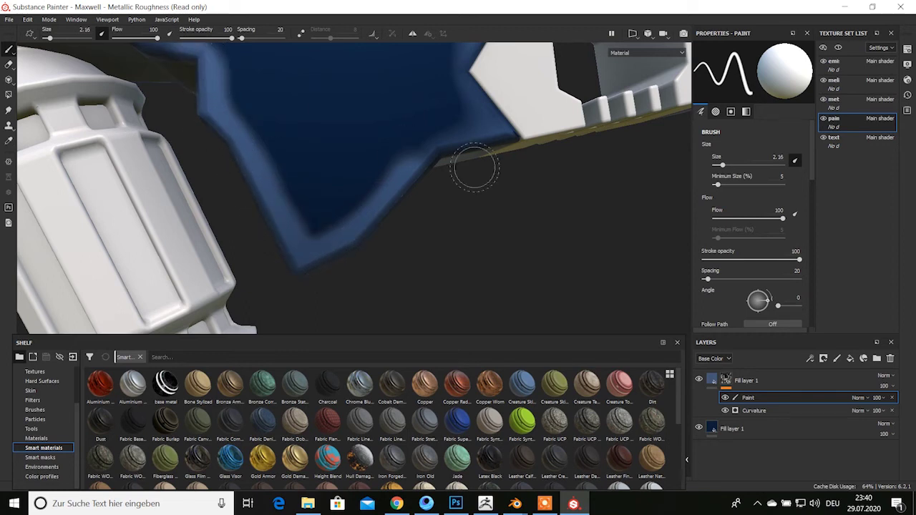
{"action": "mouse_move", "coordinate": [474, 166]}
{"action": "left_mouse_down"}
{"action": "mouse_move", "coordinate": [423, 155]}
{"action": "mouse_move", "coordinate": [501, 121]}
{"action": "mouse_move", "coordinate": [458, 68]}
{"action": "left_mouse_up"}
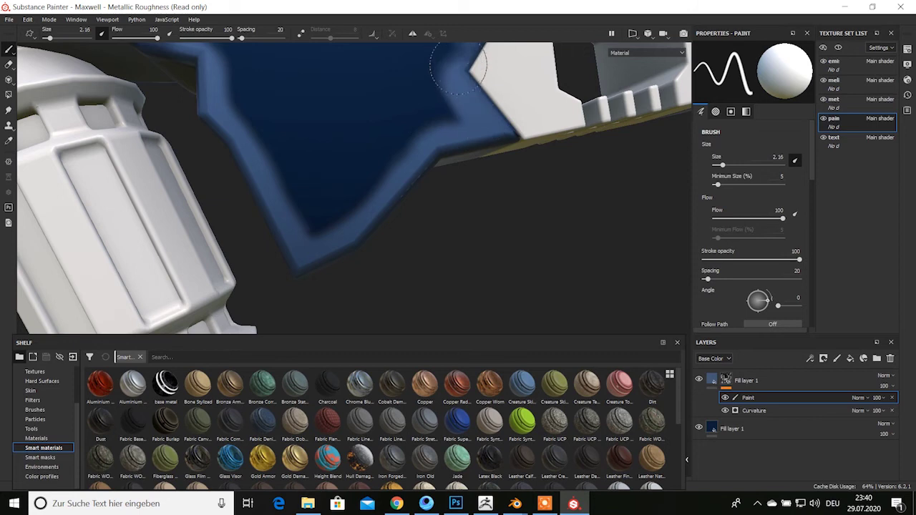
{"action": "scroll", "coordinate": [458, 68], "scroll_direction": "down", "scroll_amount": 5}
Inspect the whole gun, then delete the Paint effect from the mask
{"action": "middle_click_drag", "start_coordinate": [458, 68], "coordinate": [529, 161], "text": "alt"}
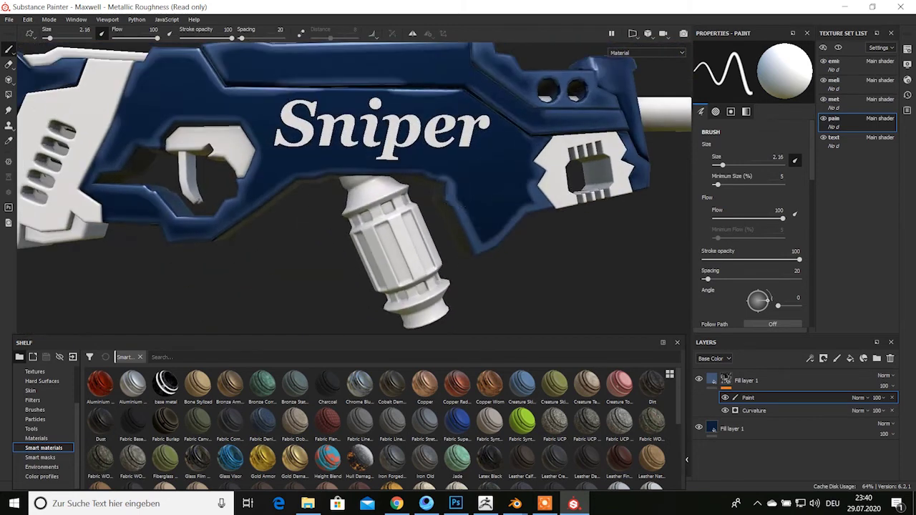
{"action": "mouse_move", "coordinate": [398, 182]}
{"action": "left_mouse_down", "text": "alt"}
{"action": "mouse_move", "coordinate": [384, 191]}
{"action": "mouse_move", "coordinate": [433, 185]}
{"action": "mouse_move", "coordinate": [363, 184]}
{"action": "mouse_move", "coordinate": [404, 197]}
{"action": "left_mouse_up", "text": "alt"}
{"action": "left_click_drag", "start_coordinate": [465, 179], "coordinate": [484, 207], "text": "alt"}
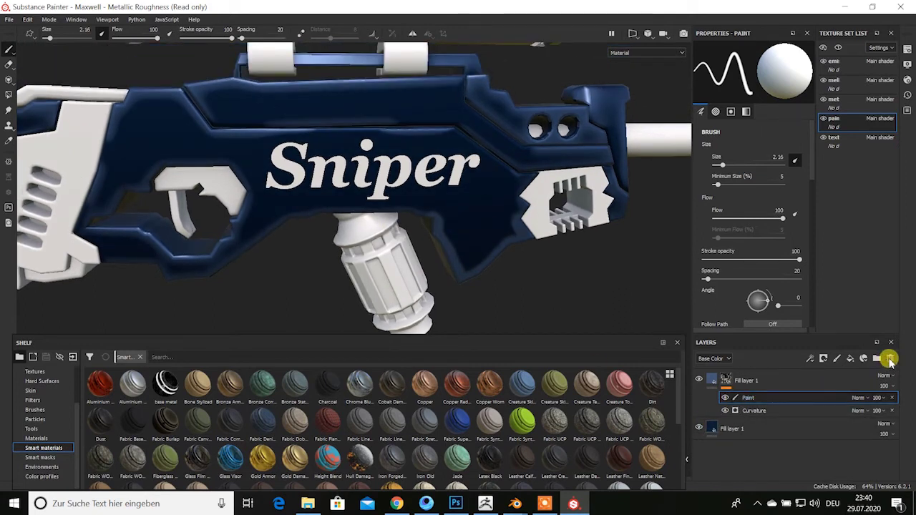
{"action": "left_click", "coordinate": [889, 359]}
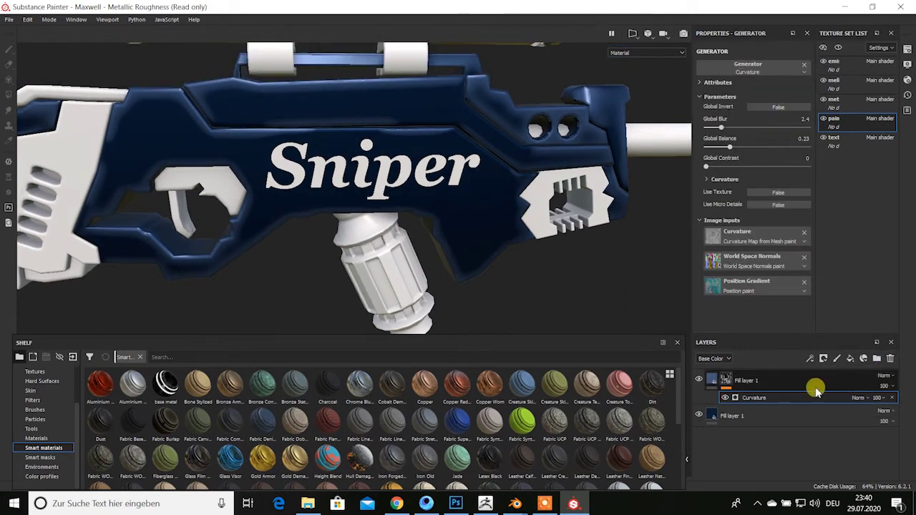
{"action": "right_click", "coordinate": [752, 401]}
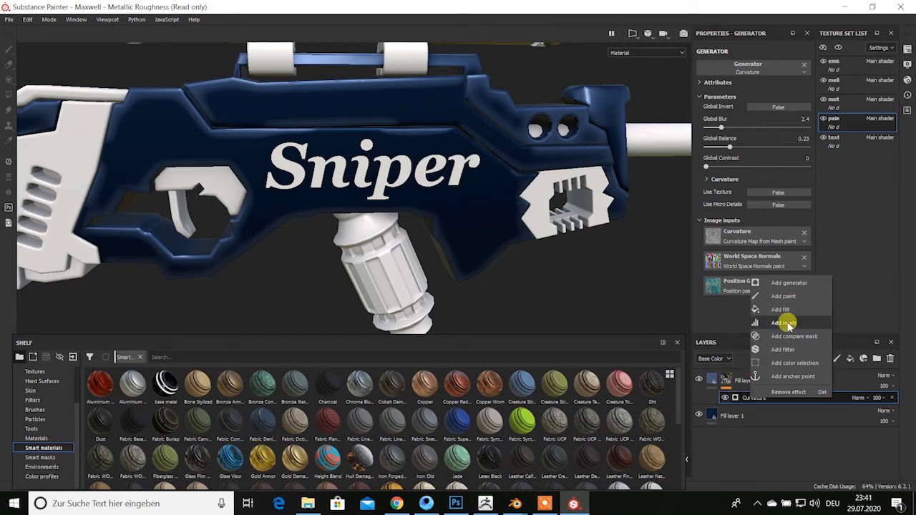
Add a Dirt generator to Fill layer 1's mask and inspect the grunge near the Sniper text
{"action": "left_click", "coordinate": [788, 284]}
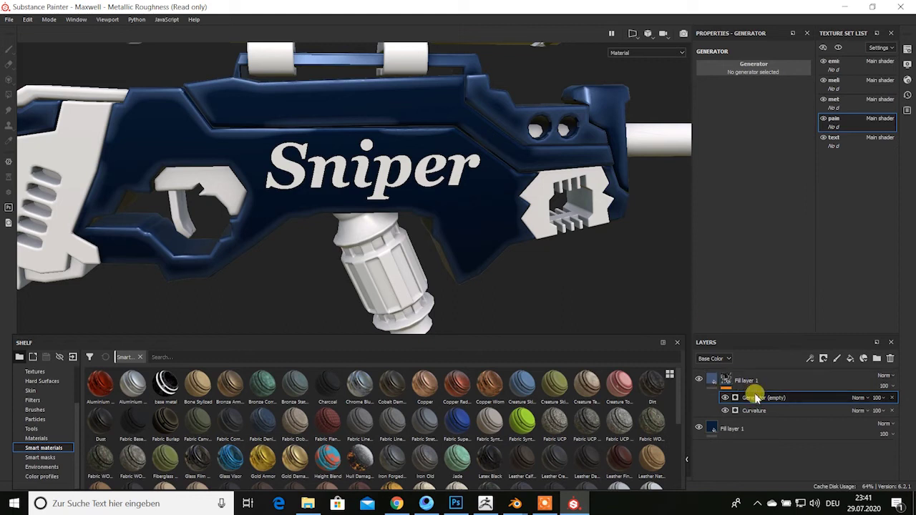
{"action": "left_click", "coordinate": [748, 66]}
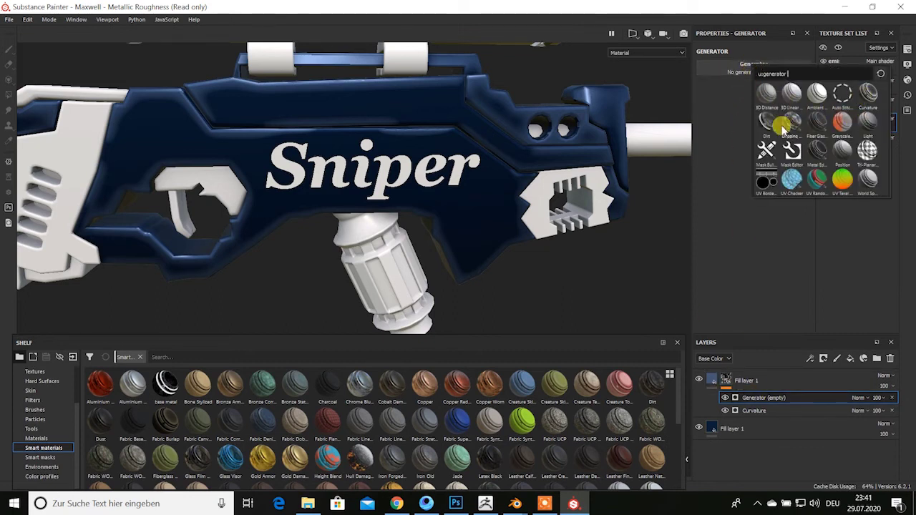
{"action": "left_click_drag", "start_coordinate": [465, 186], "coordinate": [461, 186]}
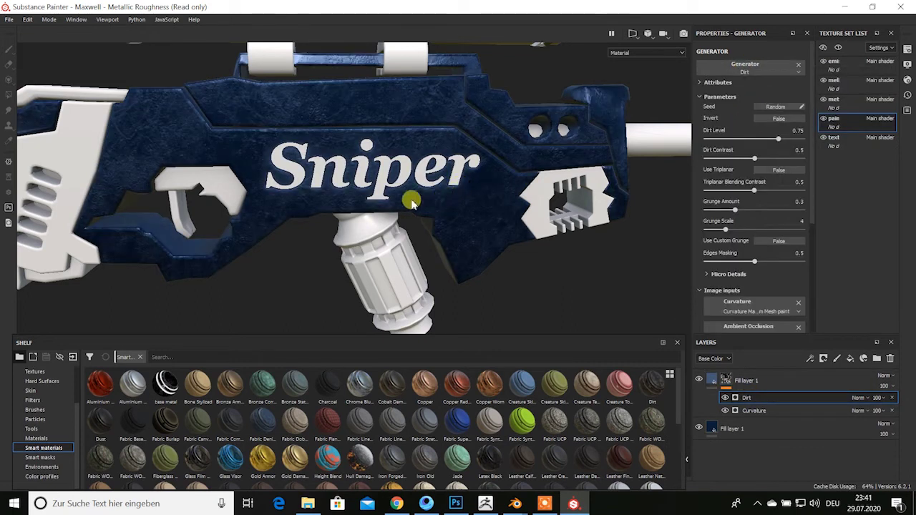
{"action": "mouse_move", "coordinate": [412, 203]}
{"action": "left_mouse_down", "text": "alt"}
{"action": "mouse_move", "coordinate": [459, 169]}
{"action": "mouse_move", "coordinate": [460, 188]}
{"action": "mouse_move", "coordinate": [485, 172]}
{"action": "mouse_move", "coordinate": [268, 148]}
{"action": "mouse_move", "coordinate": [356, 107]}
{"action": "mouse_move", "coordinate": [460, 200]}
{"action": "mouse_move", "coordinate": [327, 184]}
{"action": "mouse_move", "coordinate": [280, 205]}
{"action": "mouse_move", "coordinate": [429, 208]}
{"action": "mouse_move", "coordinate": [545, 229]}
{"action": "left_mouse_up", "text": "alt"}
{"action": "scroll", "coordinate": [462, 199], "scroll_direction": "down", "scroll_amount": 3}
{"action": "scroll", "coordinate": [473, 211], "scroll_direction": "up", "scroll_amount": 6}
{"action": "scroll", "coordinate": [439, 189], "scroll_direction": "down", "scroll_amount": 4}
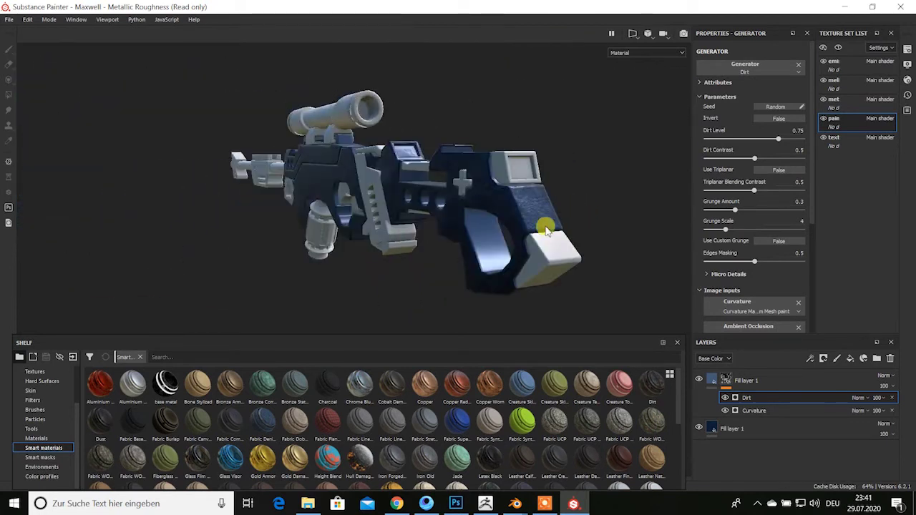
{"action": "mouse_move", "coordinate": [371, 256]}
{"action": "left_mouse_down", "text": "alt"}
{"action": "mouse_move", "coordinate": [519, 239]}
{"action": "mouse_move", "coordinate": [266, 258]}
{"action": "mouse_move", "coordinate": [211, 239]}
{"action": "left_mouse_up", "text": "alt"}
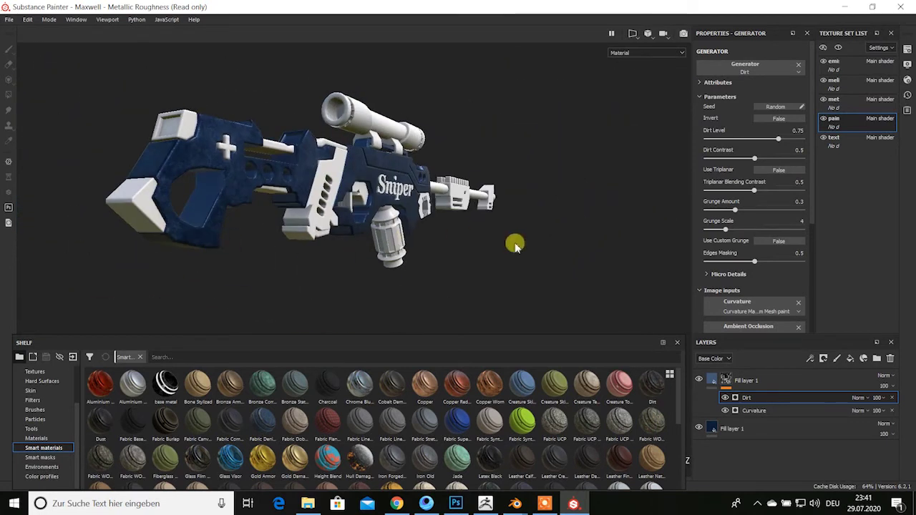
{"action": "mouse_move", "coordinate": [444, 250]}
{"action": "left_mouse_down", "text": "alt"}
{"action": "mouse_move", "coordinate": [317, 198]}
{"action": "mouse_move", "coordinate": [378, 231]}
{"action": "mouse_move", "coordinate": [327, 229]}
{"action": "mouse_move", "coordinate": [389, 265]}
{"action": "mouse_move", "coordinate": [445, 236]}
{"action": "mouse_move", "coordinate": [332, 228]}
{"action": "mouse_move", "coordinate": [433, 248]}
{"action": "mouse_move", "coordinate": [360, 178]}
{"action": "mouse_move", "coordinate": [435, 258]}
{"action": "mouse_move", "coordinate": [308, 239]}
{"action": "mouse_move", "coordinate": [435, 239]}
{"action": "mouse_move", "coordinate": [387, 263]}
{"action": "mouse_move", "coordinate": [466, 243]}
{"action": "mouse_move", "coordinate": [374, 342]}
{"action": "left_mouse_up", "text": "alt"}
{"action": "scroll", "coordinate": [378, 243], "scroll_direction": "up", "scroll_amount": 3}
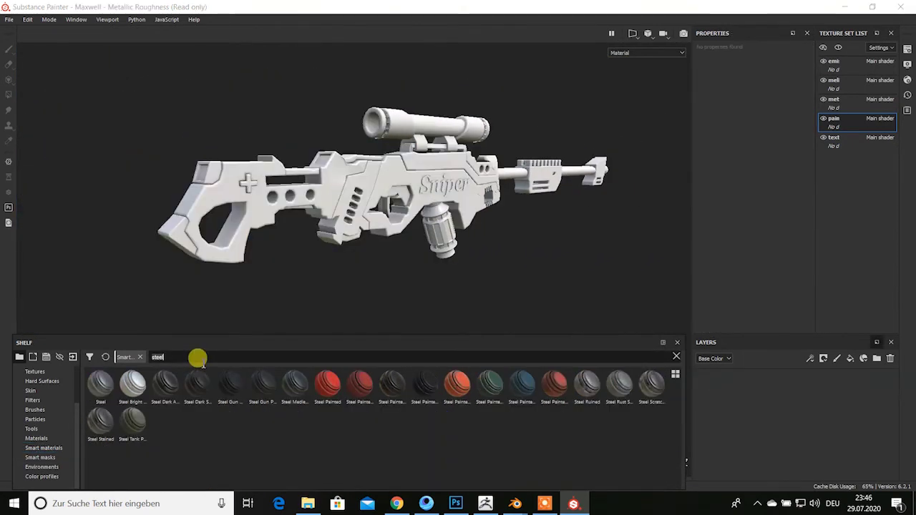
Clear the shelf search and apply the Gold Damaged smart material to the rifle
{"action": "key", "text": "BackSpace"}
{"action": "mouse_move", "coordinate": [301, 267]}
{"action": "left_mouse_down", "text": "alt"}
{"action": "mouse_move", "coordinate": [362, 247]}
{"action": "mouse_move", "coordinate": [344, 248]}
{"action": "mouse_move", "coordinate": [389, 265]}
{"action": "mouse_move", "coordinate": [505, 276]}
{"action": "mouse_move", "coordinate": [437, 272]}
{"action": "mouse_move", "coordinate": [405, 293]}
{"action": "mouse_move", "coordinate": [406, 281]}
{"action": "mouse_move", "coordinate": [409, 293]}
{"action": "mouse_move", "coordinate": [332, 287]}
{"action": "mouse_move", "coordinate": [408, 296]}
{"action": "mouse_move", "coordinate": [319, 291]}
{"action": "mouse_move", "coordinate": [338, 297]}
{"action": "mouse_move", "coordinate": [317, 276]}
{"action": "mouse_move", "coordinate": [368, 292]}
{"action": "mouse_move", "coordinate": [319, 272]}
{"action": "mouse_move", "coordinate": [349, 284]}
{"action": "mouse_move", "coordinate": [343, 262]}
{"action": "mouse_move", "coordinate": [317, 262]}
{"action": "mouse_move", "coordinate": [325, 283]}
{"action": "left_mouse_up", "text": "alt"}
{"action": "scroll", "coordinate": [311, 429], "scroll_direction": "down", "scroll_amount": 1}
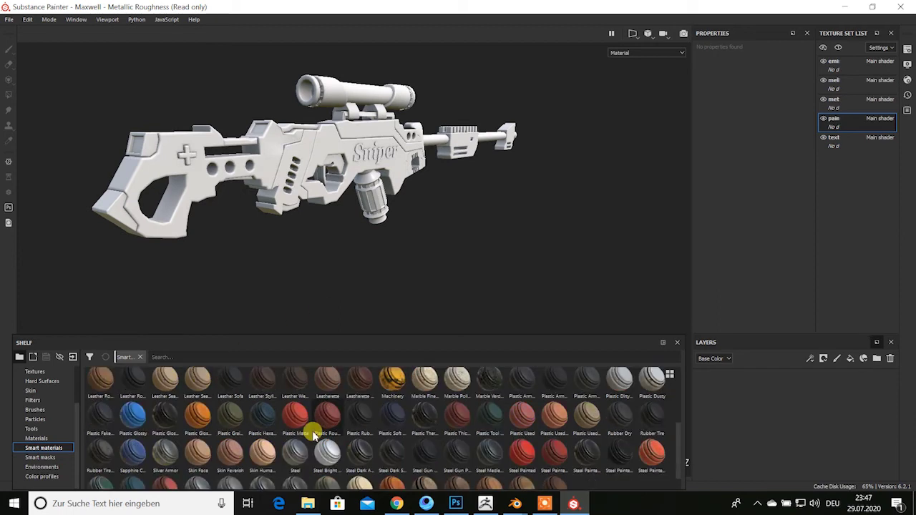
{"action": "scroll", "coordinate": [311, 430], "scroll_direction": "up", "scroll_amount": 1}
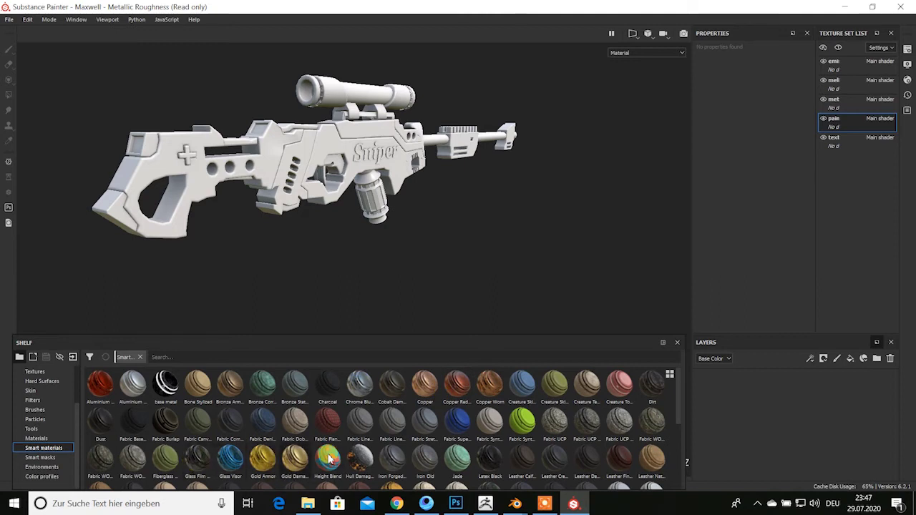
{"action": "scroll", "coordinate": [353, 438], "scroll_direction": "down", "scroll_amount": 1}
{"action": "scroll", "coordinate": [350, 443], "scroll_direction": "up", "scroll_amount": 1}
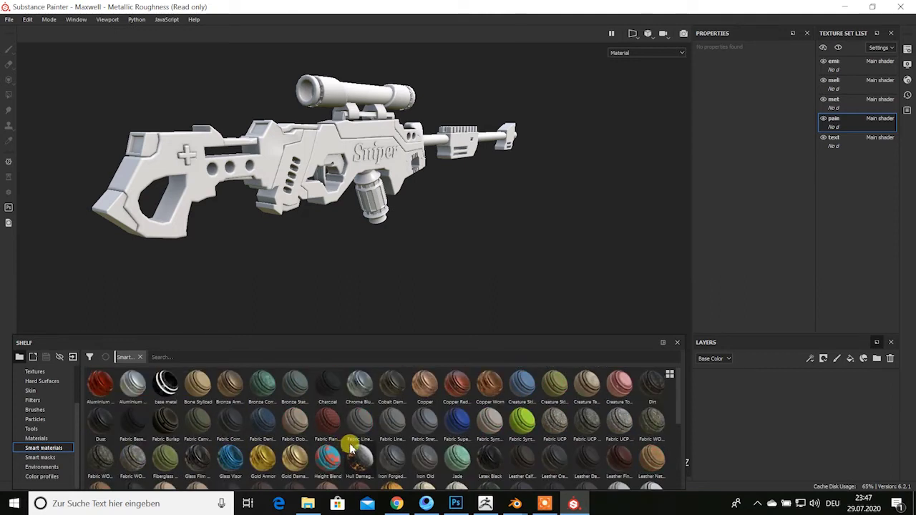
{"action": "left_click_drag", "start_coordinate": [294, 458], "coordinate": [765, 408]}
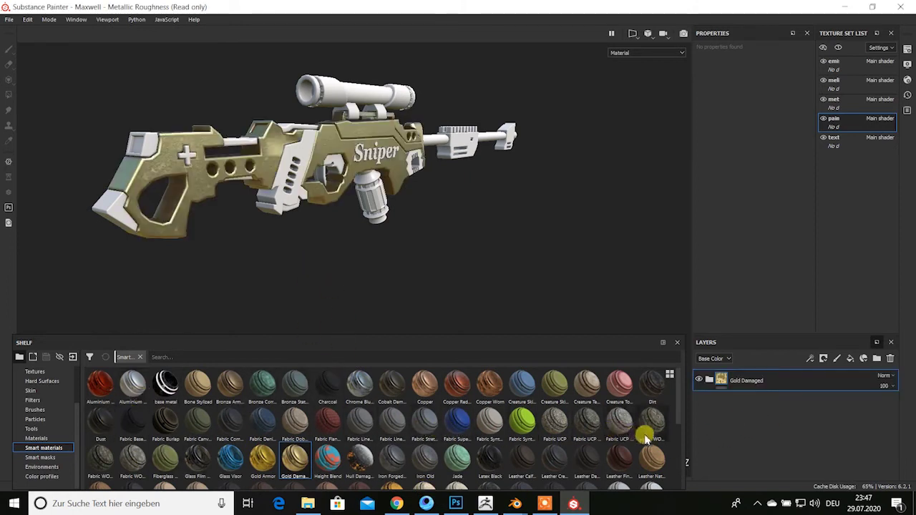
Search the shelf for steel and layer Steel Ruined above Gold Damaged
{"action": "left_click", "coordinate": [364, 357]}
{"action": "type", "text": "d"}
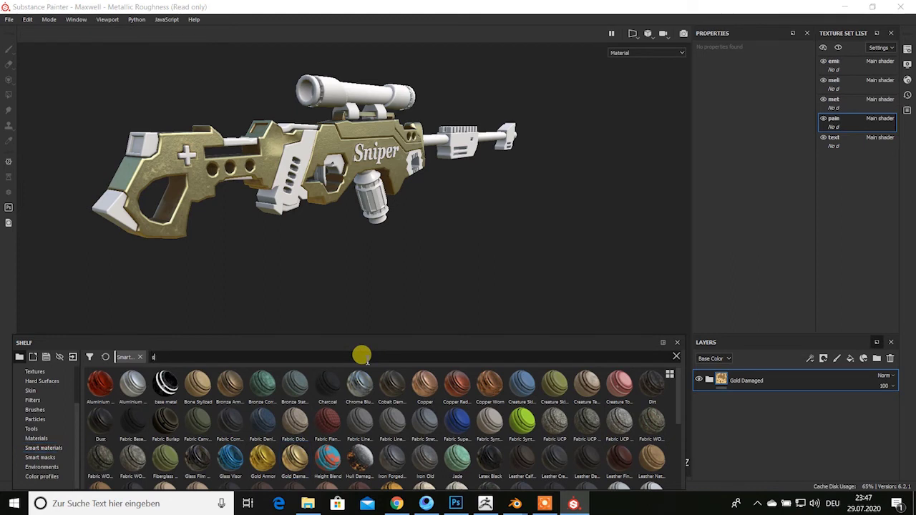
{"action": "type", "text": "eel"}
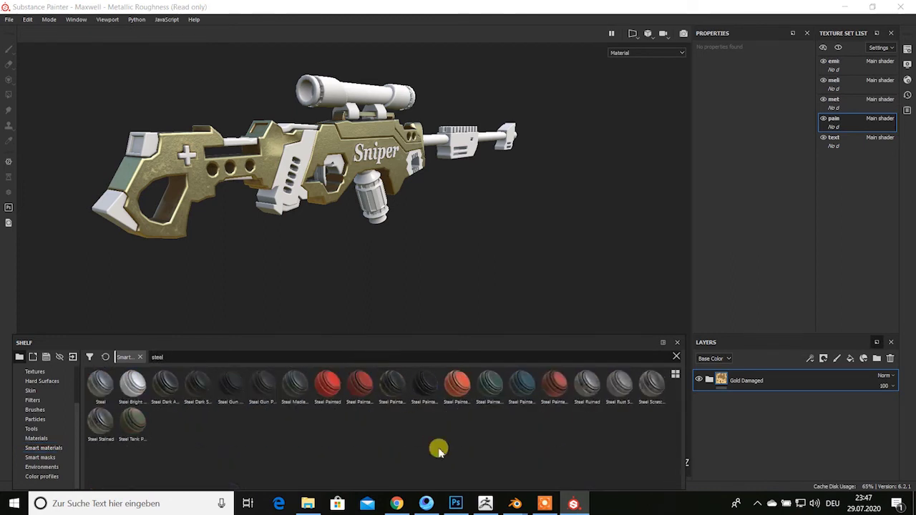
{"action": "left_click_drag", "start_coordinate": [585, 394], "coordinate": [744, 376]}
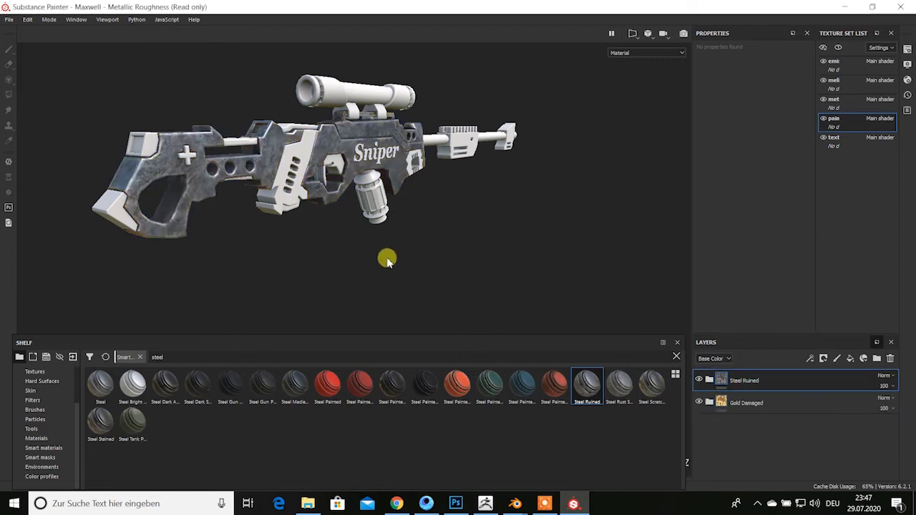
{"action": "mouse_move", "coordinate": [390, 249]}
{"action": "left_mouse_down", "text": "alt"}
{"action": "mouse_move", "coordinate": [375, 251]}
{"action": "mouse_move", "coordinate": [381, 265]}
{"action": "left_mouse_up", "text": "alt"}
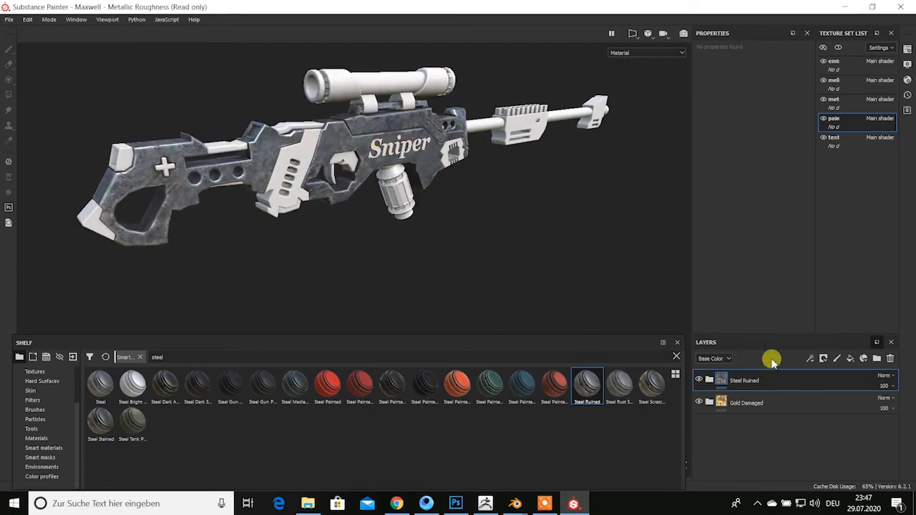
Give Steel Ruined a black mask with a generator, trying then removing a Mask Editor generator
{"action": "right_click", "coordinate": [737, 382]}
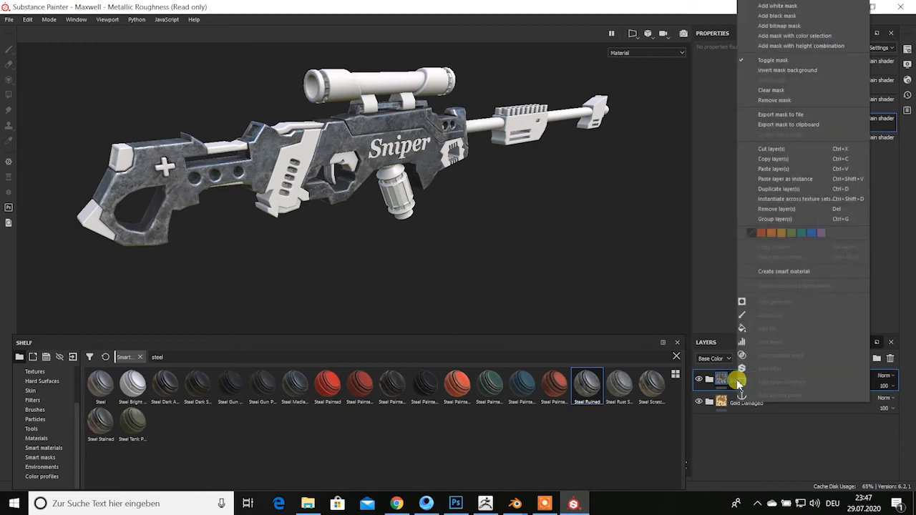
{"action": "left_click", "coordinate": [776, 16]}
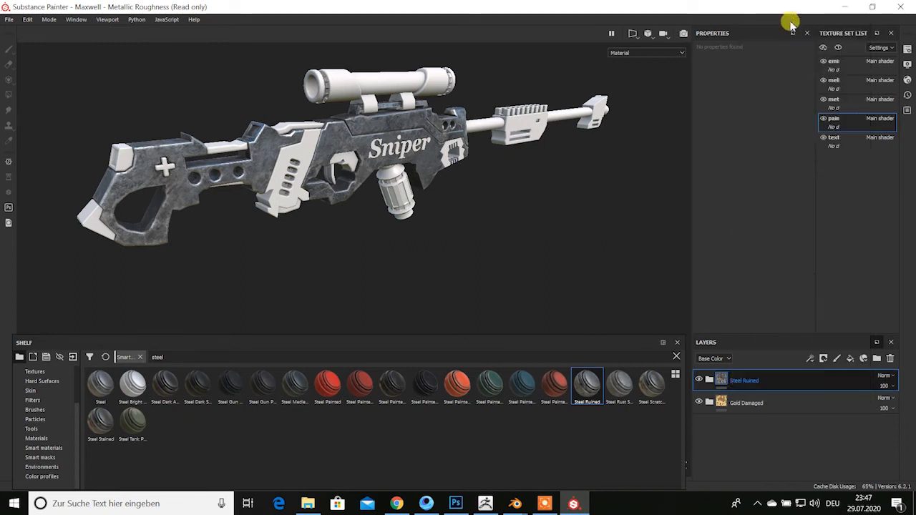
{"action": "right_click", "coordinate": [744, 382]}
{"action": "left_click", "coordinate": [790, 308]}
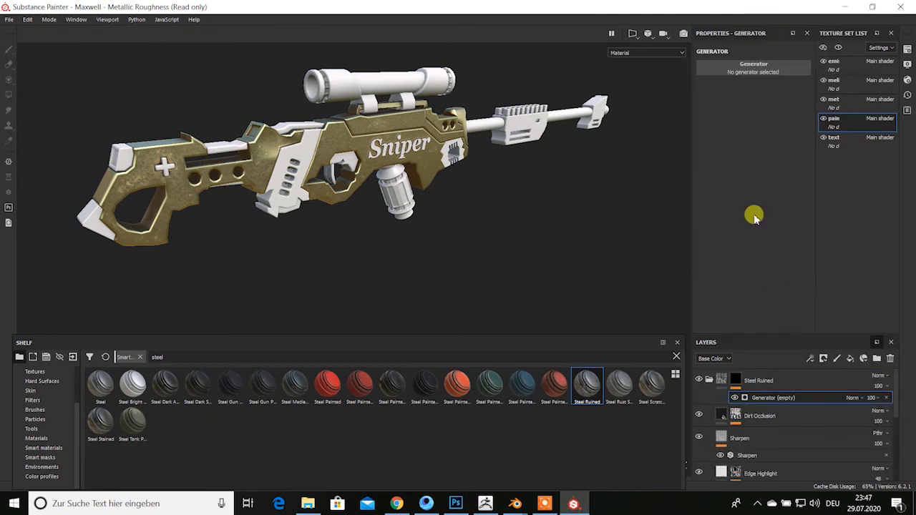
{"action": "left_click", "coordinate": [753, 69]}
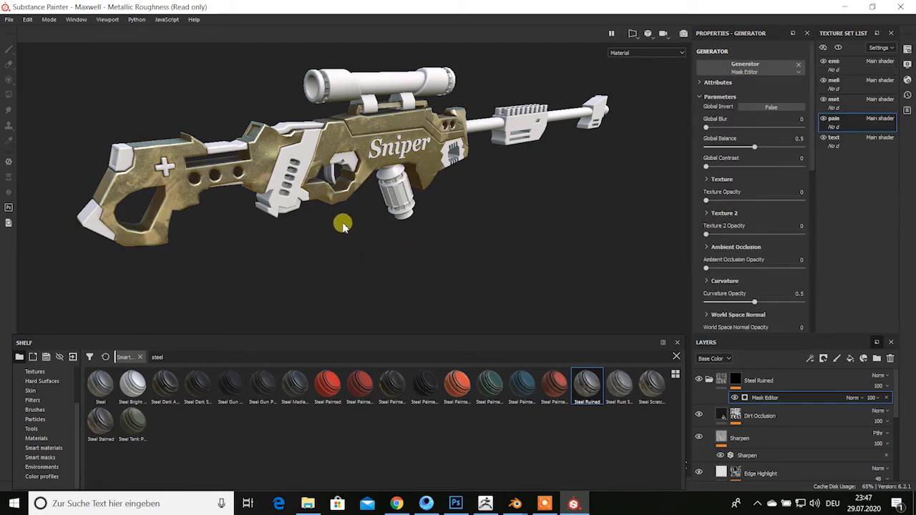
{"action": "mouse_move", "coordinate": [367, 213]}
{"action": "left_mouse_down", "text": "alt"}
{"action": "mouse_move", "coordinate": [416, 229]}
{"action": "mouse_move", "coordinate": [383, 184]}
{"action": "left_mouse_up", "text": "alt"}
{"action": "scroll", "coordinate": [411, 235], "scroll_direction": "up", "scroll_amount": 2}
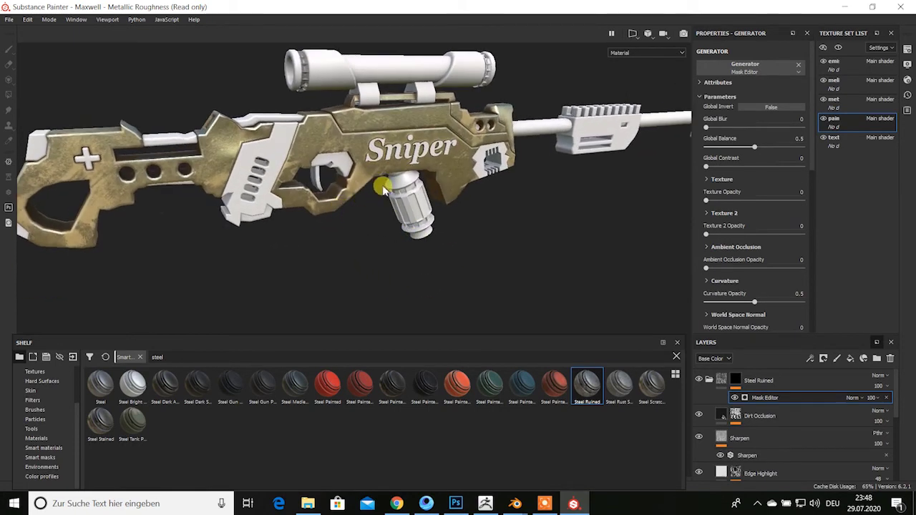
{"action": "scroll", "coordinate": [384, 188], "scroll_direction": "up", "scroll_amount": 1}
{"action": "scroll", "coordinate": [437, 240], "scroll_direction": "up", "scroll_amount": 2}
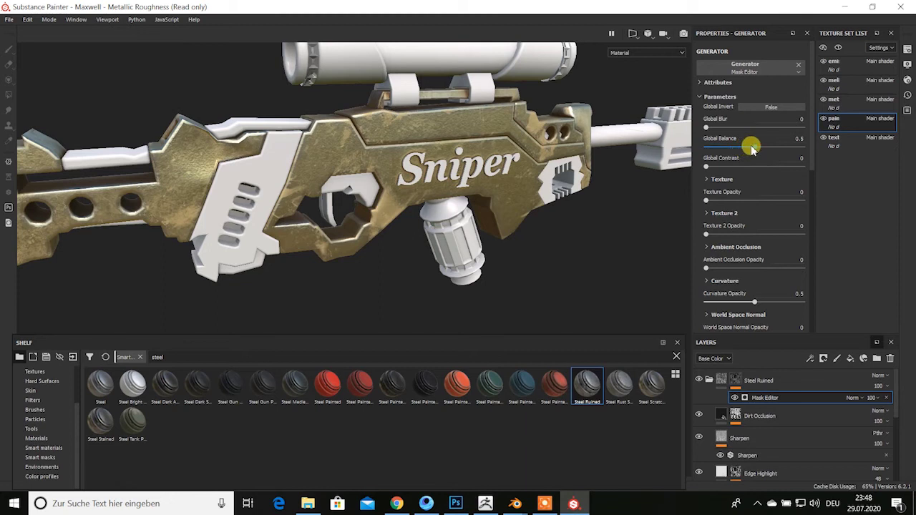
{"action": "left_click_drag", "start_coordinate": [764, 149], "coordinate": [732, 148]}
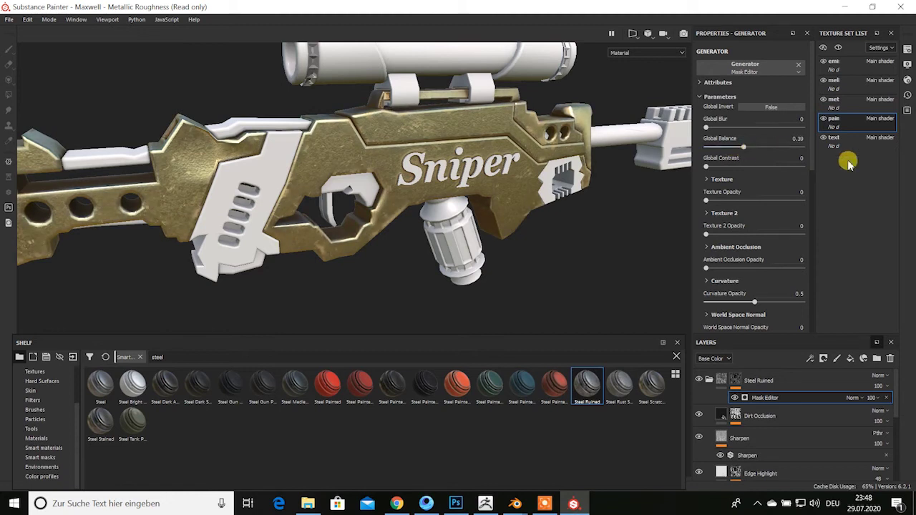
{"action": "left_click", "coordinate": [797, 64]}
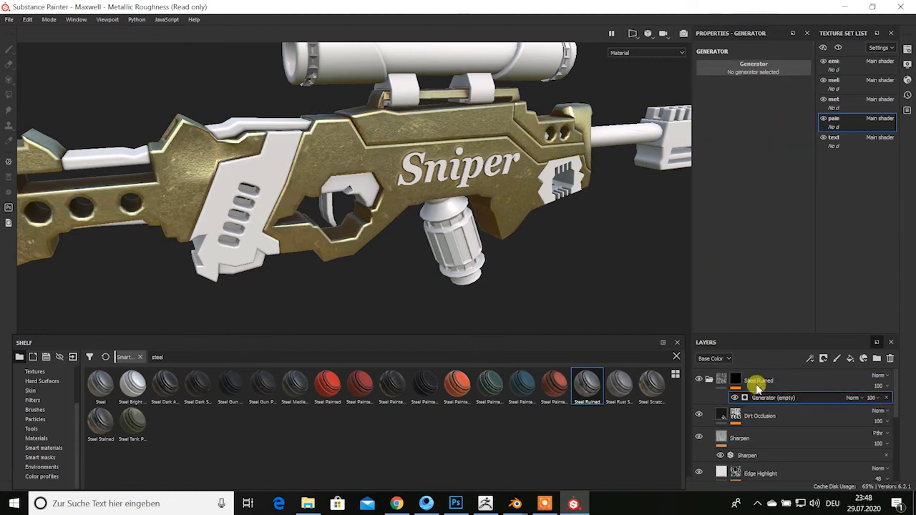
Choose a Curvature generator for the Steel Ruined mask and inspect the scope area
{"action": "left_click", "coordinate": [753, 66]}
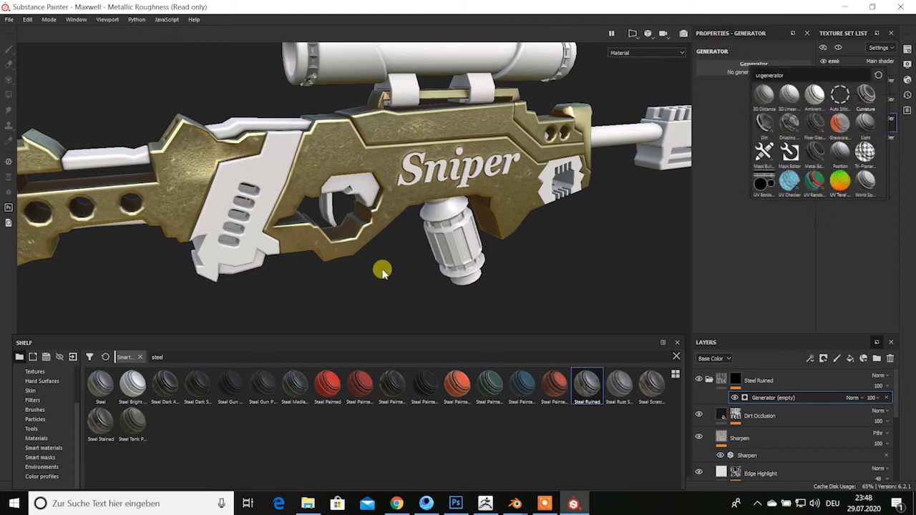
{"action": "left_click_drag", "start_coordinate": [425, 247], "coordinate": [420, 259], "text": "alt"}
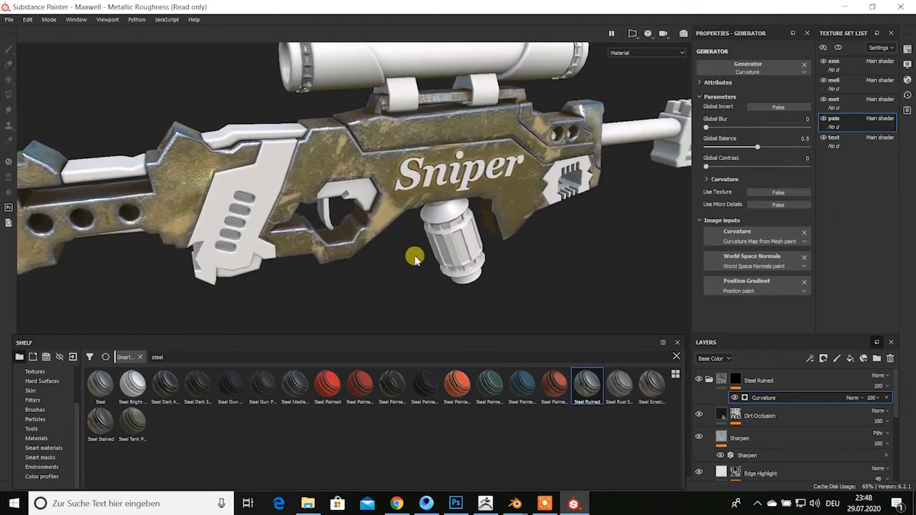
{"action": "mouse_move", "coordinate": [428, 209]}
{"action": "left_mouse_down", "text": "alt"}
{"action": "mouse_move", "coordinate": [501, 211]}
{"action": "mouse_move", "coordinate": [384, 222]}
{"action": "mouse_move", "coordinate": [434, 225]}
{"action": "mouse_move", "coordinate": [373, 193]}
{"action": "mouse_move", "coordinate": [436, 221]}
{"action": "mouse_move", "coordinate": [301, 264]}
{"action": "mouse_move", "coordinate": [379, 264]}
{"action": "mouse_move", "coordinate": [385, 318]}
{"action": "mouse_move", "coordinate": [276, 262]}
{"action": "mouse_move", "coordinate": [500, 274]}
{"action": "mouse_move", "coordinate": [466, 293]}
{"action": "mouse_move", "coordinate": [434, 227]}
{"action": "mouse_move", "coordinate": [458, 207]}
{"action": "mouse_move", "coordinate": [486, 231]}
{"action": "mouse_move", "coordinate": [491, 251]}
{"action": "mouse_move", "coordinate": [352, 258]}
{"action": "mouse_move", "coordinate": [446, 255]}
{"action": "mouse_move", "coordinate": [342, 233]}
{"action": "mouse_move", "coordinate": [442, 242]}
{"action": "left_mouse_up", "text": "alt"}
{"action": "scroll", "coordinate": [379, 264], "scroll_direction": "up", "scroll_amount": 2}
{"action": "scroll", "coordinate": [379, 265], "scroll_direction": "up", "scroll_amount": 2}
{"action": "scroll", "coordinate": [379, 265], "scroll_direction": "down", "scroll_amount": 2}
{"action": "scroll", "coordinate": [465, 293], "scroll_direction": "down", "scroll_amount": 3}
{"action": "scroll", "coordinate": [352, 257], "scroll_direction": "up", "scroll_amount": 2}
{"action": "scroll", "coordinate": [483, 245], "scroll_direction": "up", "scroll_amount": 1}
{"action": "scroll", "coordinate": [341, 233], "scroll_direction": "up", "scroll_amount": 1}
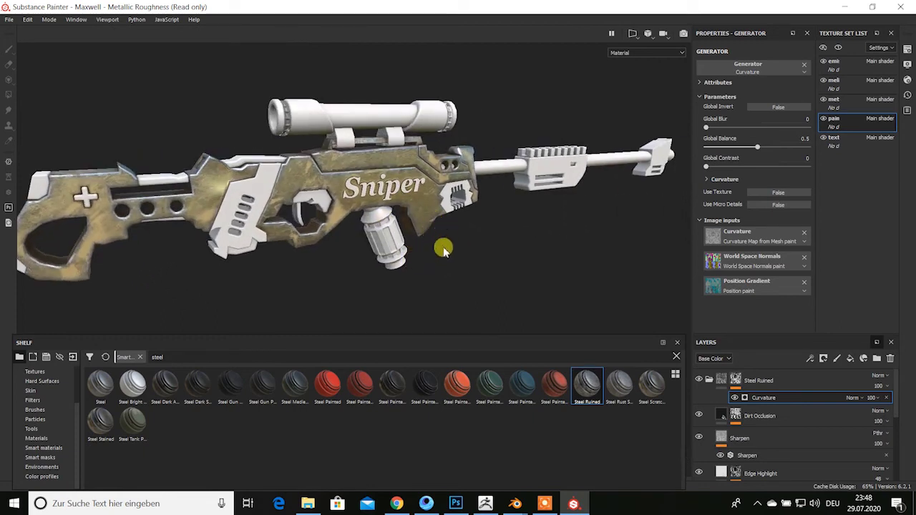
Collapse the Steel Ruined folder and delete the Gold Damaged layer
{"action": "left_click", "coordinate": [708, 380]}
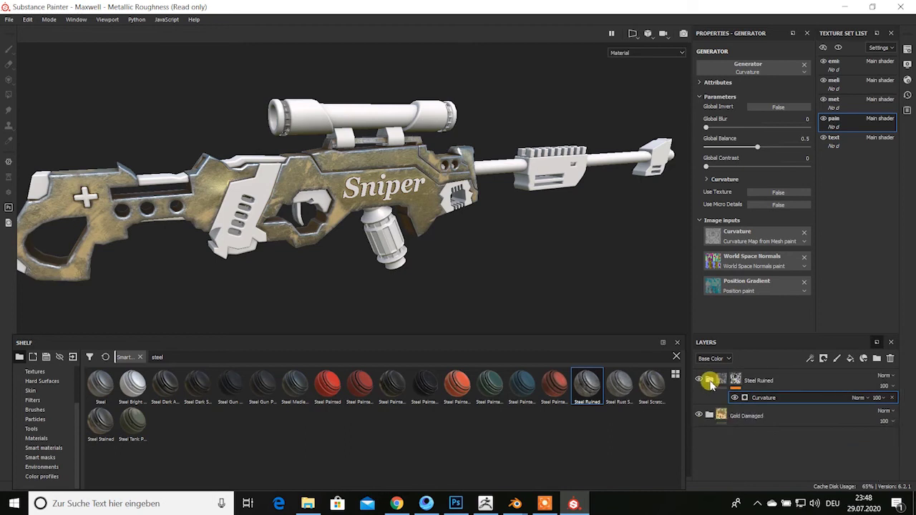
{"action": "left_click", "coordinate": [757, 416]}
{"action": "left_click", "coordinate": [891, 359]}
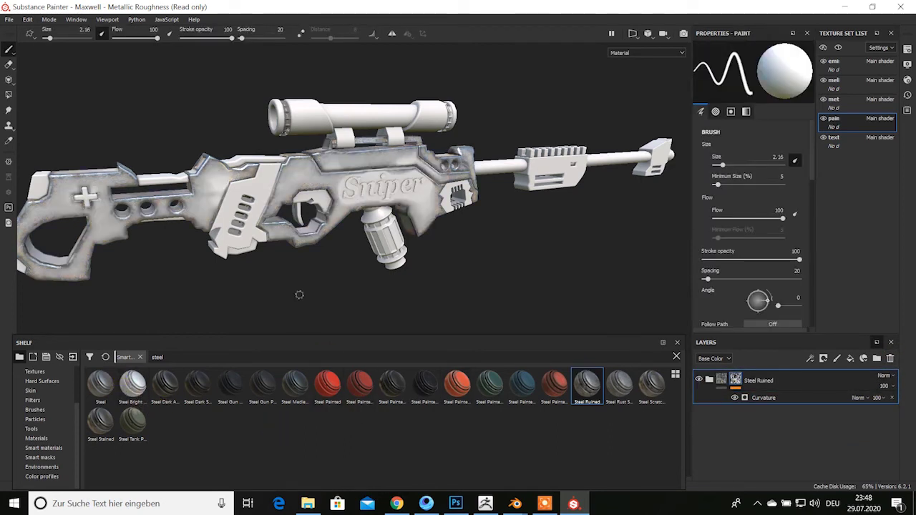
{"action": "left_click_drag", "start_coordinate": [299, 295], "coordinate": [369, 267], "text": "alt"}
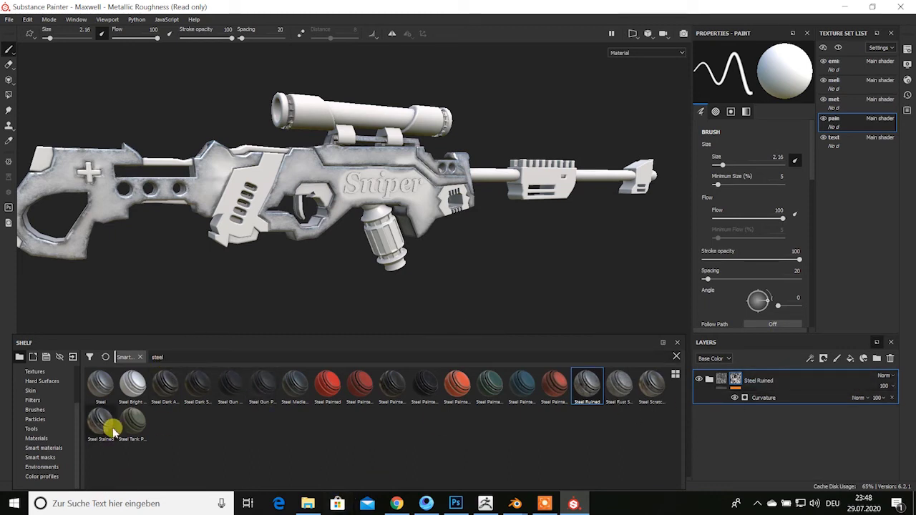
Clear the shelf search, browse smart materials, then search for 'steel' again
{"action": "double_click", "coordinate": [173, 357]}
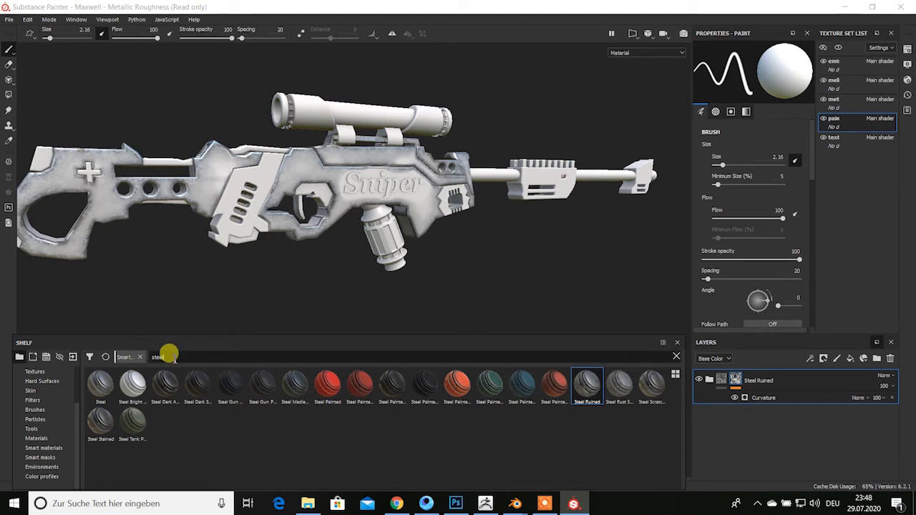
{"action": "key", "text": "BackSpace"}
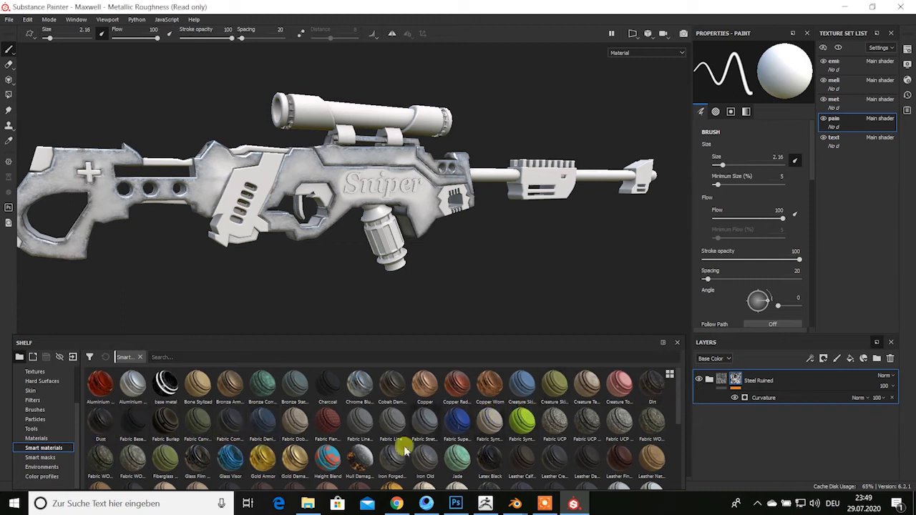
{"action": "scroll", "coordinate": [405, 450], "scroll_direction": "down", "scroll_amount": 5}
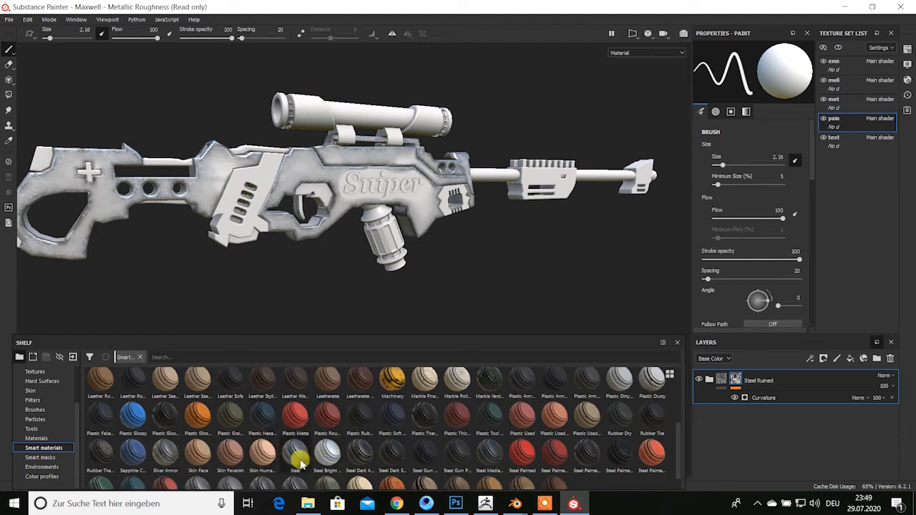
{"action": "scroll", "coordinate": [529, 436], "scroll_direction": "up", "scroll_amount": 5}
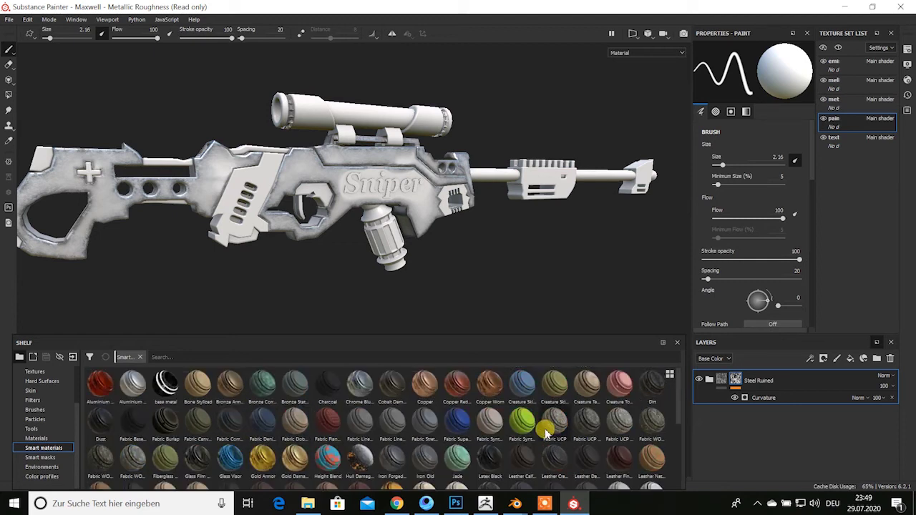
{"action": "scroll", "coordinate": [385, 462], "scroll_direction": "down", "scroll_amount": 3}
{"action": "scroll", "coordinate": [376, 458], "scroll_direction": "up", "scroll_amount": 3}
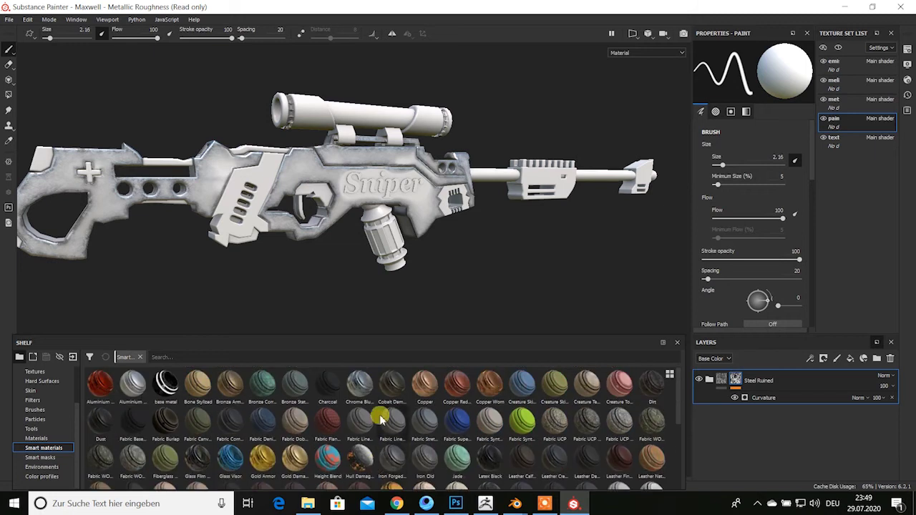
{"action": "left_click", "coordinate": [290, 356]}
{"action": "type", "text": "steel"}
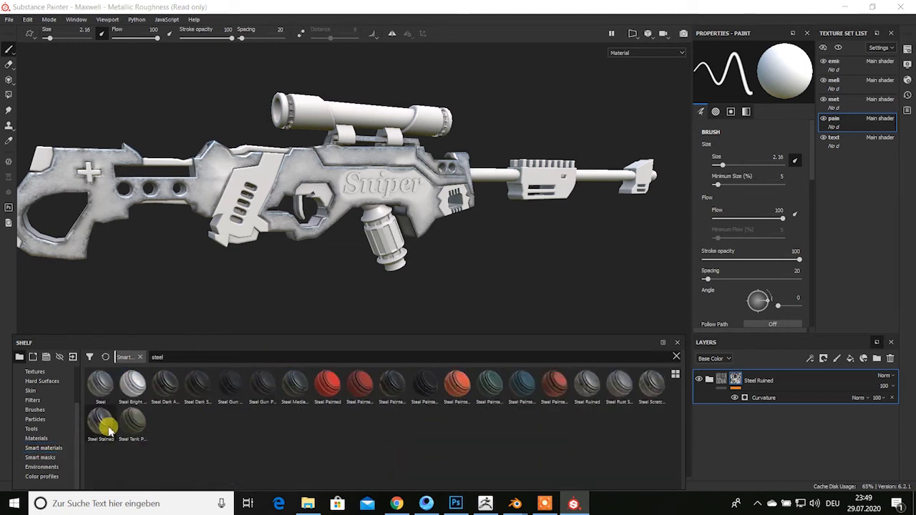
Add Steel Stained as a new layer on the rifle body and inspect it
{"action": "left_click_drag", "start_coordinate": [109, 429], "coordinate": [746, 379]}
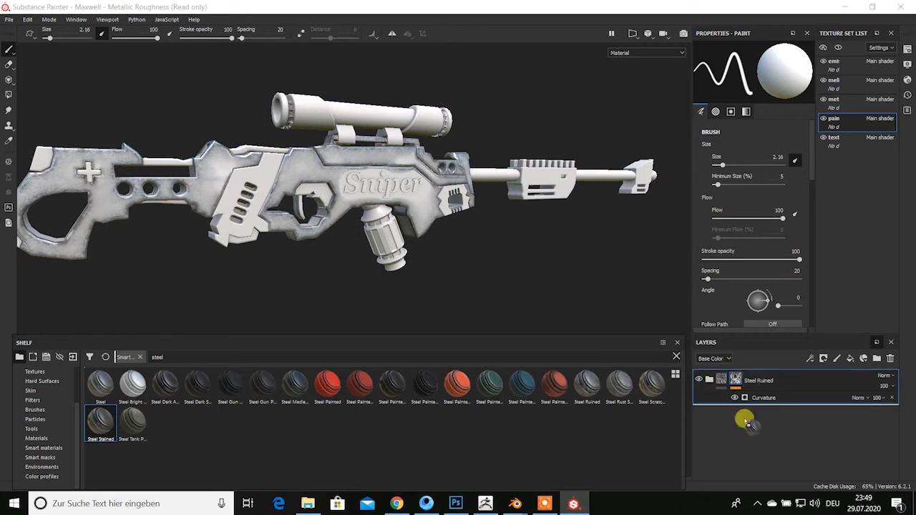
{"action": "left_click_drag", "start_coordinate": [746, 423], "coordinate": [771, 448]}
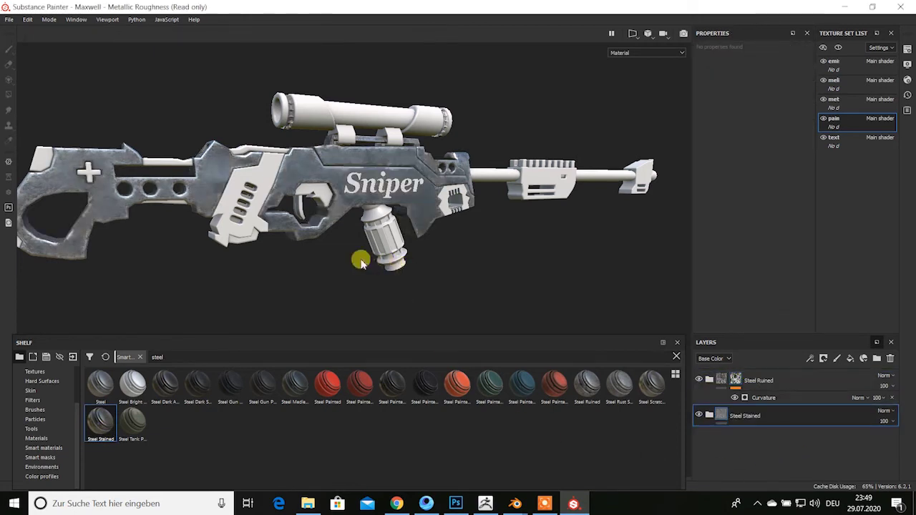
{"action": "left_click_drag", "start_coordinate": [362, 262], "coordinate": [621, 333], "text": "alt"}
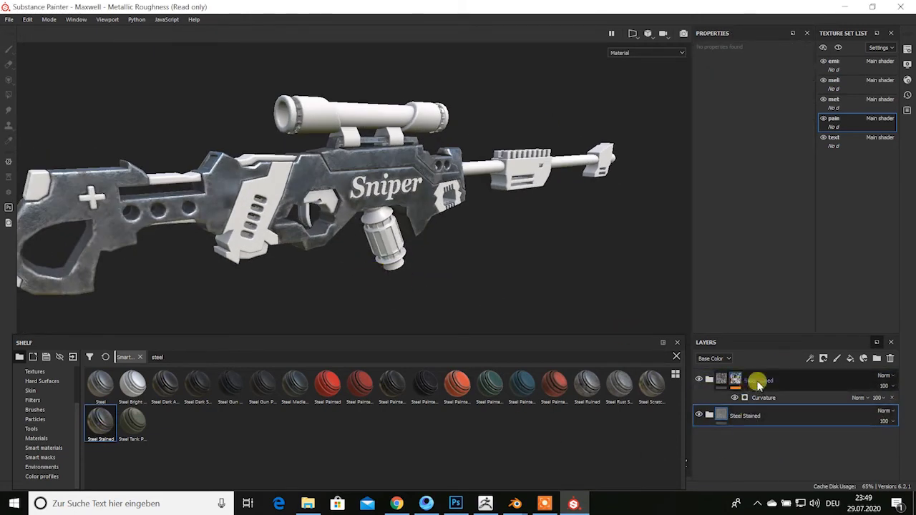
{"action": "mouse_move", "coordinate": [435, 286]}
{"action": "left_mouse_down", "text": "alt"}
{"action": "mouse_move", "coordinate": [460, 267]}
{"action": "mouse_move", "coordinate": [732, 404]}
{"action": "left_mouse_up", "text": "alt"}
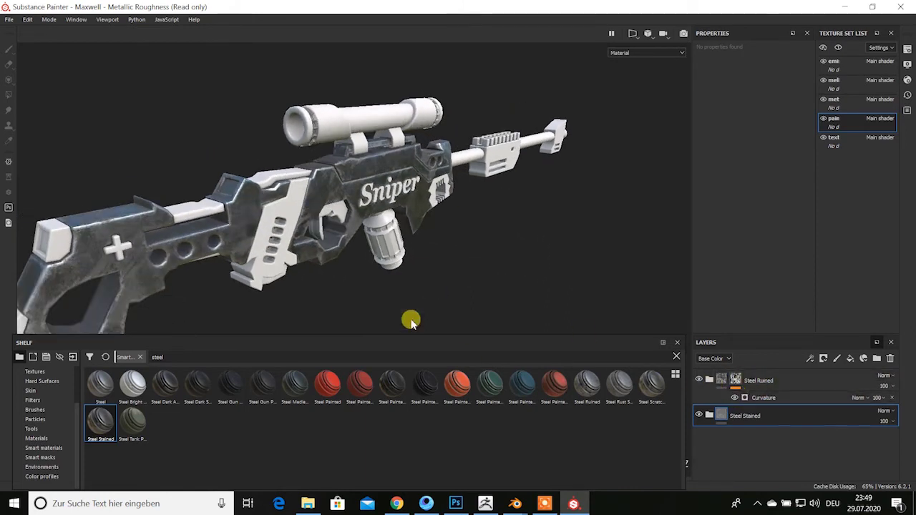
{"action": "mouse_move", "coordinate": [411, 319]}
{"action": "left_mouse_down", "text": "alt"}
{"action": "mouse_move", "coordinate": [458, 277]}
{"action": "mouse_move", "coordinate": [375, 241]}
{"action": "mouse_move", "coordinate": [484, 258]}
{"action": "mouse_move", "coordinate": [311, 272]}
{"action": "mouse_move", "coordinate": [501, 265]}
{"action": "mouse_move", "coordinate": [526, 250]}
{"action": "mouse_move", "coordinate": [485, 232]}
{"action": "mouse_move", "coordinate": [493, 229]}
{"action": "mouse_move", "coordinate": [548, 259]}
{"action": "mouse_move", "coordinate": [478, 256]}
{"action": "mouse_move", "coordinate": [527, 227]}
{"action": "left_mouse_up", "text": "alt"}
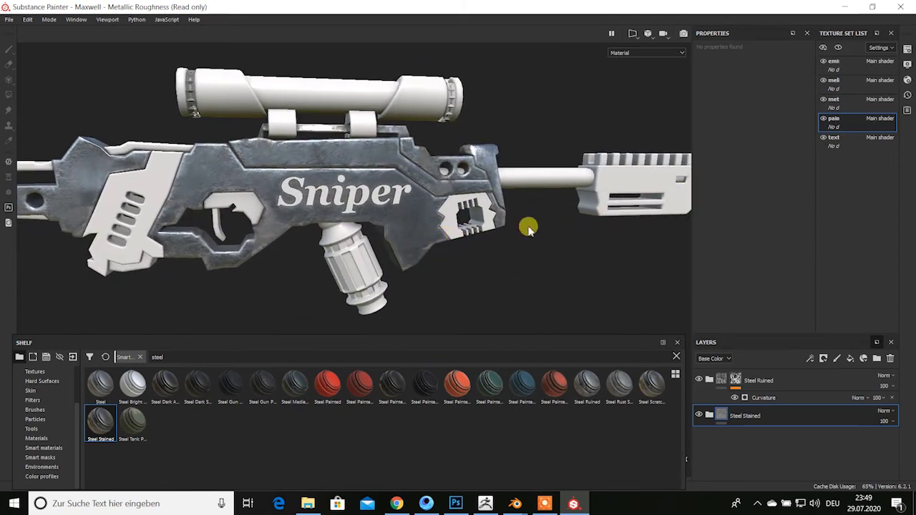
Switch to the text texture set, clear the shelf search, and frame the Sniper lettering
{"action": "left_click", "coordinate": [847, 147]}
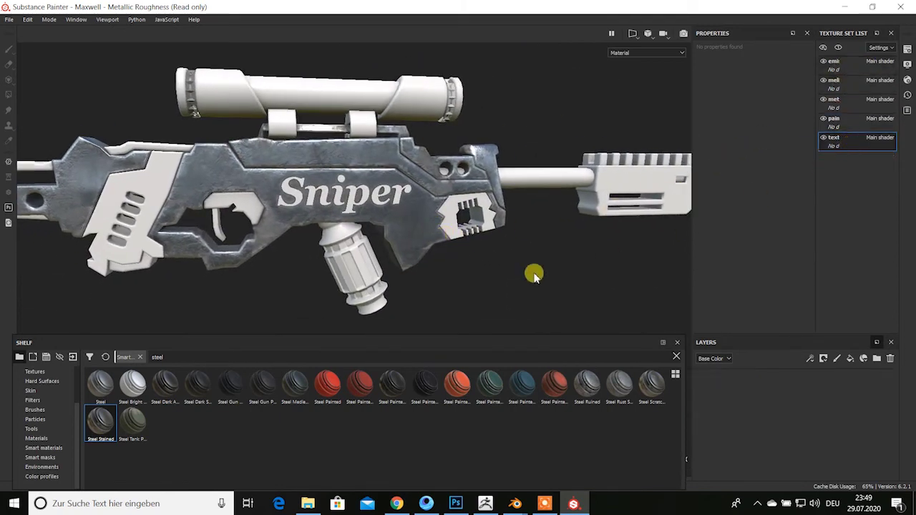
{"action": "left_click", "coordinate": [197, 356]}
{"action": "key", "text": "BackSpace"}
{"action": "key", "text": "BackSpace"}
{"action": "key", "text": "BackSpace"}
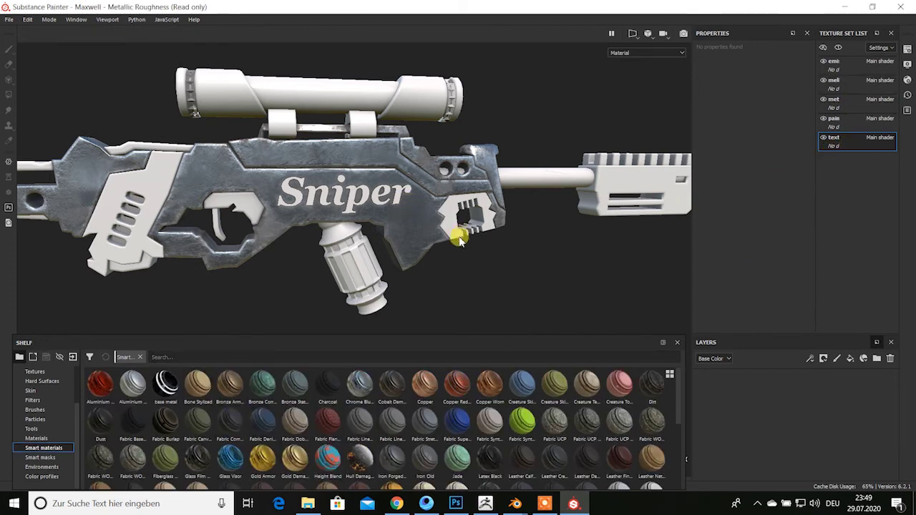
{"action": "left_click_drag", "start_coordinate": [461, 241], "coordinate": [434, 262], "text": "alt"}
{"action": "scroll", "coordinate": [434, 262], "scroll_direction": "up", "scroll_amount": 2}
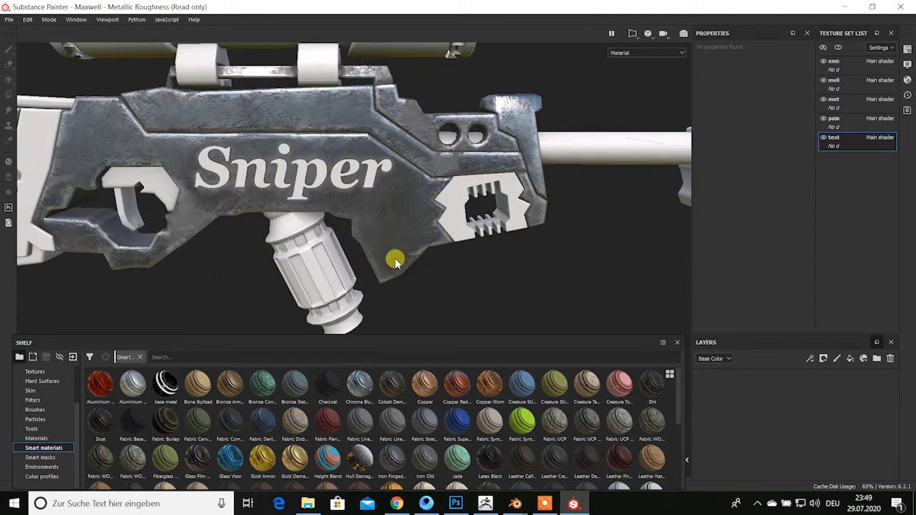
{"action": "middle_click_drag", "start_coordinate": [395, 260], "coordinate": [434, 281], "text": "alt"}
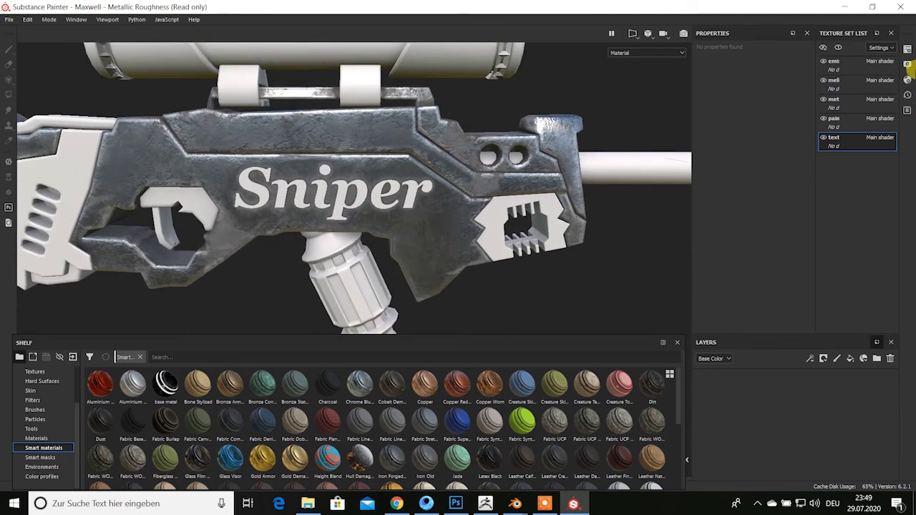
Apply the Gold Pure material from the Materials shelf to the Sniper lettering
{"action": "left_click", "coordinate": [907, 64]}
{"action": "left_click", "coordinate": [907, 65]}
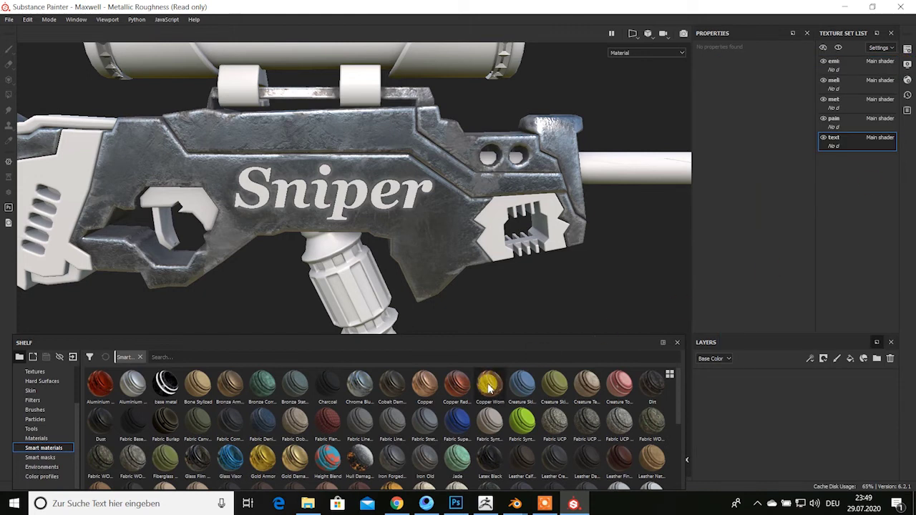
{"action": "left_click", "coordinate": [39, 438]}
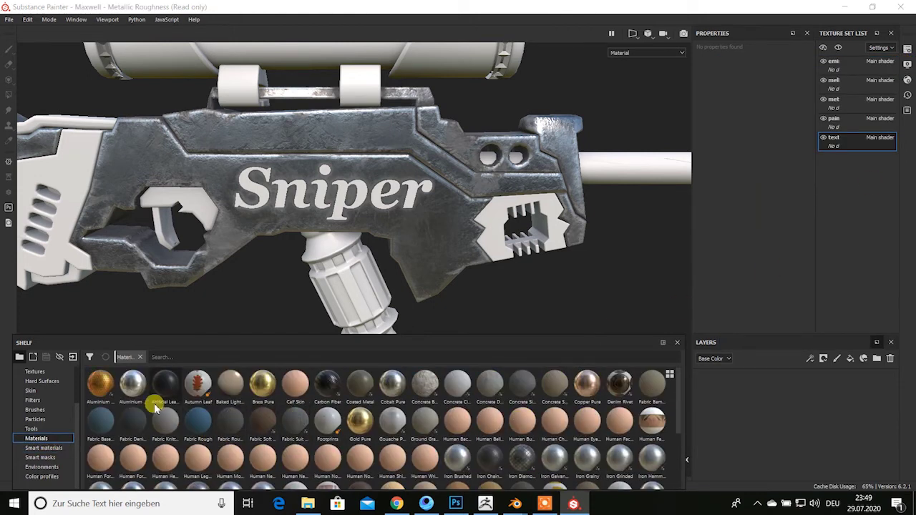
{"action": "scroll", "coordinate": [558, 419], "scroll_direction": "down", "scroll_amount": 3}
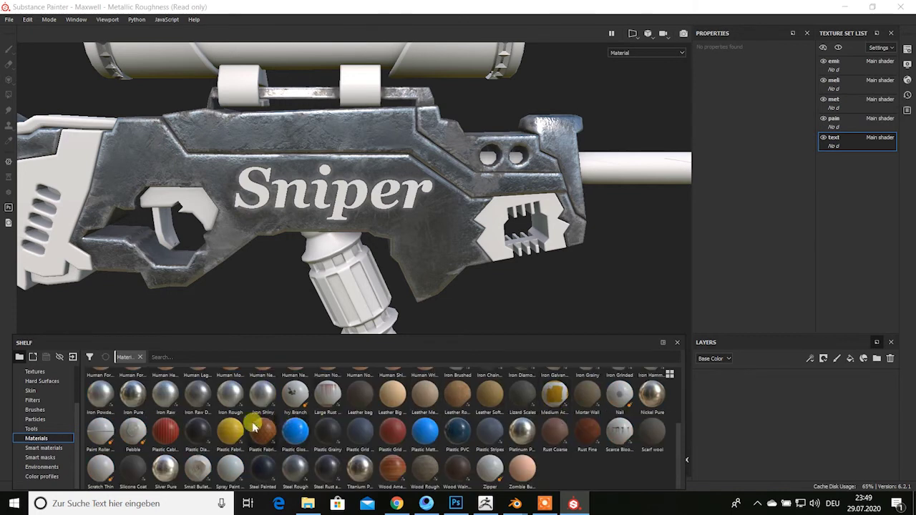
{"action": "scroll", "coordinate": [208, 429], "scroll_direction": "up", "scroll_amount": 3}
{"action": "left_click_drag", "start_coordinate": [666, 421], "coordinate": [746, 378]}
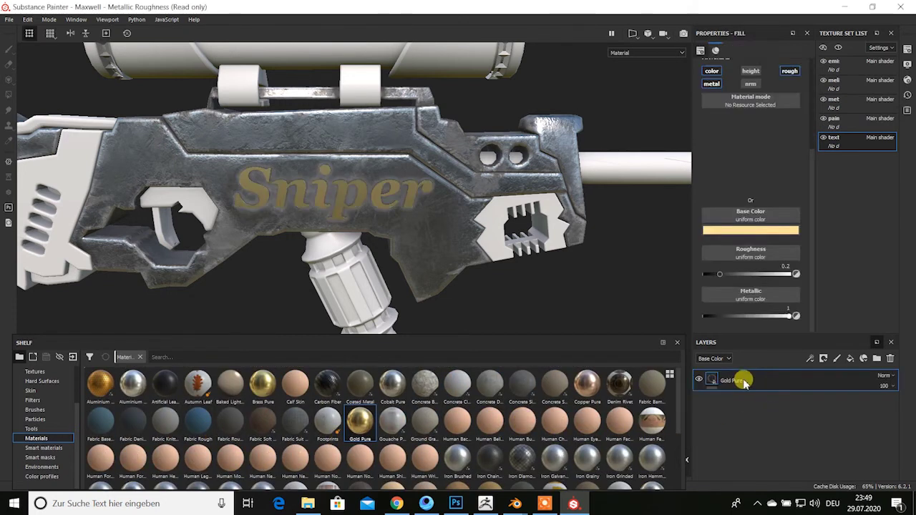
{"action": "mouse_move", "coordinate": [398, 262]}
{"action": "left_mouse_down", "text": "alt"}
{"action": "mouse_move", "coordinate": [358, 246]}
{"action": "mouse_move", "coordinate": [424, 227]}
{"action": "mouse_move", "coordinate": [403, 212]}
{"action": "mouse_move", "coordinate": [348, 211]}
{"action": "left_mouse_up", "text": "alt"}
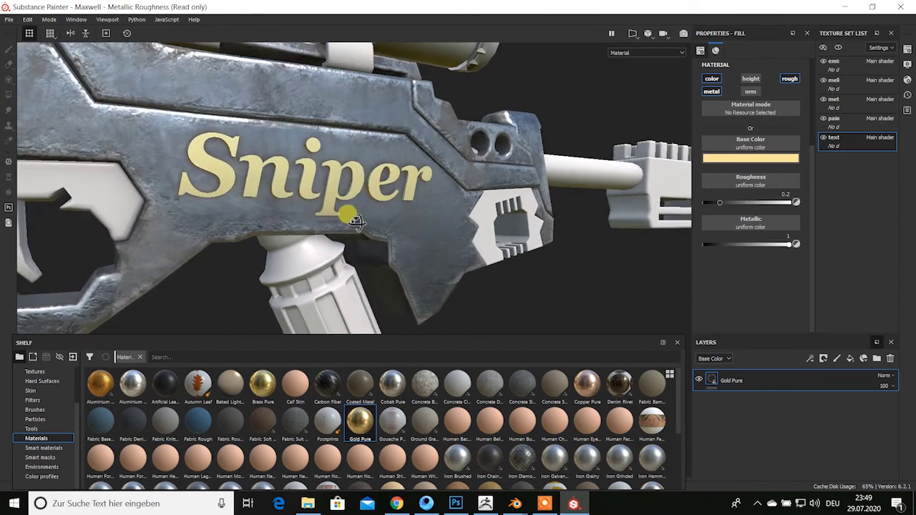
Browse the texture set, display and shader settings panels on the right toolbar
{"action": "left_click", "coordinate": [906, 57]}
{"action": "left_click", "coordinate": [907, 64]}
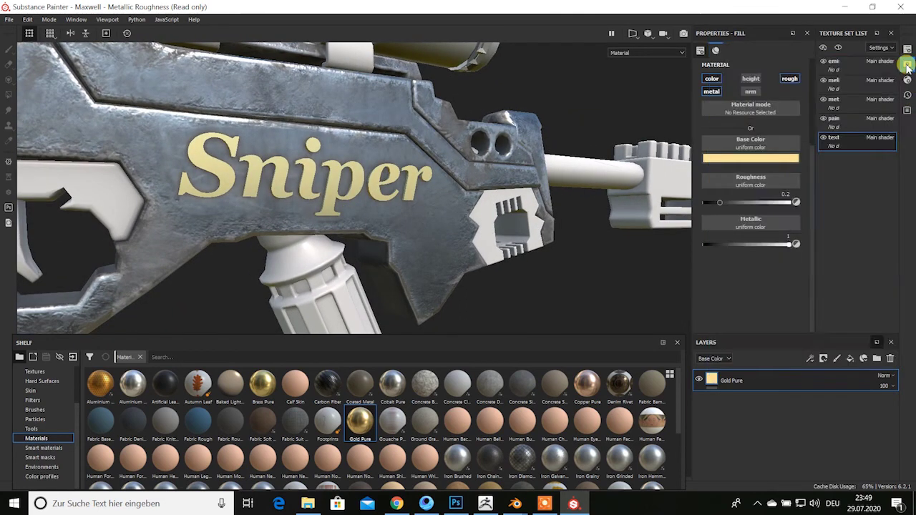
{"action": "left_click", "coordinate": [907, 80]}
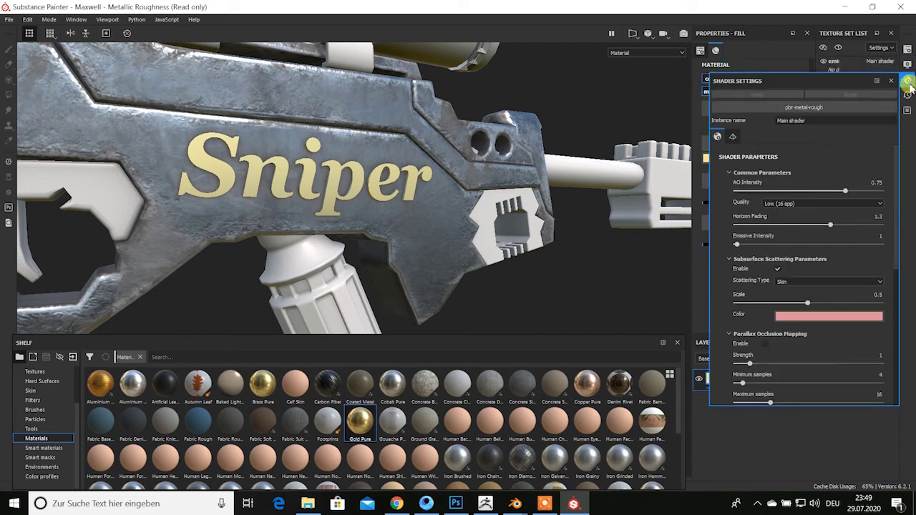
{"action": "scroll", "coordinate": [817, 243], "scroll_direction": "down", "scroll_amount": 3}
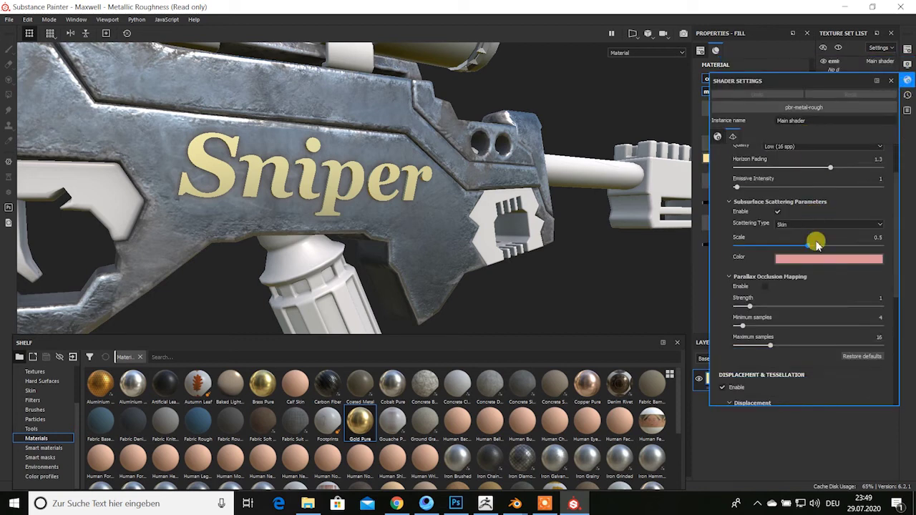
{"action": "scroll", "coordinate": [816, 243], "scroll_direction": "down", "scroll_amount": 2}
{"action": "scroll", "coordinate": [814, 239], "scroll_direction": "up", "scroll_amount": 4}
{"action": "scroll", "coordinate": [813, 239], "scroll_direction": "up", "scroll_amount": 1}
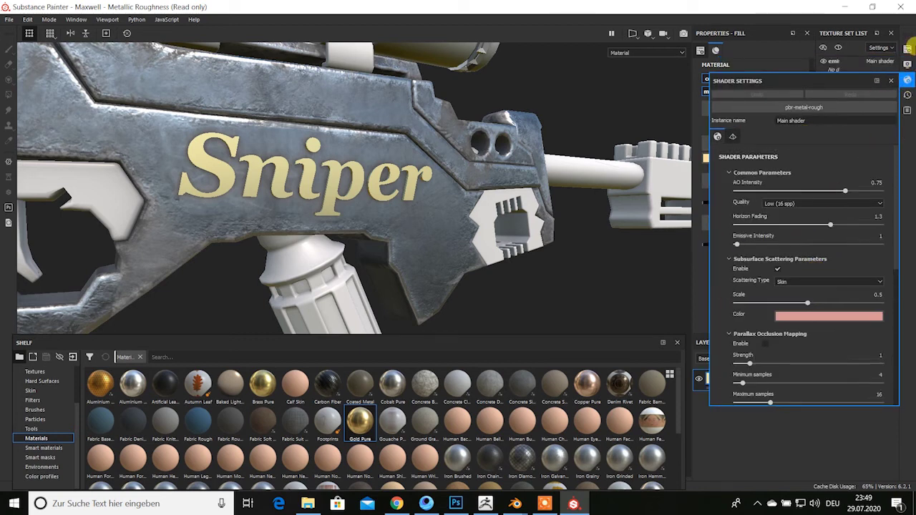
Revisit the display and shader settings, checking the displacement and tessellation options
{"action": "left_click", "coordinate": [907, 50]}
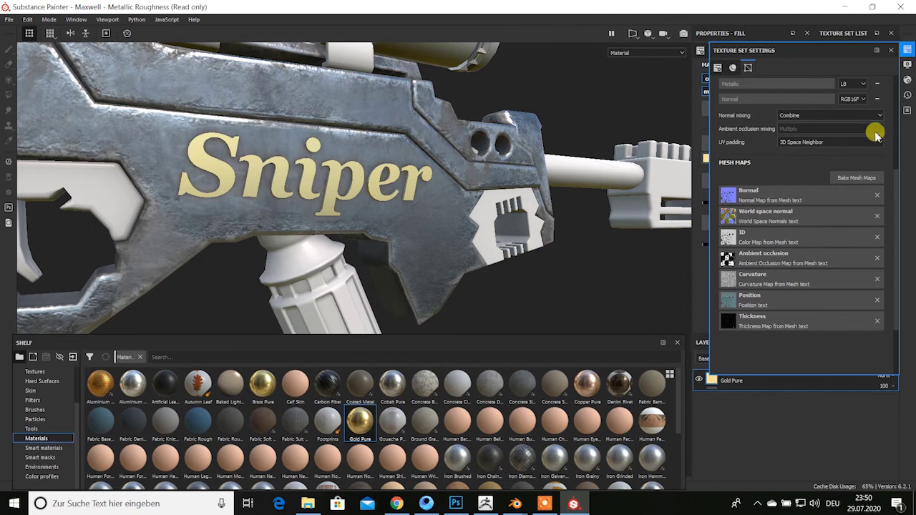
{"action": "left_click", "coordinate": [908, 65]}
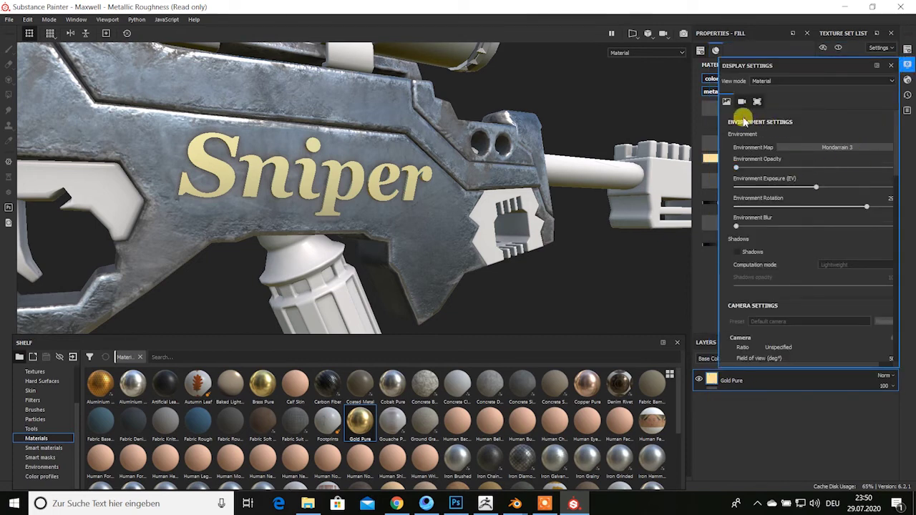
{"action": "scroll", "coordinate": [802, 224], "scroll_direction": "down", "scroll_amount": 3}
{"action": "scroll", "coordinate": [803, 224], "scroll_direction": "down", "scroll_amount": 2}
{"action": "scroll", "coordinate": [803, 224], "scroll_direction": "down", "scroll_amount": 2}
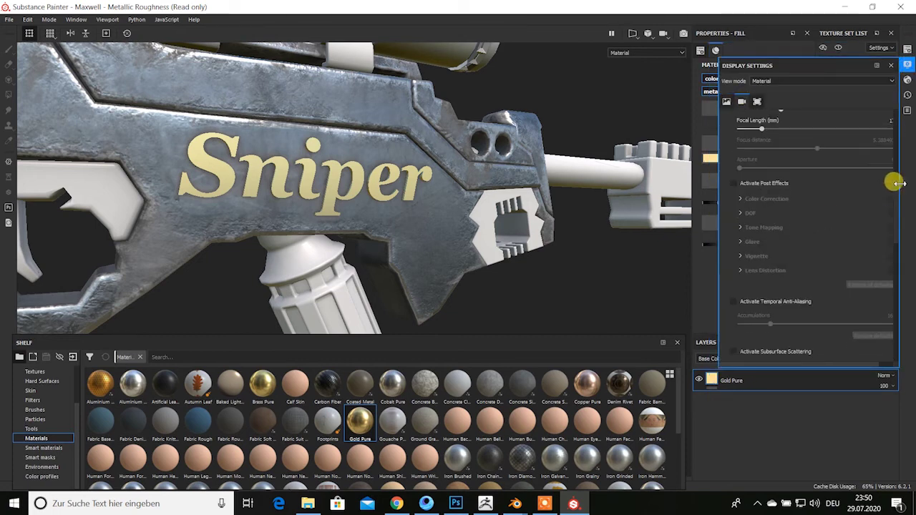
{"action": "left_click", "coordinate": [908, 80]}
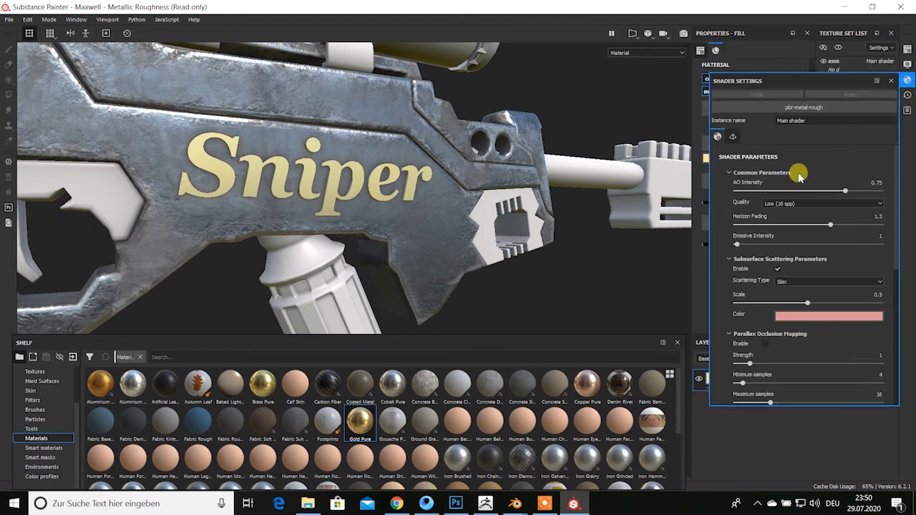
{"action": "scroll", "coordinate": [800, 175], "scroll_direction": "down", "scroll_amount": 5}
{"action": "scroll", "coordinate": [797, 180], "scroll_direction": "up", "scroll_amount": 4}
{"action": "scroll", "coordinate": [812, 190], "scroll_direction": "up", "scroll_amount": 1}
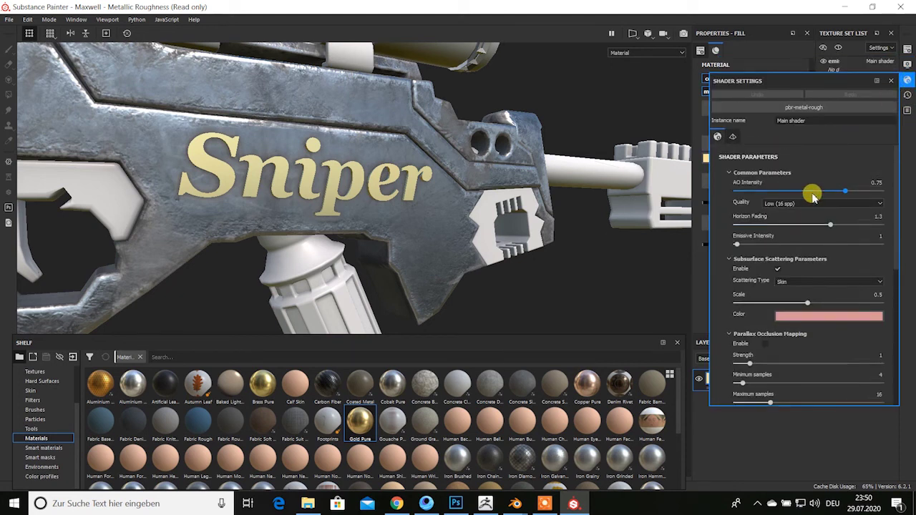
{"action": "left_click", "coordinate": [732, 139]}
{"action": "left_click", "coordinate": [718, 138]}
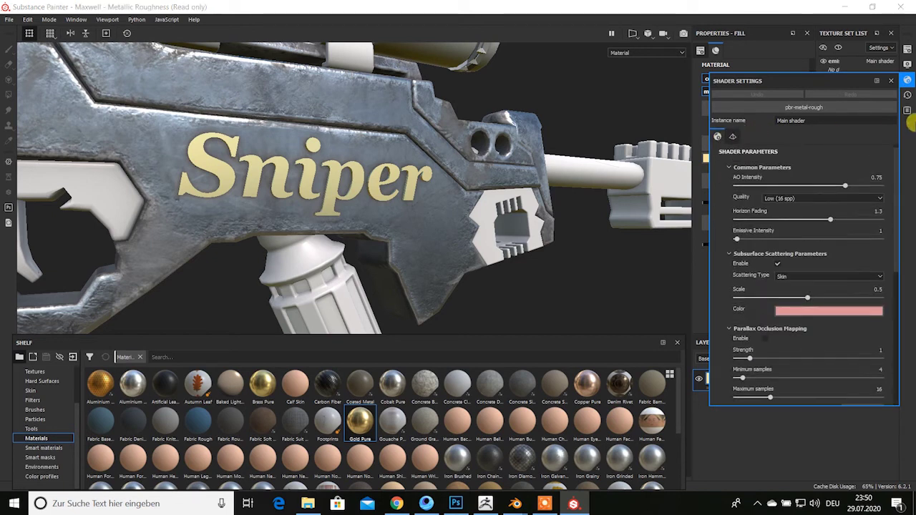
Add an Emissive channel to the text texture set's channel list
{"action": "left_click", "coordinate": [907, 50]}
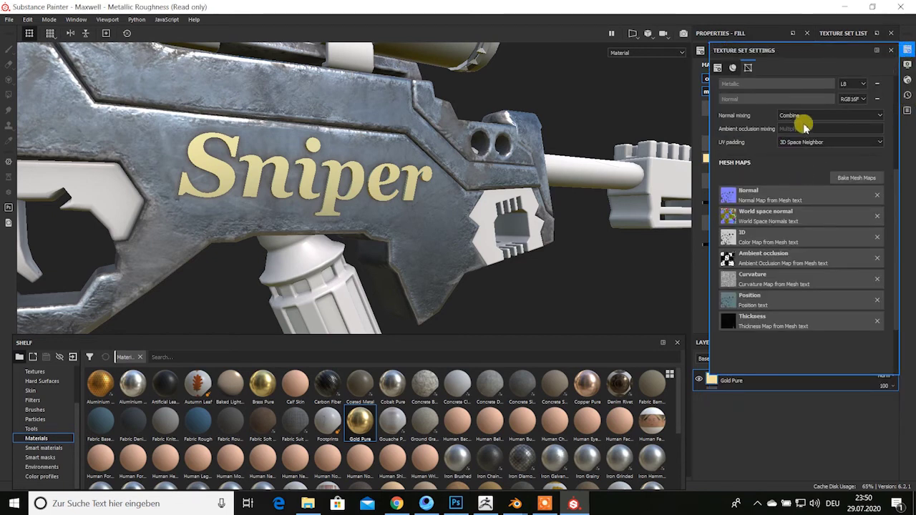
{"action": "scroll", "coordinate": [856, 107], "scroll_direction": "up", "scroll_amount": 3}
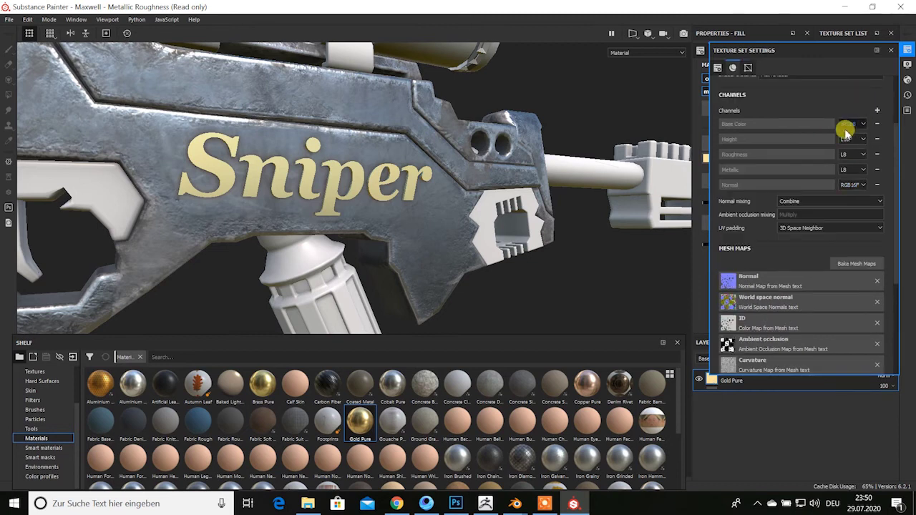
{"action": "scroll", "coordinate": [844, 131], "scroll_direction": "up", "scroll_amount": 3}
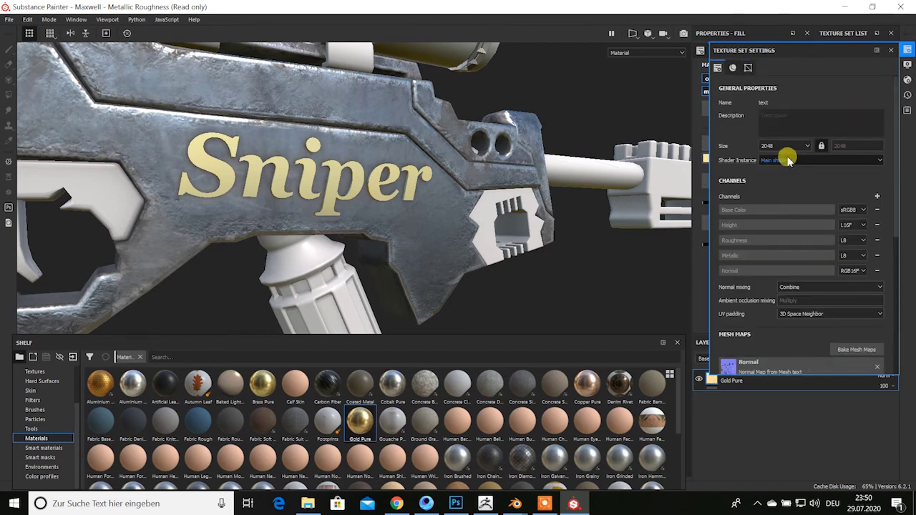
{"action": "left_click", "coordinate": [877, 197]}
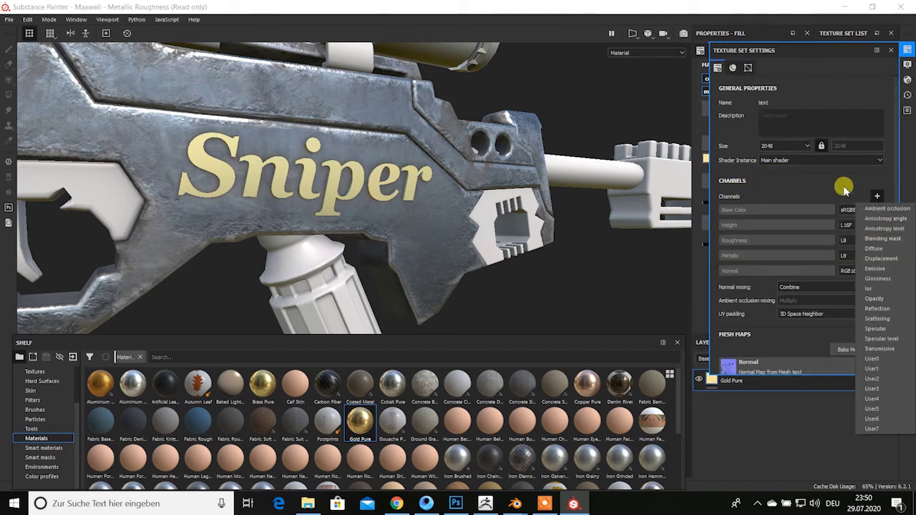
{"action": "left_click", "coordinate": [880, 270]}
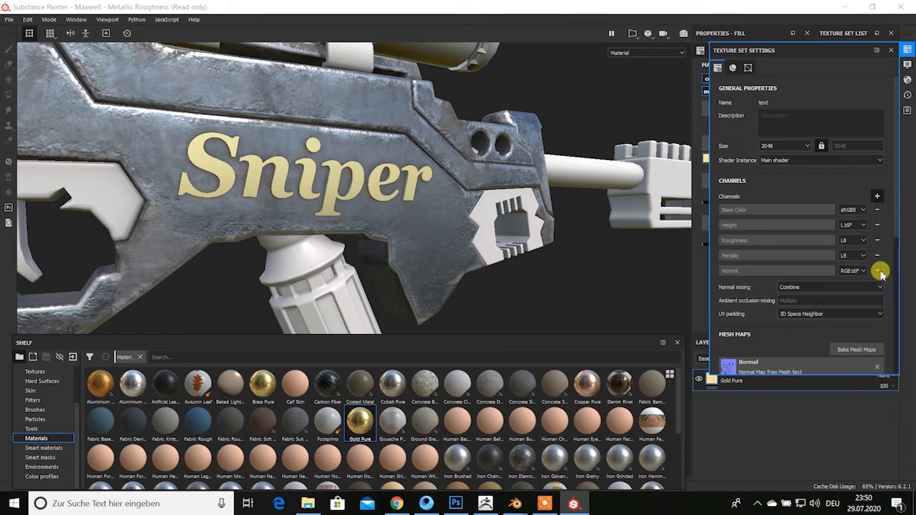
{"action": "left_click", "coordinate": [890, 50]}
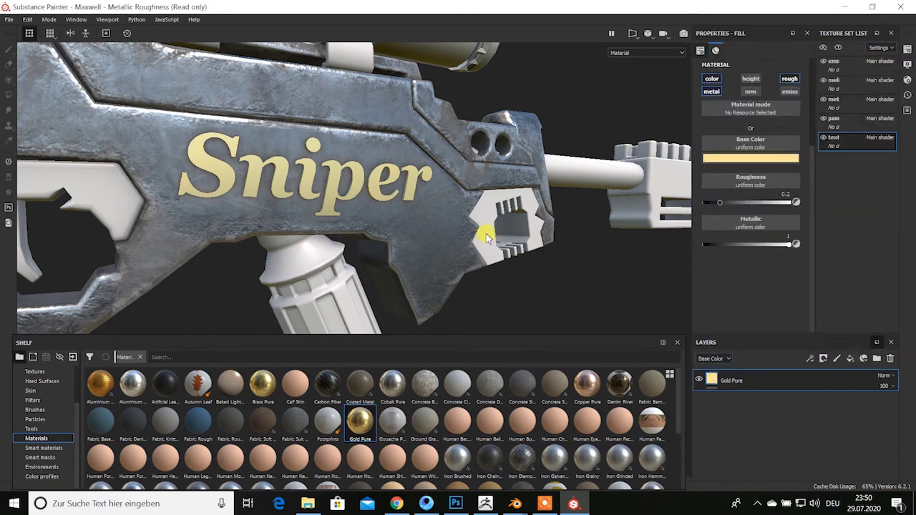
Enable emissive on the Gold Pure fill and set its emissive colour to bright yellow
{"action": "left_click", "coordinate": [790, 93]}
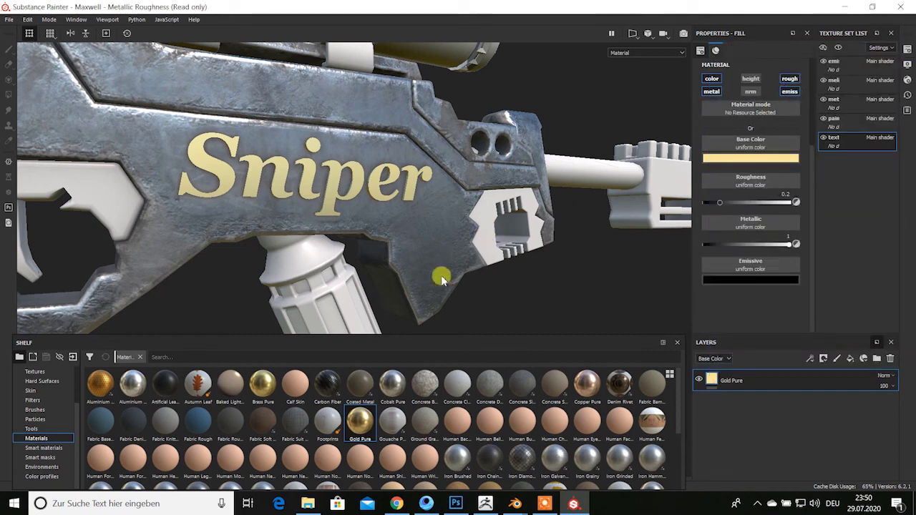
{"action": "mouse_move", "coordinate": [610, 286]}
{"action": "left_mouse_down", "text": "alt"}
{"action": "mouse_move", "coordinate": [382, 277]}
{"action": "mouse_move", "coordinate": [395, 272]}
{"action": "left_mouse_up", "text": "alt"}
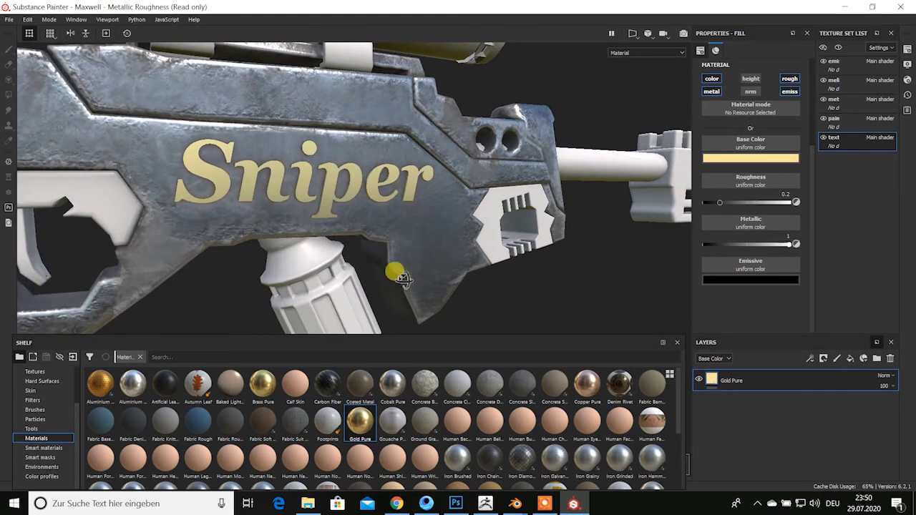
{"action": "left_click", "coordinate": [756, 280]}
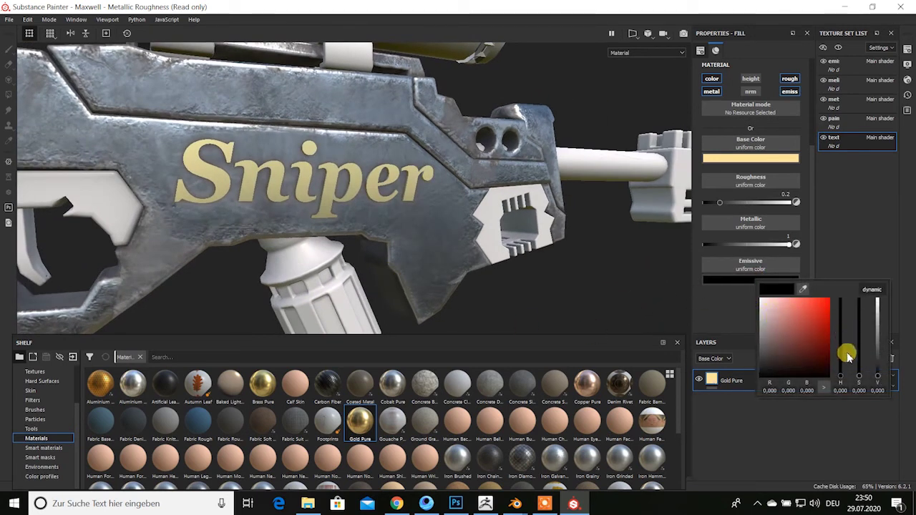
{"action": "left_click", "coordinate": [843, 362]}
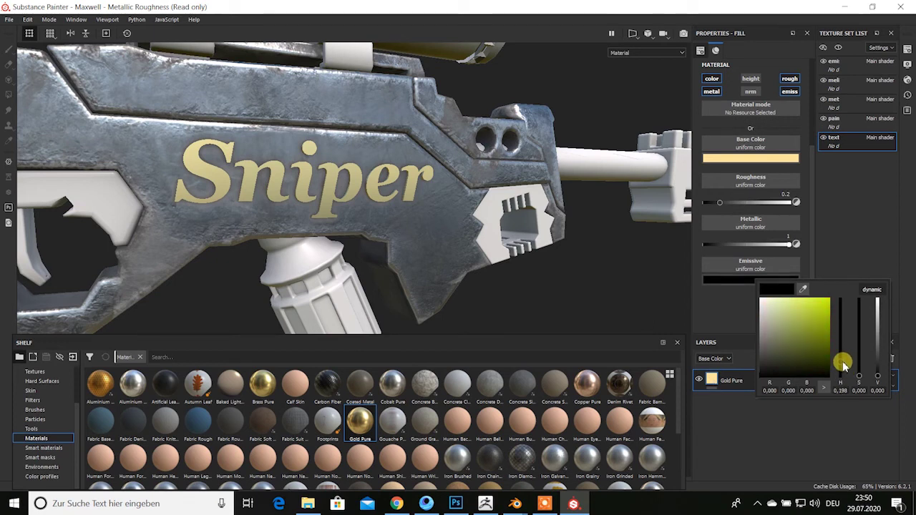
{"action": "mouse_move", "coordinate": [766, 315]}
{"action": "left_mouse_down"}
{"action": "mouse_move", "coordinate": [839, 335]}
{"action": "mouse_move", "coordinate": [822, 303]}
{"action": "left_mouse_up"}
{"action": "left_click", "coordinate": [626, 295]}
{"action": "scroll", "coordinate": [484, 246], "scroll_direction": "down", "scroll_amount": 5}
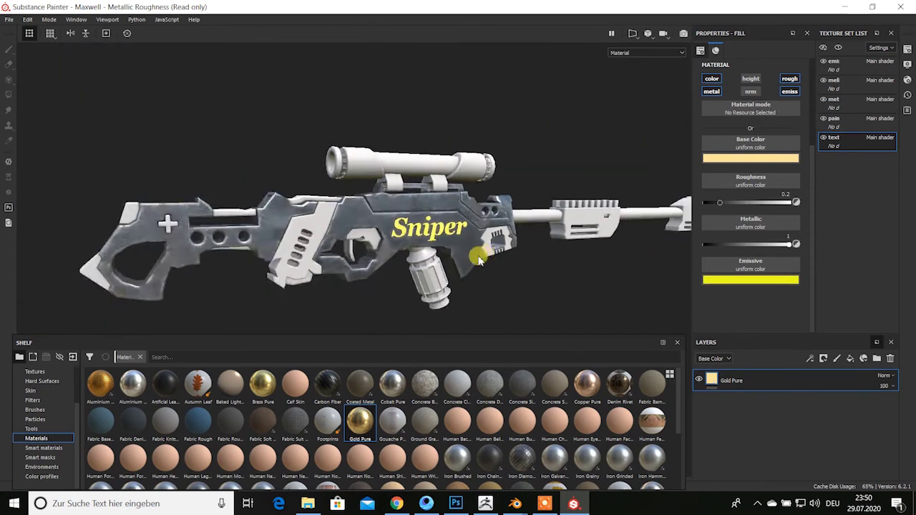
{"action": "left_click_drag", "start_coordinate": [474, 256], "coordinate": [497, 303], "text": "alt"}
{"action": "mouse_move", "coordinate": [501, 250]}
{"action": "left_mouse_down", "text": "alt"}
{"action": "mouse_move", "coordinate": [508, 221]}
{"action": "mouse_move", "coordinate": [429, 276]}
{"action": "mouse_move", "coordinate": [260, 249]}
{"action": "mouse_move", "coordinate": [422, 143]}
{"action": "mouse_move", "coordinate": [493, 269]}
{"action": "mouse_move", "coordinate": [509, 249]}
{"action": "mouse_move", "coordinate": [494, 233]}
{"action": "mouse_move", "coordinate": [462, 233]}
{"action": "left_mouse_up", "text": "alt"}
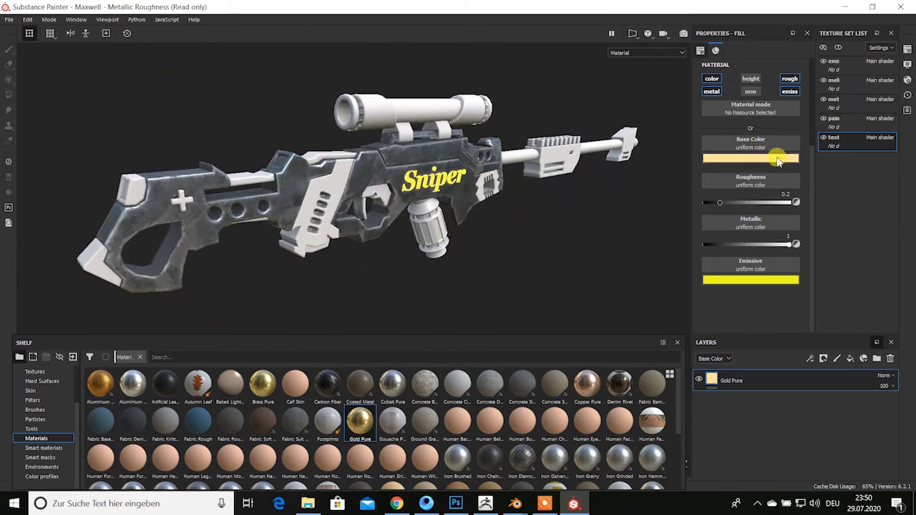
On the met texture set, try the Human Back Skin material, then delete that layer
{"action": "left_click", "coordinate": [847, 104]}
{"action": "mouse_move", "coordinate": [623, 221]}
{"action": "left_mouse_down", "text": "alt"}
{"action": "mouse_move", "coordinate": [534, 248]}
{"action": "mouse_move", "coordinate": [544, 249]}
{"action": "left_mouse_up", "text": "alt"}
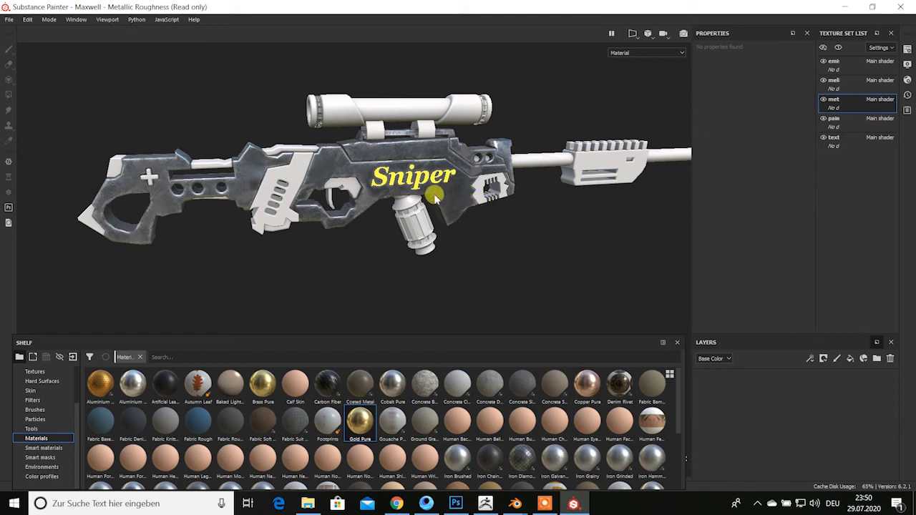
{"action": "left_click_drag", "start_coordinate": [455, 429], "coordinate": [508, 204]}
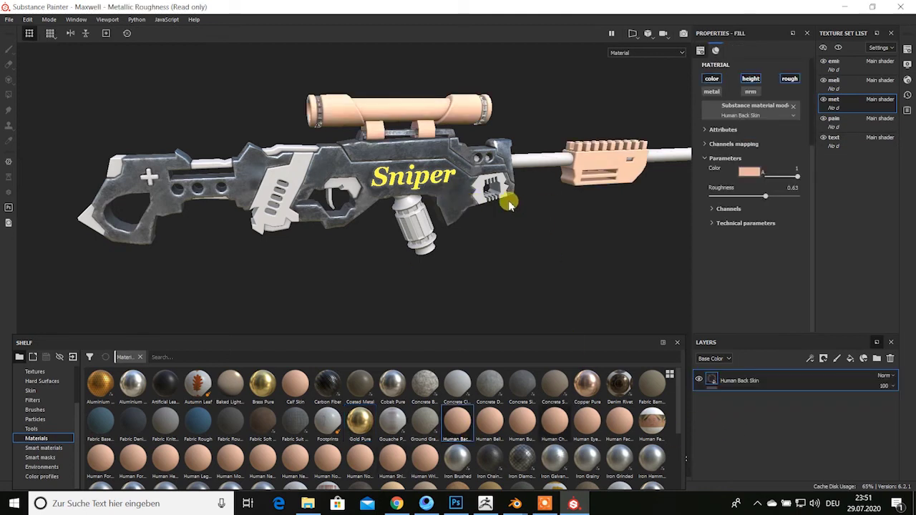
{"action": "middle_click_drag", "start_coordinate": [505, 202], "coordinate": [420, 241], "text": "alt"}
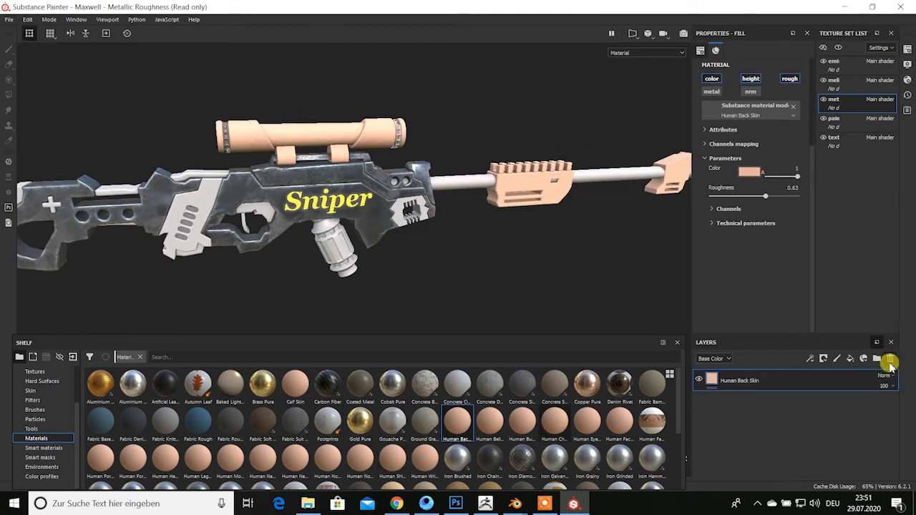
{"action": "left_click", "coordinate": [889, 360]}
{"action": "left_click_drag", "start_coordinate": [315, 246], "coordinate": [361, 274], "text": "alt"}
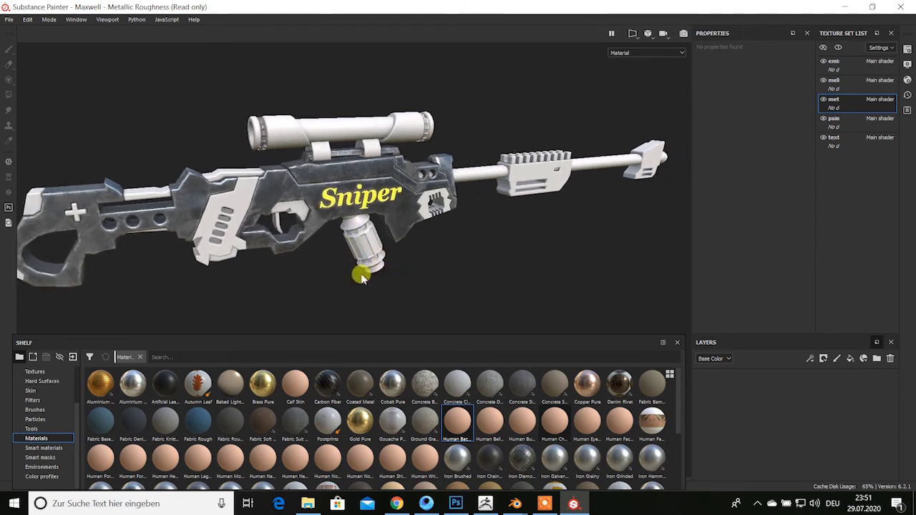
{"action": "left_click_drag", "start_coordinate": [447, 249], "coordinate": [446, 282], "text": "alt"}
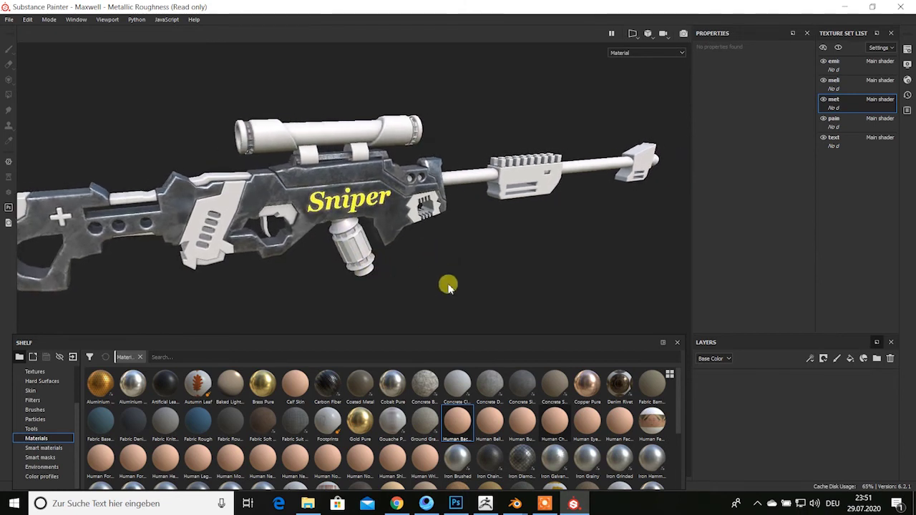
Apply the Steel Rust Surface smart material, inspect the rusted scope, then delete it
{"action": "left_click", "coordinate": [43, 447]}
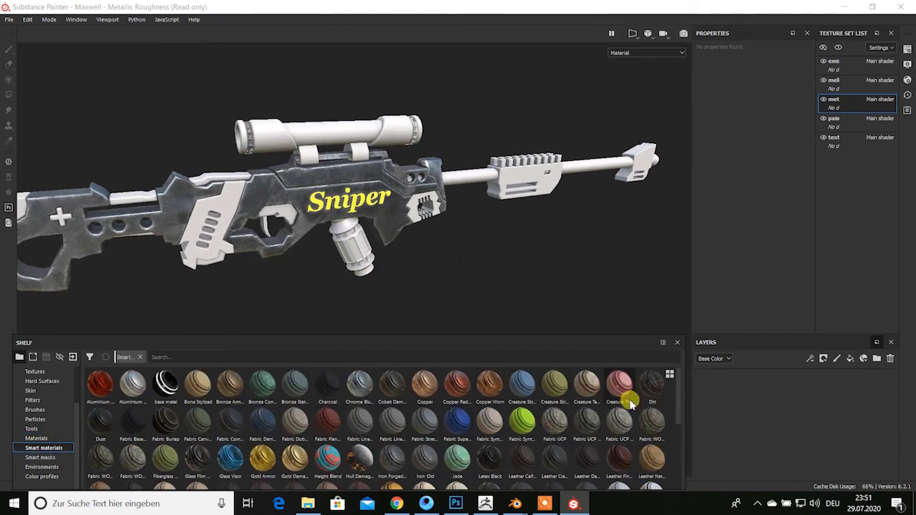
{"action": "scroll", "coordinate": [626, 399], "scroll_direction": "down", "scroll_amount": 5}
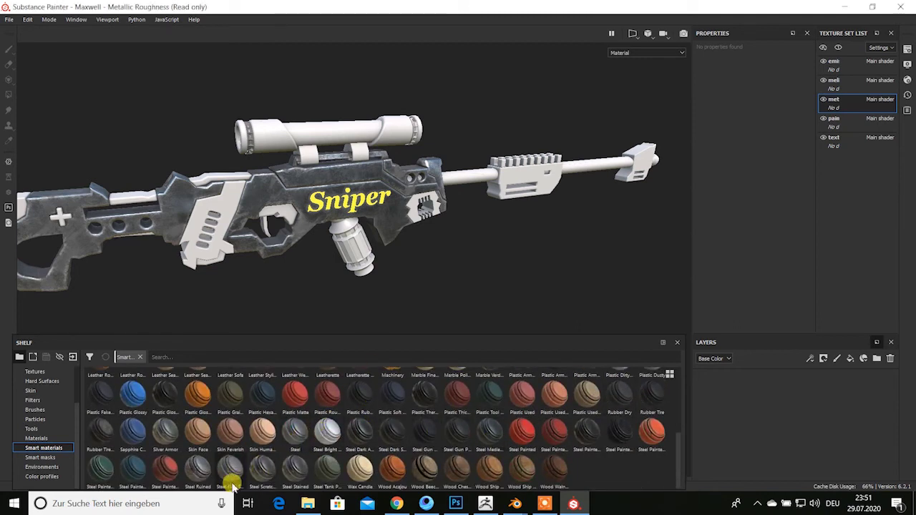
{"action": "left_click_drag", "start_coordinate": [231, 485], "coordinate": [793, 390]}
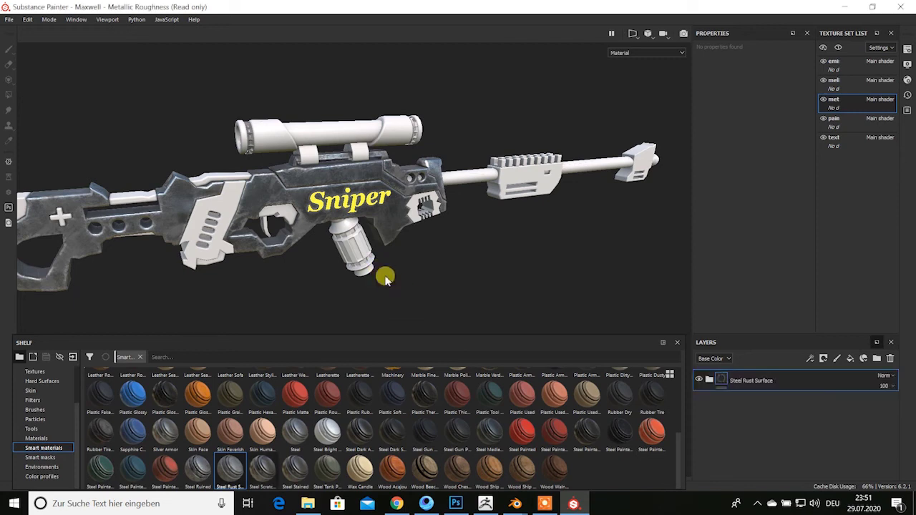
{"action": "mouse_move", "coordinate": [347, 272]}
{"action": "left_mouse_down", "text": "alt"}
{"action": "mouse_move", "coordinate": [306, 251]}
{"action": "mouse_move", "coordinate": [221, 251]}
{"action": "mouse_move", "coordinate": [385, 275]}
{"action": "mouse_move", "coordinate": [458, 266]}
{"action": "mouse_move", "coordinate": [419, 190]}
{"action": "mouse_move", "coordinate": [442, 263]}
{"action": "mouse_move", "coordinate": [384, 293]}
{"action": "mouse_move", "coordinate": [311, 265]}
{"action": "mouse_move", "coordinate": [149, 264]}
{"action": "mouse_move", "coordinate": [272, 286]}
{"action": "mouse_move", "coordinate": [396, 289]}
{"action": "mouse_move", "coordinate": [389, 272]}
{"action": "mouse_move", "coordinate": [448, 169]}
{"action": "left_mouse_up", "text": "alt"}
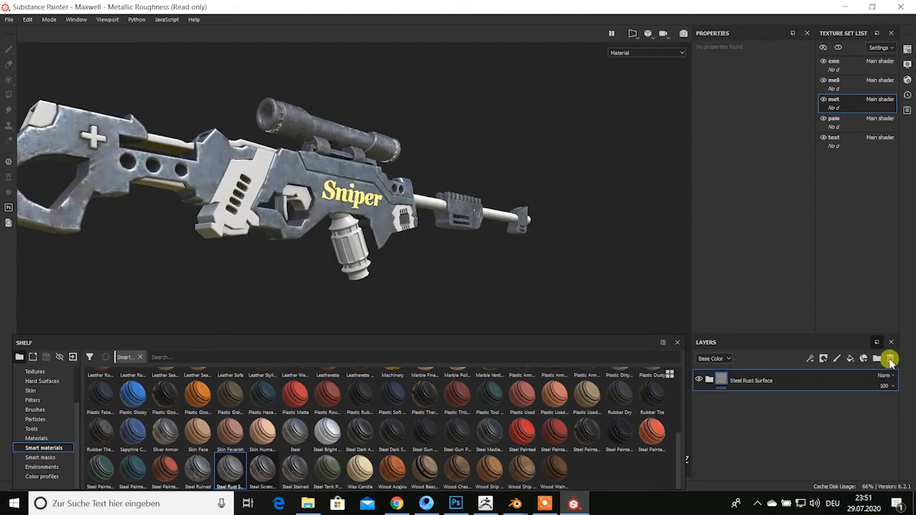
{"action": "left_click", "coordinate": [890, 358]}
{"action": "scroll", "coordinate": [297, 423], "scroll_direction": "up", "scroll_amount": 5}
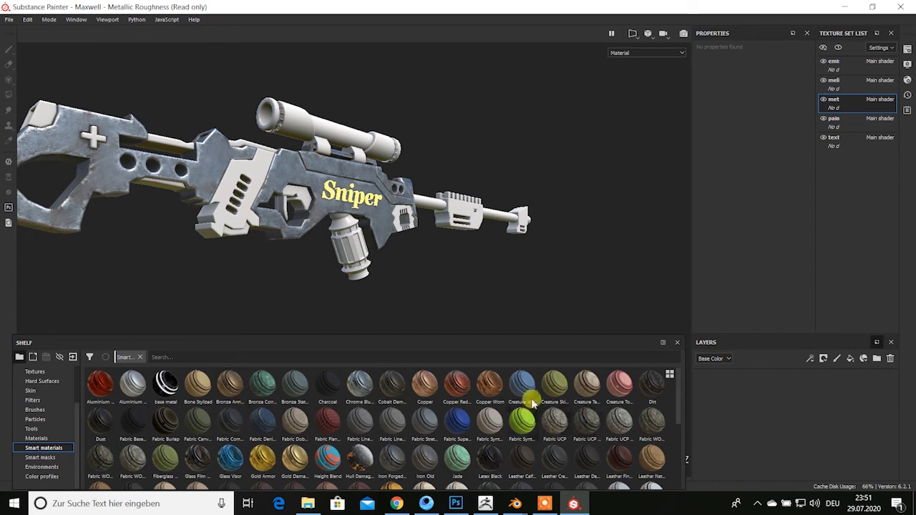
{"action": "scroll", "coordinate": [136, 438], "scroll_direction": "down", "scroll_amount": 5}
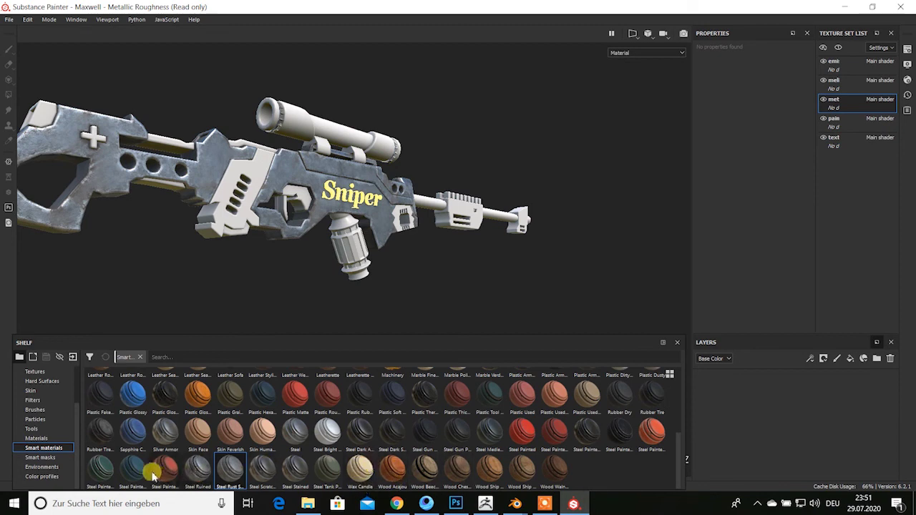
Apply the Steel Painted Stained smart material to the metal set and select its Base Paint fill
{"action": "left_click_drag", "start_coordinate": [132, 469], "coordinate": [785, 390]}
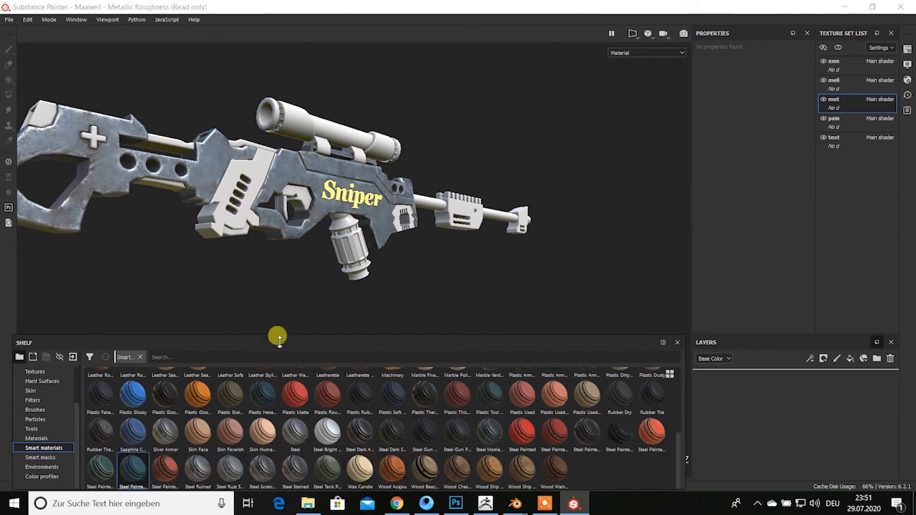
{"action": "mouse_move", "coordinate": [440, 229]}
{"action": "left_mouse_down", "text": "alt"}
{"action": "mouse_move", "coordinate": [436, 239]}
{"action": "mouse_move", "coordinate": [457, 233]}
{"action": "left_mouse_up", "text": "alt"}
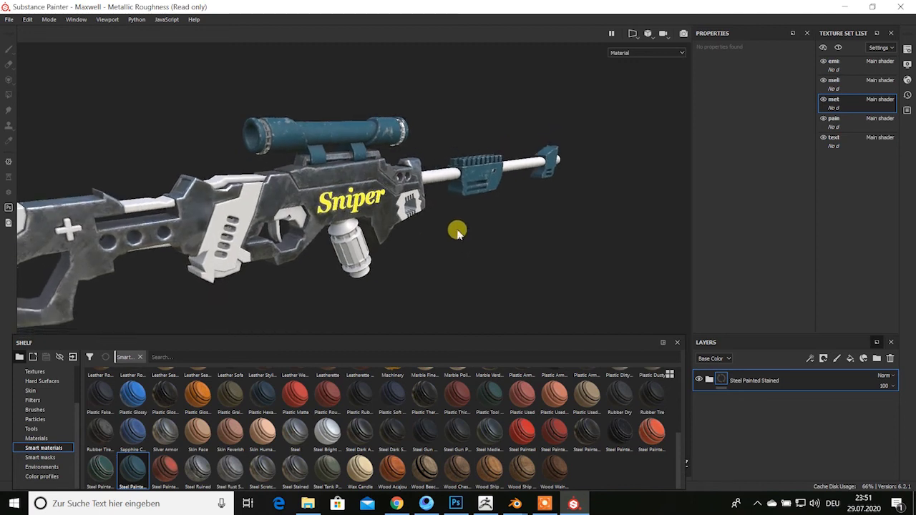
{"action": "key", "text": "ctrl+z"}
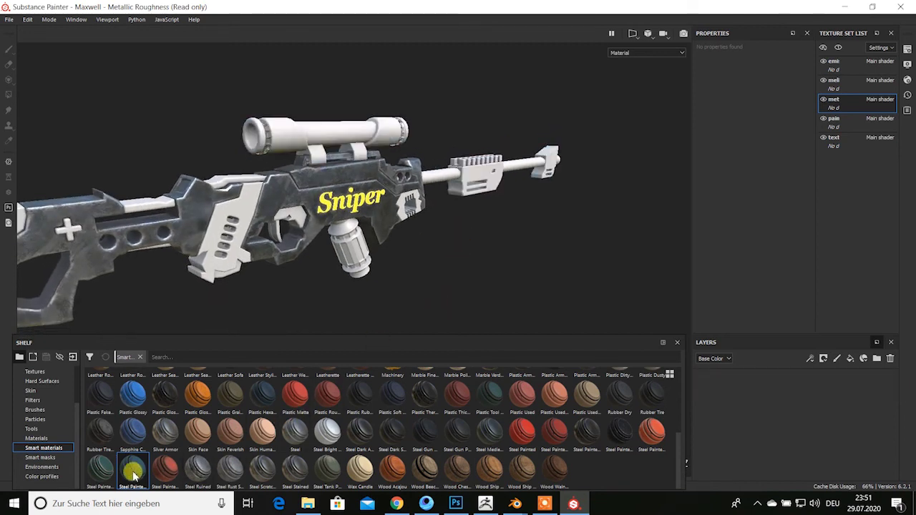
{"action": "left_click_drag", "start_coordinate": [748, 395], "coordinate": [758, 394]}
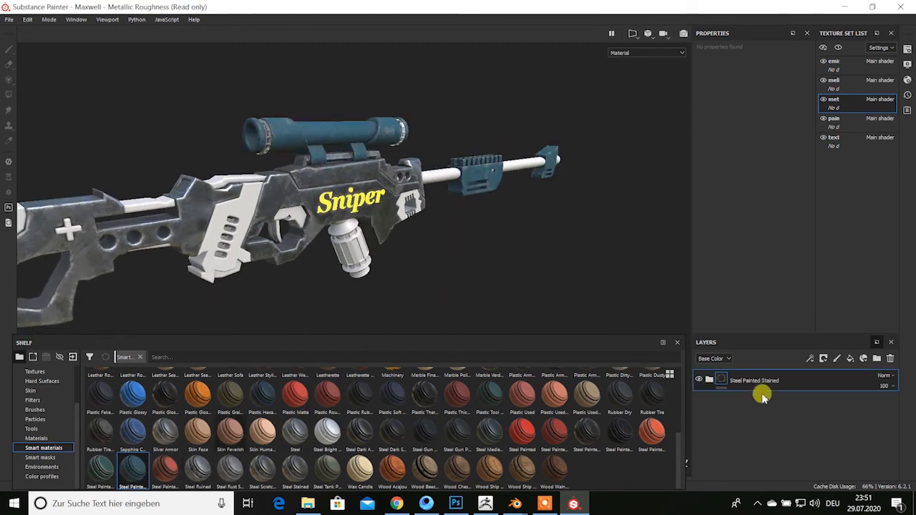
{"action": "left_click", "coordinate": [709, 381]}
{"action": "scroll", "coordinate": [709, 383], "scroll_direction": "down", "scroll_amount": 2}
{"action": "left_click", "coordinate": [720, 452]}
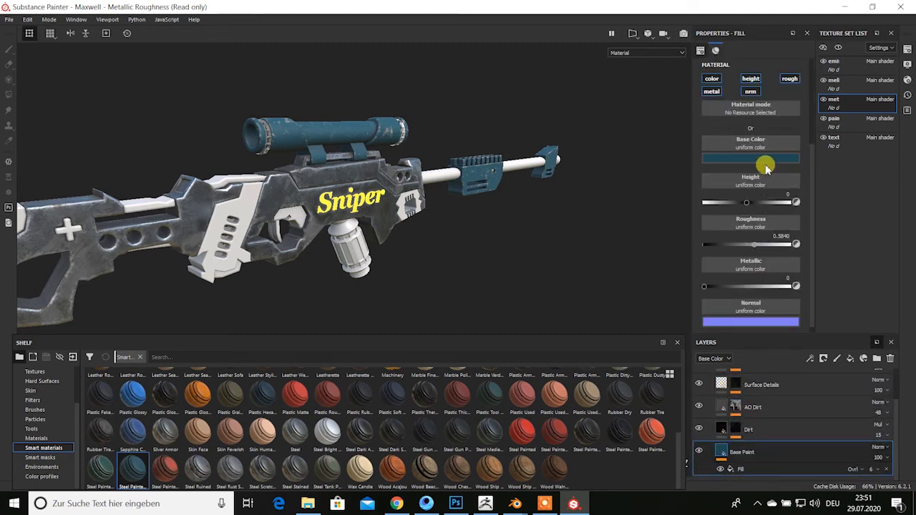
Try an olive-to-brown base colour on the Base Paint fill
{"action": "left_click", "coordinate": [757, 159]}
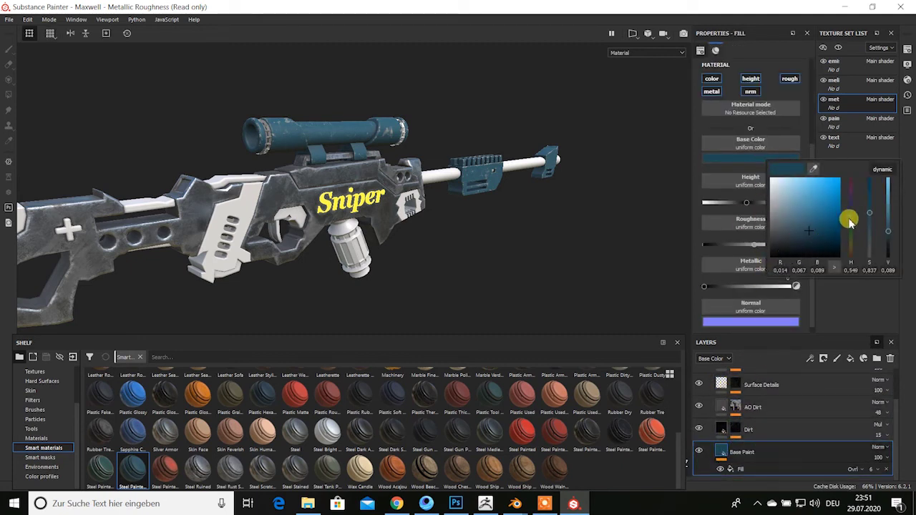
{"action": "left_click_drag", "start_coordinate": [849, 223], "coordinate": [854, 250]}
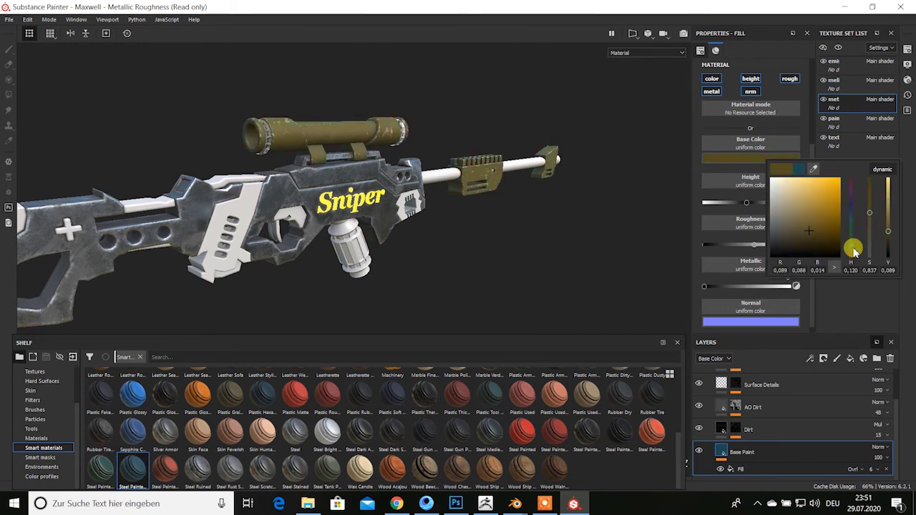
{"action": "mouse_move", "coordinate": [808, 235]}
{"action": "left_mouse_down"}
{"action": "mouse_move", "coordinate": [791, 229]}
{"action": "mouse_move", "coordinate": [834, 238]}
{"action": "mouse_move", "coordinate": [784, 248]}
{"action": "left_mouse_up"}
{"action": "mouse_move", "coordinate": [501, 297]}
{"action": "left_mouse_down", "text": "alt"}
{"action": "mouse_move", "coordinate": [472, 299]}
{"action": "mouse_move", "coordinate": [539, 270]}
{"action": "left_mouse_up", "text": "alt"}
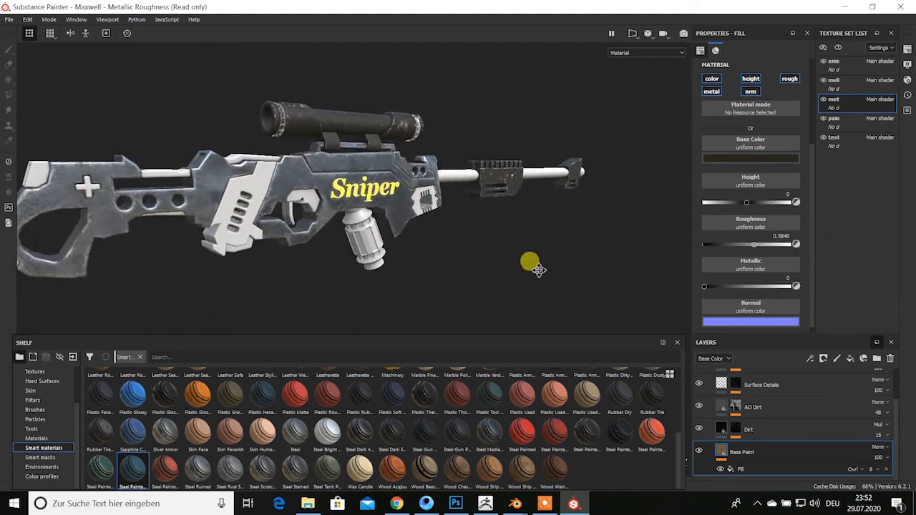
Change the base paint to a deep, saturated navy blue and collapse the Steel Painted Stained folder
{"action": "left_click", "coordinate": [750, 157]}
{"action": "left_click_drag", "start_coordinate": [780, 243], "coordinate": [777, 236]}
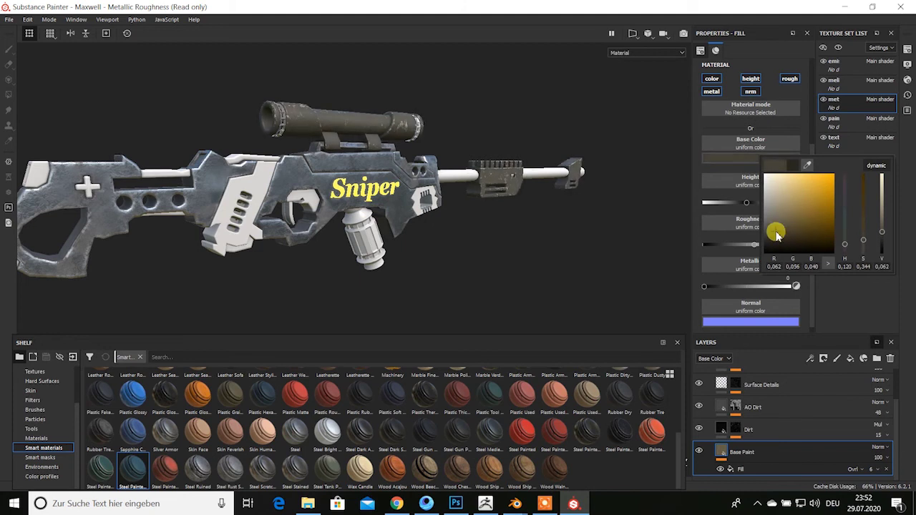
{"action": "left_click_drag", "start_coordinate": [845, 242], "coordinate": [844, 204]}
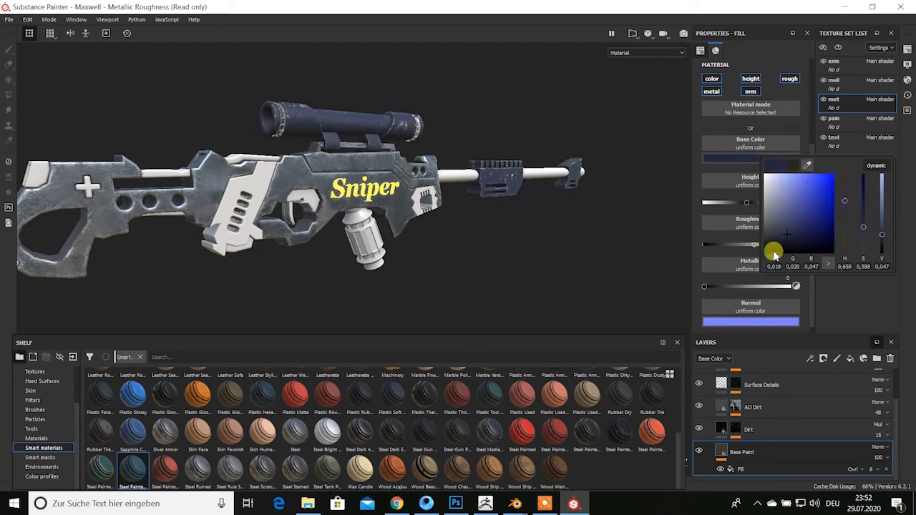
{"action": "left_click_drag", "start_coordinate": [774, 252], "coordinate": [787, 225]}
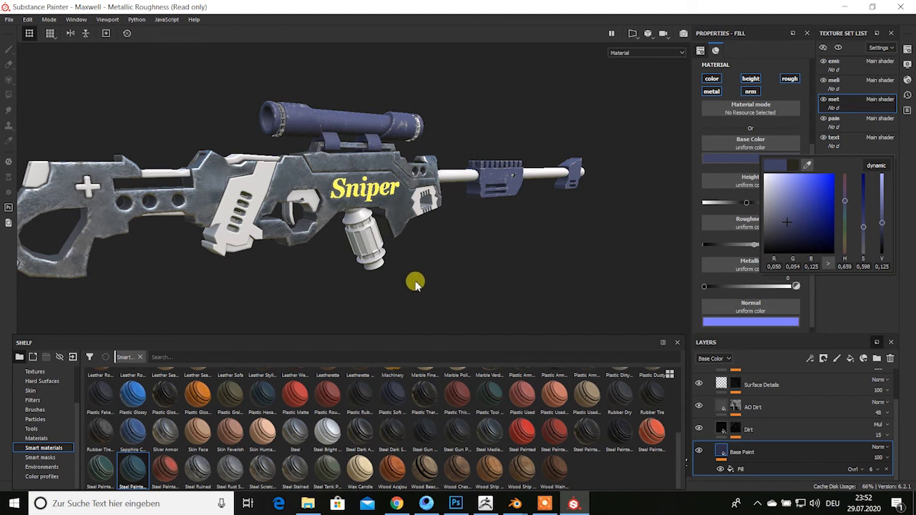
{"action": "mouse_move", "coordinate": [782, 226]}
{"action": "left_mouse_down"}
{"action": "mouse_move", "coordinate": [805, 226]}
{"action": "mouse_move", "coordinate": [791, 227]}
{"action": "left_mouse_up"}
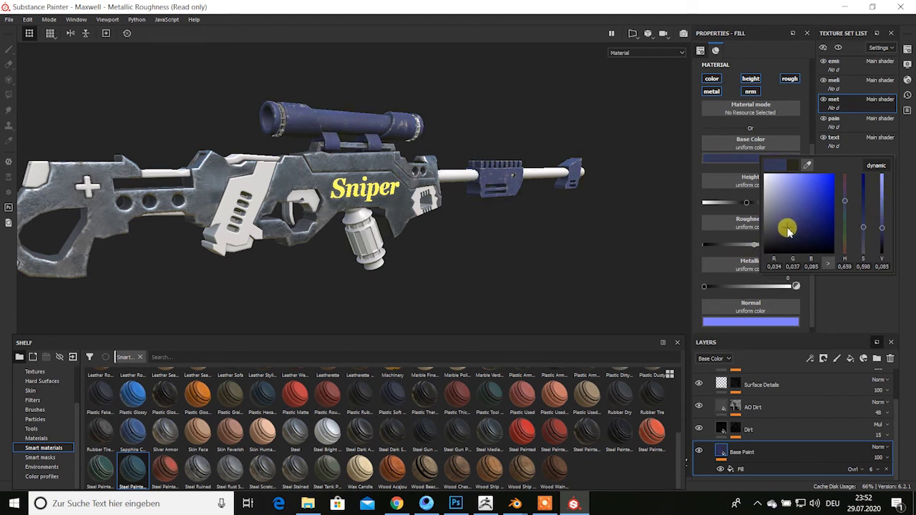
{"action": "left_click_drag", "start_coordinate": [403, 266], "coordinate": [384, 288], "text": "alt"}
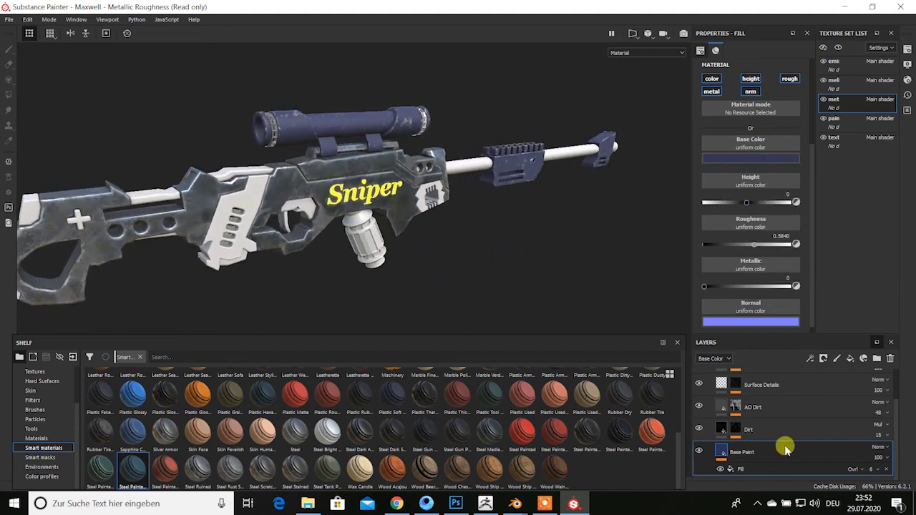
{"action": "scroll", "coordinate": [759, 401], "scroll_direction": "up", "scroll_amount": 2}
{"action": "left_click", "coordinate": [716, 381]}
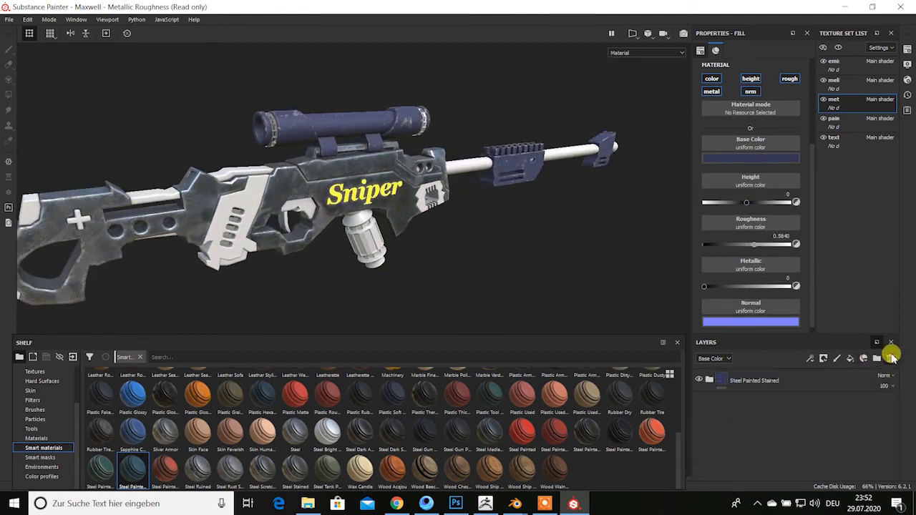
{"action": "scroll", "coordinate": [322, 422], "scroll_direction": "up", "scroll_amount": 5}
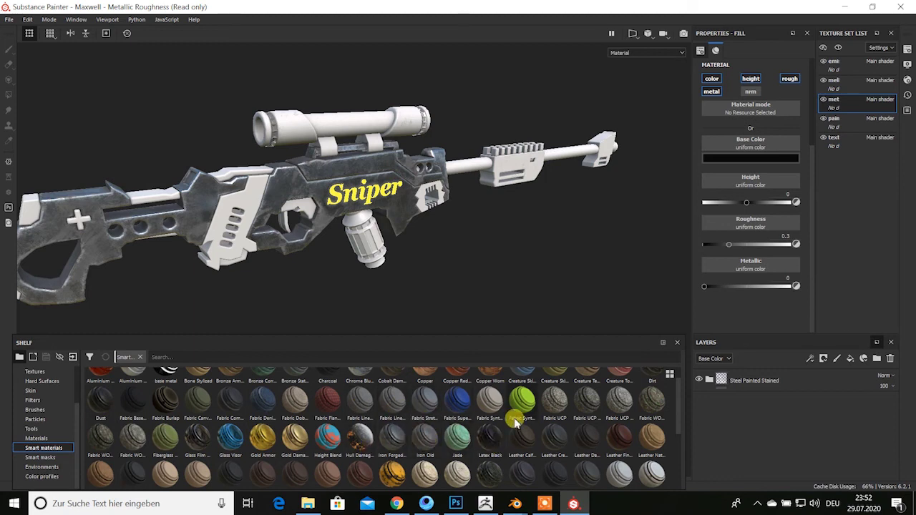
{"action": "scroll", "coordinate": [520, 422], "scroll_direction": "up", "scroll_amount": 1}
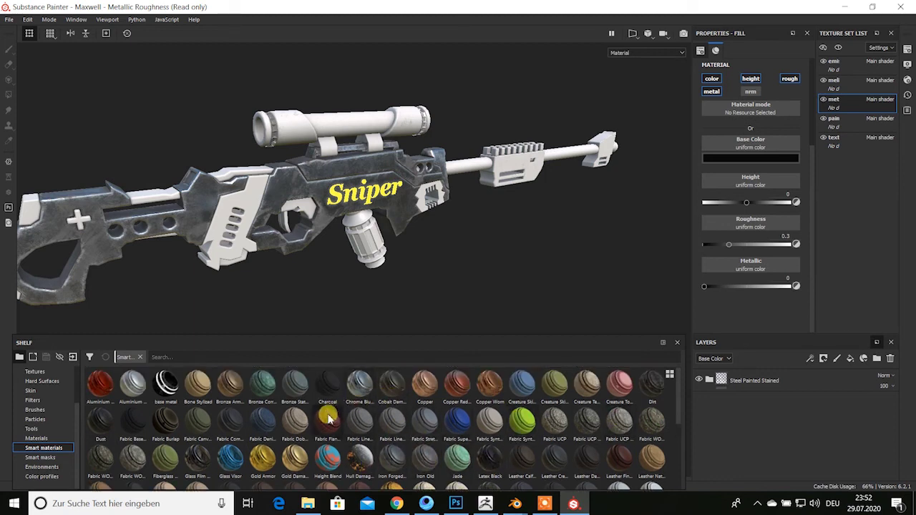
{"action": "left_click_drag", "start_coordinate": [355, 390], "coordinate": [795, 414]}
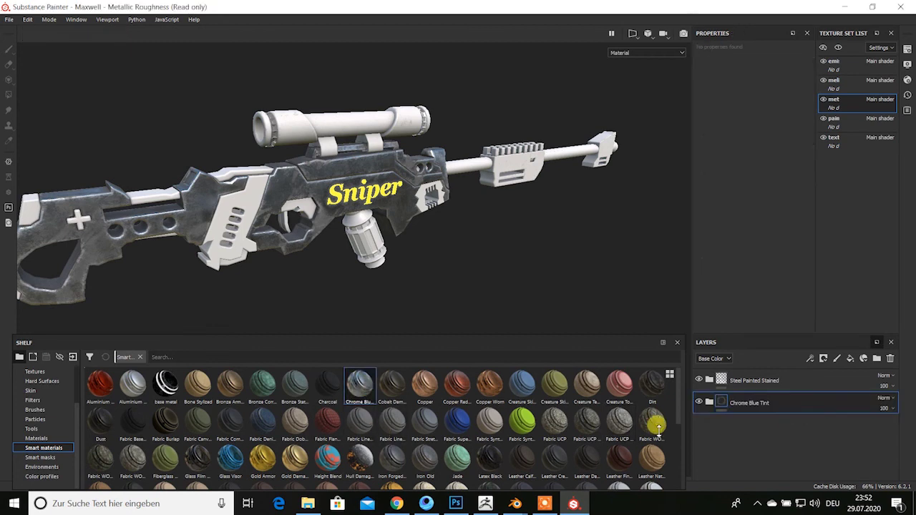
{"action": "left_click", "coordinate": [777, 381]}
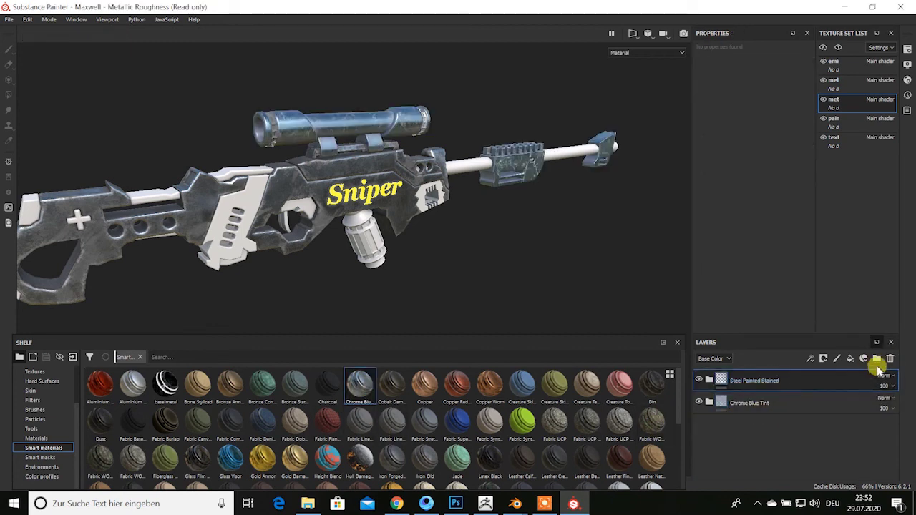
{"action": "left_click", "coordinate": [890, 359]}
{"action": "mouse_move", "coordinate": [529, 288]}
{"action": "left_mouse_down", "text": "alt"}
{"action": "mouse_move", "coordinate": [542, 276]}
{"action": "mouse_move", "coordinate": [536, 290]}
{"action": "mouse_move", "coordinate": [497, 290]}
{"action": "mouse_move", "coordinate": [346, 262]}
{"action": "mouse_move", "coordinate": [491, 260]}
{"action": "left_mouse_up", "text": "alt"}
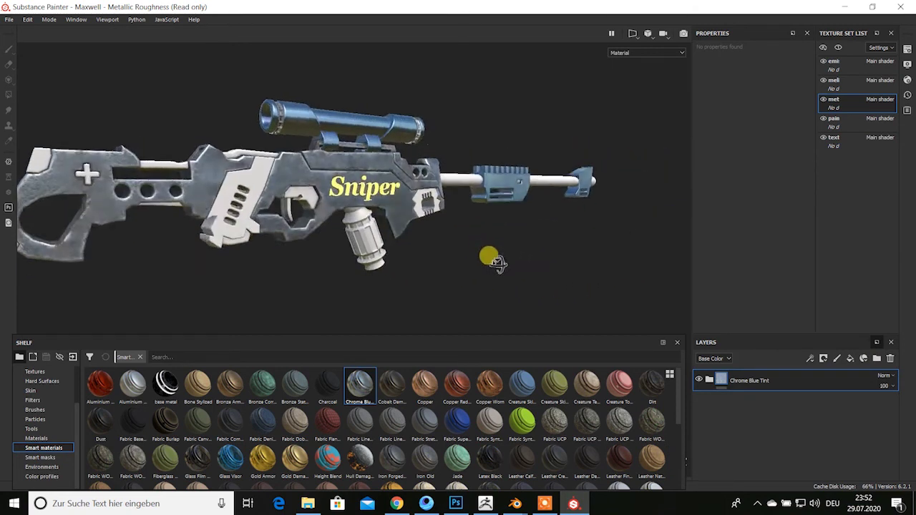
{"action": "left_click", "coordinate": [709, 380]}
{"action": "scroll", "coordinate": [730, 415], "scroll_direction": "down", "scroll_amount": 1}
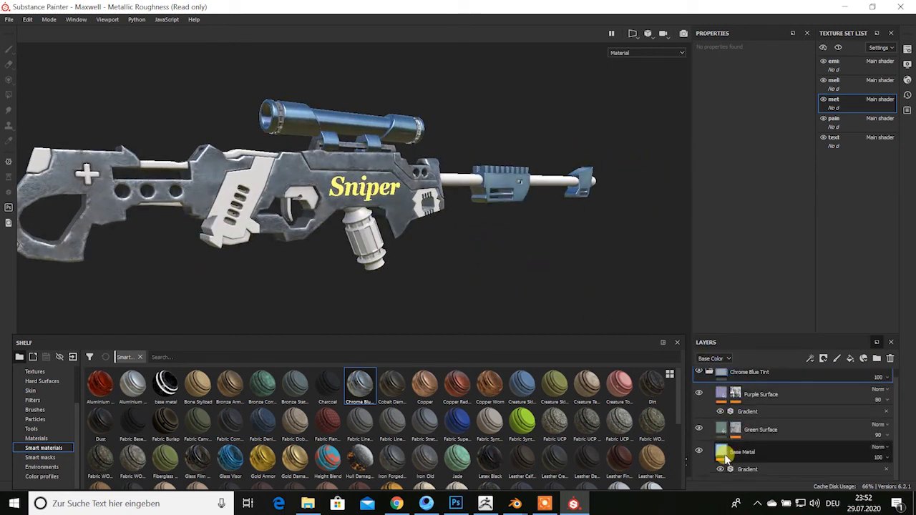
{"action": "left_click", "coordinate": [737, 454]}
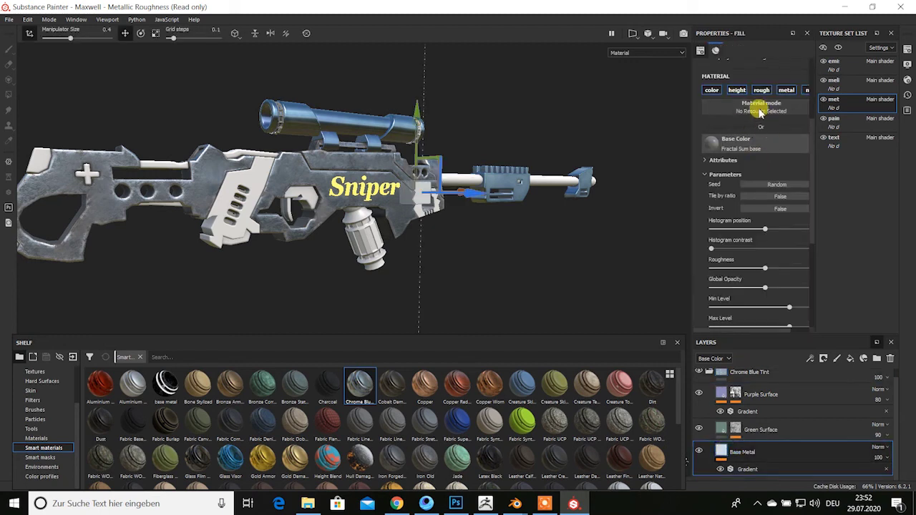
{"action": "scroll", "coordinate": [783, 247], "scroll_direction": "down", "scroll_amount": 2}
{"action": "scroll", "coordinate": [783, 247], "scroll_direction": "down", "scroll_amount": 2}
{"action": "scroll", "coordinate": [768, 210], "scroll_direction": "down", "scroll_amount": 1}
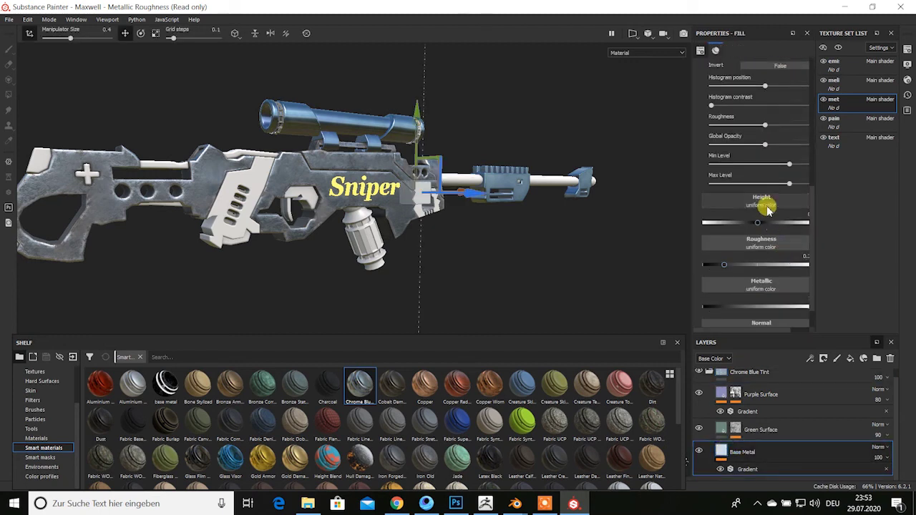
{"action": "scroll", "coordinate": [777, 247], "scroll_direction": "down", "scroll_amount": 1}
{"action": "scroll", "coordinate": [765, 315], "scroll_direction": "up", "scroll_amount": 5}
{"action": "scroll", "coordinate": [780, 243], "scroll_direction": "up", "scroll_amount": 4}
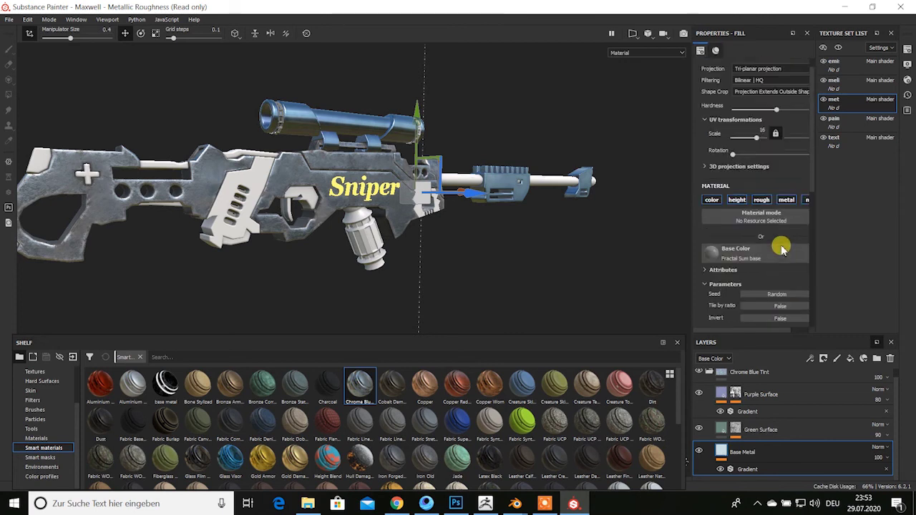
{"action": "left_click", "coordinate": [710, 372]}
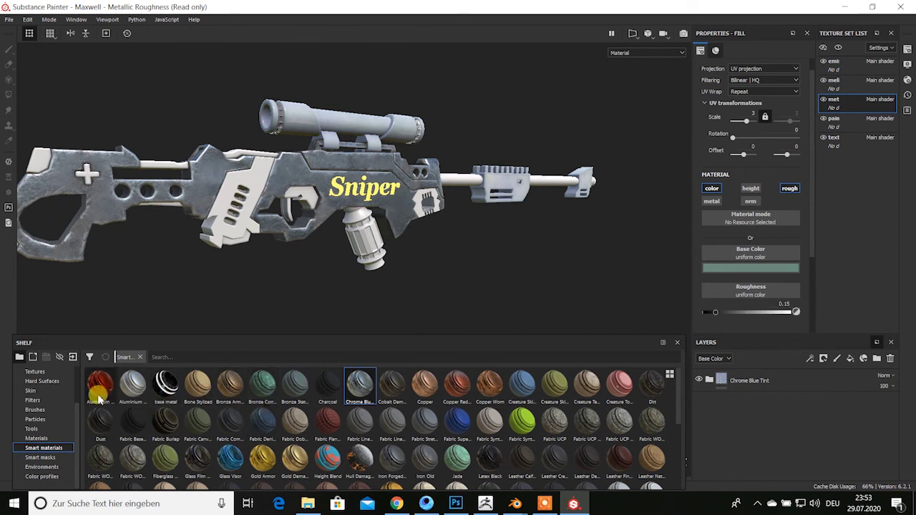
{"action": "scroll", "coordinate": [224, 429], "scroll_direction": "down", "scroll_amount": 5}
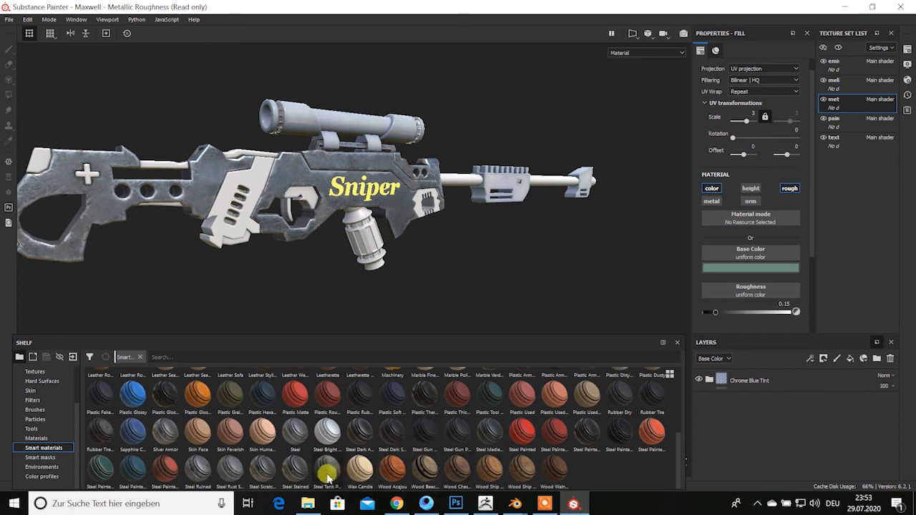
Try a Cobalt Pure fill from the Materials shelf, then undo it
{"action": "left_click", "coordinate": [42, 439]}
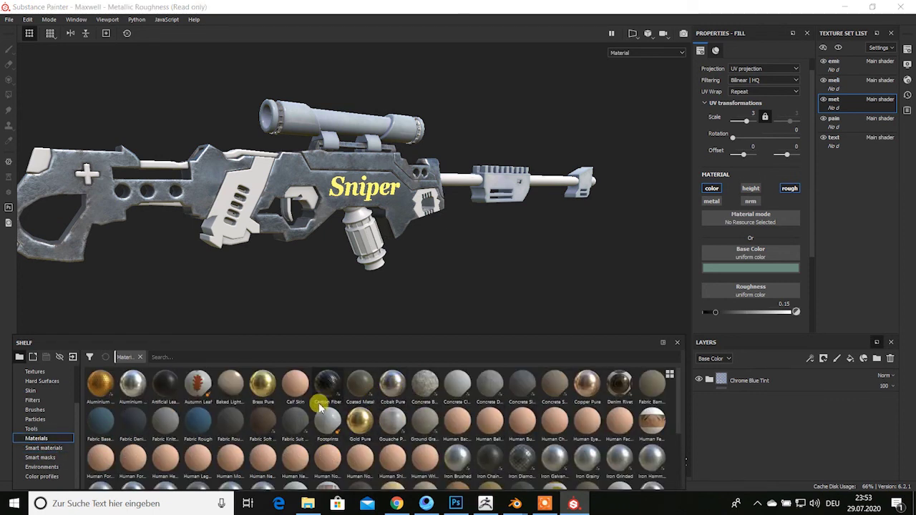
{"action": "left_click_drag", "start_coordinate": [393, 387], "coordinate": [368, 297]}
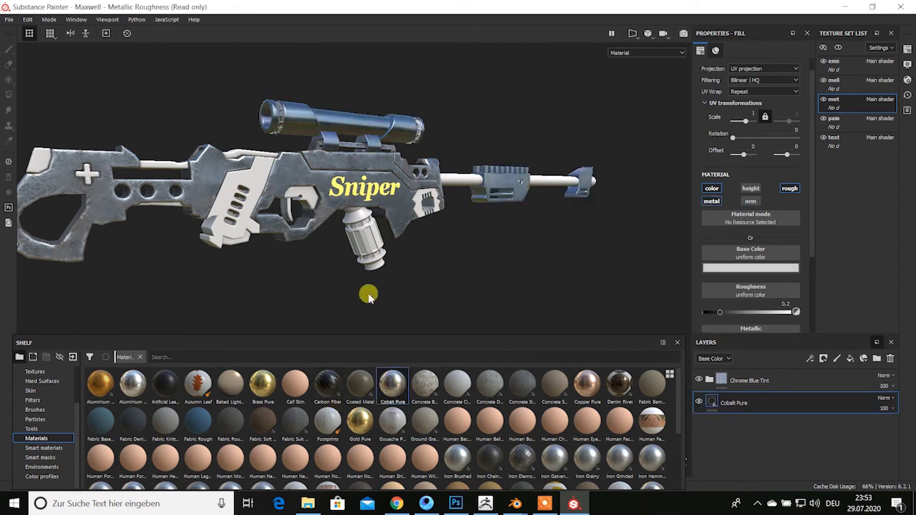
{"action": "left_click_drag", "start_coordinate": [390, 265], "coordinate": [500, 289], "text": "alt"}
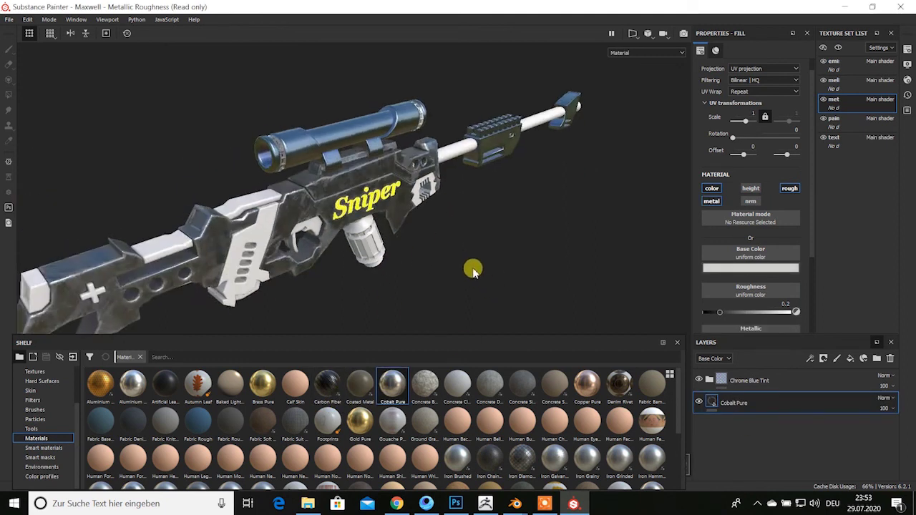
{"action": "key", "text": "ctrl+z"}
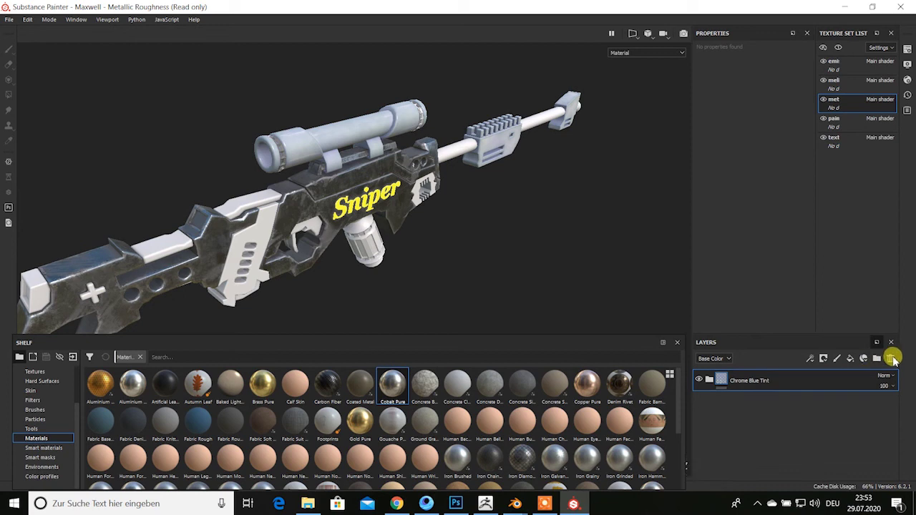
Delete the Chrome Blue Tint layer and add a Steel Rough fill to the metal set
{"action": "left_click", "coordinate": [891, 358]}
{"action": "scroll", "coordinate": [323, 415], "scroll_direction": "down", "scroll_amount": 1}
{"action": "scroll", "coordinate": [293, 430], "scroll_direction": "down", "scroll_amount": 2}
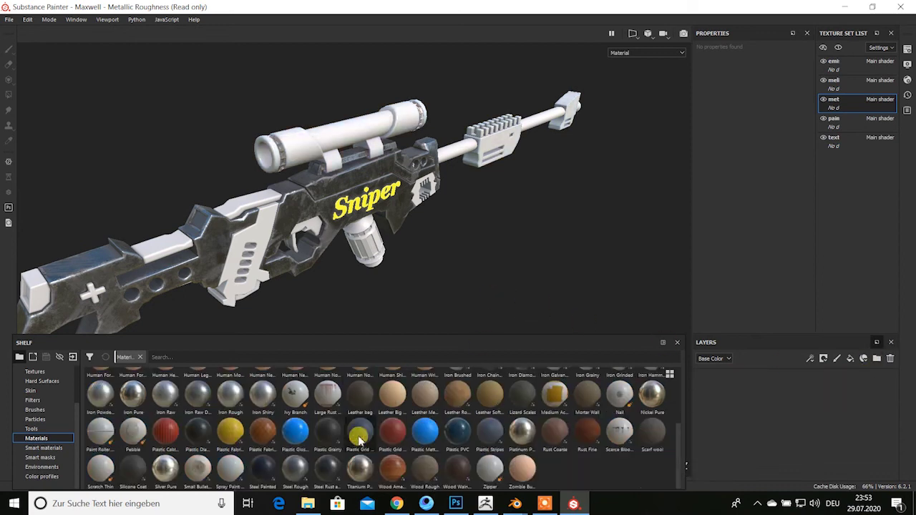
{"action": "left_click_drag", "start_coordinate": [293, 472], "coordinate": [798, 379]}
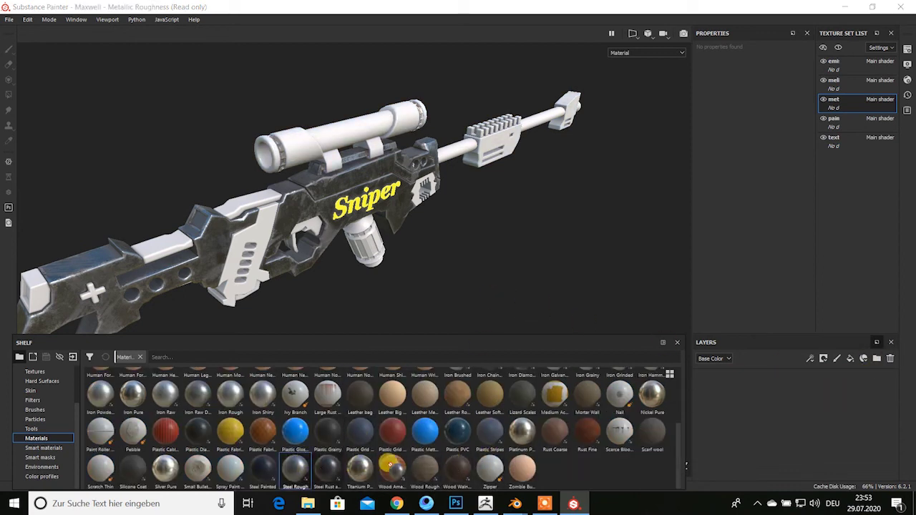
{"action": "mouse_move", "coordinate": [546, 293]}
{"action": "left_mouse_down", "text": "alt"}
{"action": "mouse_move", "coordinate": [454, 261]}
{"action": "mouse_move", "coordinate": [466, 241]}
{"action": "mouse_move", "coordinate": [465, 252]}
{"action": "mouse_move", "coordinate": [425, 262]}
{"action": "mouse_move", "coordinate": [451, 262]}
{"action": "mouse_move", "coordinate": [344, 298]}
{"action": "mouse_move", "coordinate": [408, 262]}
{"action": "mouse_move", "coordinate": [379, 262]}
{"action": "mouse_move", "coordinate": [403, 274]}
{"action": "mouse_move", "coordinate": [366, 290]}
{"action": "left_mouse_up", "text": "alt"}
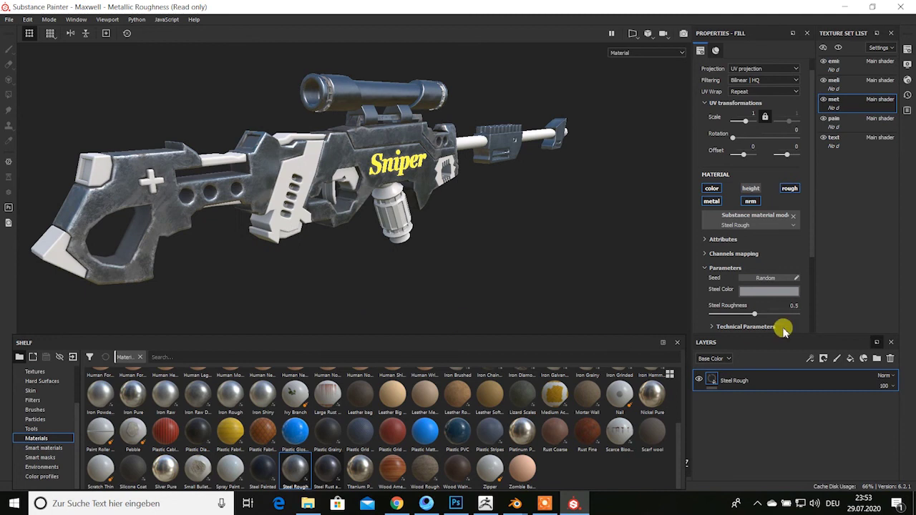
{"action": "left_click", "coordinate": [847, 68]}
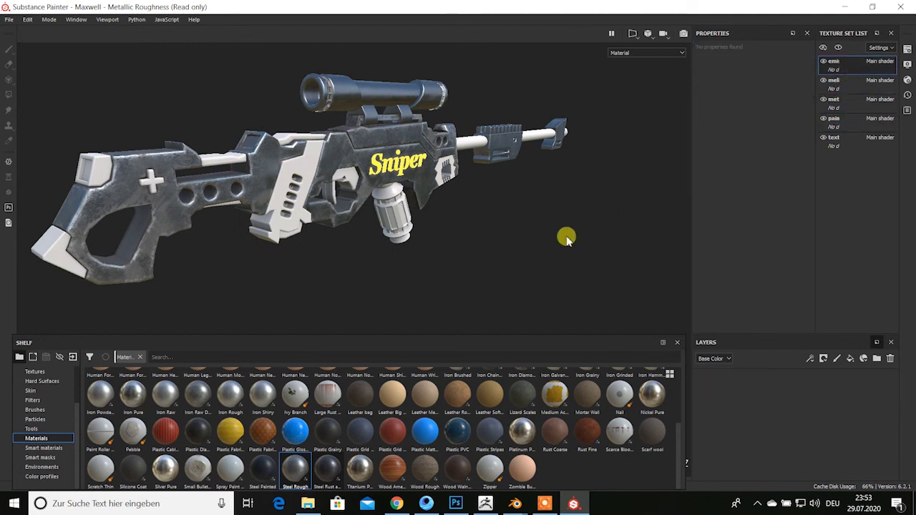
{"action": "left_click_drag", "start_coordinate": [295, 431], "coordinate": [716, 386]}
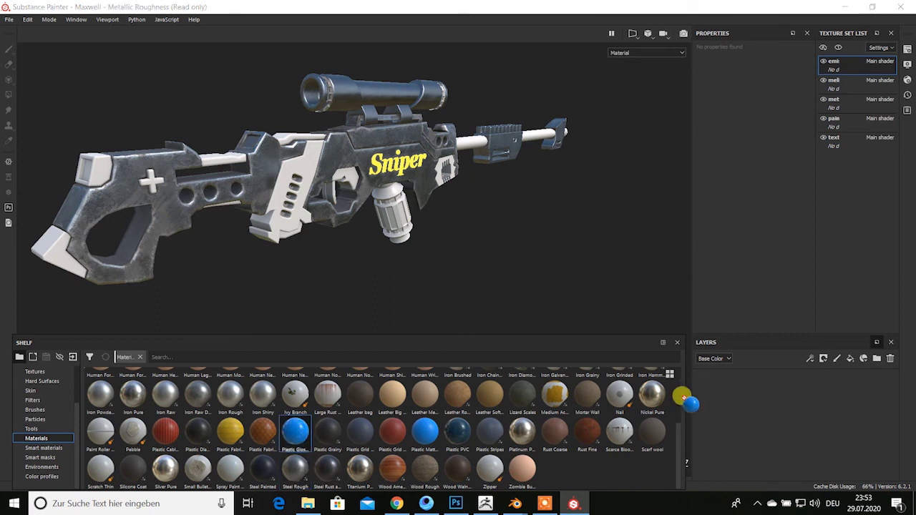
{"action": "mouse_move", "coordinate": [494, 255]}
{"action": "left_mouse_down", "text": "alt"}
{"action": "mouse_move", "coordinate": [379, 245]}
{"action": "mouse_move", "coordinate": [439, 245]}
{"action": "mouse_move", "coordinate": [497, 262]}
{"action": "mouse_move", "coordinate": [485, 259]}
{"action": "mouse_move", "coordinate": [474, 272]}
{"action": "mouse_move", "coordinate": [473, 256]}
{"action": "left_mouse_up", "text": "alt"}
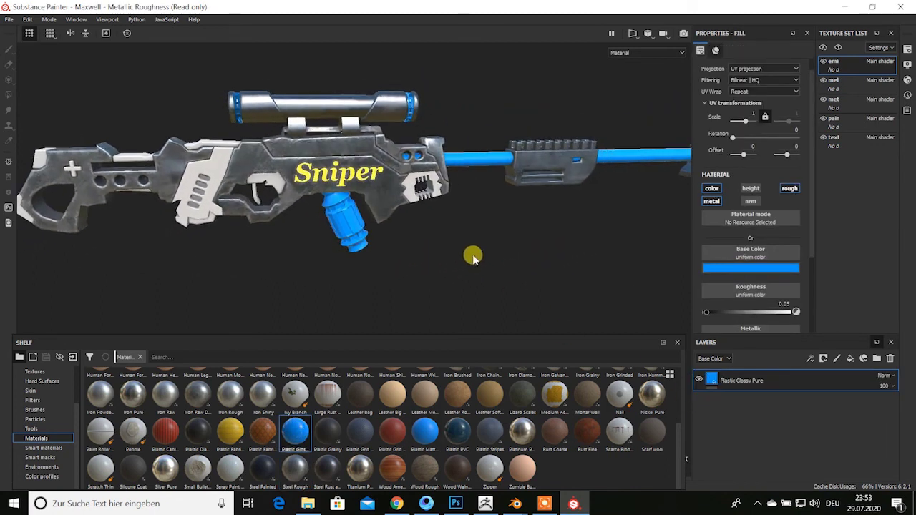
{"action": "left_click", "coordinate": [890, 360]}
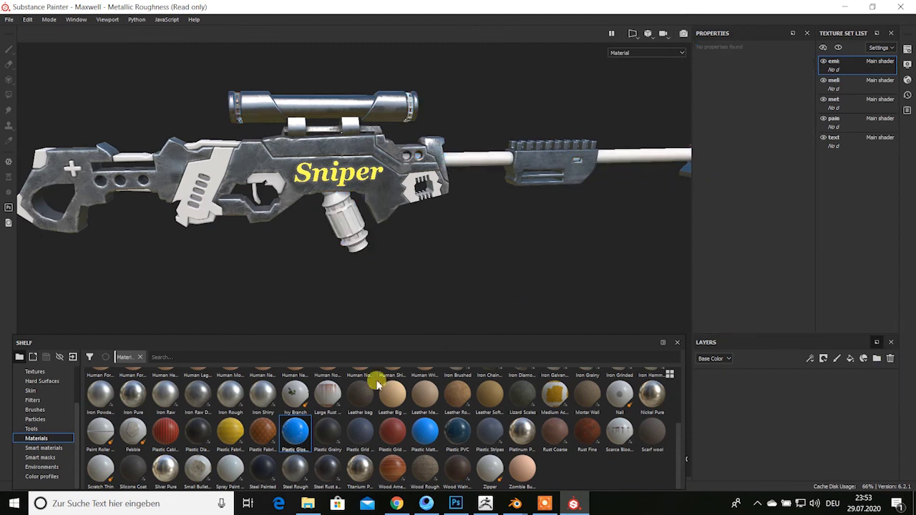
Add a Gold Pure fill to the emission set, turning barrel, grip and scope rings gold
{"action": "scroll", "coordinate": [262, 430], "scroll_direction": "up", "scroll_amount": 3}
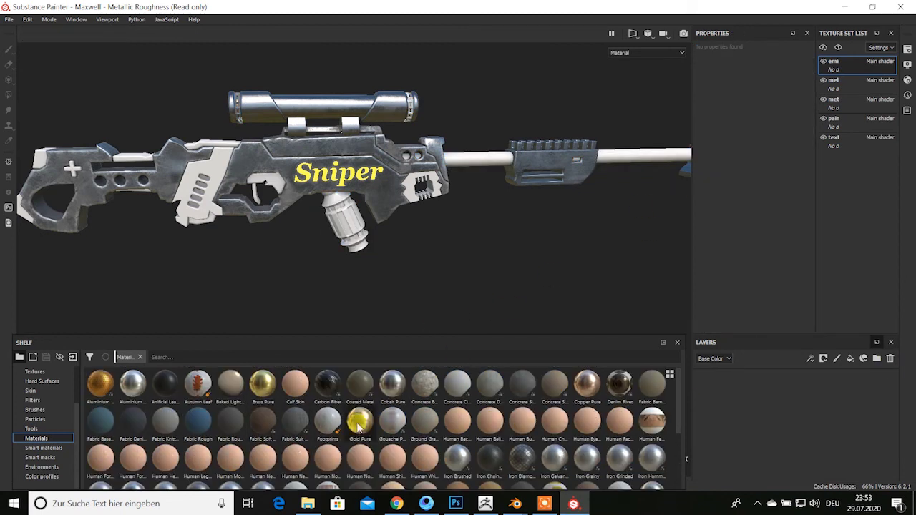
{"action": "left_click_drag", "start_coordinate": [359, 427], "coordinate": [765, 392]}
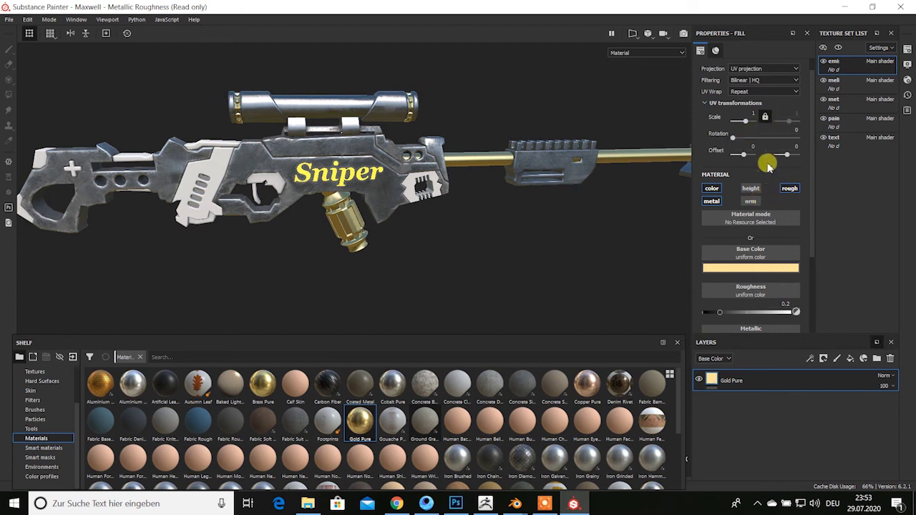
{"action": "left_click_drag", "start_coordinate": [489, 261], "coordinate": [458, 241], "text": "alt"}
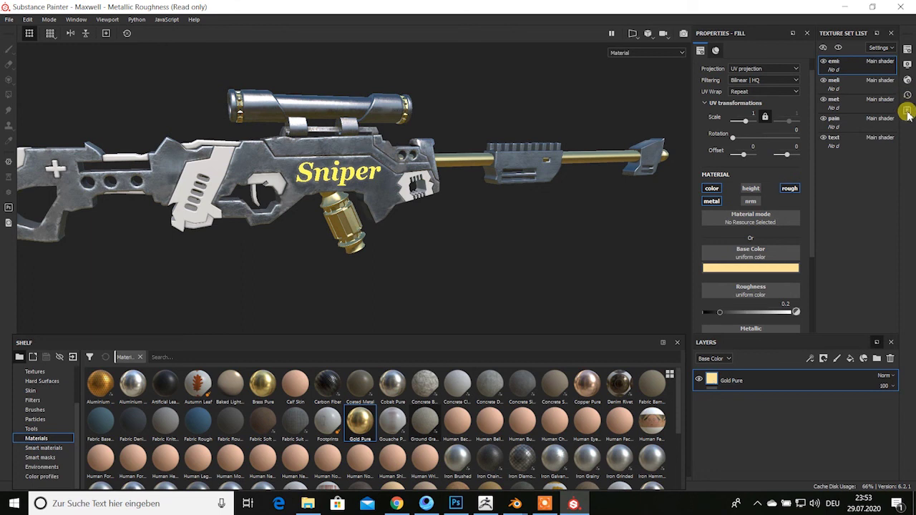
Add an Emissive channel to the emission texture set
{"action": "left_click", "coordinate": [906, 52]}
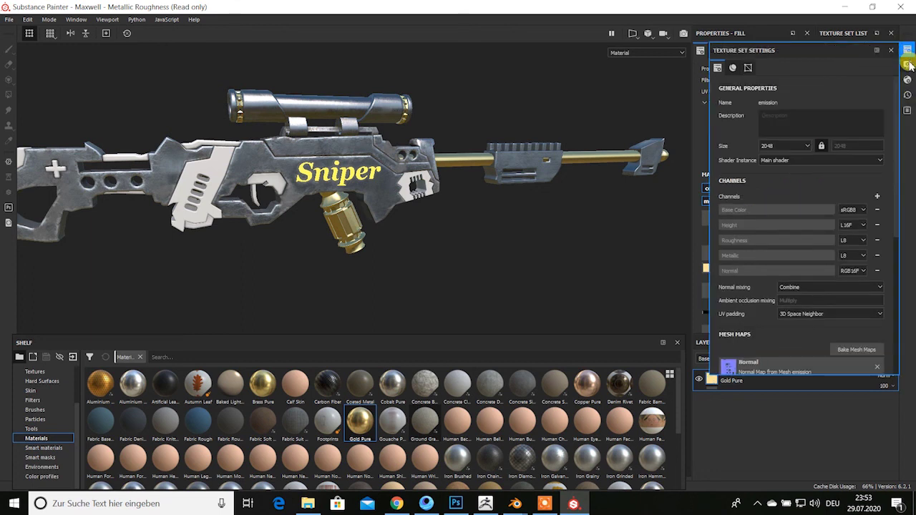
{"action": "left_click", "coordinate": [875, 196]}
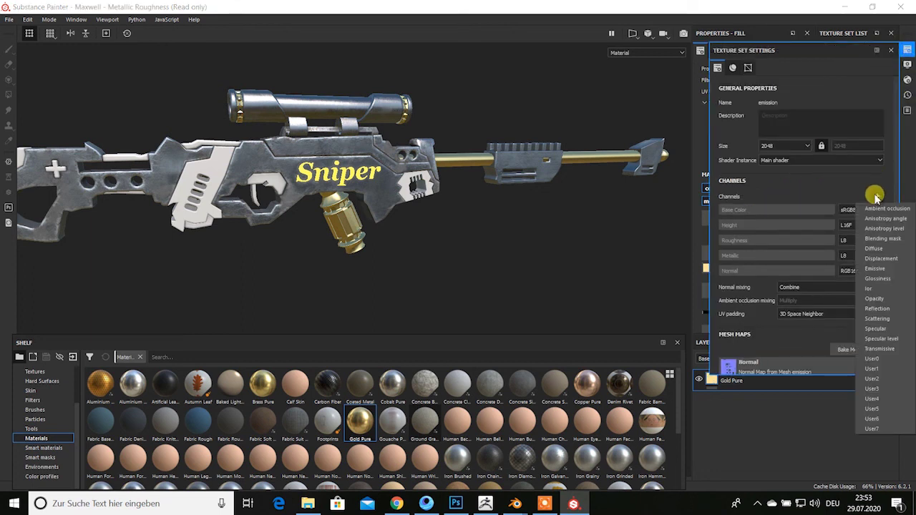
{"action": "left_click", "coordinate": [880, 268]}
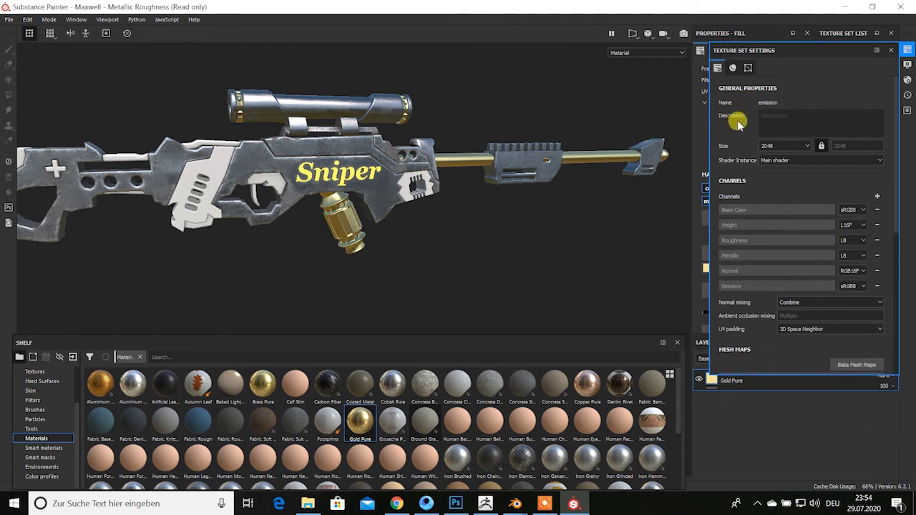
{"action": "left_click", "coordinate": [892, 52]}
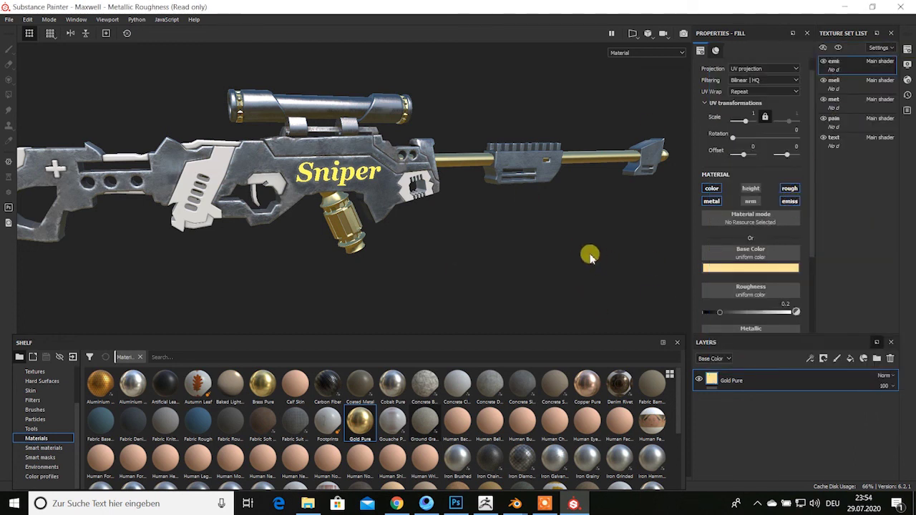
Set the Gold Pure fill's emissive colour to a dark olive yellow-green
{"action": "left_click_drag", "start_coordinate": [578, 269], "coordinate": [630, 271], "text": "alt"}
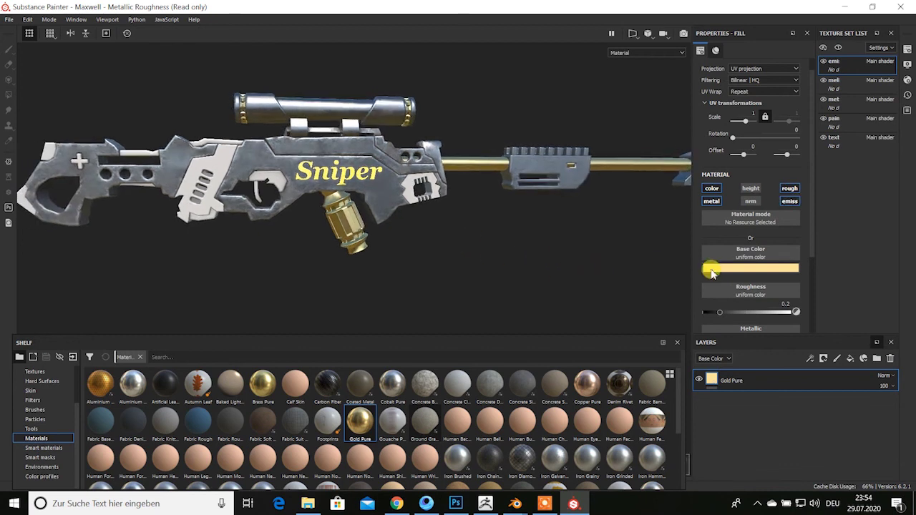
{"action": "scroll", "coordinate": [756, 279], "scroll_direction": "down", "scroll_amount": 3}
{"action": "left_click", "coordinate": [754, 266]}
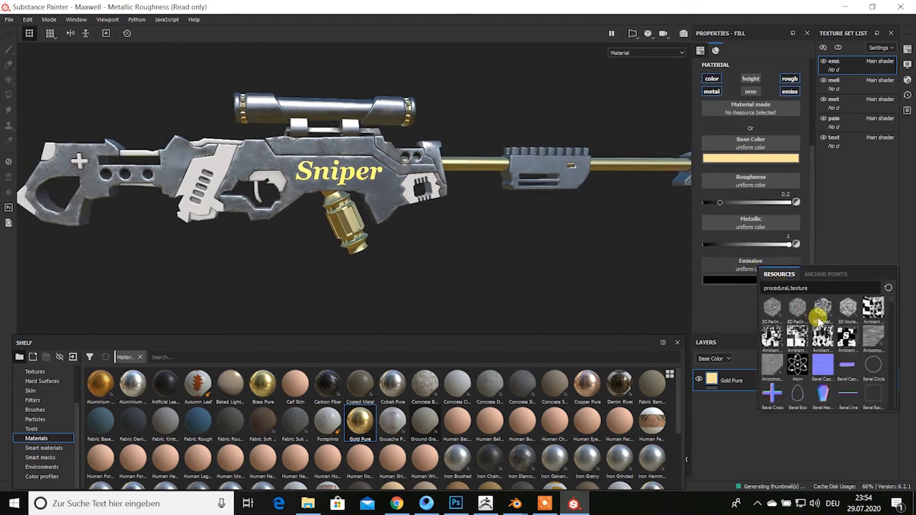
{"action": "left_click", "coordinate": [742, 297]}
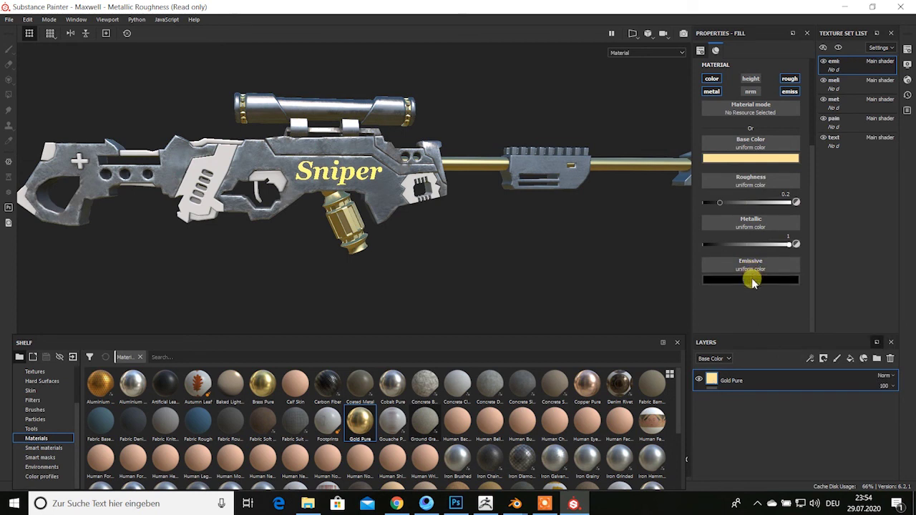
{"action": "left_click", "coordinate": [748, 279]}
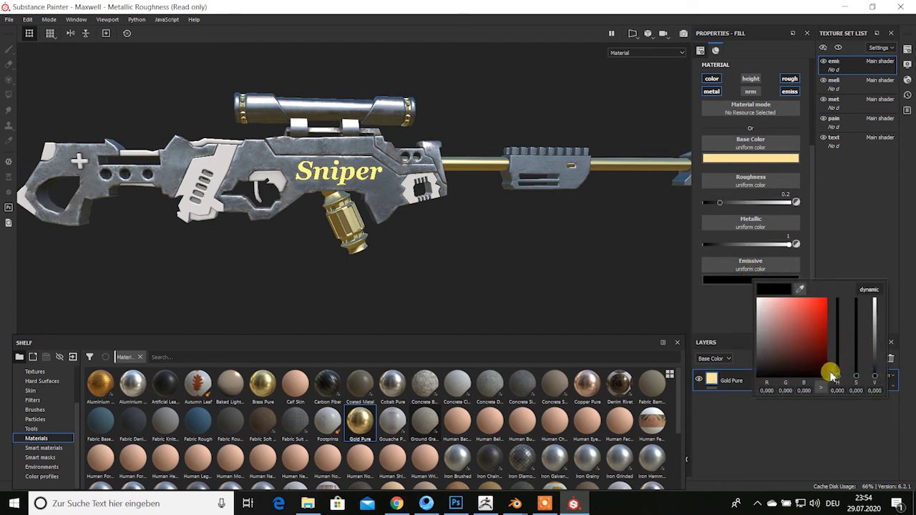
{"action": "mouse_move", "coordinate": [830, 373]}
{"action": "left_mouse_down"}
{"action": "mouse_move", "coordinate": [840, 365]}
{"action": "mouse_move", "coordinate": [797, 340]}
{"action": "mouse_move", "coordinate": [799, 353]}
{"action": "left_mouse_up"}
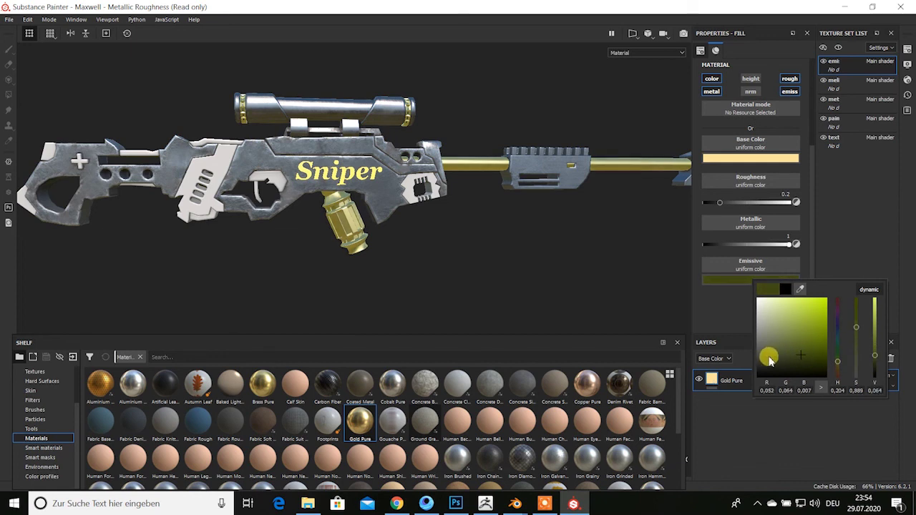
{"action": "mouse_move", "coordinate": [523, 258]}
{"action": "left_mouse_down", "text": "alt"}
{"action": "mouse_move", "coordinate": [466, 246]}
{"action": "mouse_move", "coordinate": [491, 255]}
{"action": "left_mouse_up", "text": "alt"}
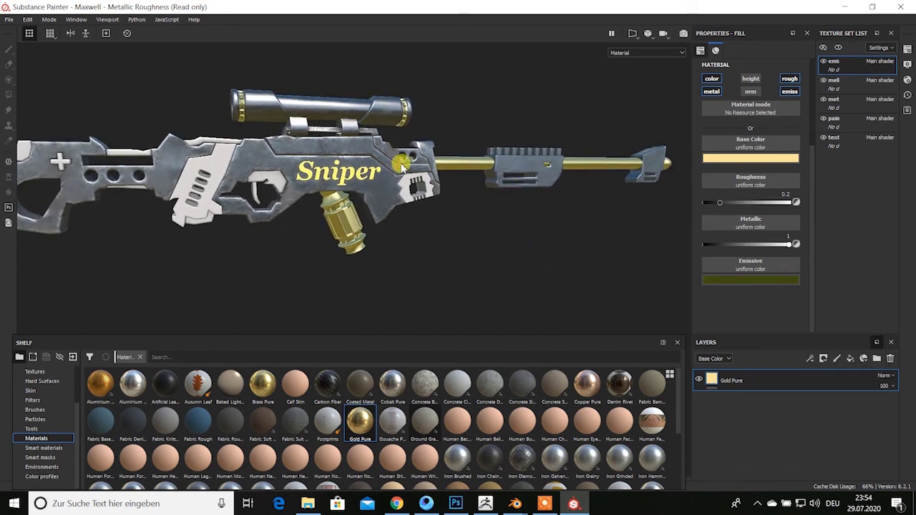
Delete the Gold Pure fill layer from the emission set and show the Smart materials shelf
{"action": "scroll", "coordinate": [339, 223], "scroll_direction": "up", "scroll_amount": 2}
{"action": "scroll", "coordinate": [341, 228], "scroll_direction": "up", "scroll_amount": 2}
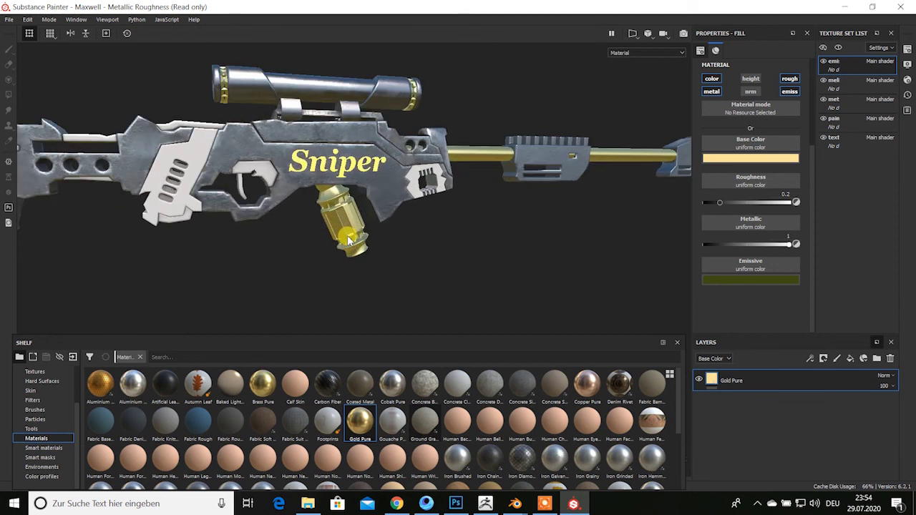
{"action": "scroll", "coordinate": [343, 233], "scroll_direction": "up", "scroll_amount": 2}
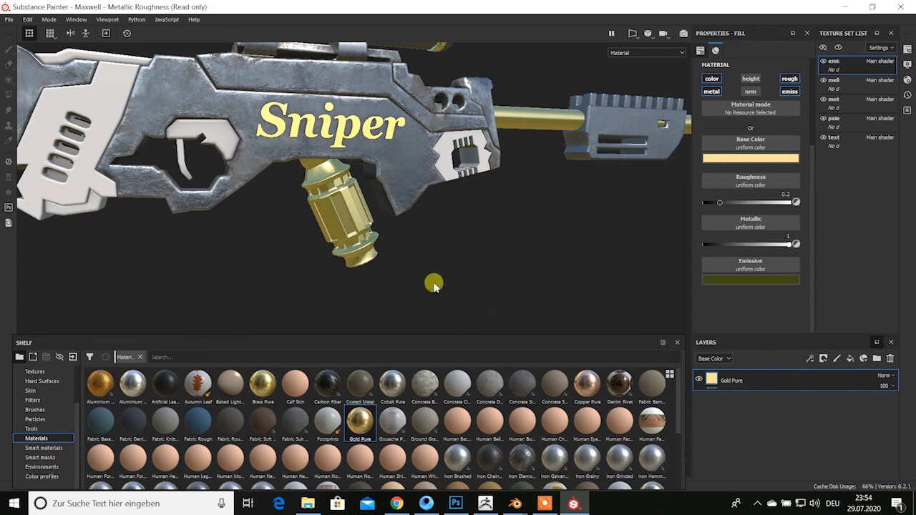
{"action": "mouse_move", "coordinate": [520, 228]}
{"action": "middle_mouse_down", "text": "alt"}
{"action": "mouse_move", "coordinate": [539, 265]}
{"action": "mouse_move", "coordinate": [491, 272]}
{"action": "mouse_move", "coordinate": [520, 281]}
{"action": "middle_mouse_up", "text": "alt"}
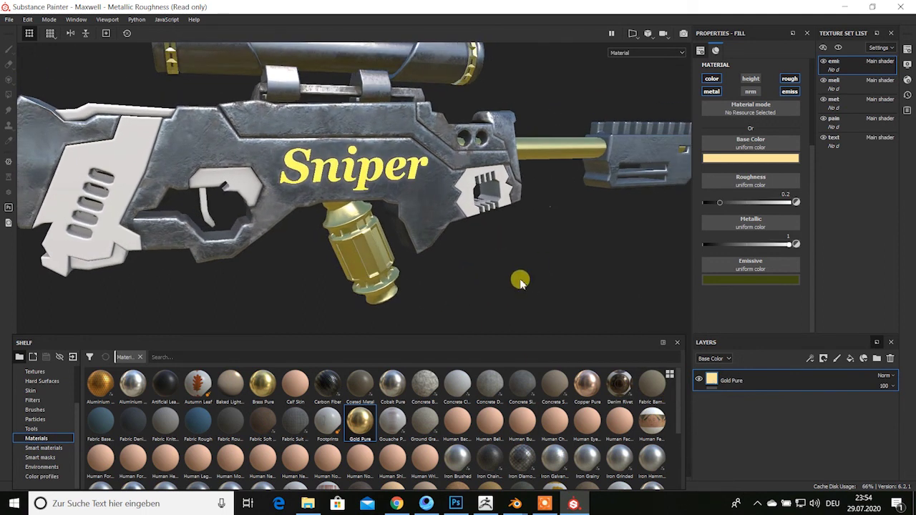
{"action": "left_click_drag", "start_coordinate": [497, 270], "coordinate": [549, 270], "text": "alt"}
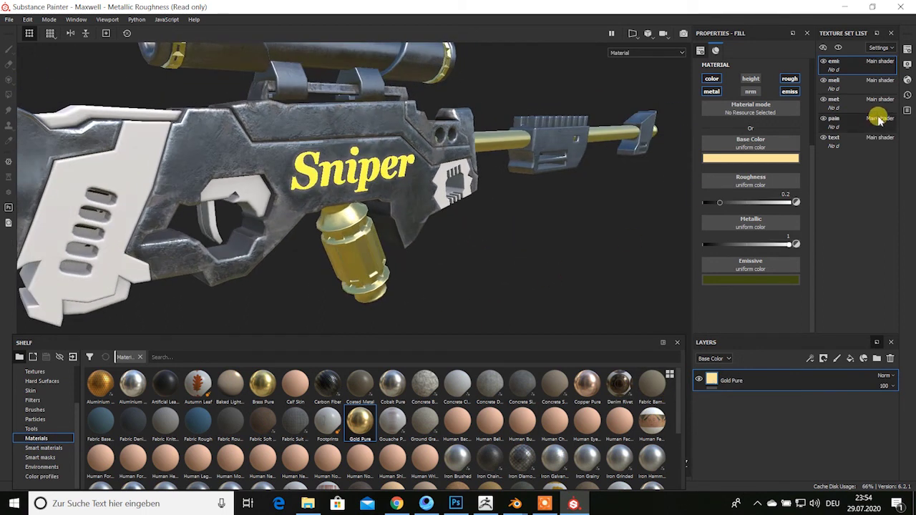
{"action": "right_click", "coordinate": [804, 251]}
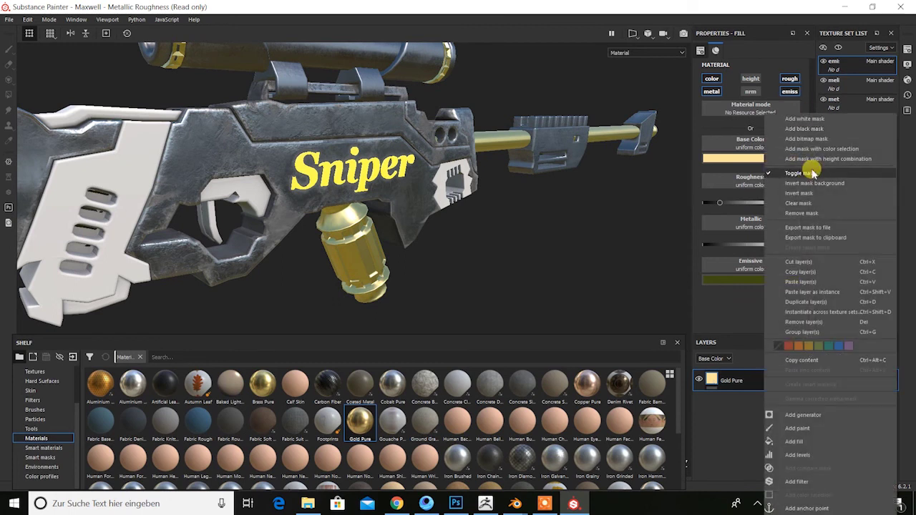
{"action": "left_click", "coordinate": [530, 227]}
{"action": "mouse_move", "coordinate": [560, 237]}
{"action": "left_mouse_down", "text": "alt"}
{"action": "mouse_move", "coordinate": [517, 262]}
{"action": "mouse_move", "coordinate": [440, 253]}
{"action": "mouse_move", "coordinate": [495, 262]}
{"action": "mouse_move", "coordinate": [487, 237]}
{"action": "left_mouse_up", "text": "alt"}
{"action": "left_click", "coordinate": [891, 364]}
{"action": "scroll", "coordinate": [391, 415], "scroll_direction": "down", "scroll_amount": 2}
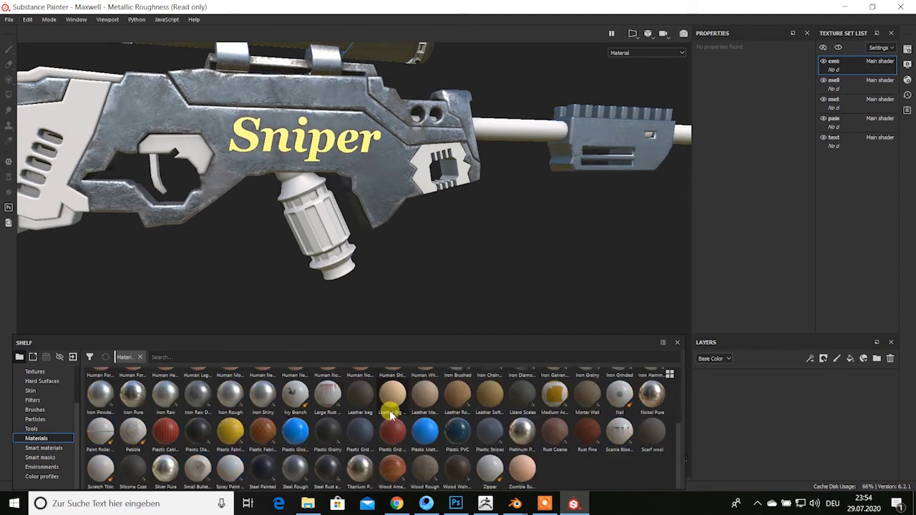
{"action": "left_click", "coordinate": [44, 448]}
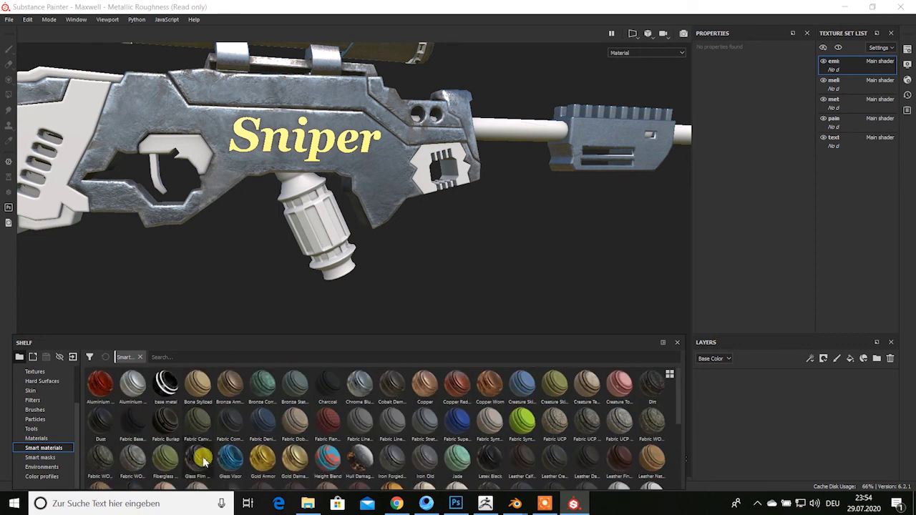
Try the Glass Film Dirty Mirror smart material, then delete it
{"action": "left_click_drag", "start_coordinate": [224, 466], "coordinate": [762, 404]}
{"action": "mouse_move", "coordinate": [451, 302]}
{"action": "left_mouse_down", "text": "alt"}
{"action": "mouse_move", "coordinate": [394, 280]}
{"action": "mouse_move", "coordinate": [433, 278]}
{"action": "mouse_move", "coordinate": [448, 288]}
{"action": "mouse_move", "coordinate": [343, 284]}
{"action": "mouse_move", "coordinate": [279, 227]}
{"action": "mouse_move", "coordinate": [409, 257]}
{"action": "mouse_move", "coordinate": [287, 279]}
{"action": "mouse_move", "coordinate": [427, 235]}
{"action": "mouse_move", "coordinate": [343, 329]}
{"action": "mouse_move", "coordinate": [497, 268]}
{"action": "mouse_move", "coordinate": [394, 270]}
{"action": "mouse_move", "coordinate": [490, 245]}
{"action": "mouse_move", "coordinate": [352, 188]}
{"action": "mouse_move", "coordinate": [401, 236]}
{"action": "mouse_move", "coordinate": [360, 265]}
{"action": "mouse_move", "coordinate": [407, 274]}
{"action": "left_mouse_up", "text": "alt"}
{"action": "left_click", "coordinate": [890, 358]}
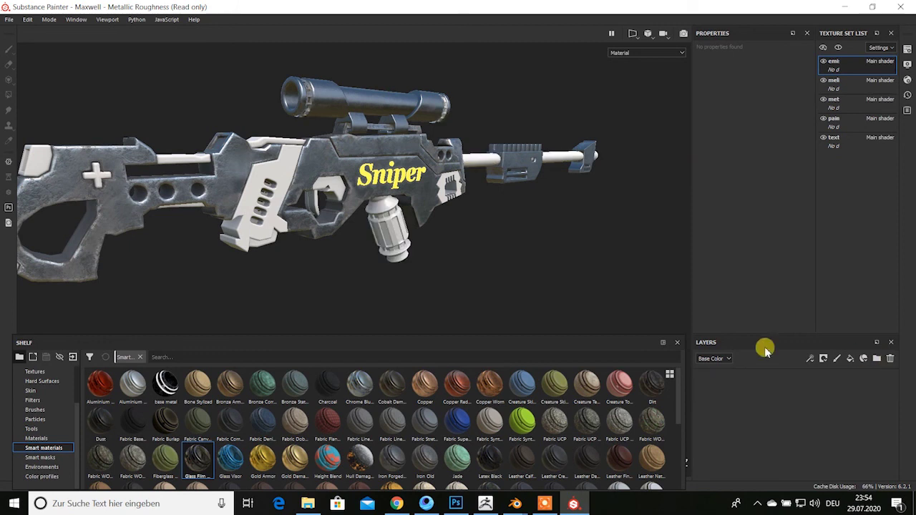
{"action": "mouse_move", "coordinate": [499, 263]}
{"action": "left_mouse_down", "text": "alt"}
{"action": "mouse_move", "coordinate": [539, 255]}
{"action": "mouse_move", "coordinate": [479, 261]}
{"action": "mouse_move", "coordinate": [509, 282]}
{"action": "mouse_move", "coordinate": [485, 278]}
{"action": "mouse_move", "coordinate": [436, 312]}
{"action": "mouse_move", "coordinate": [450, 264]}
{"action": "left_mouse_up", "text": "alt"}
Add the Steel Painted Clearcoat smart material as a layer on the emission parts
{"action": "scroll", "coordinate": [164, 407], "scroll_direction": "down", "scroll_amount": 3}
{"action": "scroll", "coordinate": [180, 437], "scroll_direction": "down", "scroll_amount": 2}
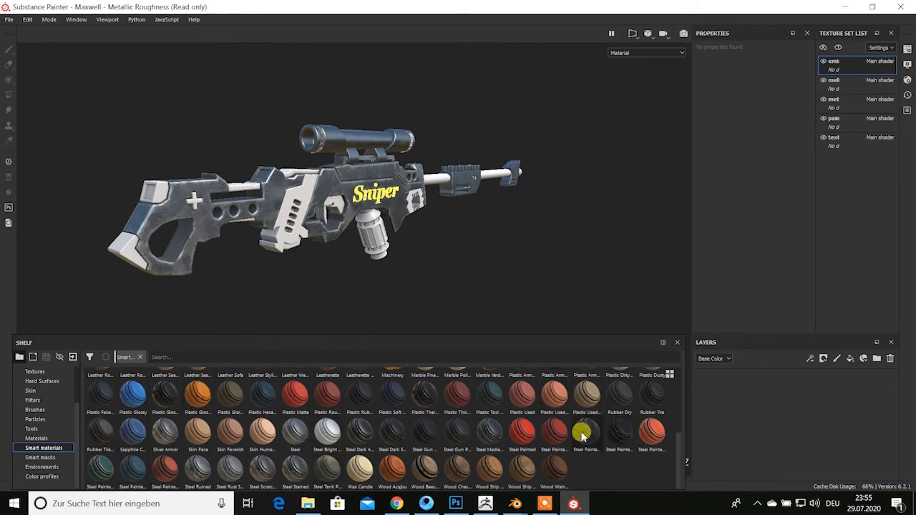
{"action": "left_click_drag", "start_coordinate": [590, 439], "coordinate": [762, 412]}
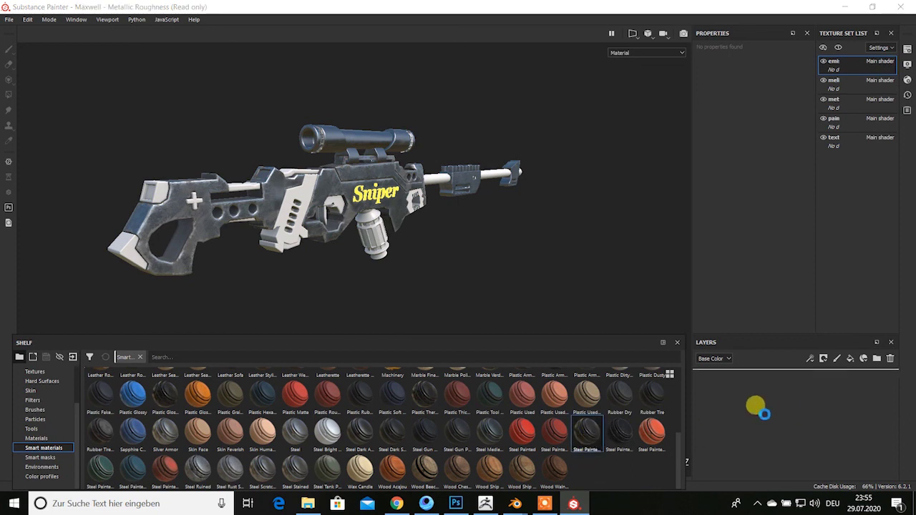
{"action": "mouse_move", "coordinate": [532, 276]}
{"action": "left_mouse_down", "text": "alt"}
{"action": "mouse_move", "coordinate": [403, 219]}
{"action": "mouse_move", "coordinate": [485, 261]}
{"action": "mouse_move", "coordinate": [415, 258]}
{"action": "mouse_move", "coordinate": [368, 301]}
{"action": "mouse_move", "coordinate": [653, 208]}
{"action": "left_mouse_up", "text": "alt"}
Apply the Fabric WOODLAND smart material to the second (meli) texture set
{"action": "left_click", "coordinate": [846, 81]}
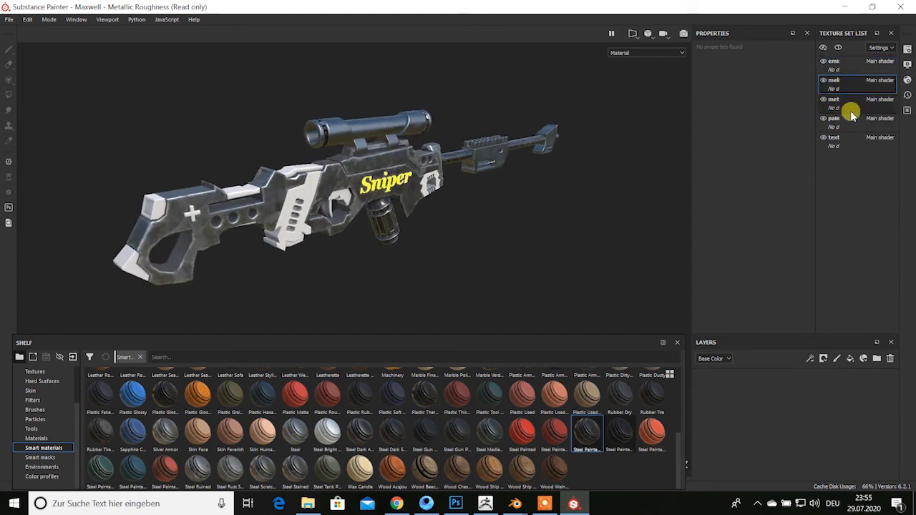
{"action": "left_click_drag", "start_coordinate": [460, 262], "coordinate": [459, 262], "text": "alt"}
{"action": "scroll", "coordinate": [506, 445], "scroll_direction": "up", "scroll_amount": 5}
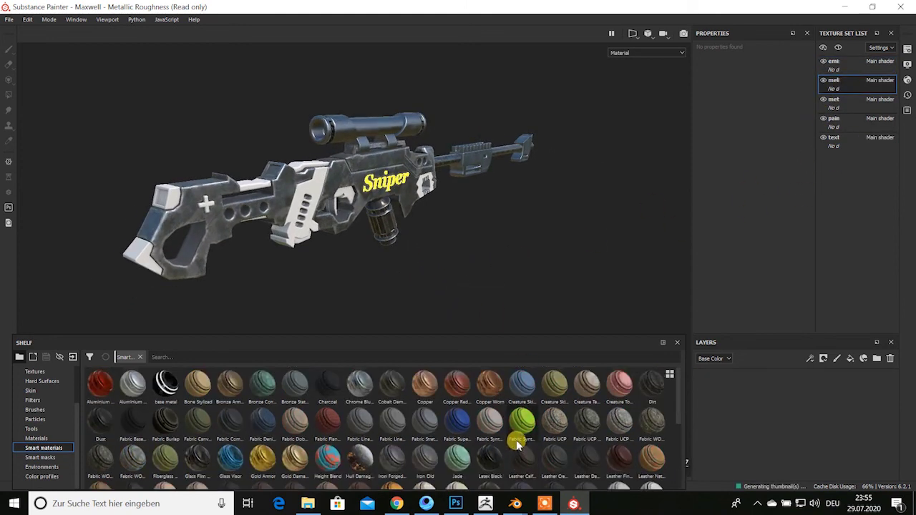
{"action": "left_click_drag", "start_coordinate": [551, 327], "coordinate": [501, 241], "text": "alt"}
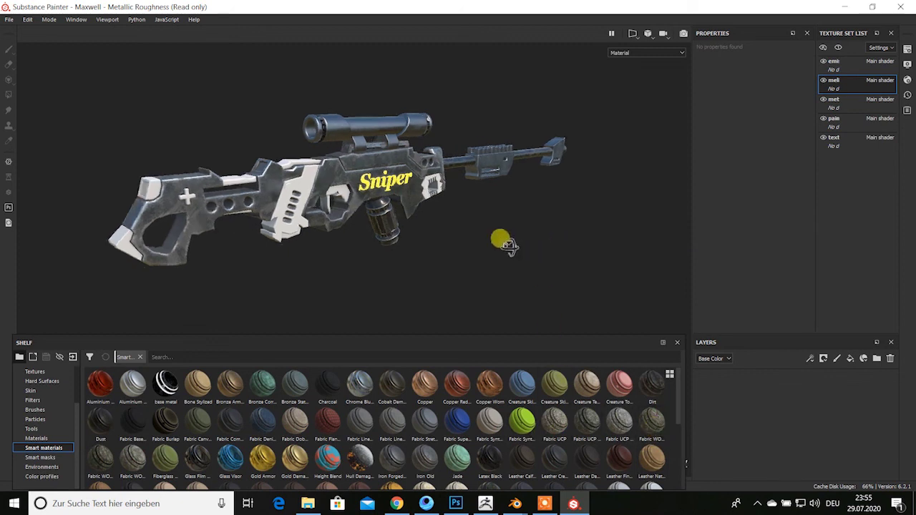
{"action": "left_click_drag", "start_coordinate": [650, 430], "coordinate": [714, 415]}
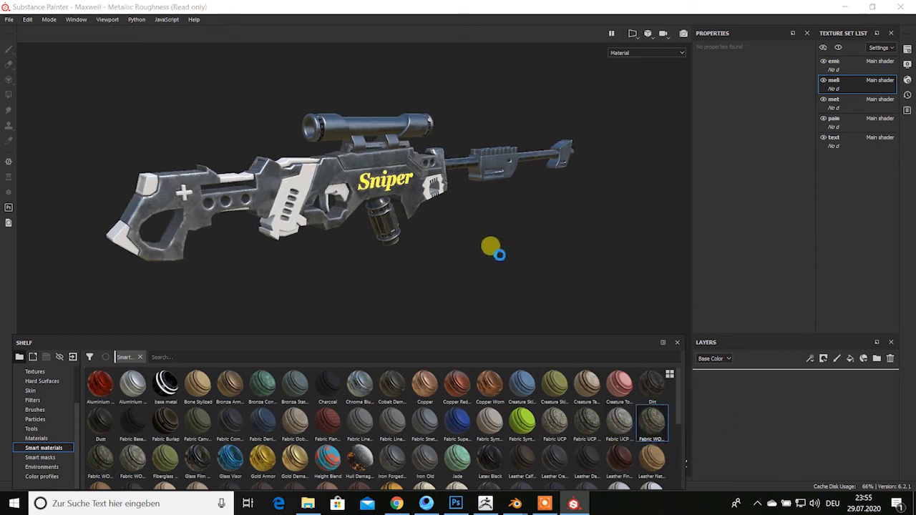
{"action": "mouse_move", "coordinate": [495, 251]}
{"action": "left_mouse_down"}
{"action": "mouse_move", "coordinate": [527, 281]}
{"action": "mouse_move", "coordinate": [395, 262]}
{"action": "left_mouse_up"}
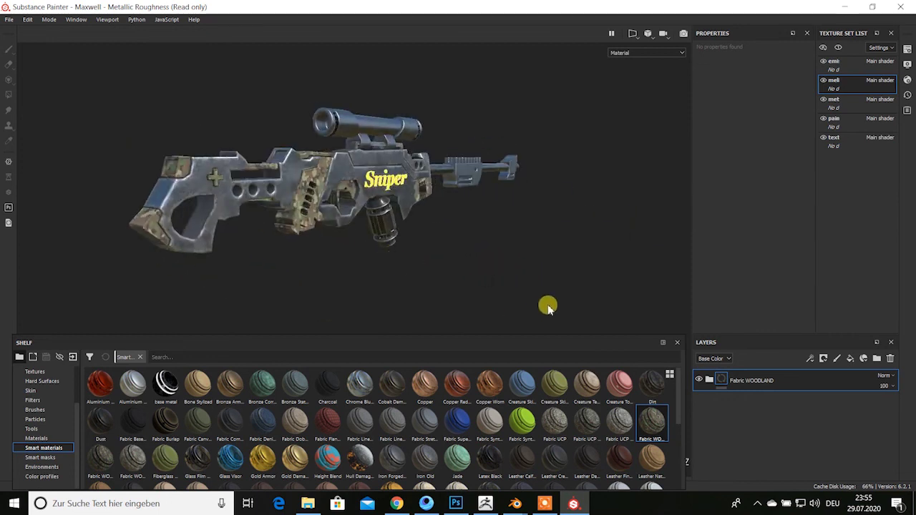
Set the camo fill's UV Scale to 1.4 and check the pattern on the rifle
{"action": "left_click", "coordinate": [709, 380]}
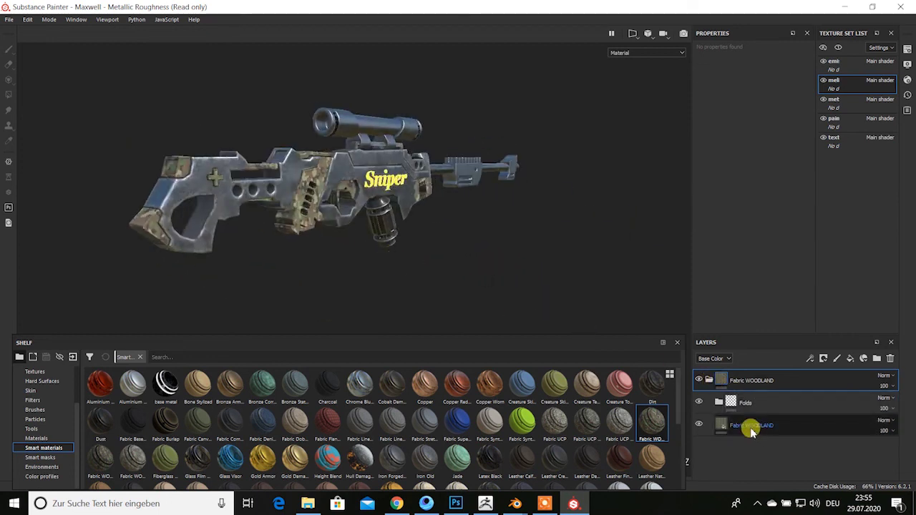
{"action": "left_click", "coordinate": [751, 429]}
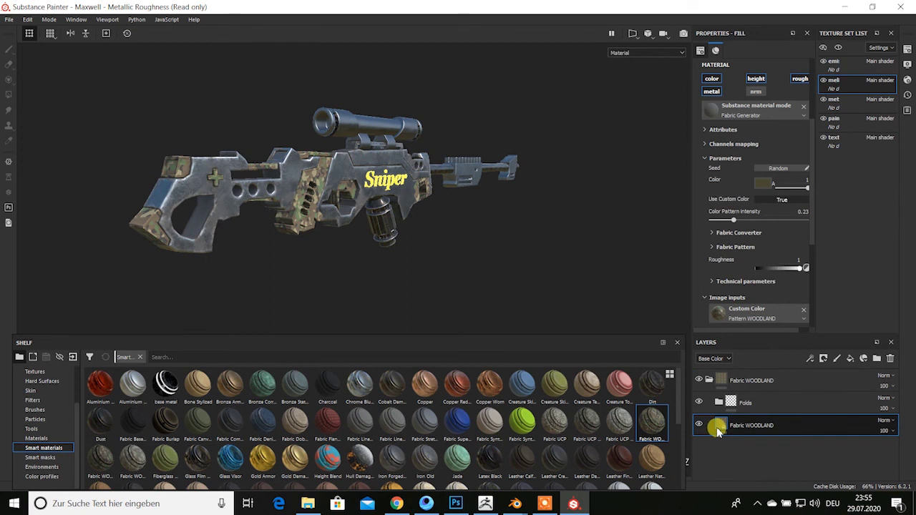
{"action": "scroll", "coordinate": [718, 297], "scroll_direction": "down", "scroll_amount": 4}
{"action": "mouse_move", "coordinate": [515, 262]}
{"action": "left_mouse_down", "text": "alt"}
{"action": "mouse_move", "coordinate": [485, 249]}
{"action": "mouse_move", "coordinate": [497, 256]}
{"action": "left_mouse_up", "text": "alt"}
{"action": "scroll", "coordinate": [712, 192], "scroll_direction": "up", "scroll_amount": 4}
{"action": "scroll", "coordinate": [730, 181], "scroll_direction": "up", "scroll_amount": 3}
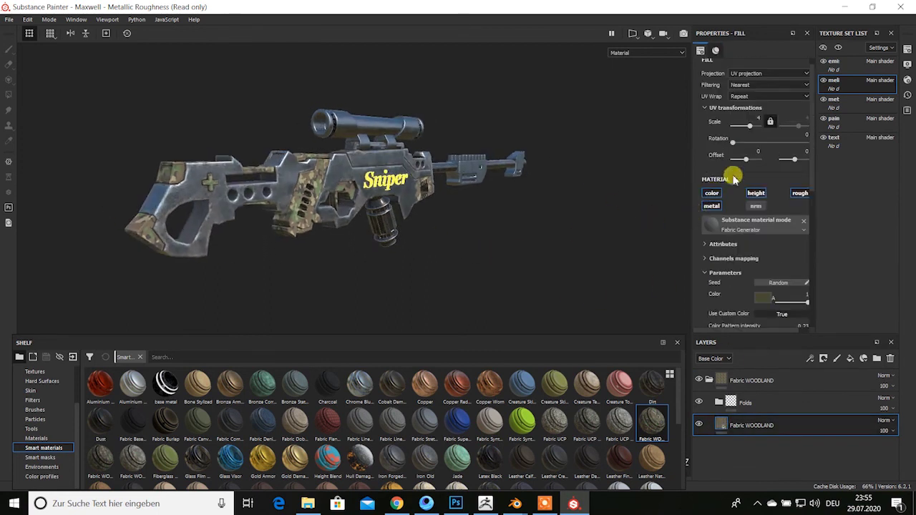
{"action": "left_click_drag", "start_coordinate": [750, 128], "coordinate": [749, 128]}
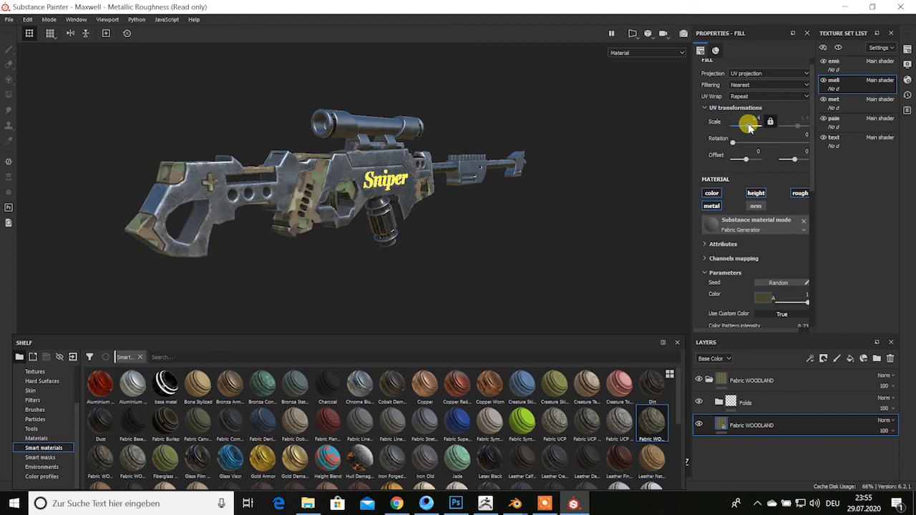
{"action": "mouse_move", "coordinate": [474, 239]}
{"action": "left_mouse_down", "text": "alt"}
{"action": "mouse_move", "coordinate": [491, 251]}
{"action": "mouse_move", "coordinate": [514, 245]}
{"action": "mouse_move", "coordinate": [566, 260]}
{"action": "mouse_move", "coordinate": [476, 222]}
{"action": "mouse_move", "coordinate": [442, 248]}
{"action": "mouse_move", "coordinate": [472, 247]}
{"action": "mouse_move", "coordinate": [348, 245]}
{"action": "mouse_move", "coordinate": [505, 228]}
{"action": "mouse_move", "coordinate": [471, 230]}
{"action": "left_mouse_up", "text": "alt"}
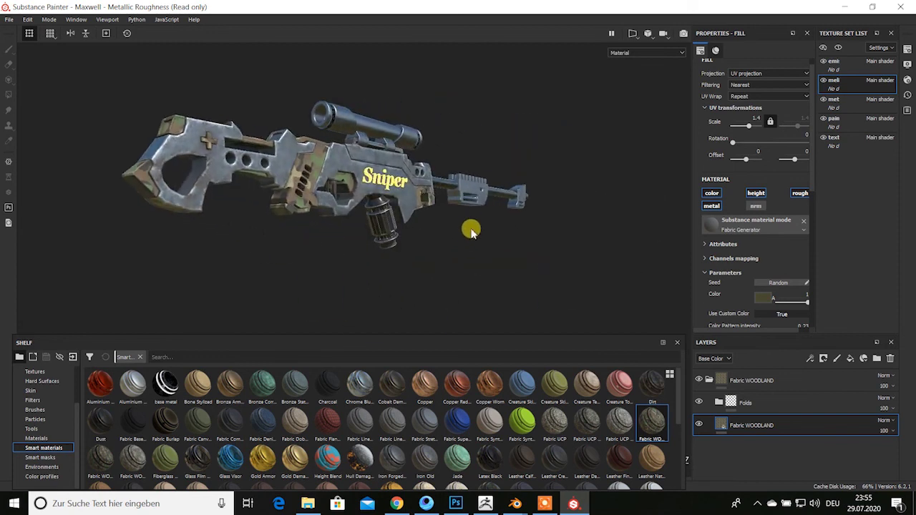
{"action": "mouse_move", "coordinate": [452, 268]}
{"action": "left_mouse_down", "text": "alt"}
{"action": "mouse_move", "coordinate": [474, 235]}
{"action": "mouse_move", "coordinate": [491, 255]}
{"action": "mouse_move", "coordinate": [426, 279]}
{"action": "mouse_move", "coordinate": [443, 254]}
{"action": "left_mouse_up", "text": "alt"}
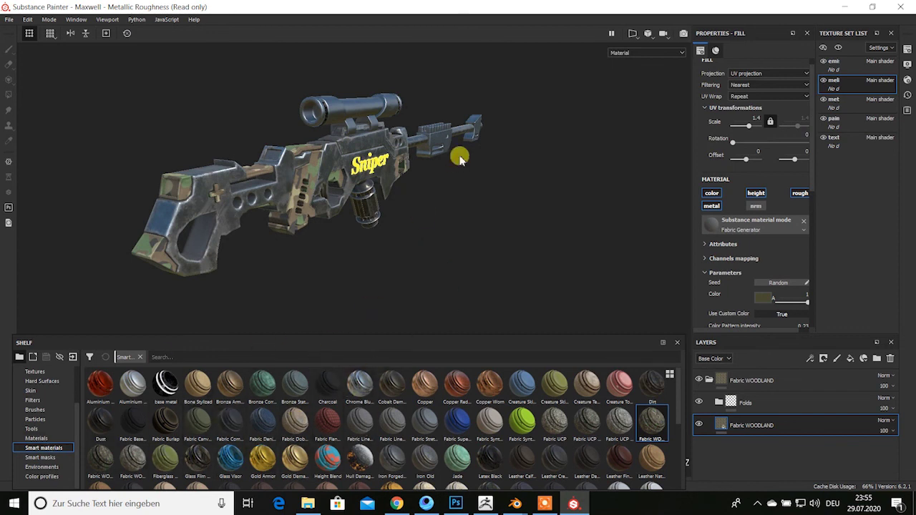
{"action": "mouse_move", "coordinate": [460, 159]}
{"action": "left_mouse_down", "text": "alt"}
{"action": "mouse_move", "coordinate": [444, 243]}
{"action": "mouse_move", "coordinate": [396, 243]}
{"action": "mouse_move", "coordinate": [405, 258]}
{"action": "mouse_move", "coordinate": [468, 265]}
{"action": "mouse_move", "coordinate": [464, 250]}
{"action": "mouse_move", "coordinate": [462, 278]}
{"action": "mouse_move", "coordinate": [307, 266]}
{"action": "mouse_move", "coordinate": [425, 278]}
{"action": "mouse_move", "coordinate": [398, 265]}
{"action": "mouse_move", "coordinate": [445, 276]}
{"action": "mouse_move", "coordinate": [446, 264]}
{"action": "left_mouse_up", "text": "alt"}
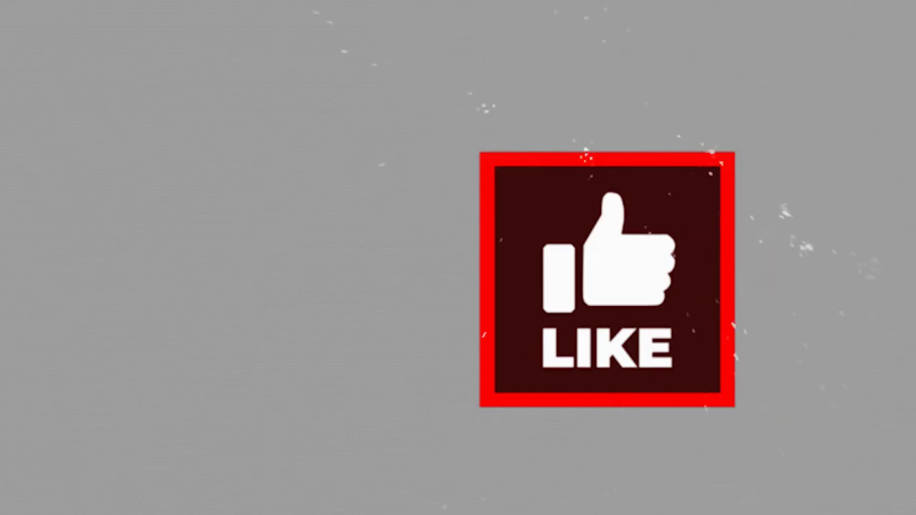